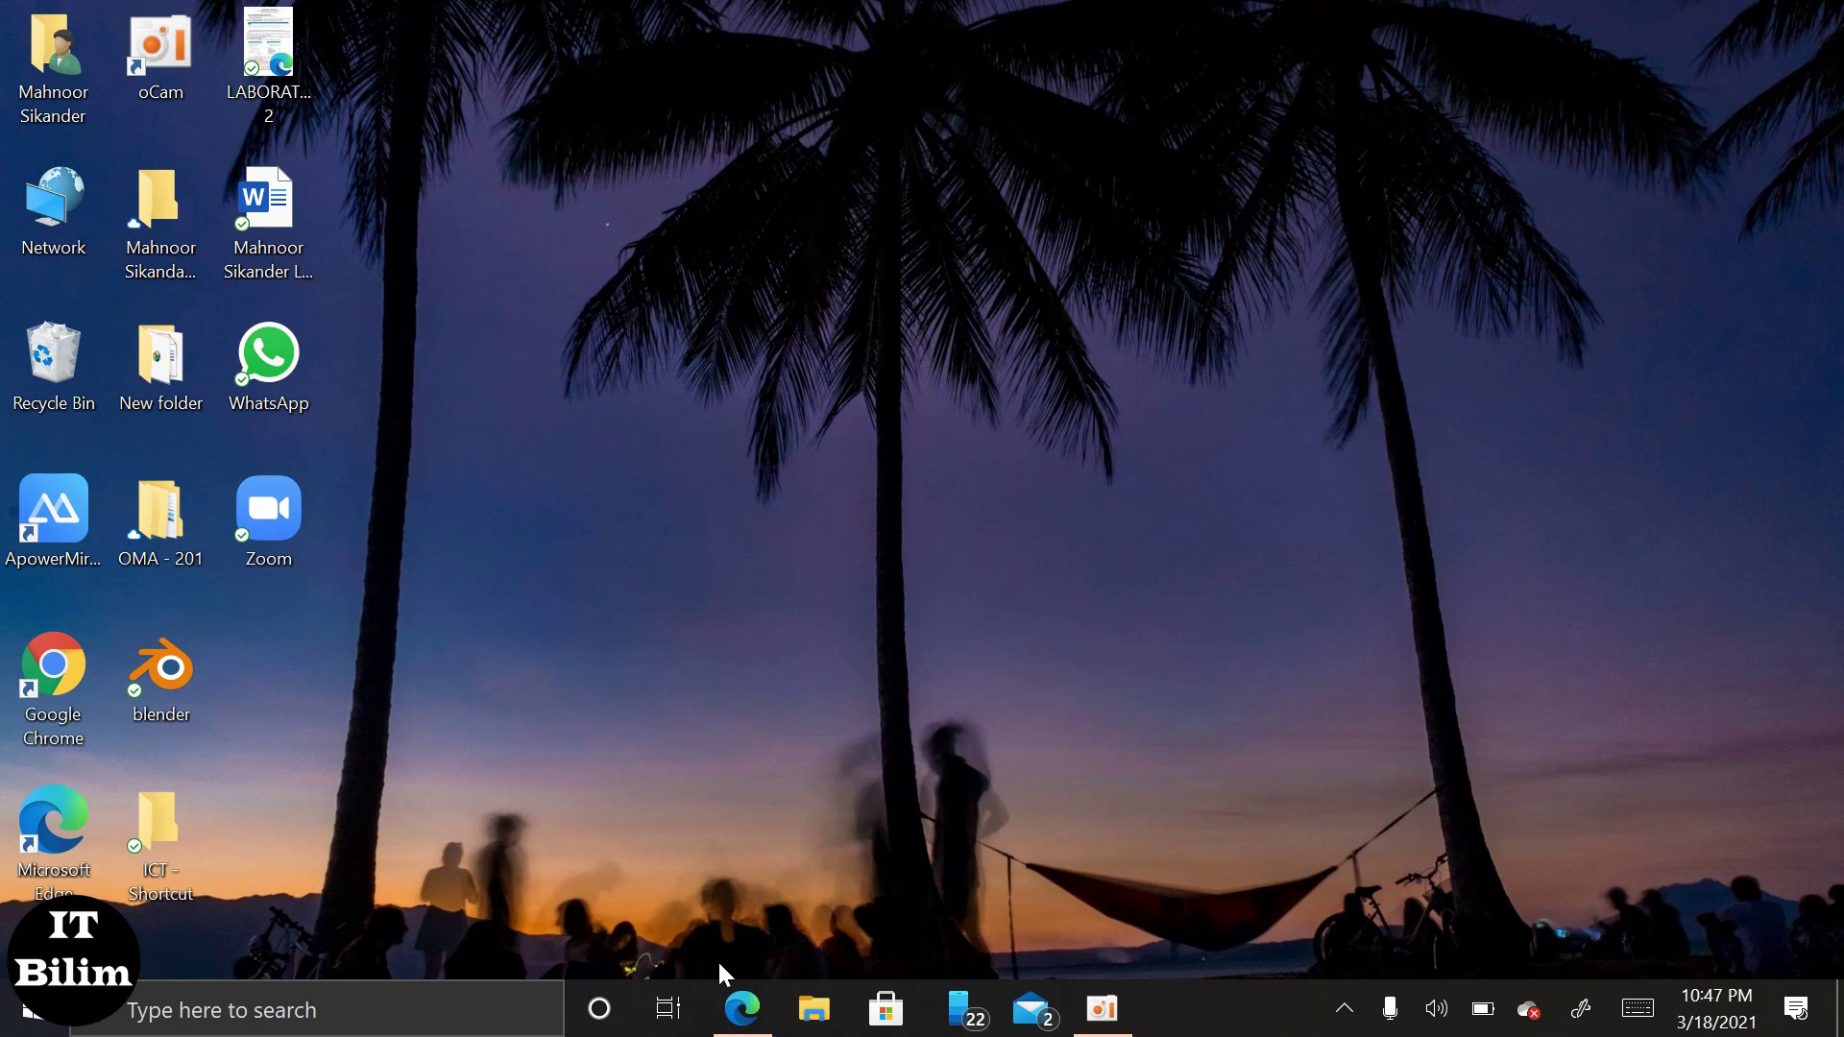
Review the Task 3 instructions in LABORATORY 2.pdf in Edge, then bring up the Start menu
left_click(734, 989)
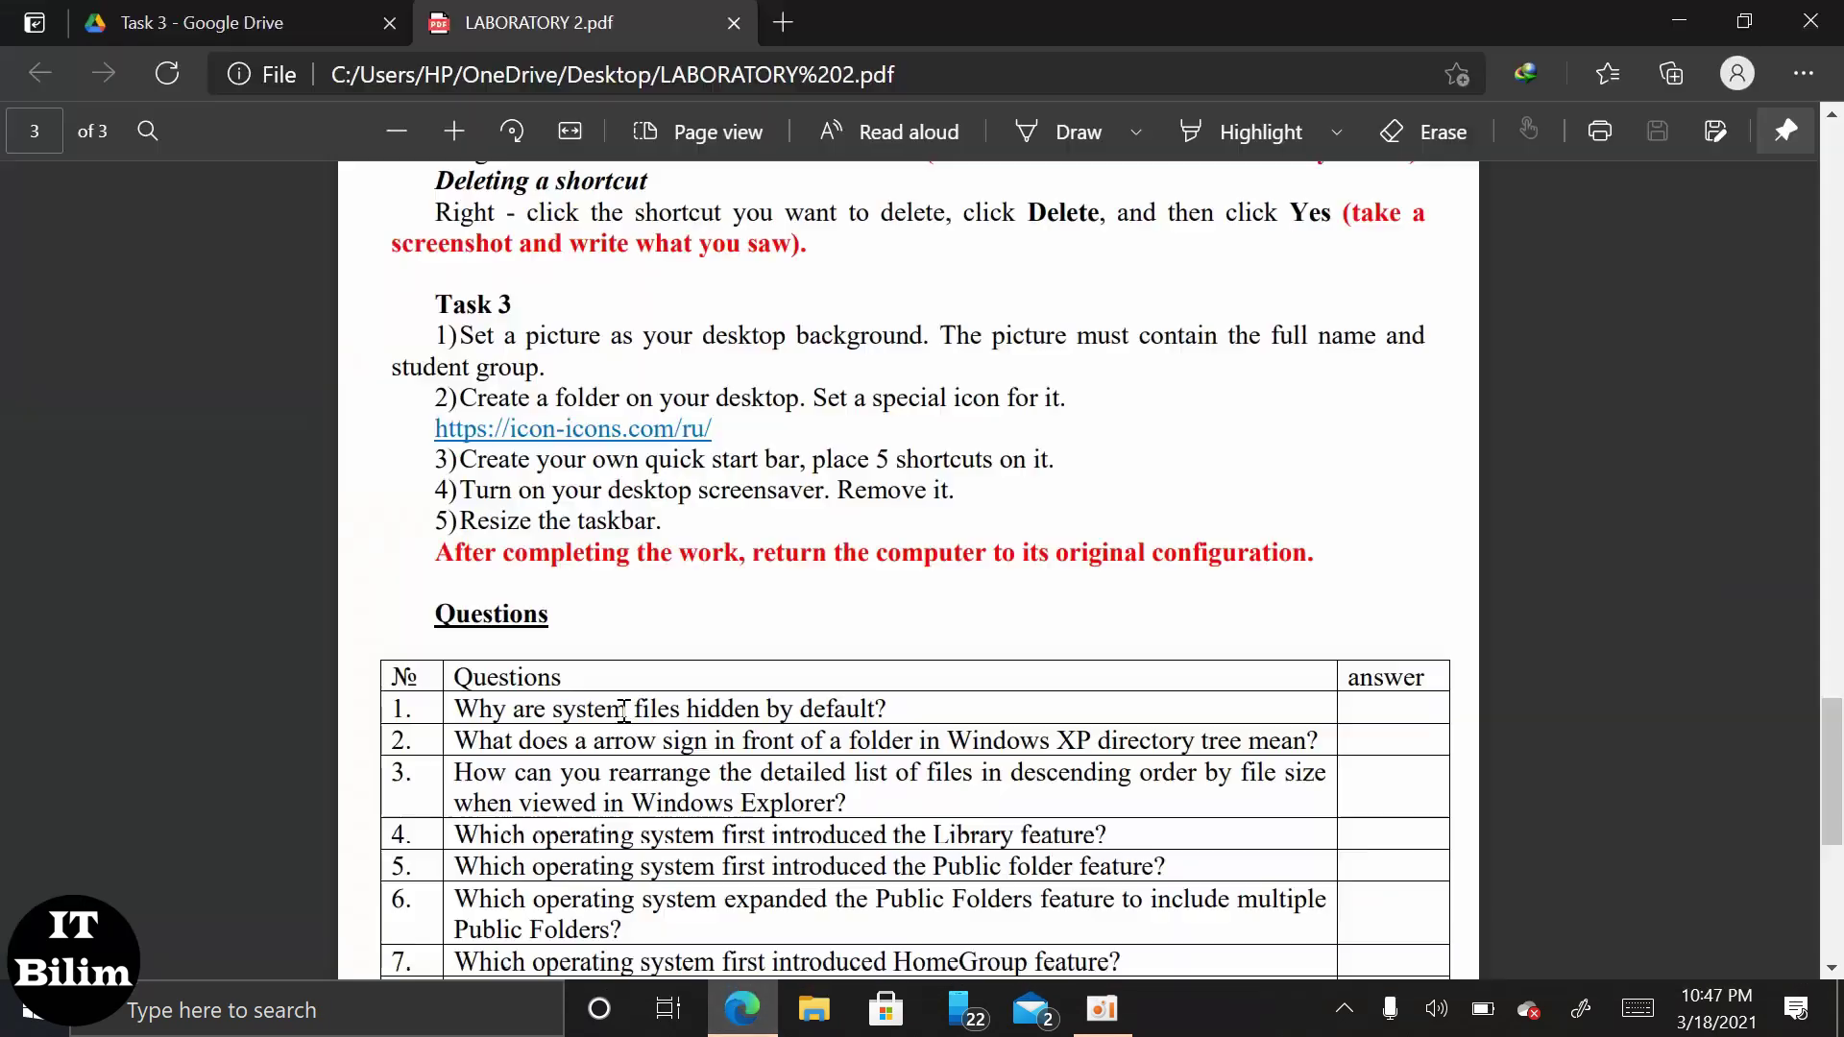
left_click_drag(514, 306, 423, 320)
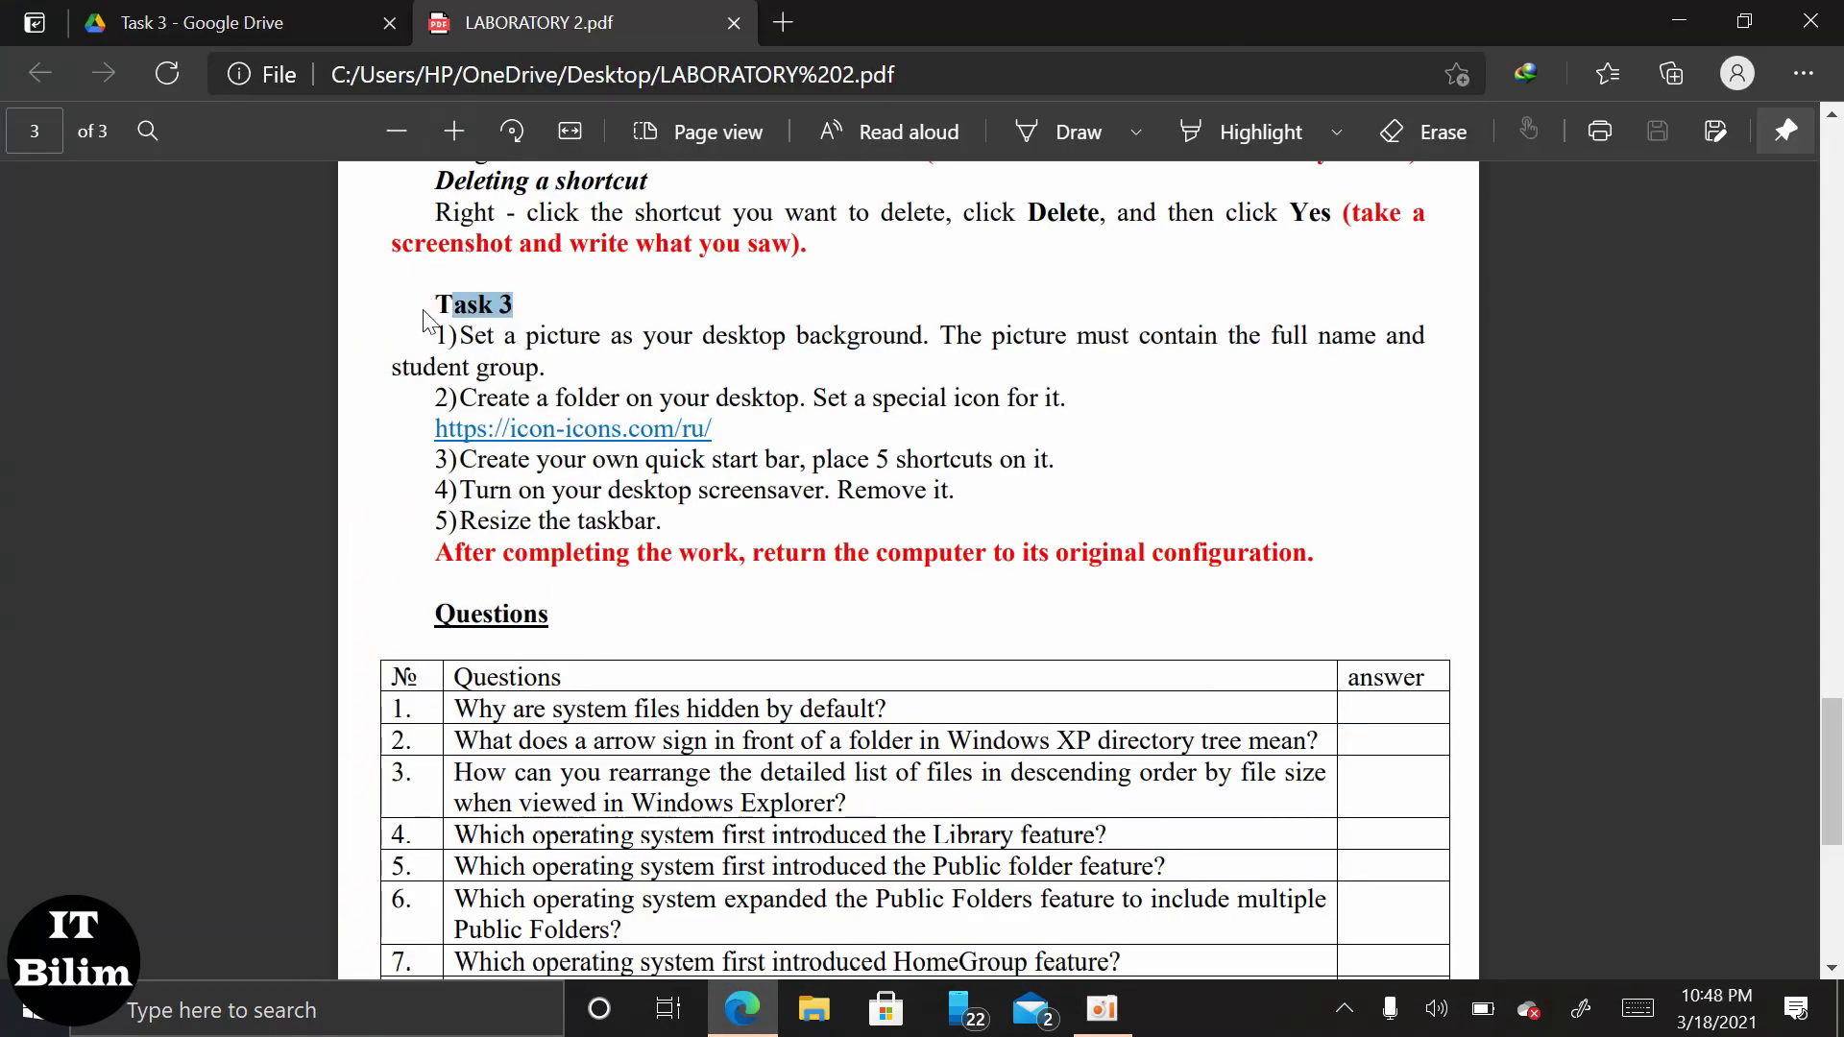
left_click(464, 341)
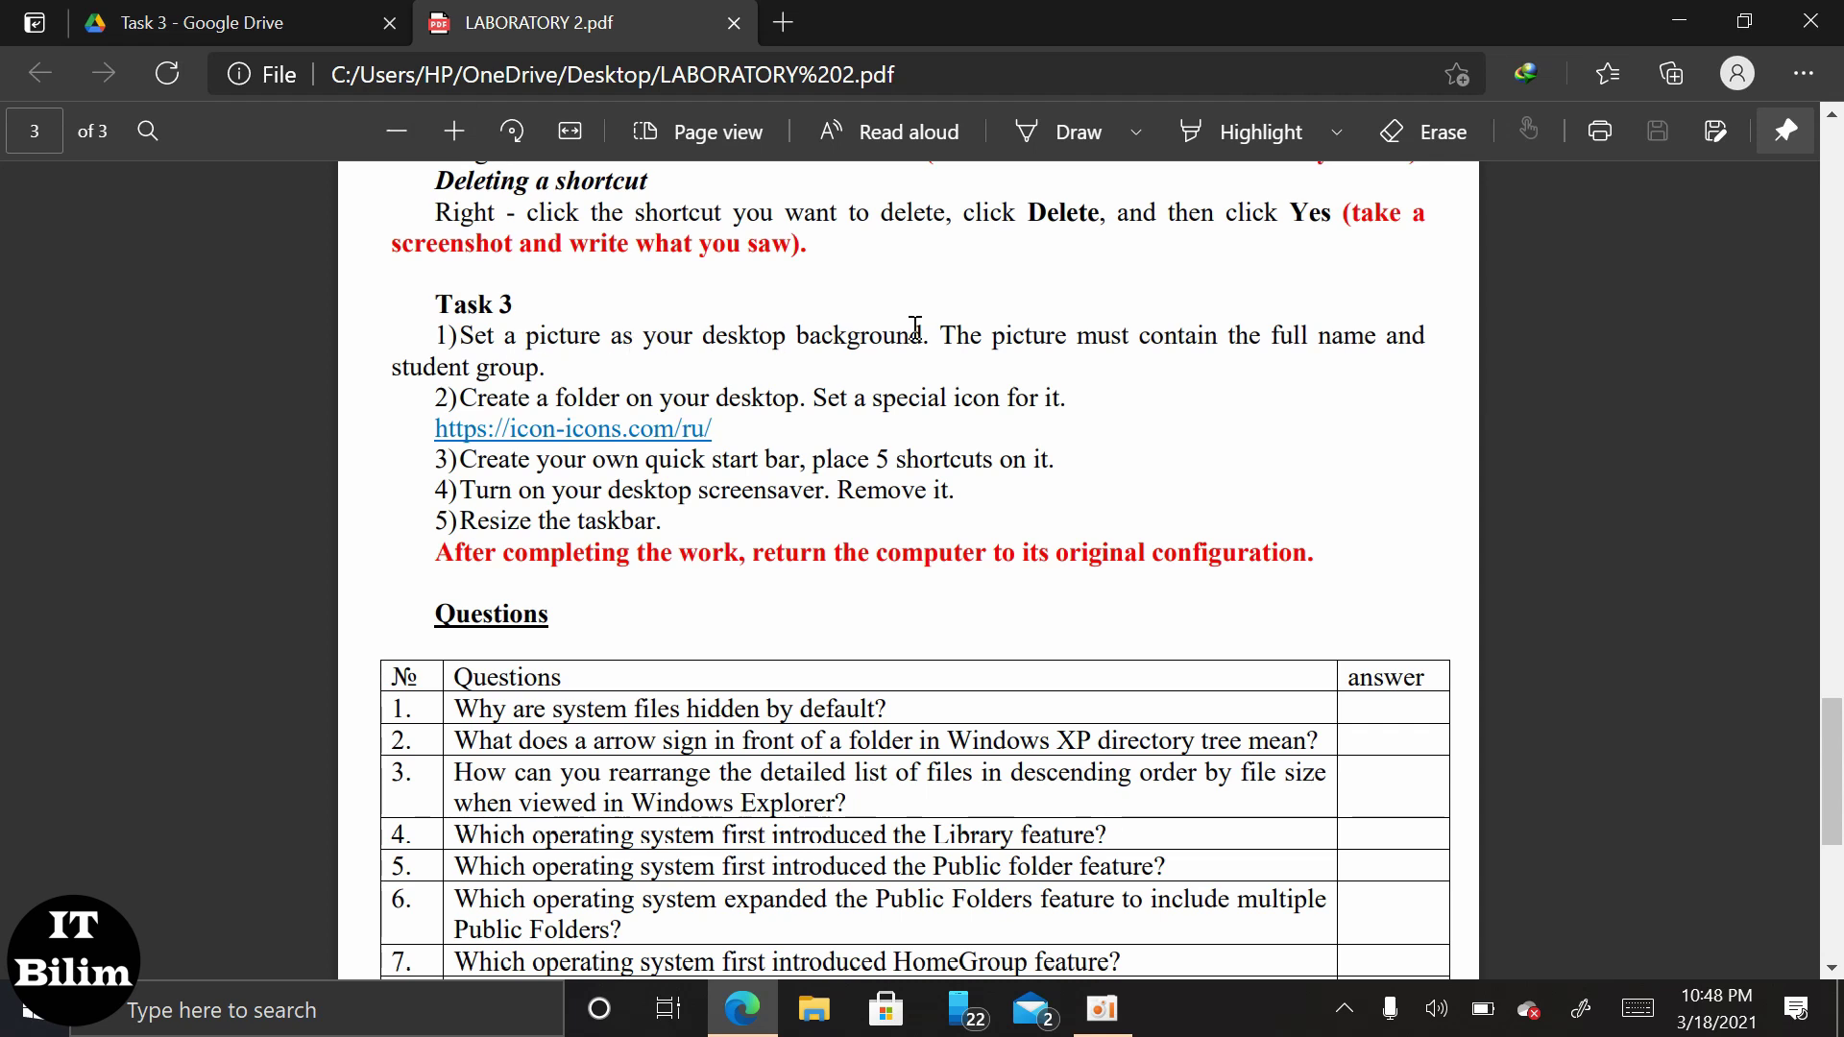
left_click_drag(932, 341, 427, 363)
left_click(602, 369)
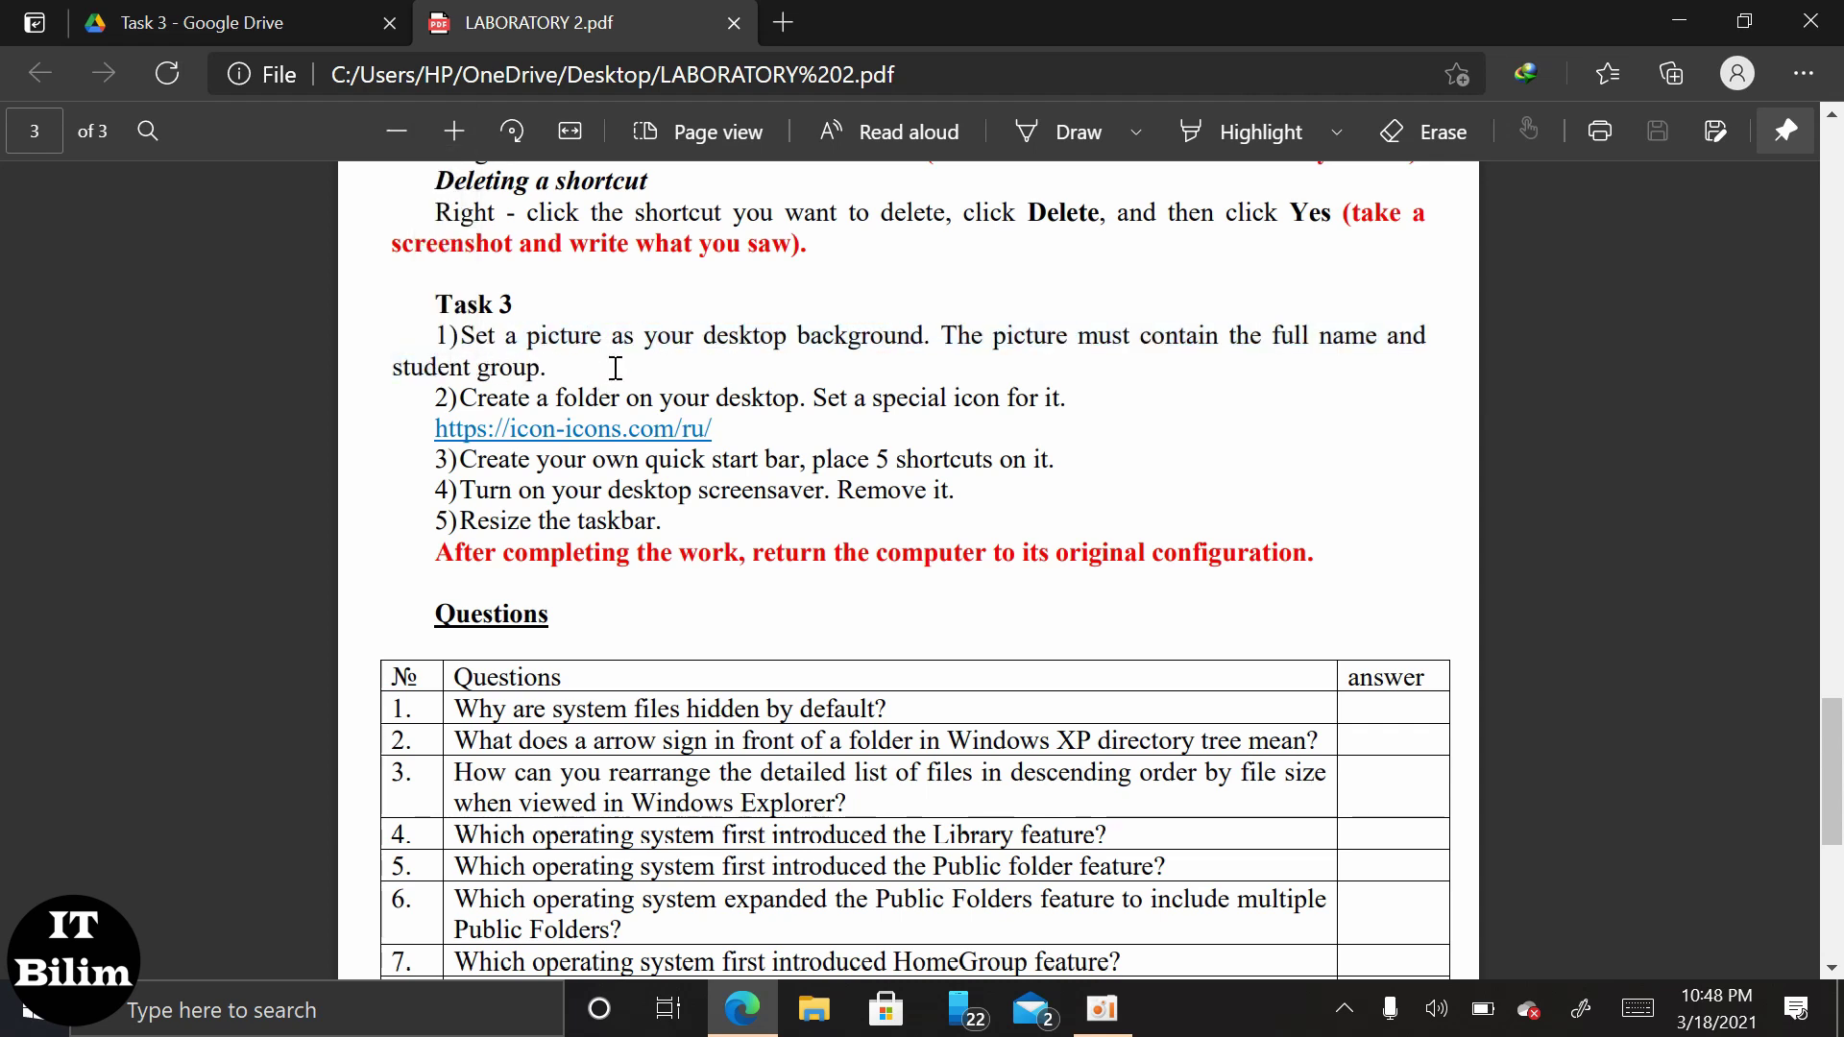
left_click(21, 1016)
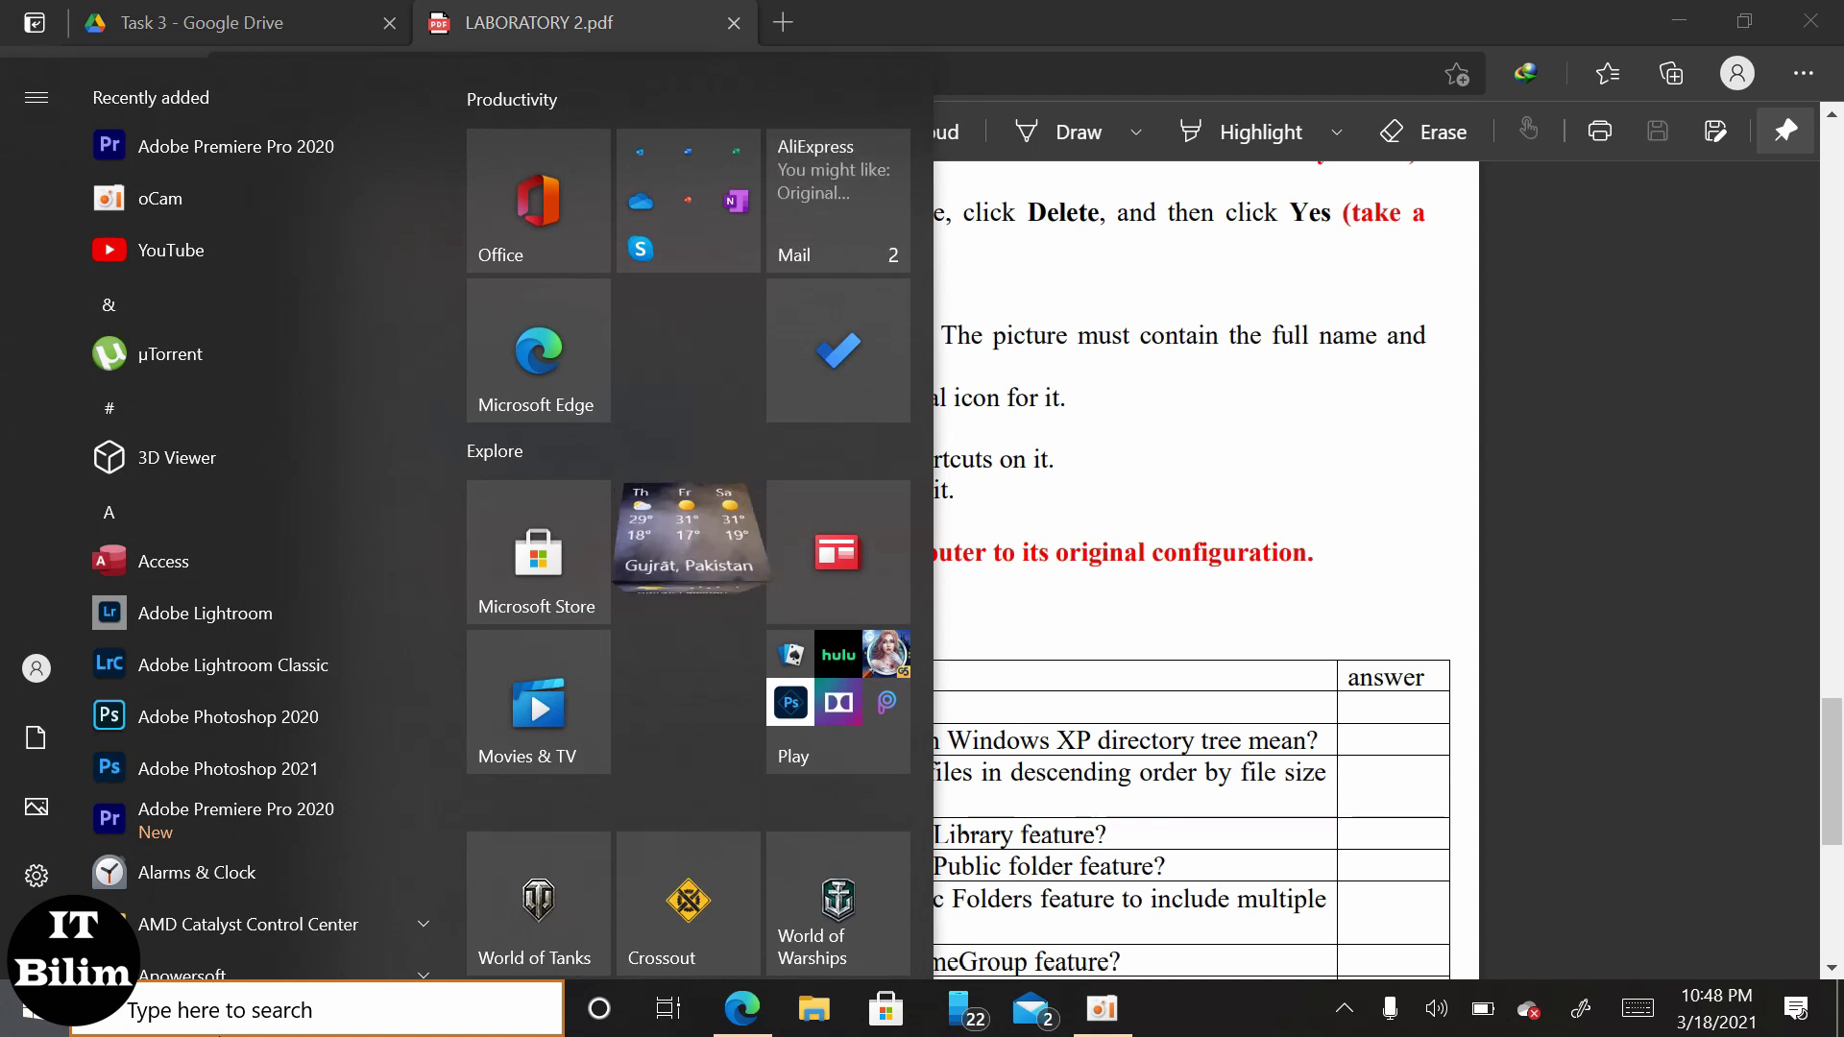
Search 'p' in the Start menu and launch Paint
left_click(224, 1007)
type("p")
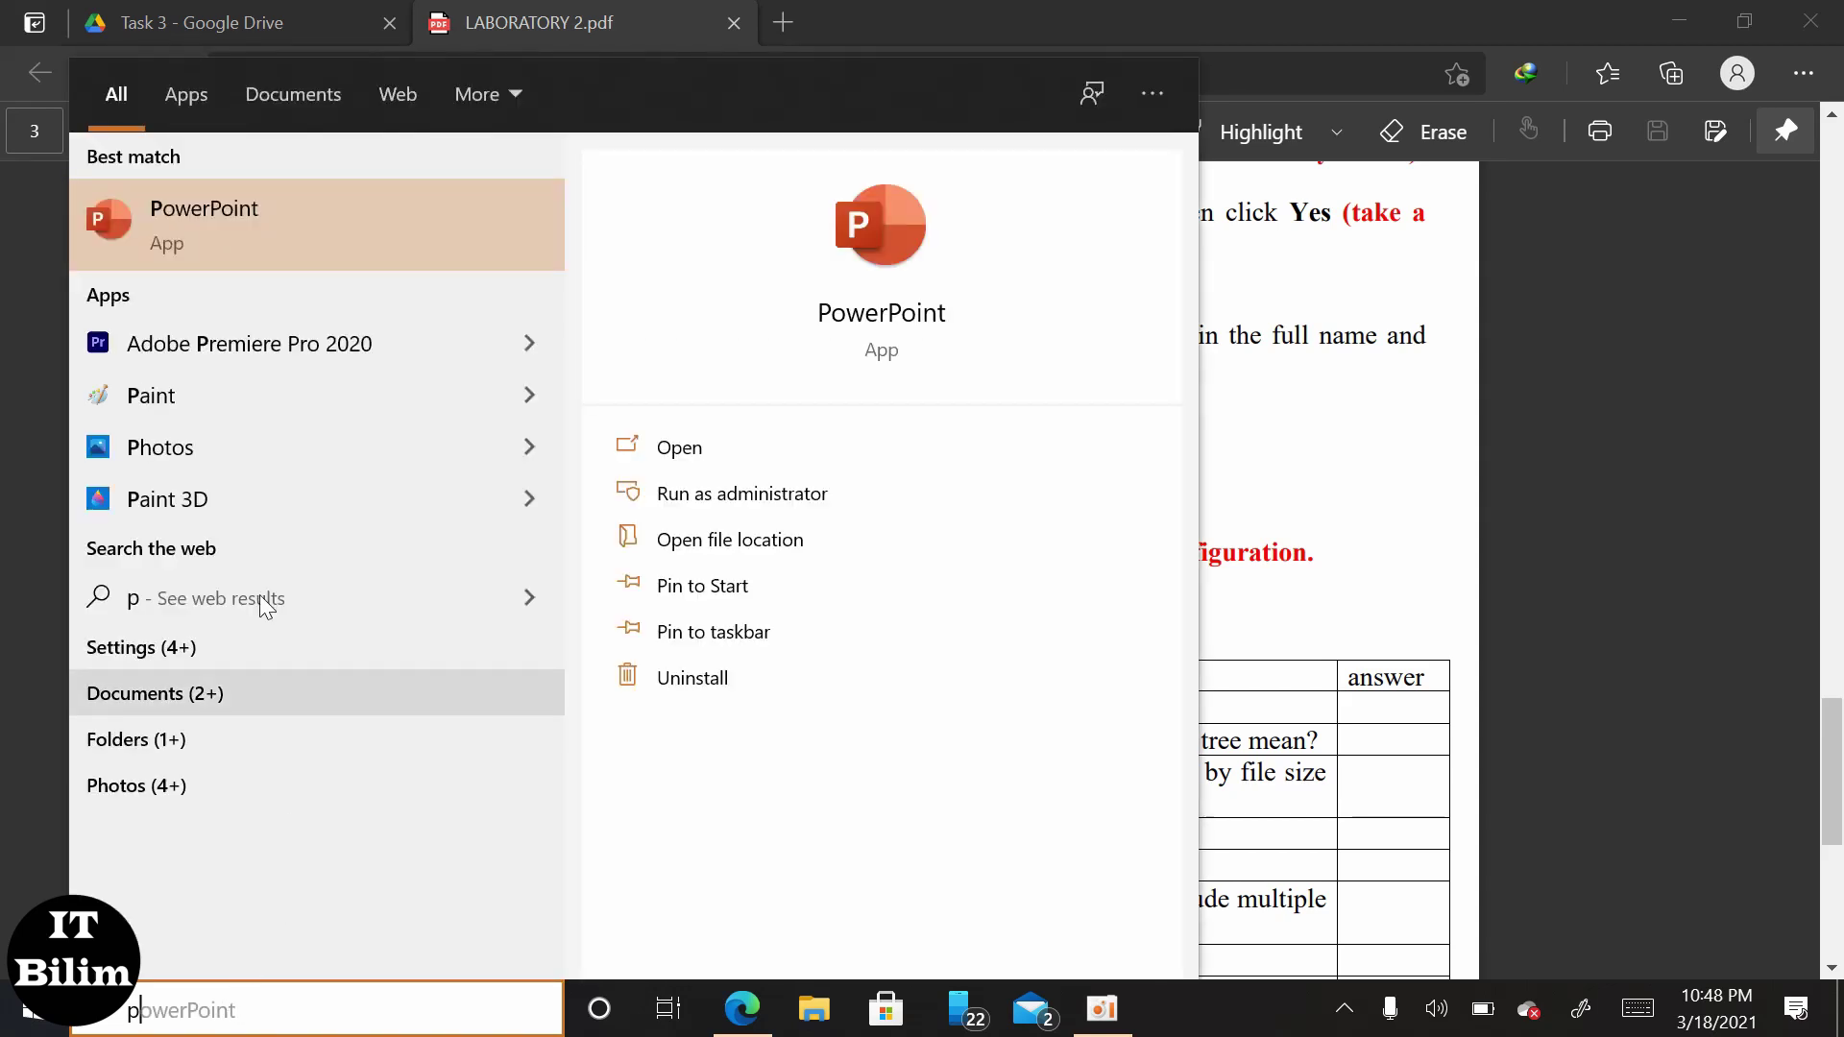
left_click(236, 394)
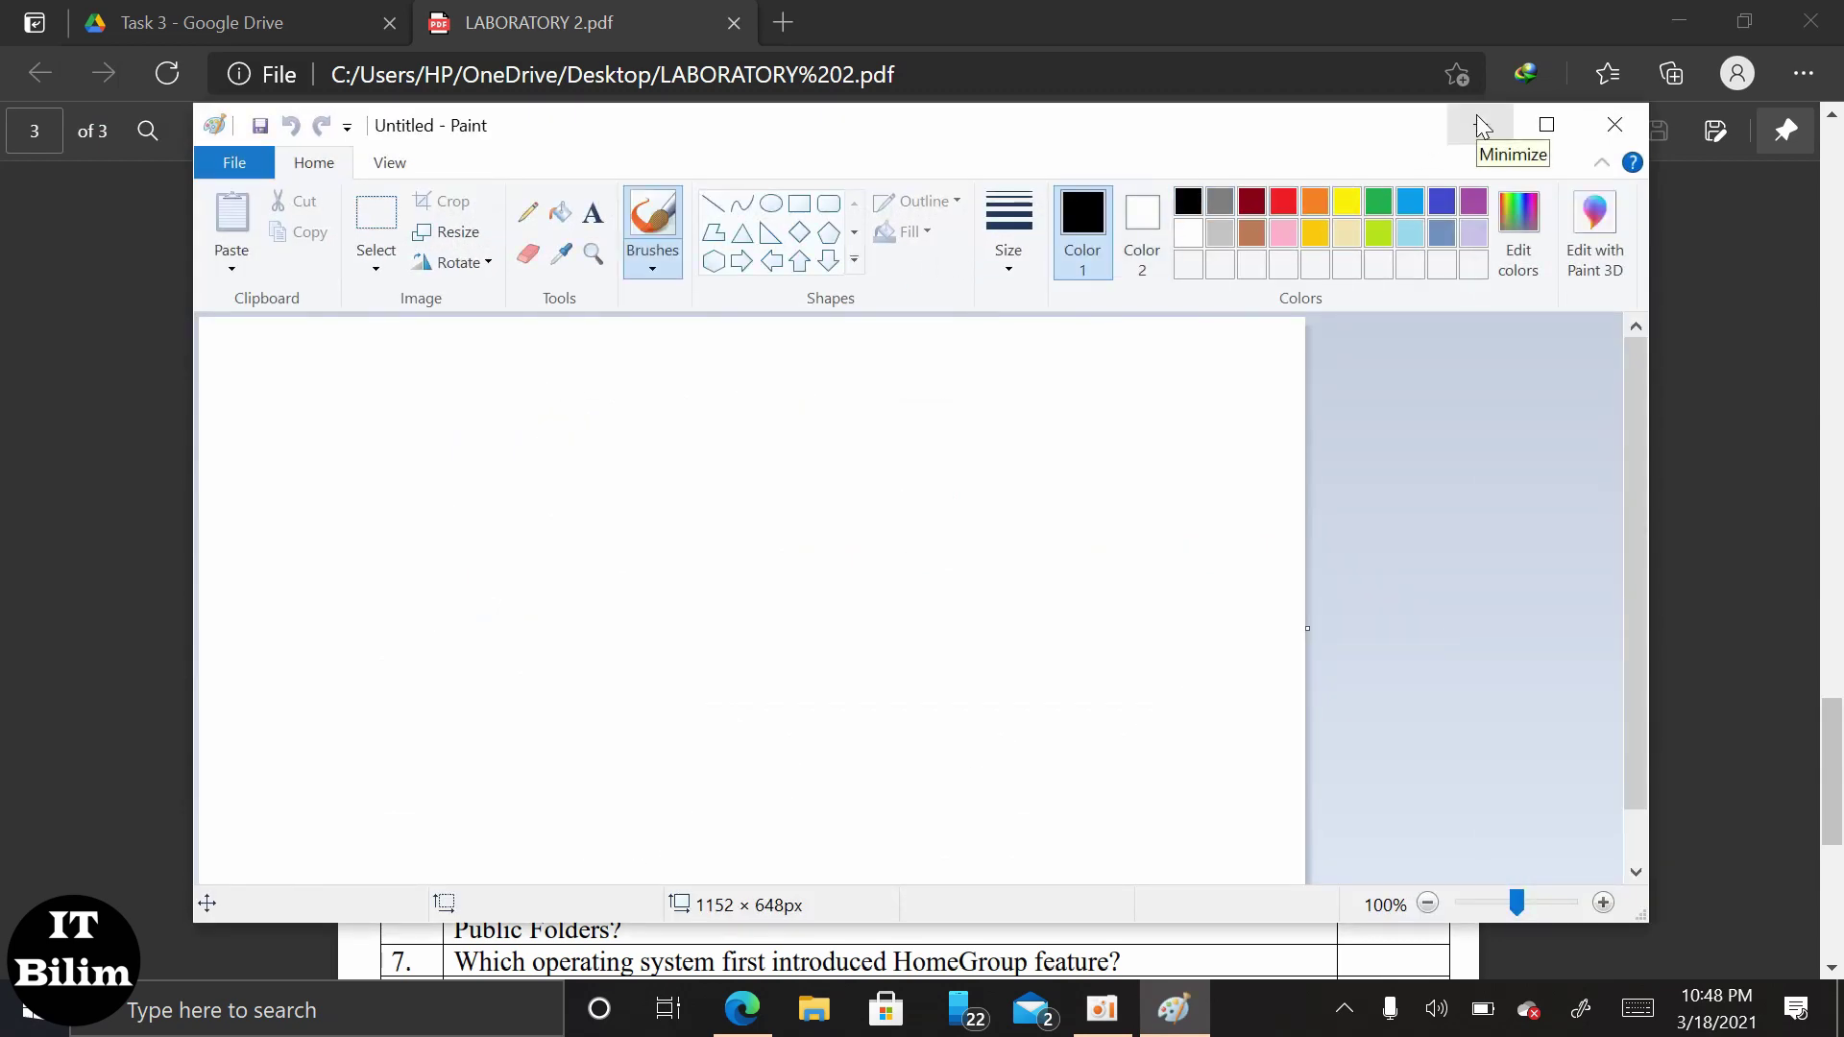
Minimize Paint, re-read the picture-setting instruction in the PDF, and return to Paint
left_click(1478, 115)
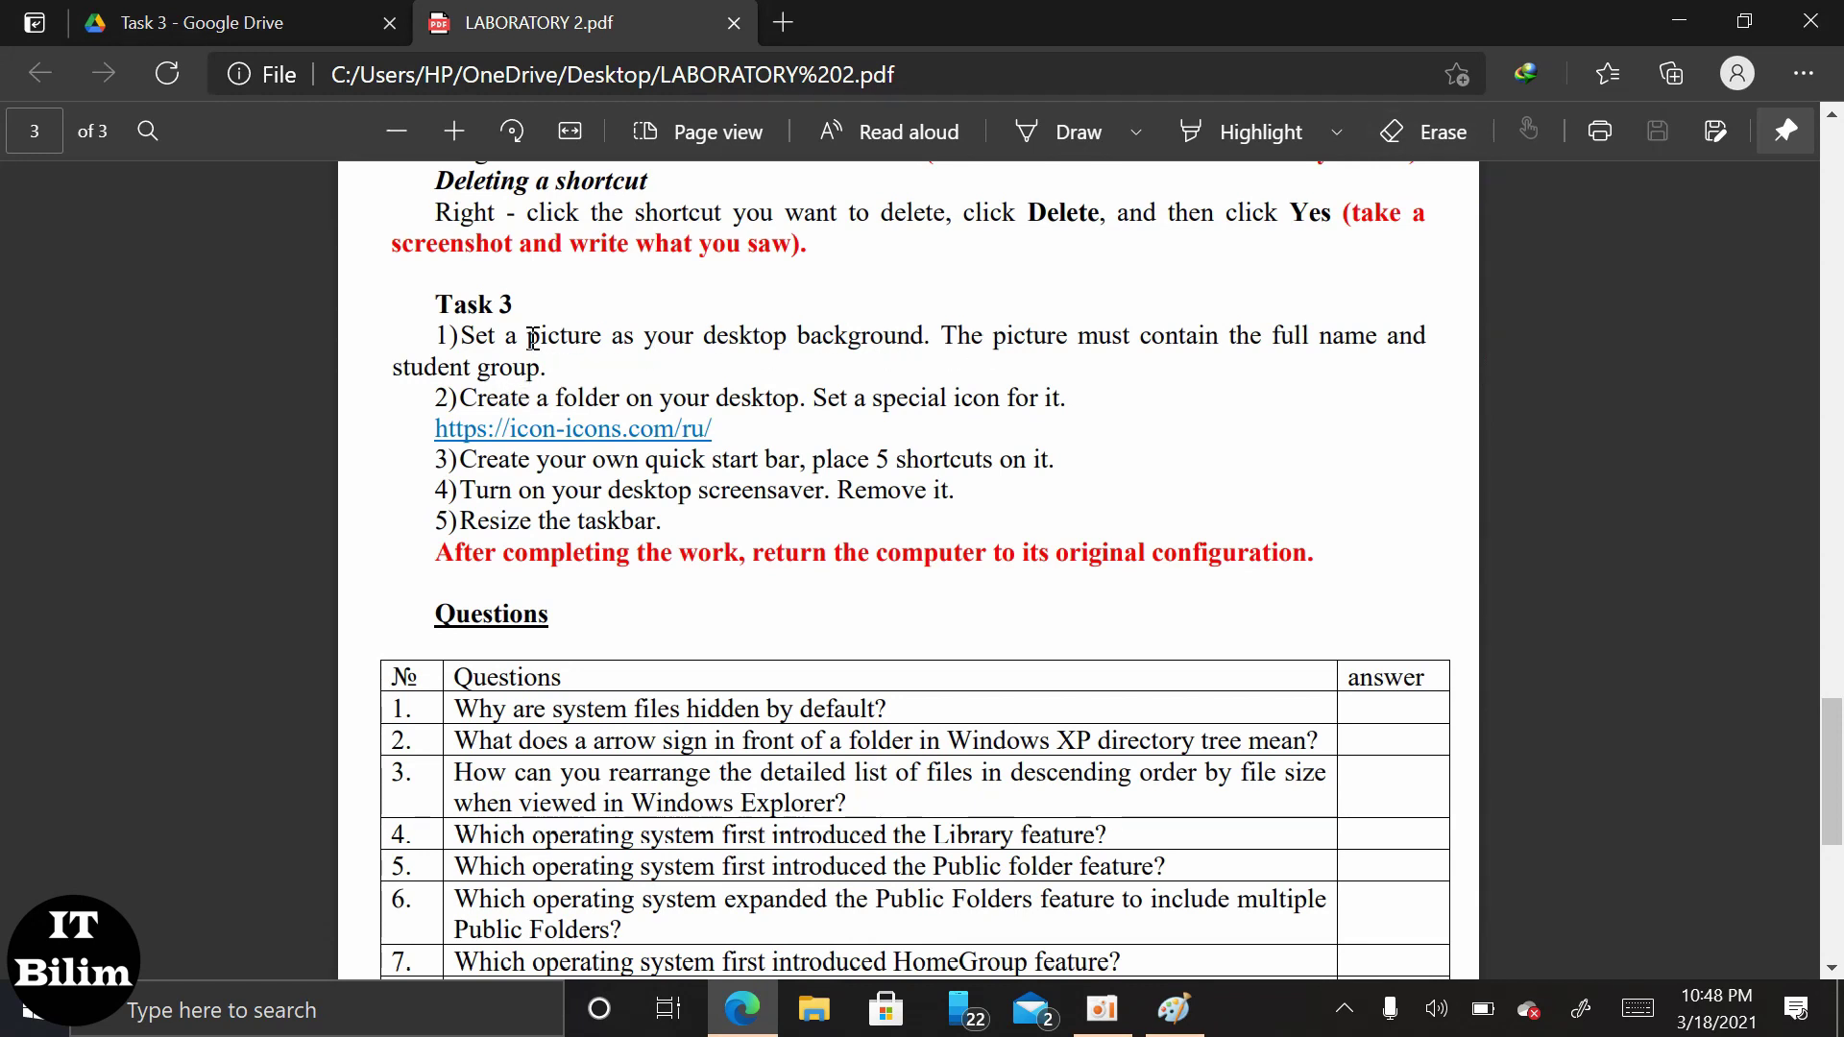
left_click_drag(519, 338, 673, 338)
double_click(949, 338)
double_click(949, 339)
double_click(1009, 338)
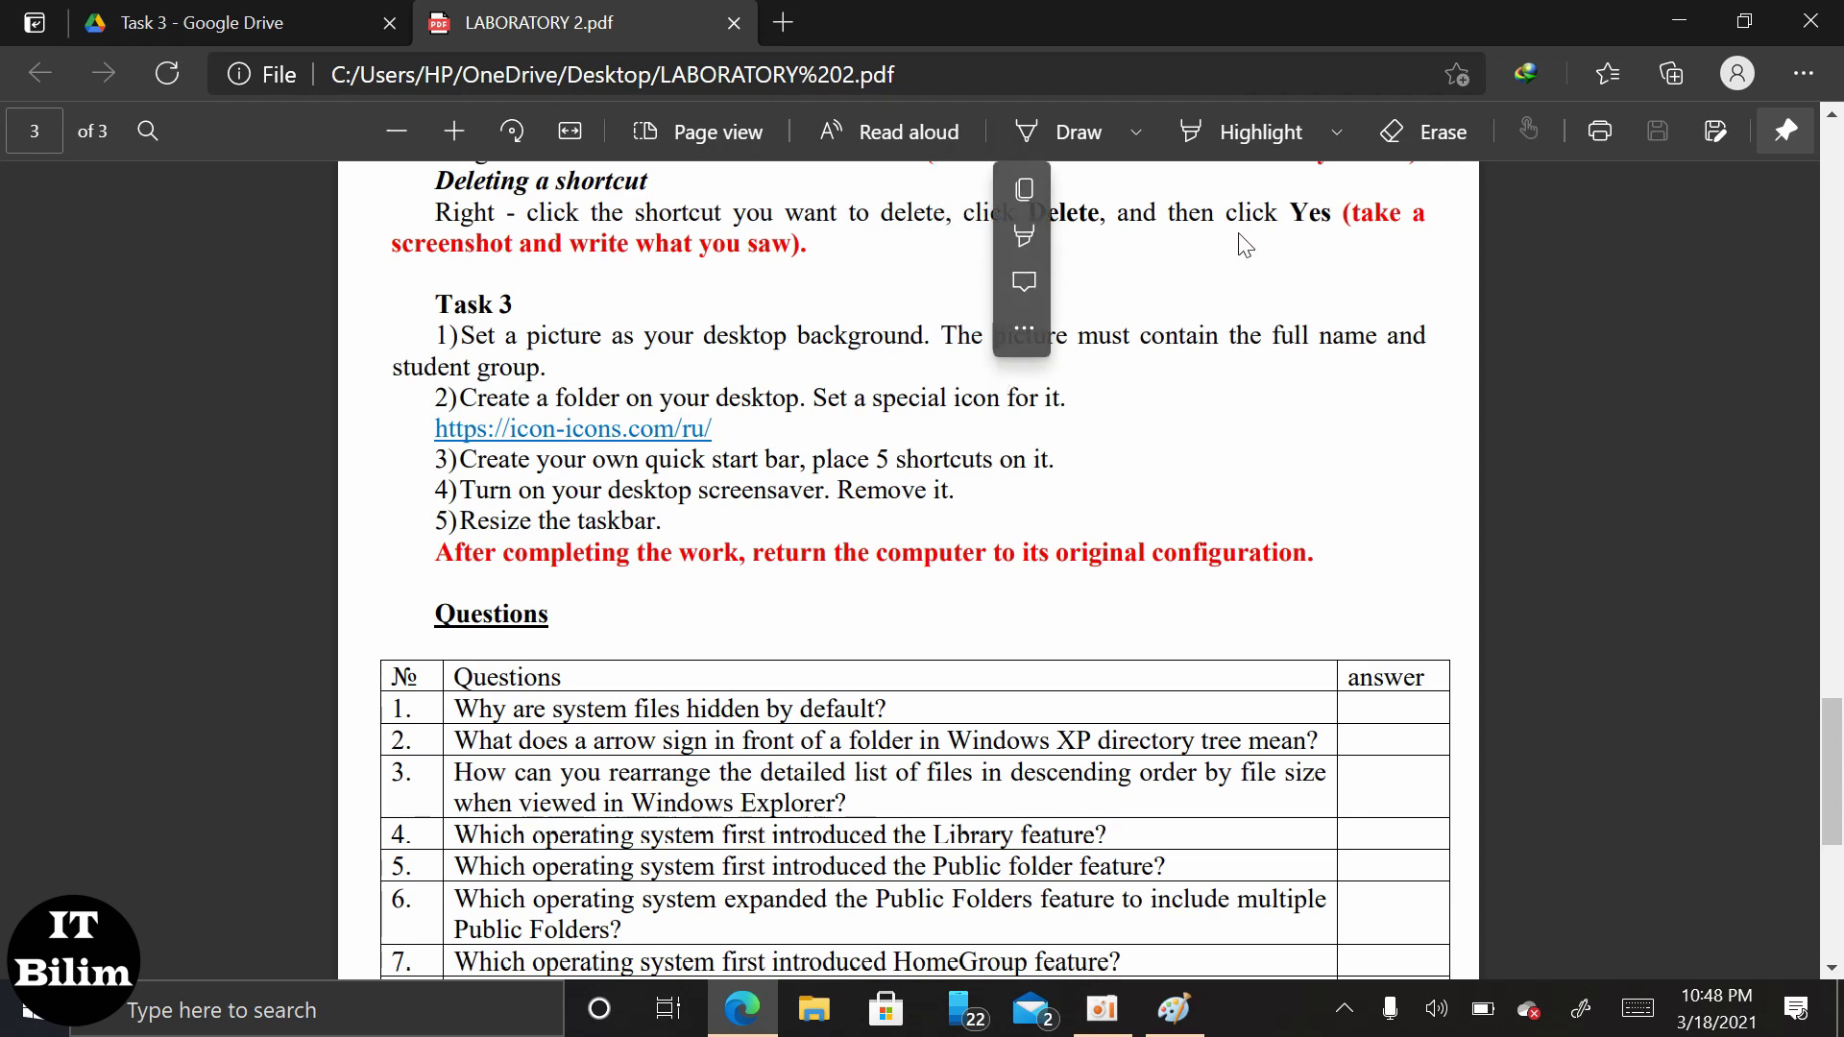
left_click(994, 336)
key("alt+Tab")
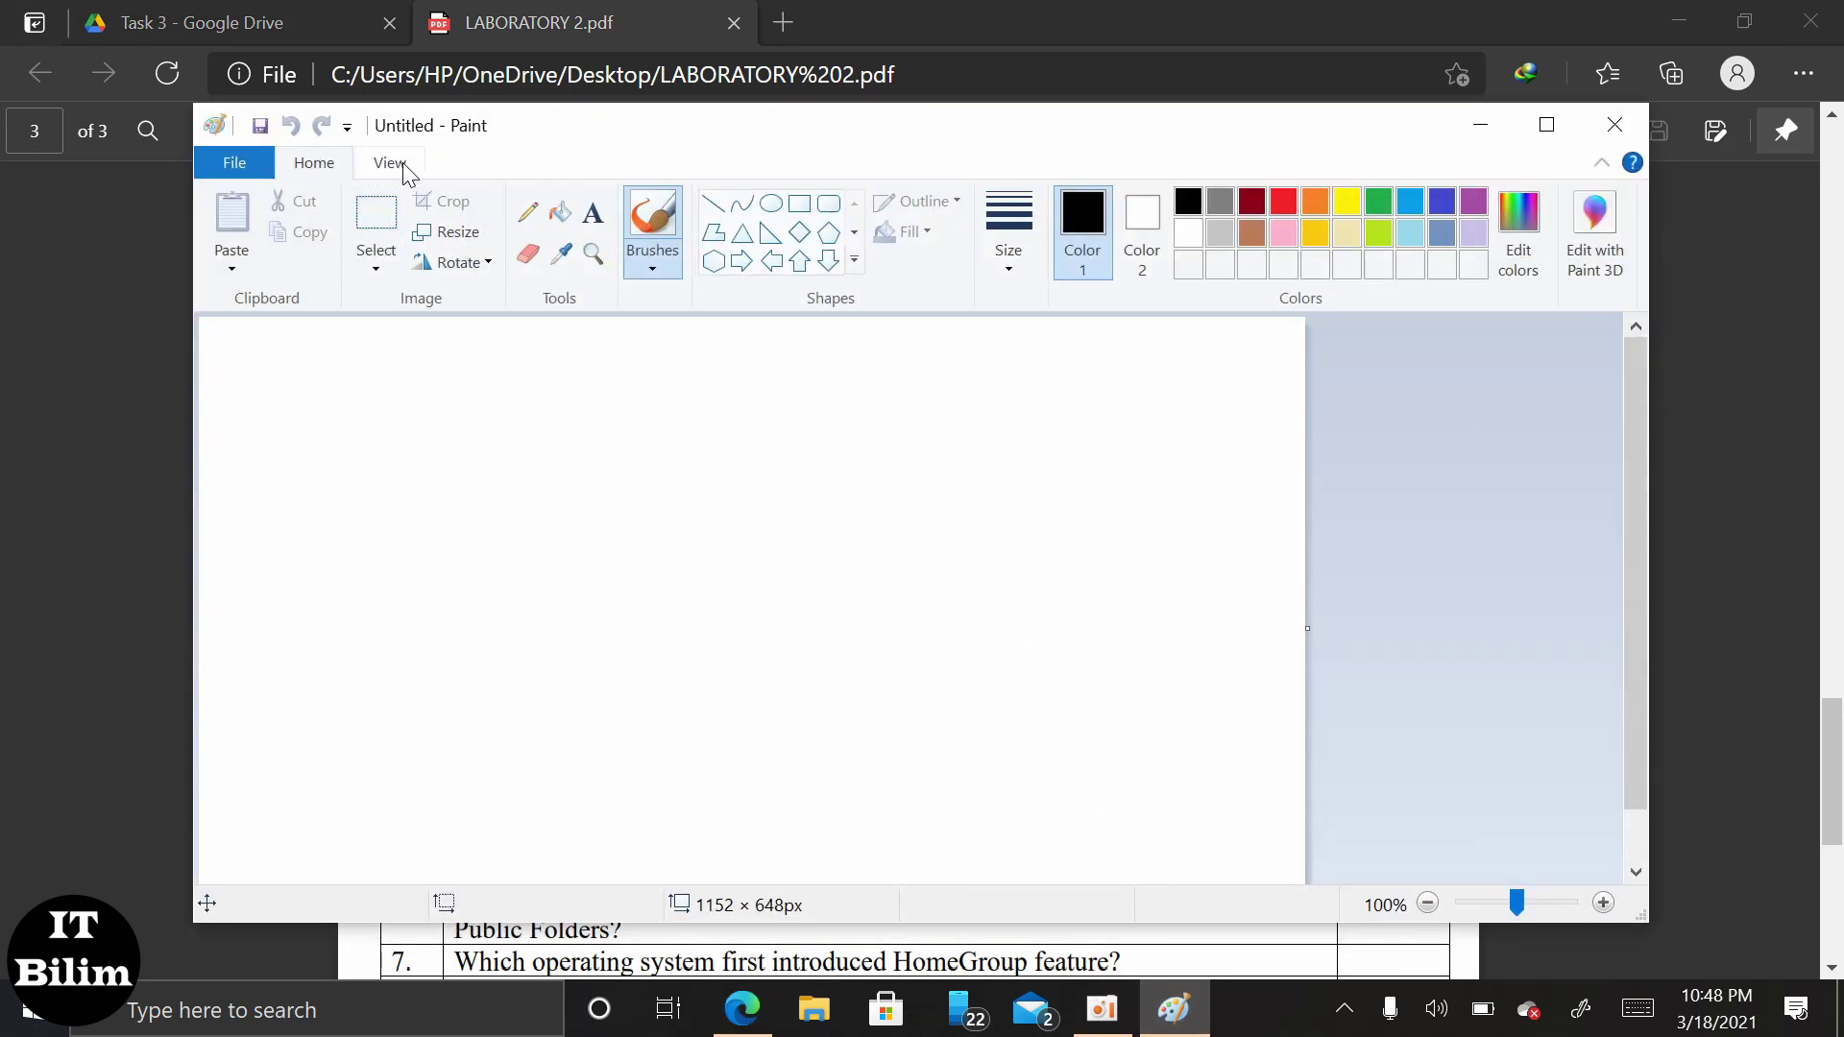
Draw a large text box and type the student's name and group on separate lines
left_click(593, 212)
left_click_drag(428, 405, 460, 414)
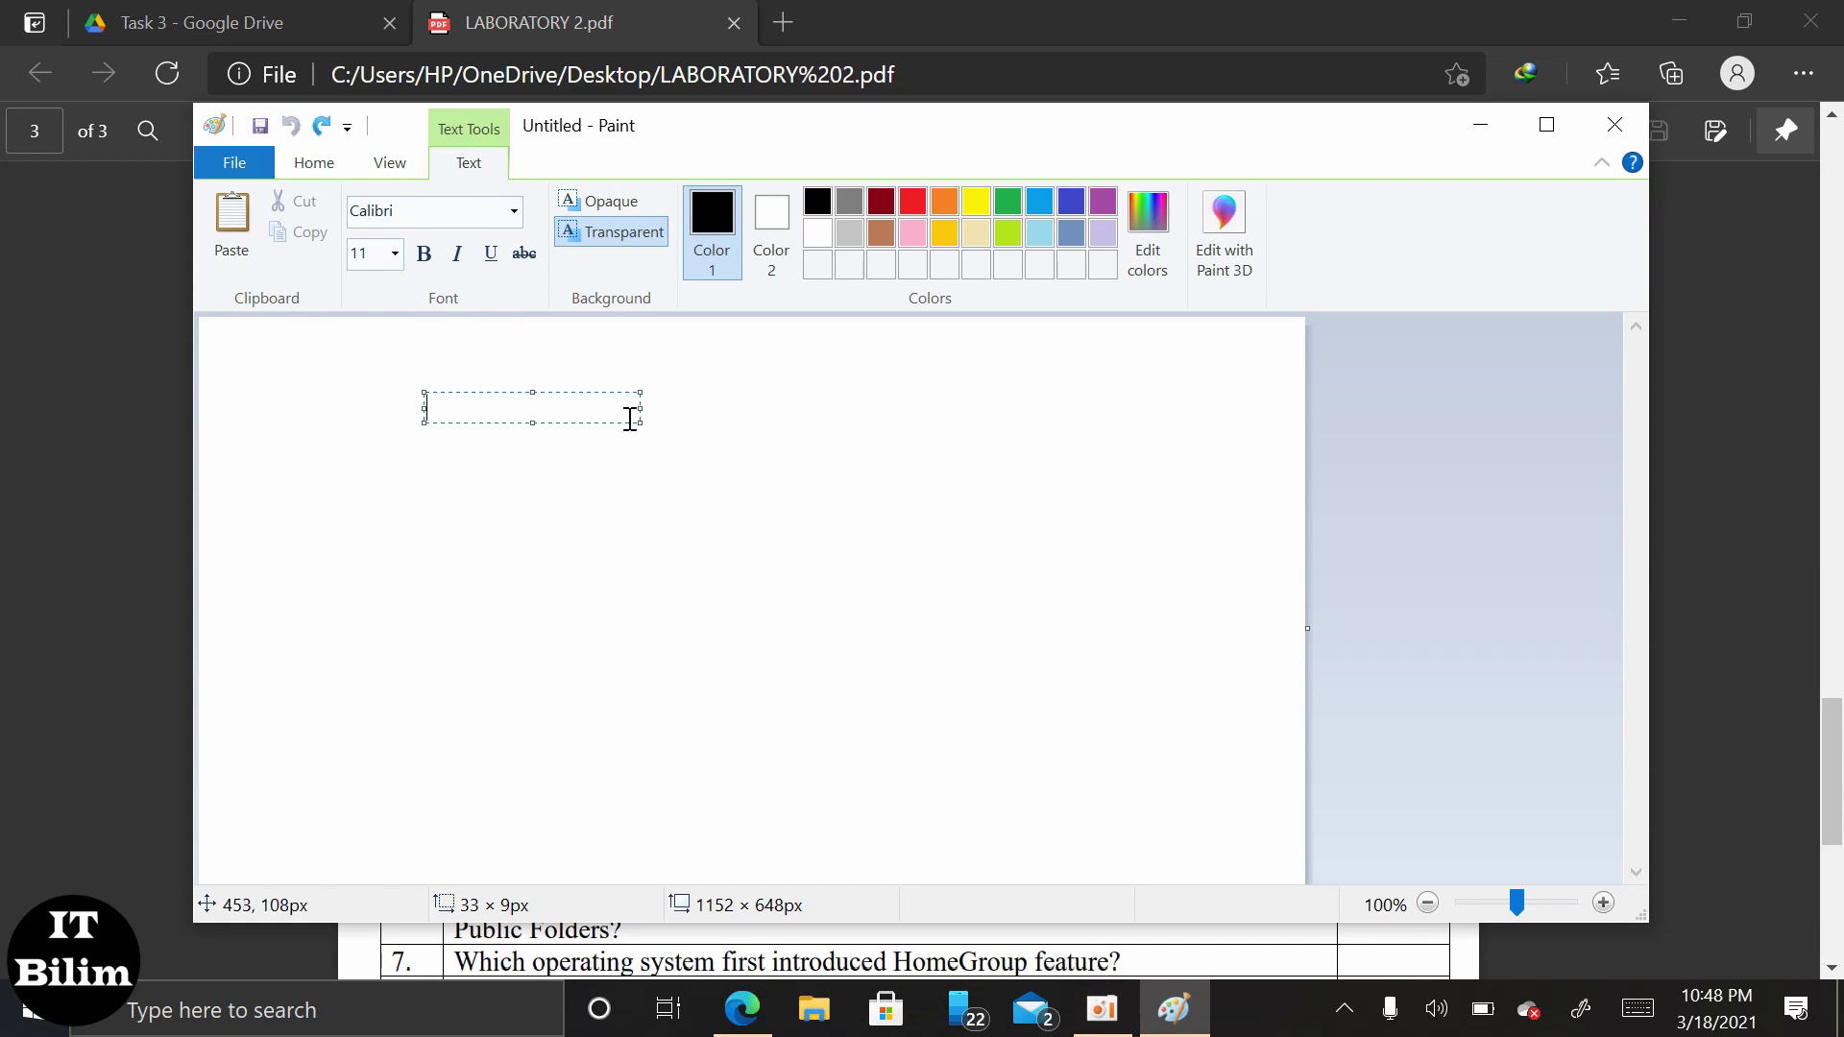
left_click_drag(640, 420, 1203, 809)
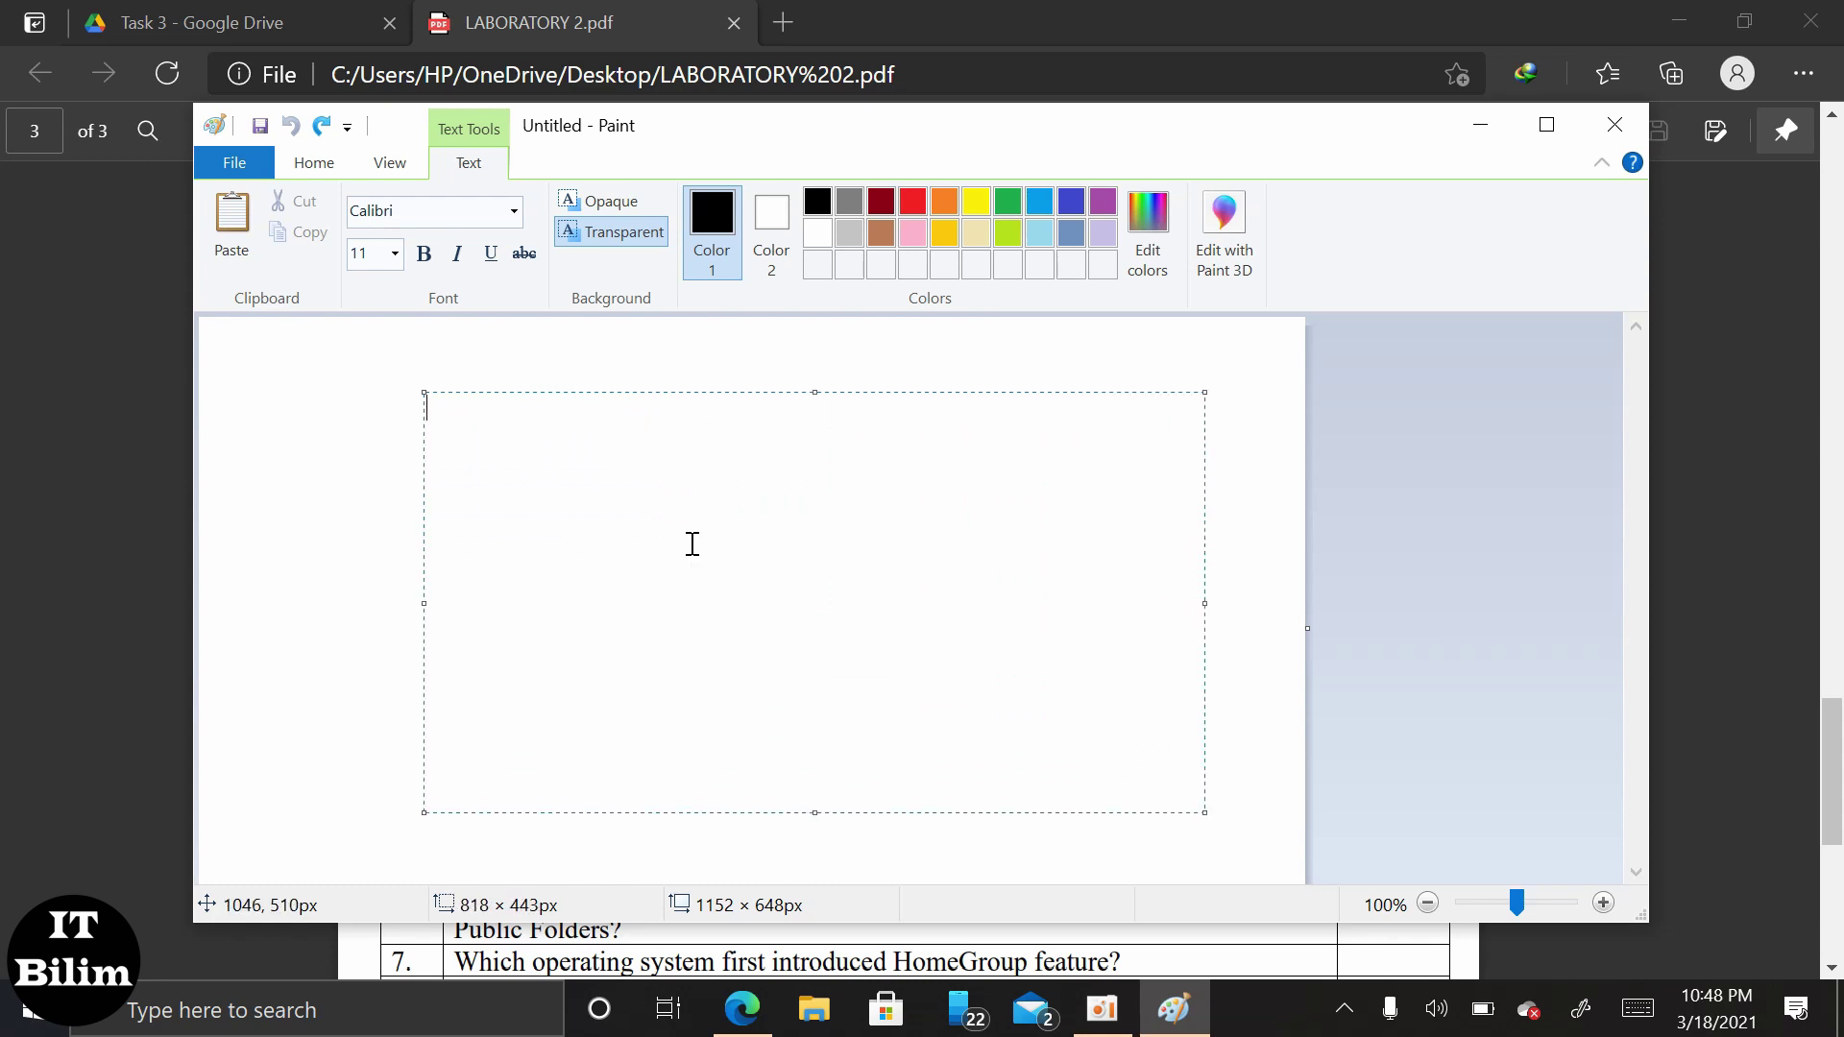
type("Mahnoor Sikandar")
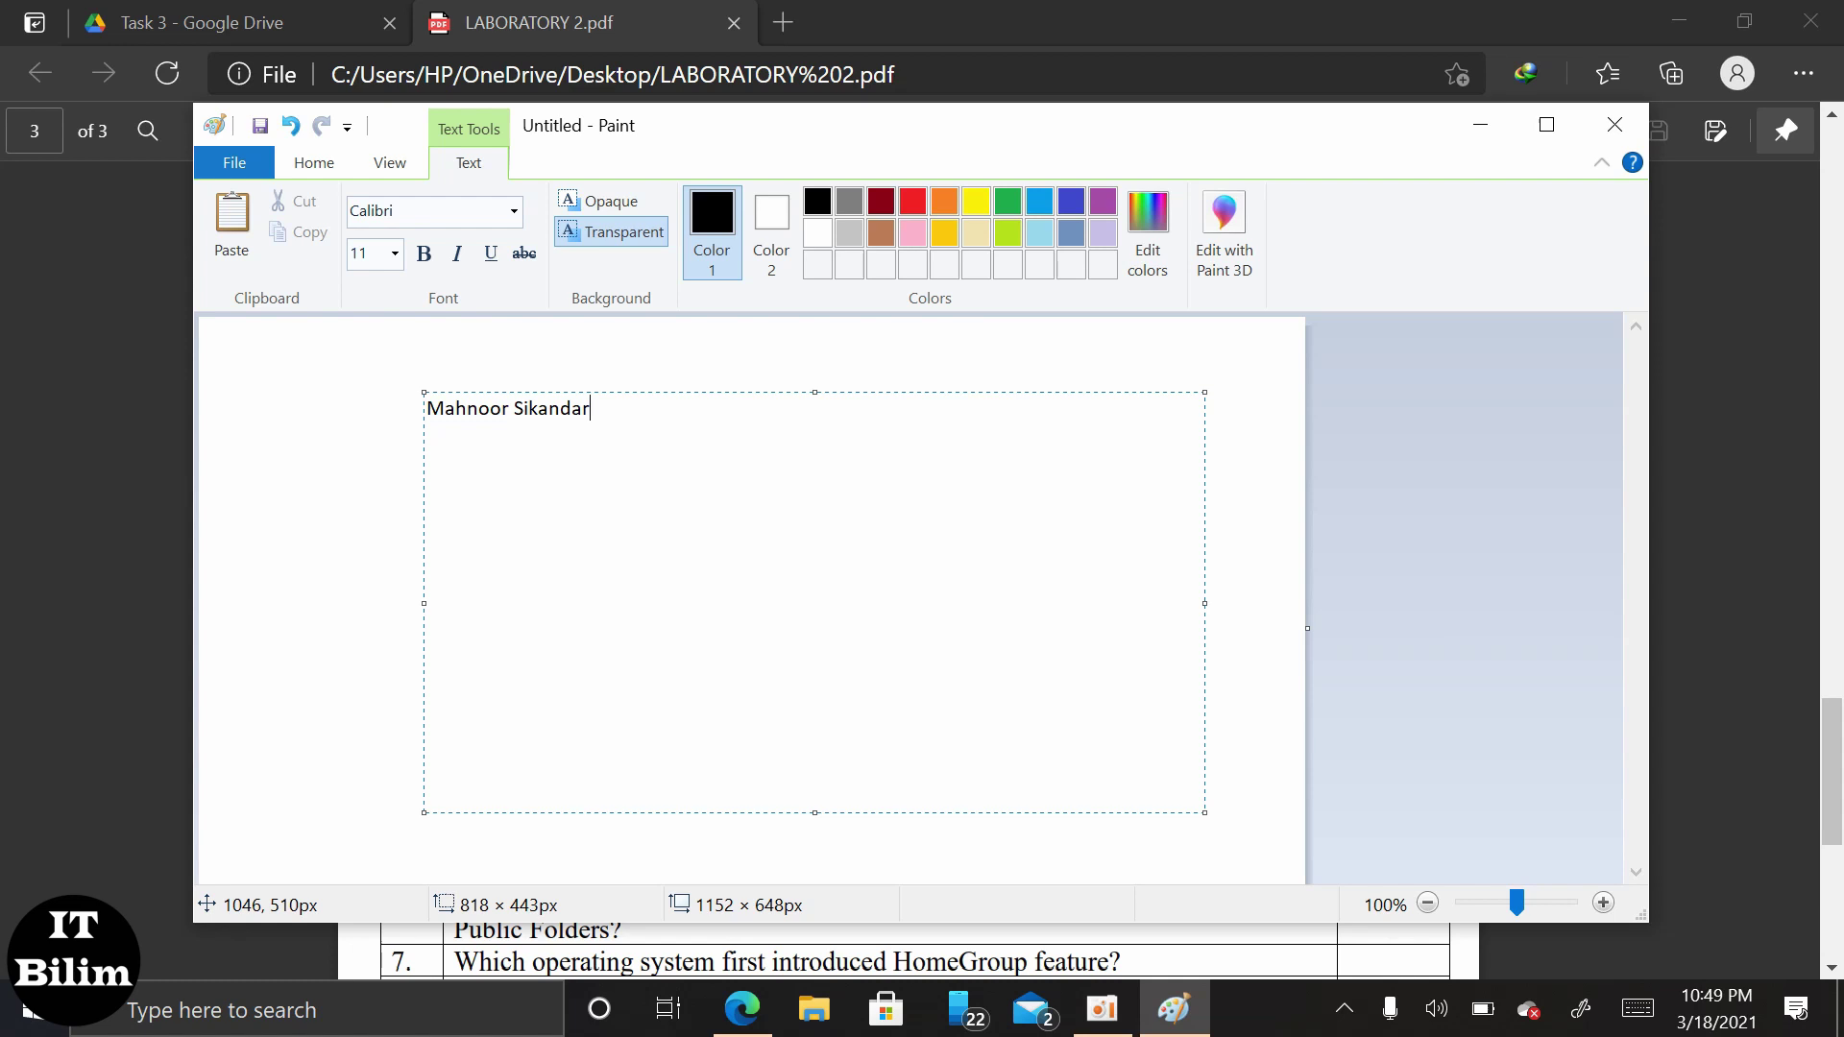
key("Return")
Set the text to Times New Roman at 72 points
left_click_drag(530, 454, 428, 402)
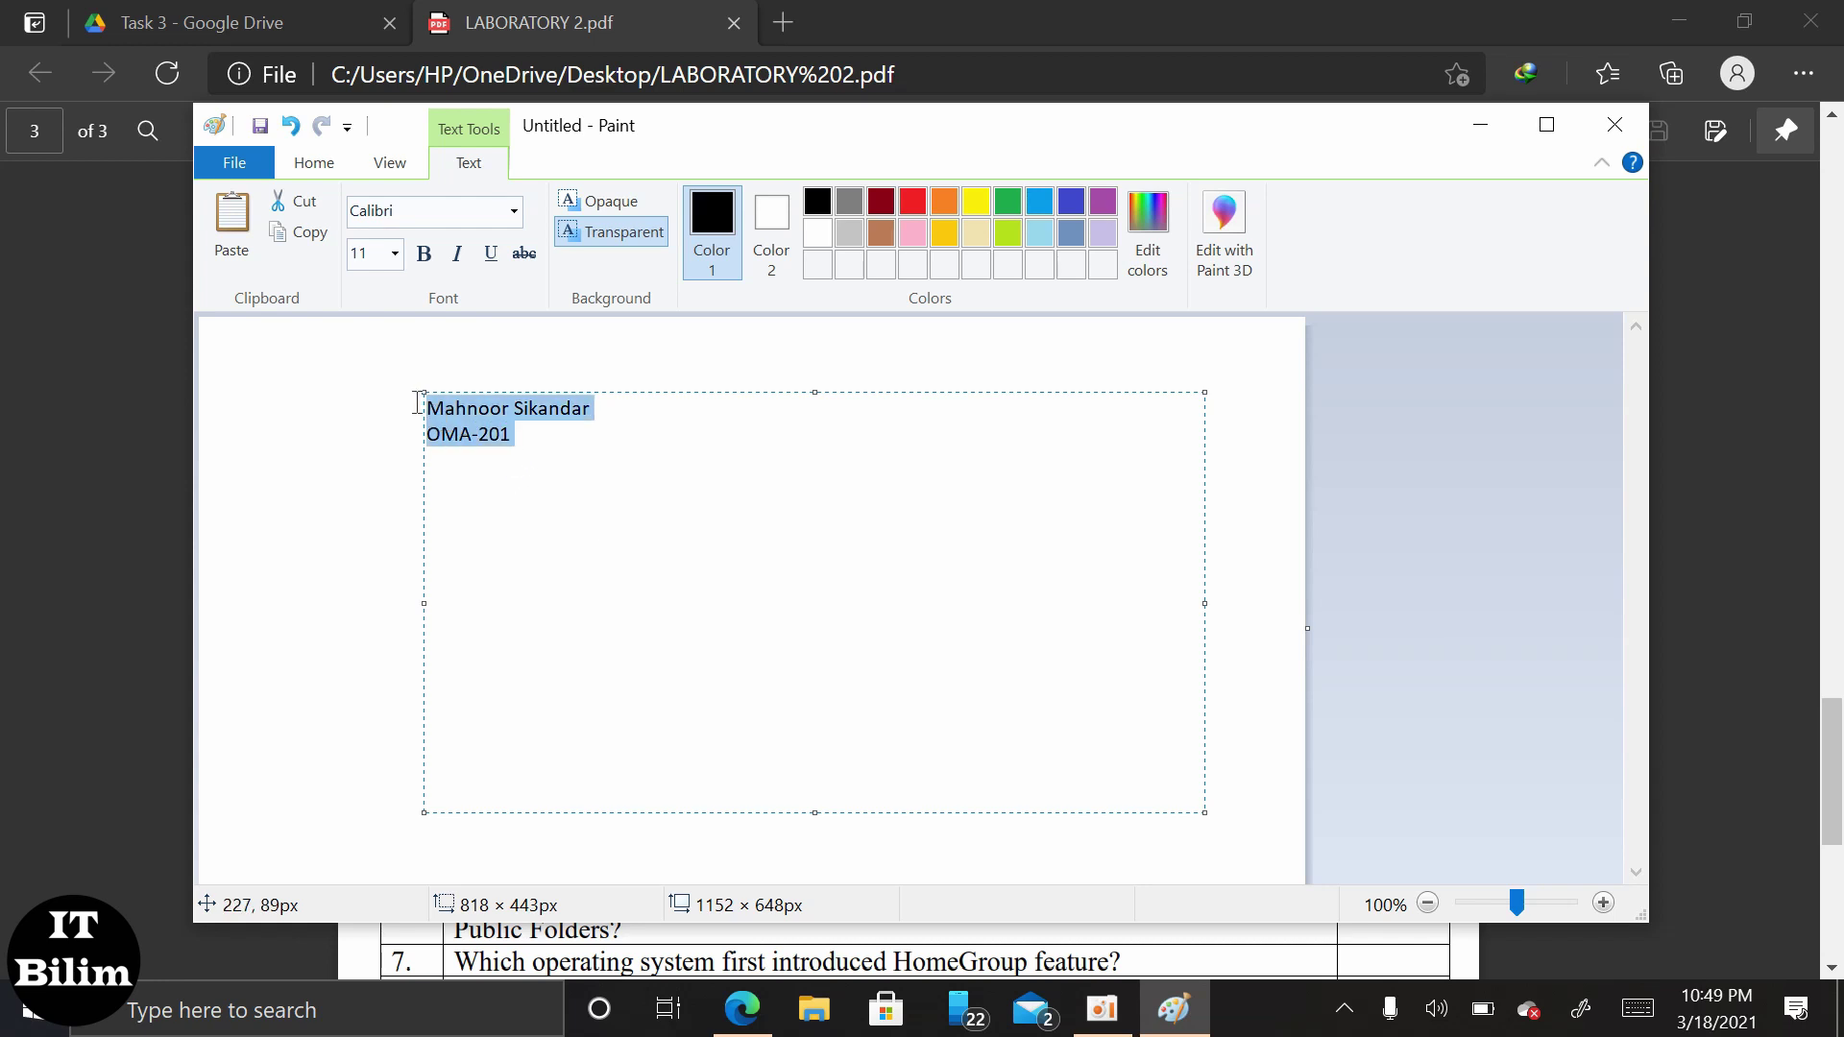
left_click(395, 210)
left_click(408, 212)
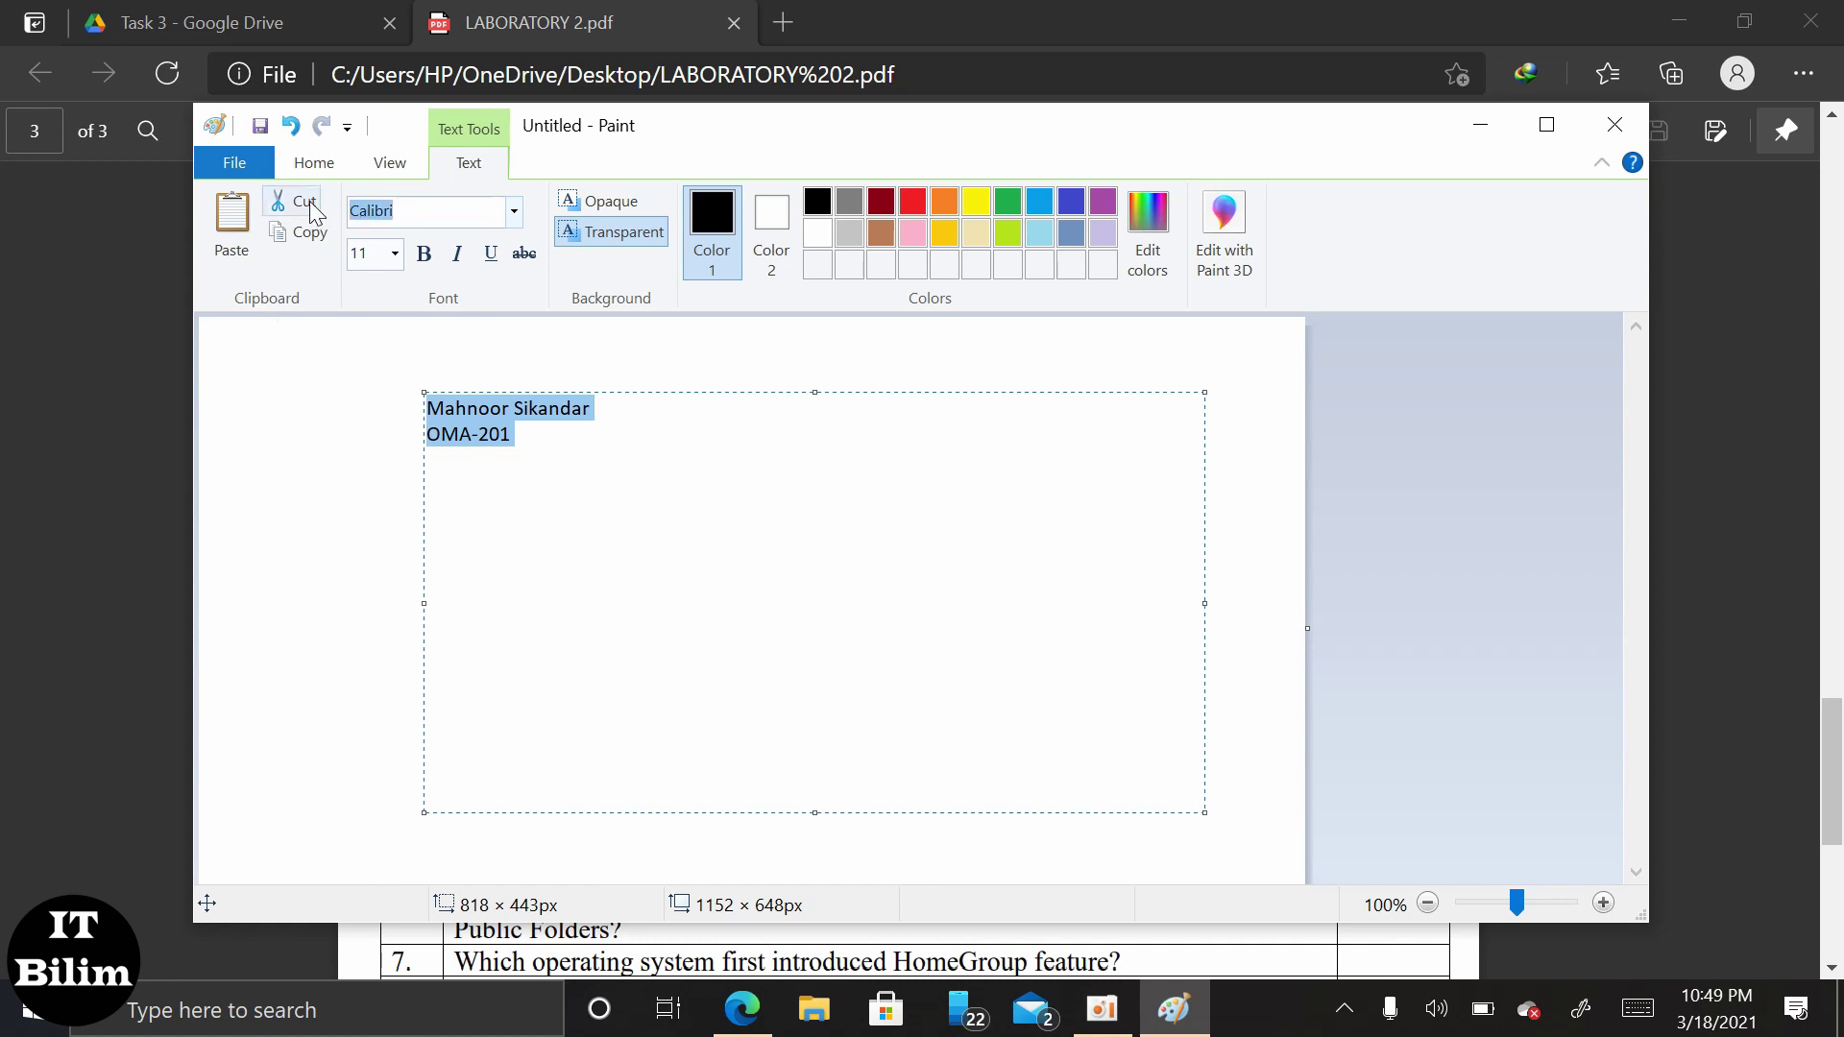
type("Times New Roman")
key("Return")
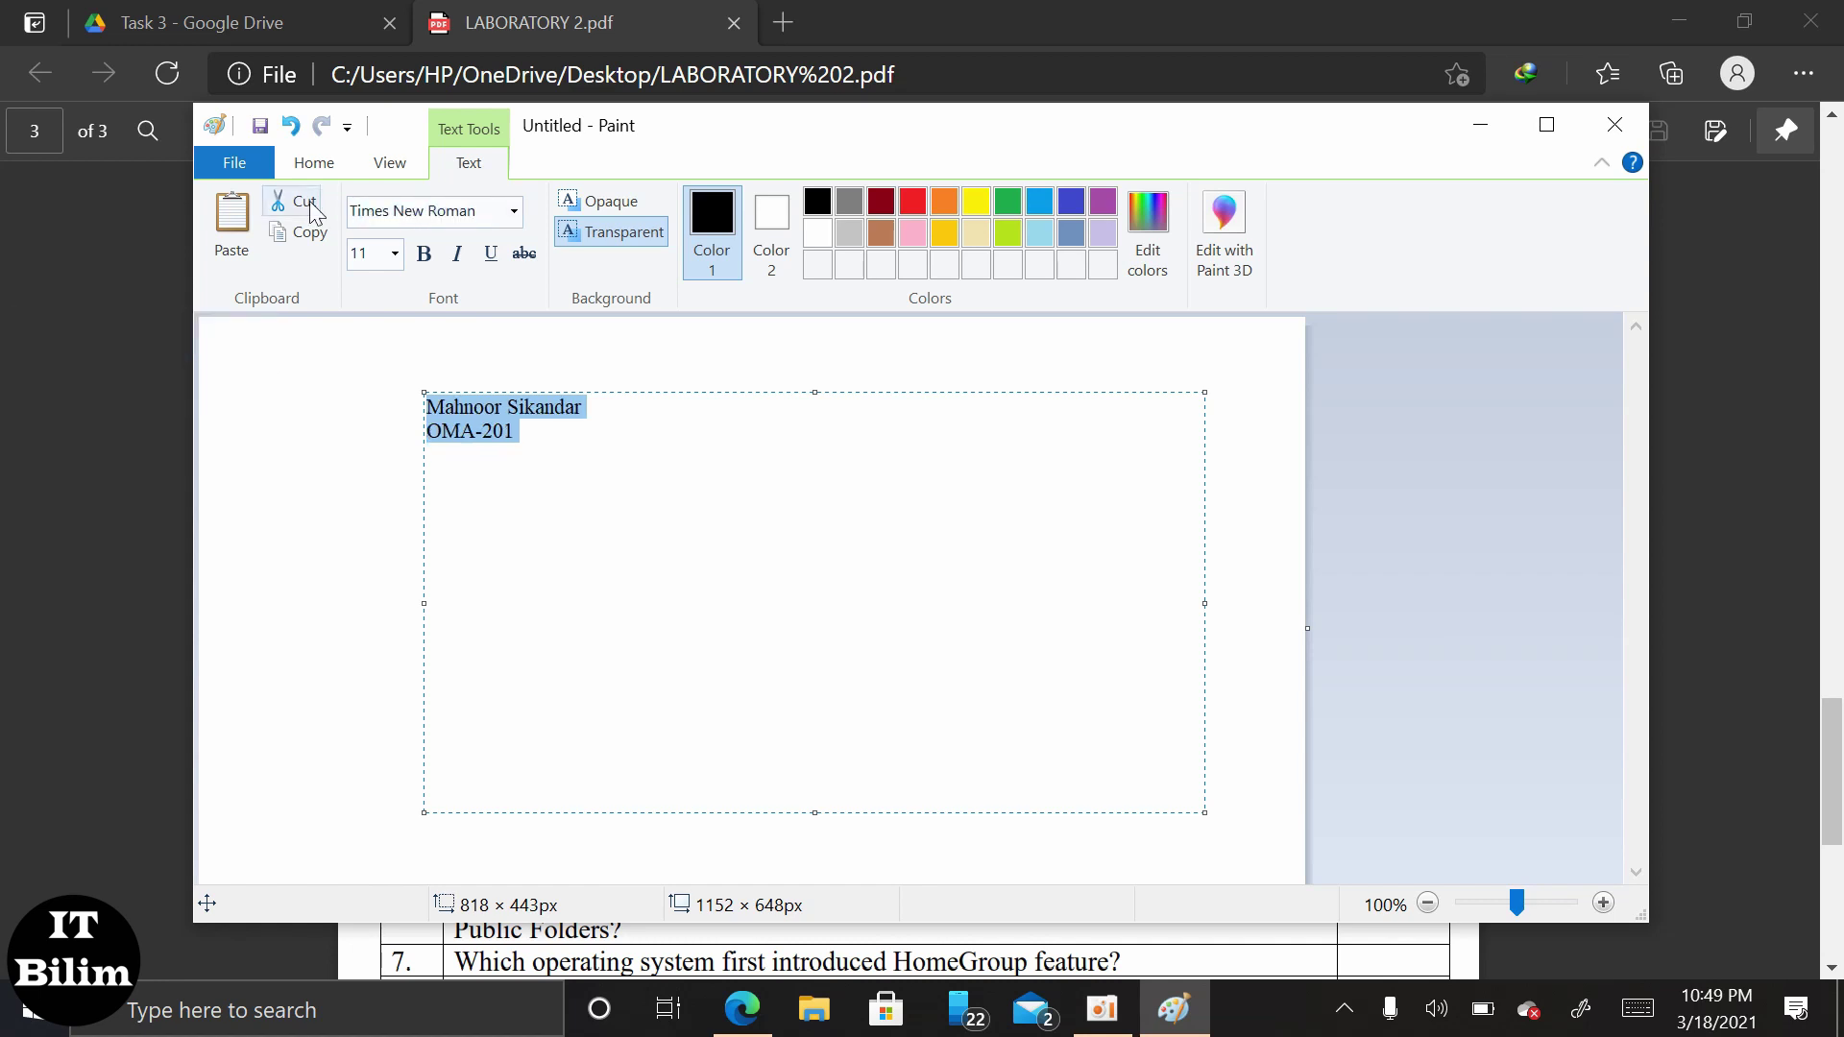
left_click(395, 253)
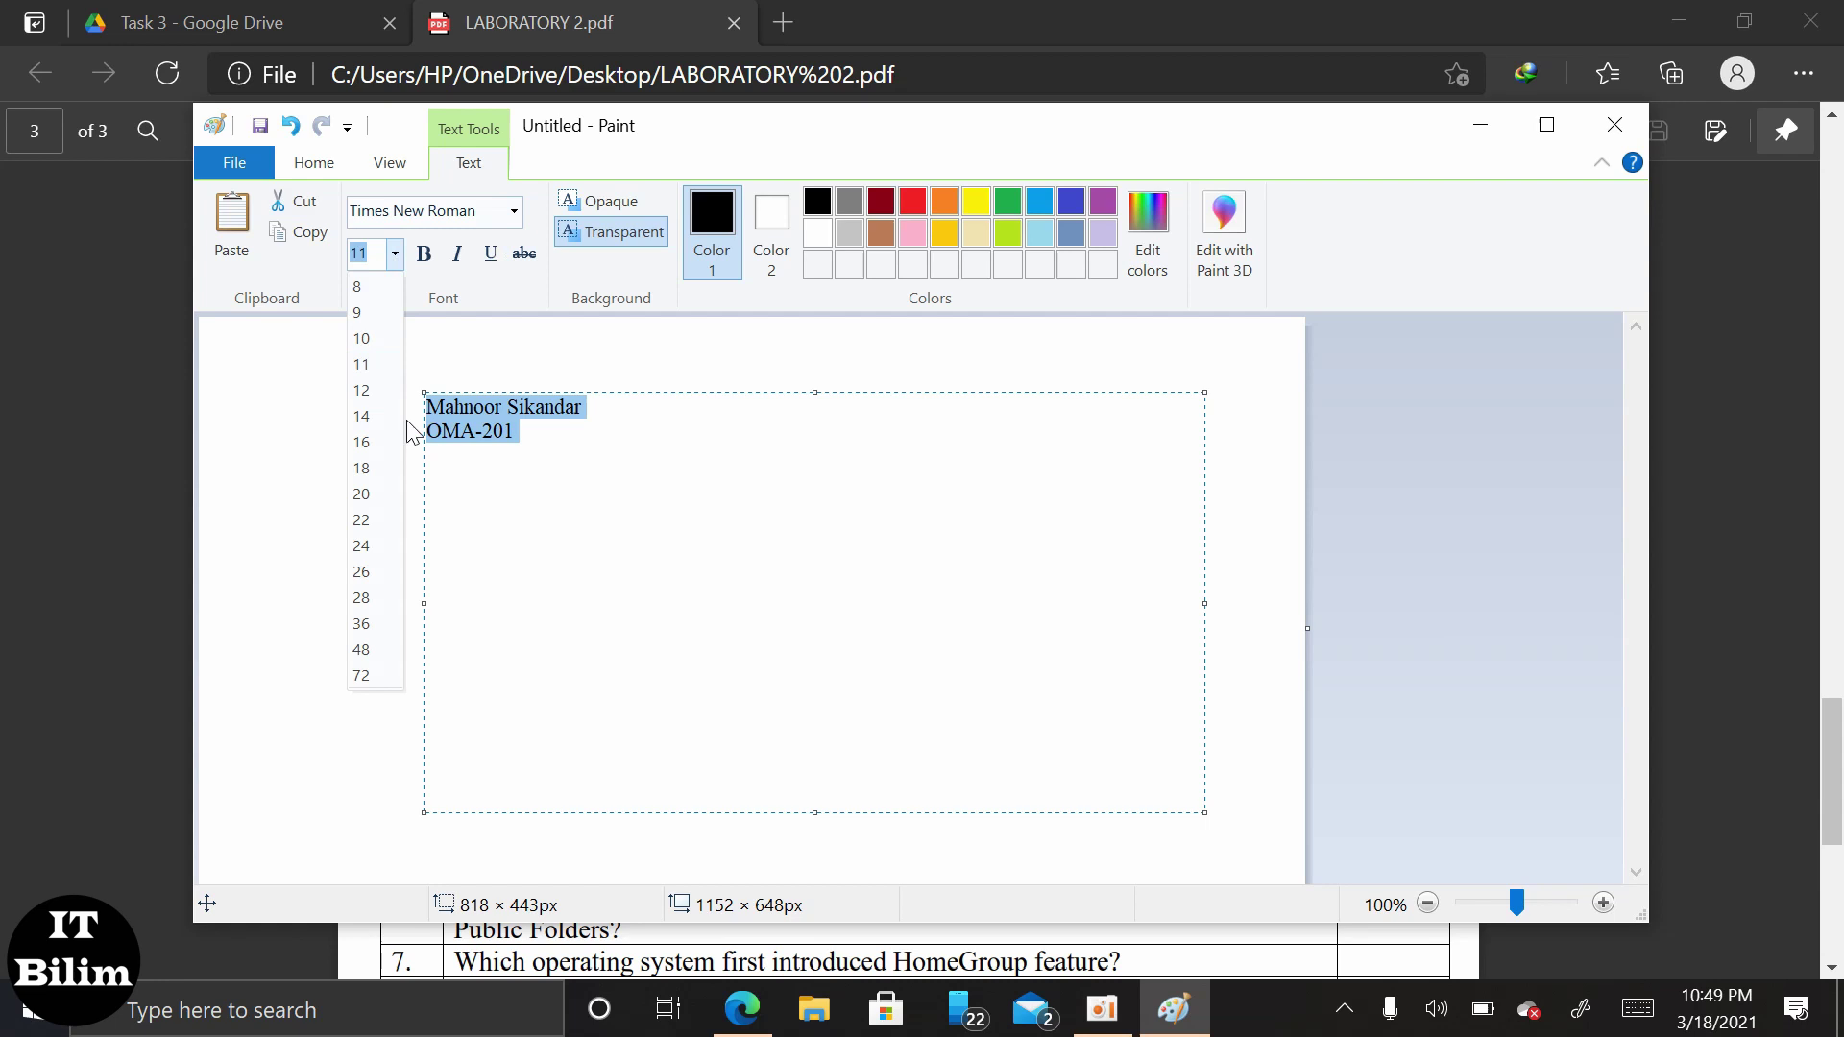
left_click(370, 676)
left_click(834, 580)
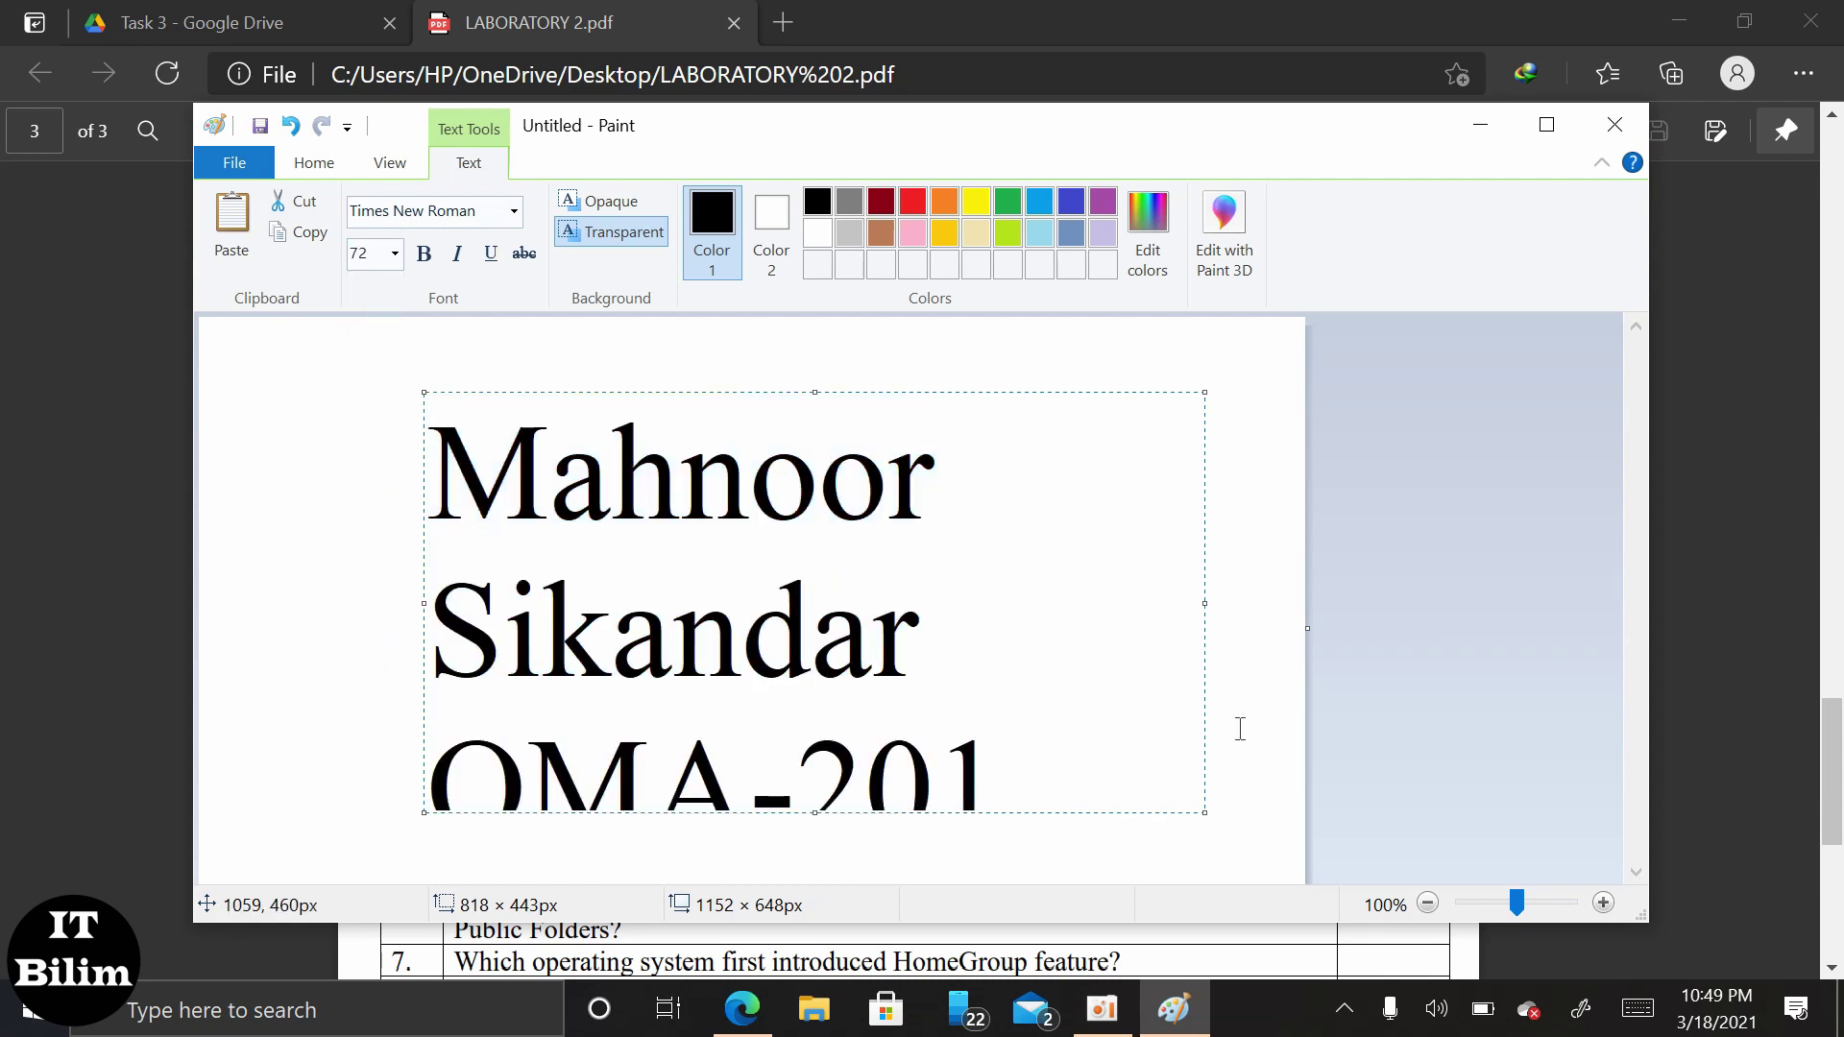
Maximize Paint and enlarge the text box so all three lines show, then commit the text
left_click(1547, 125)
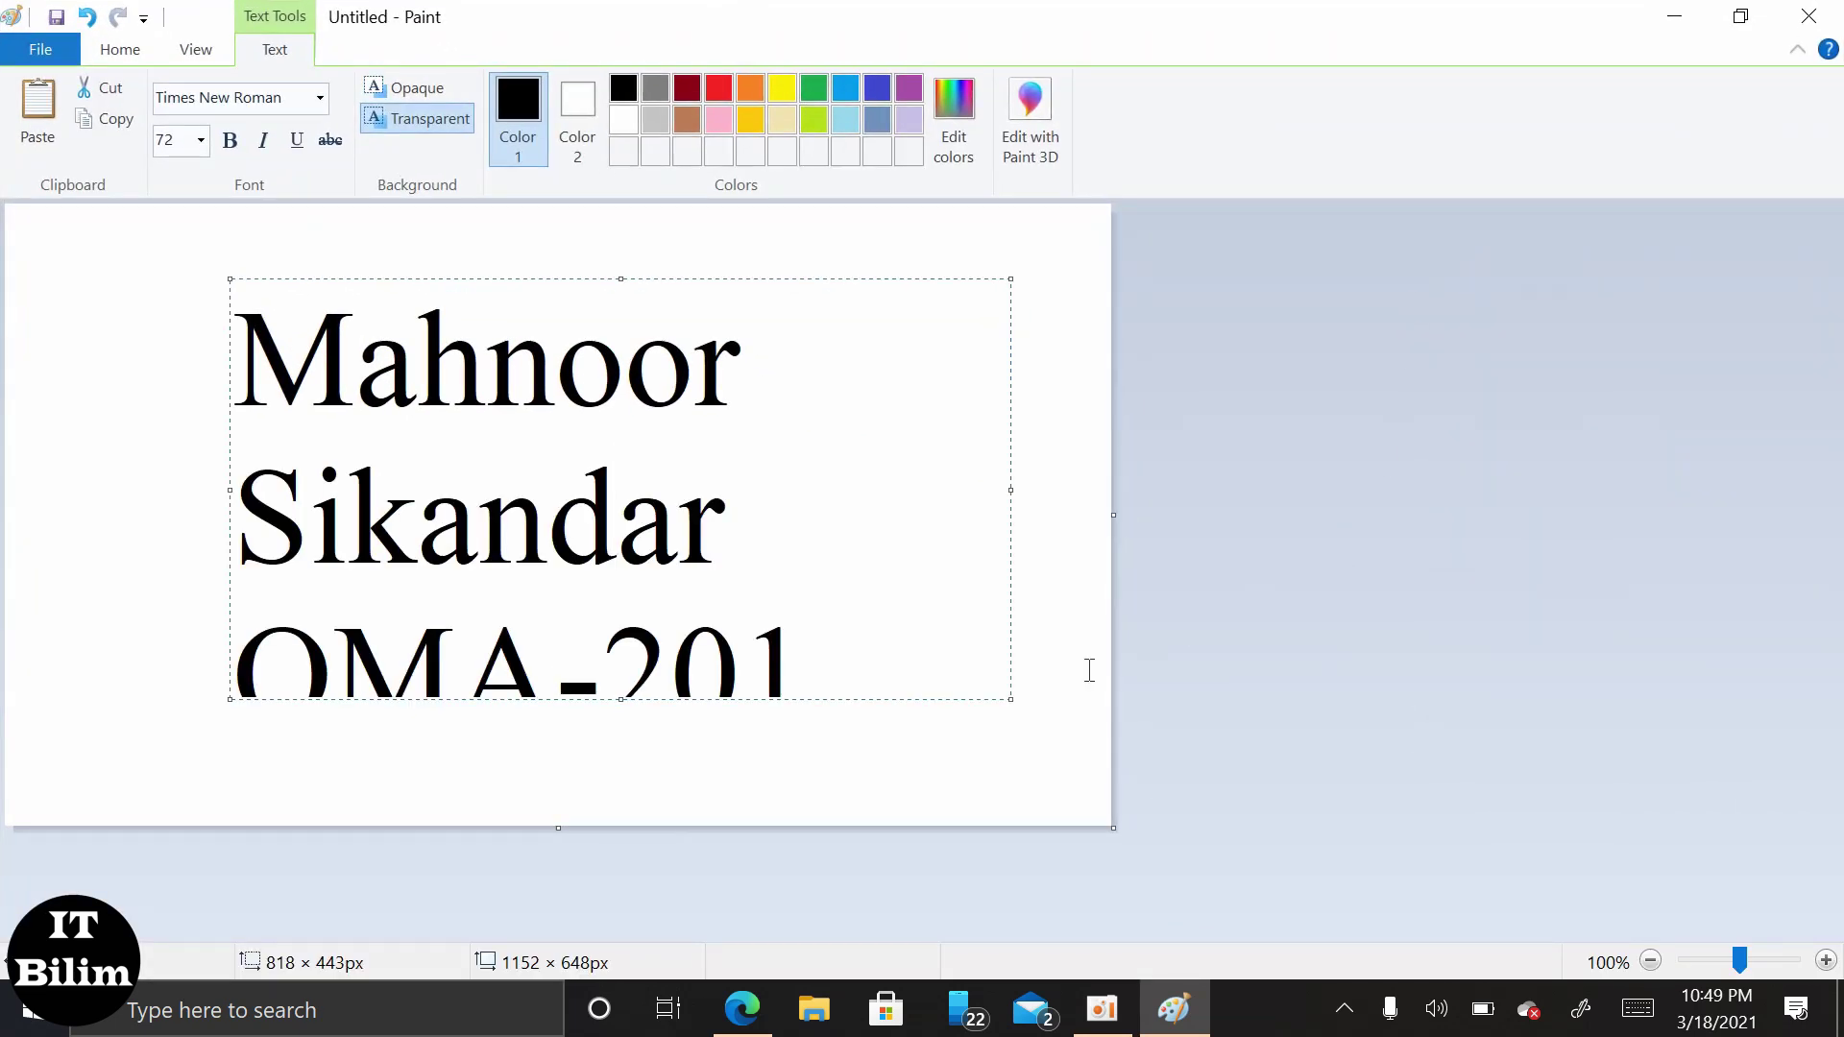
left_click_drag(1011, 699, 1057, 819)
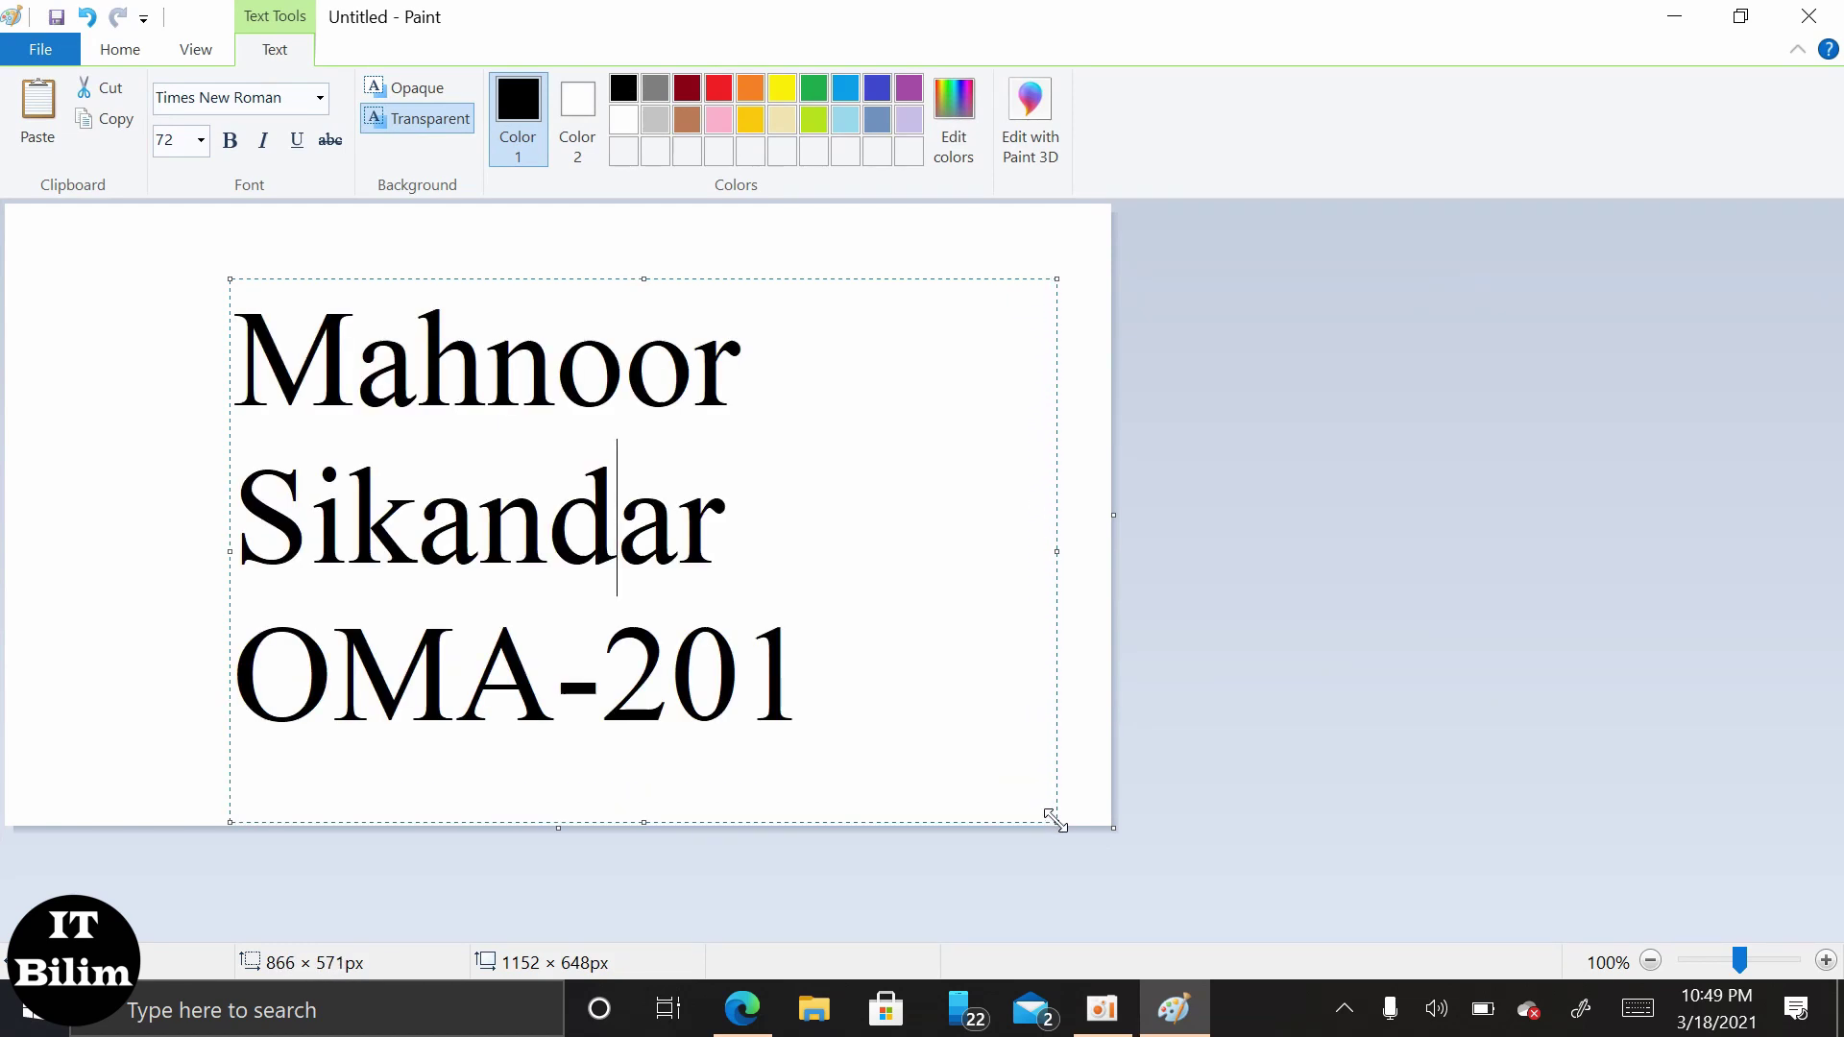
left_click(241, 277)
left_click(276, 247)
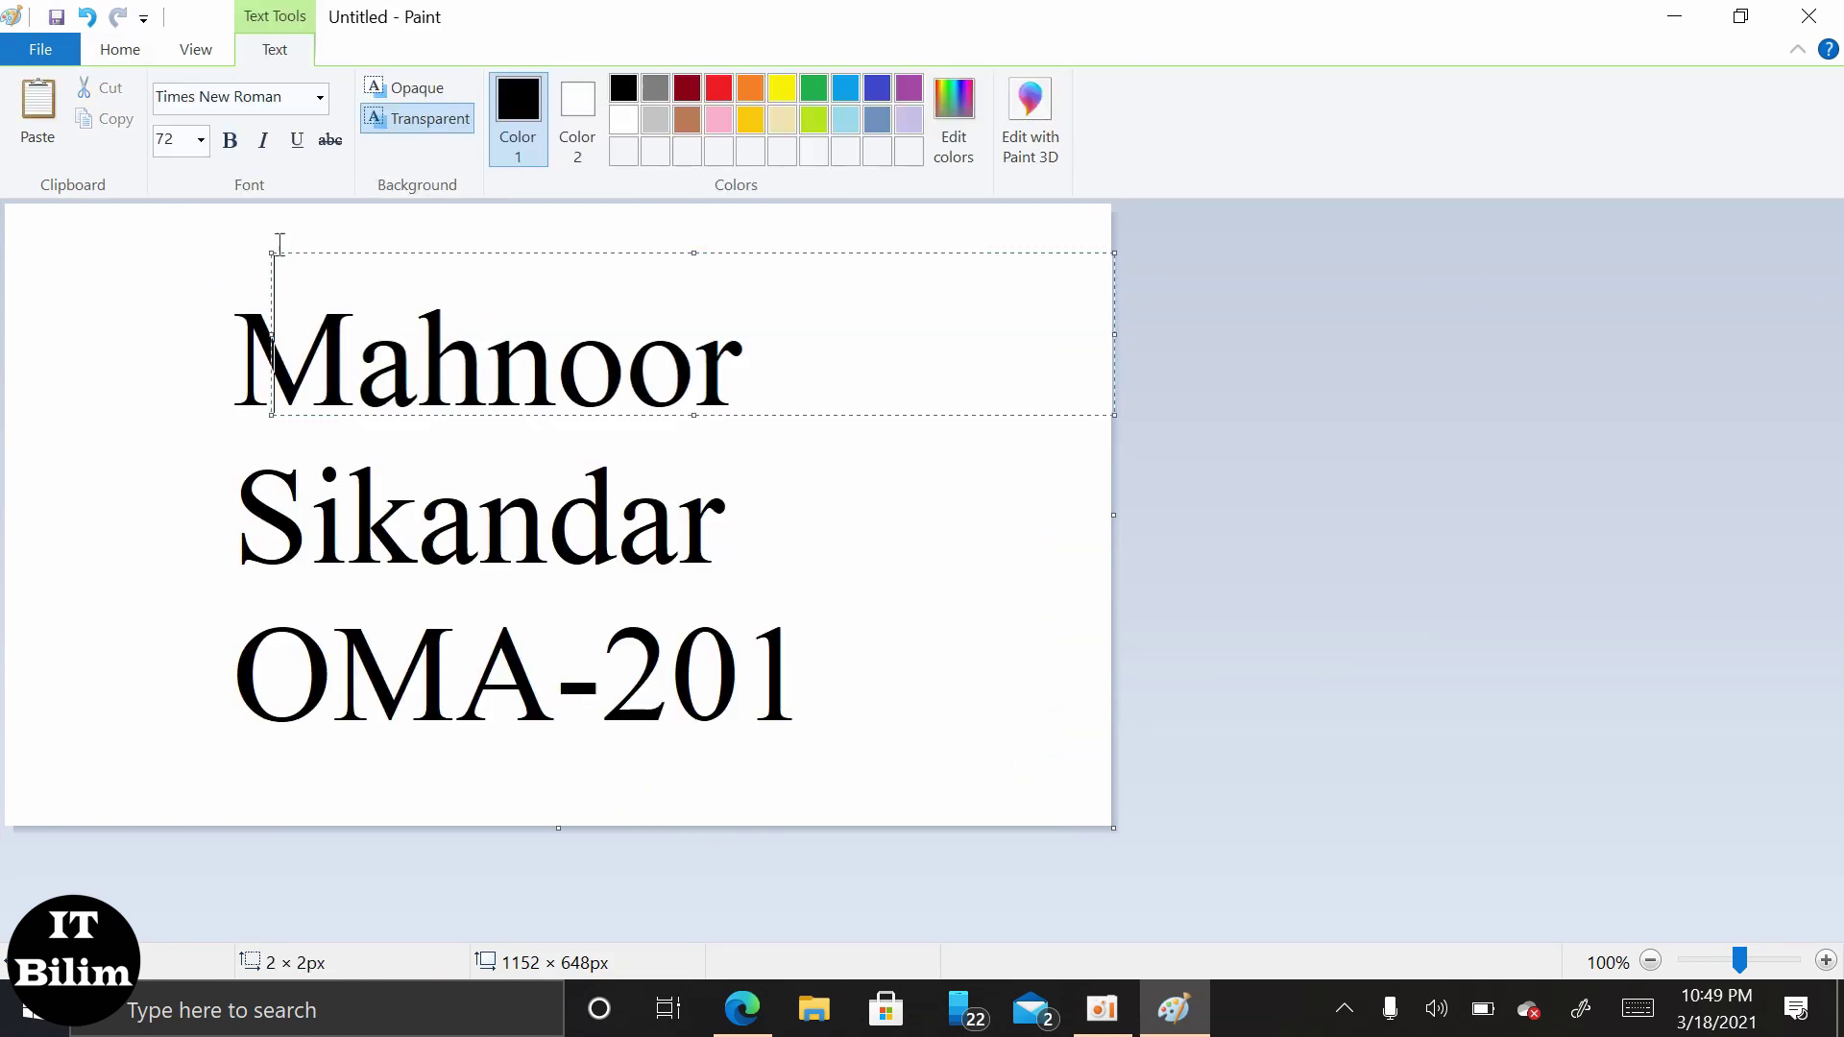
left_click(218, 278)
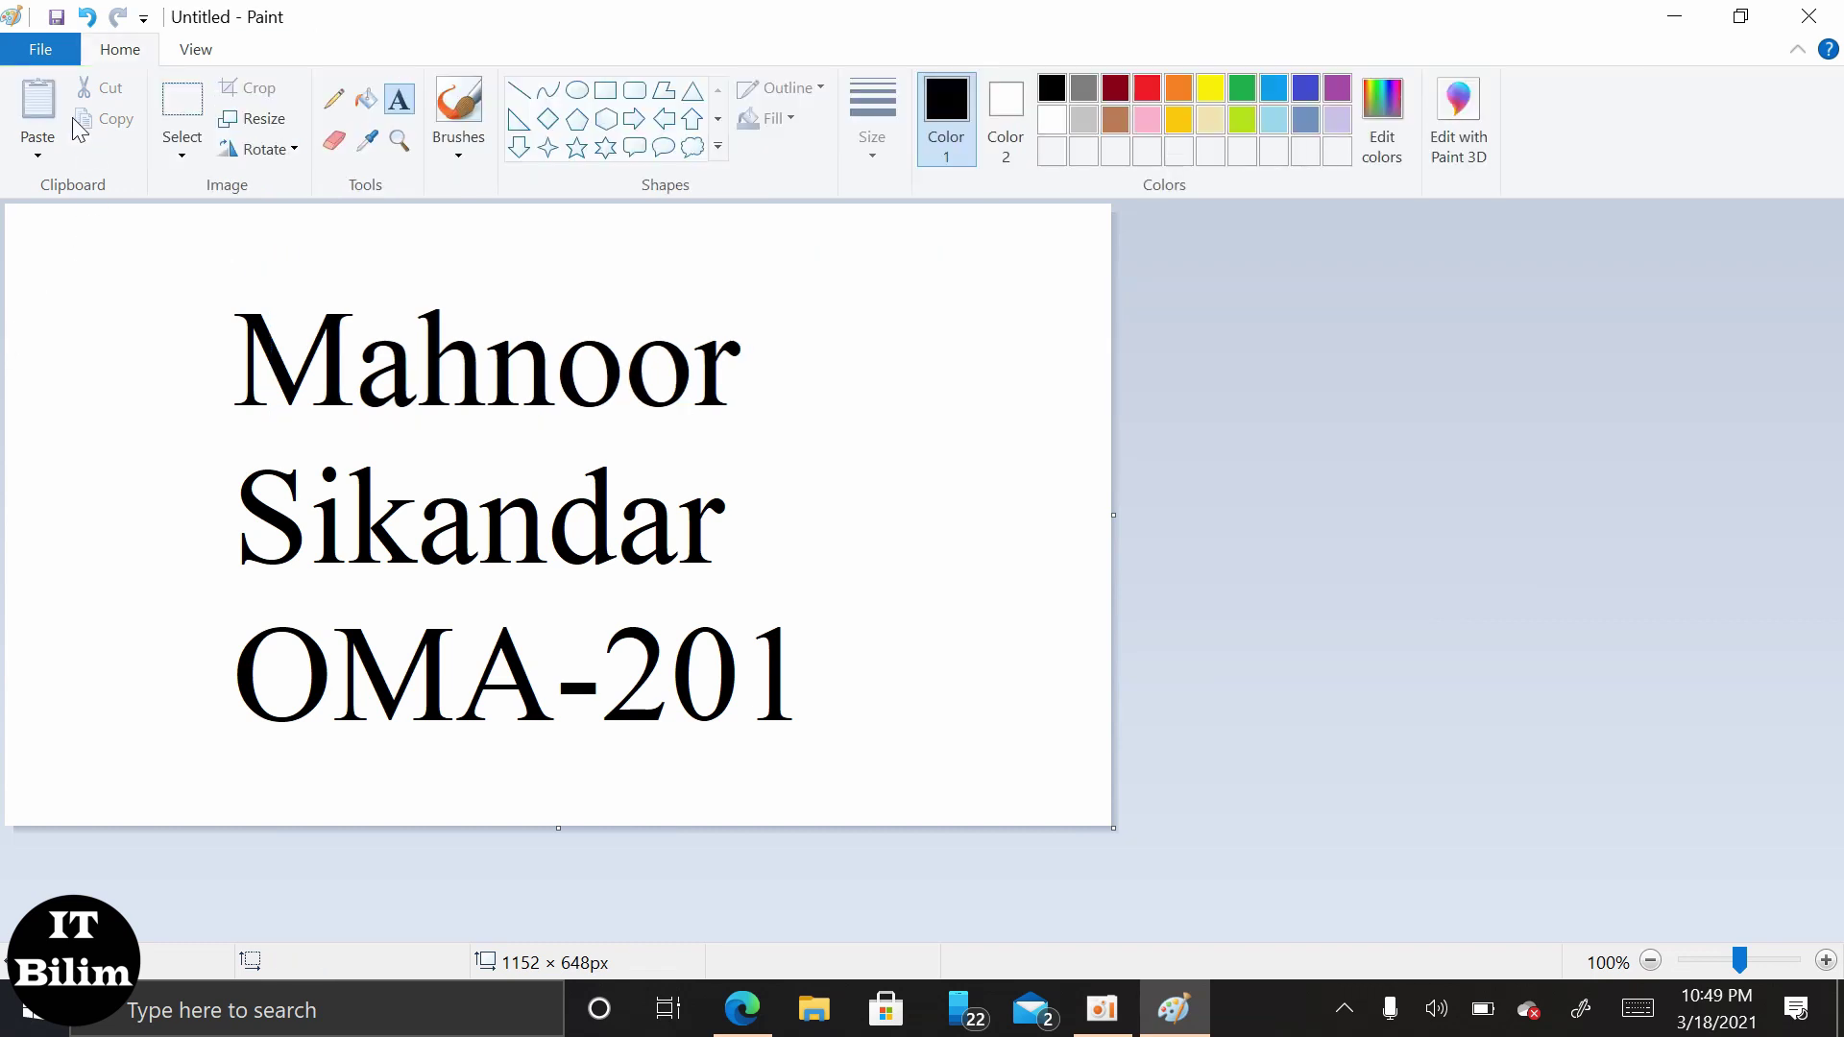
left_click(12, 16)
Save the picture to the Desktop as a PNG named after the student, then minimize Paint
left_click(48, 257)
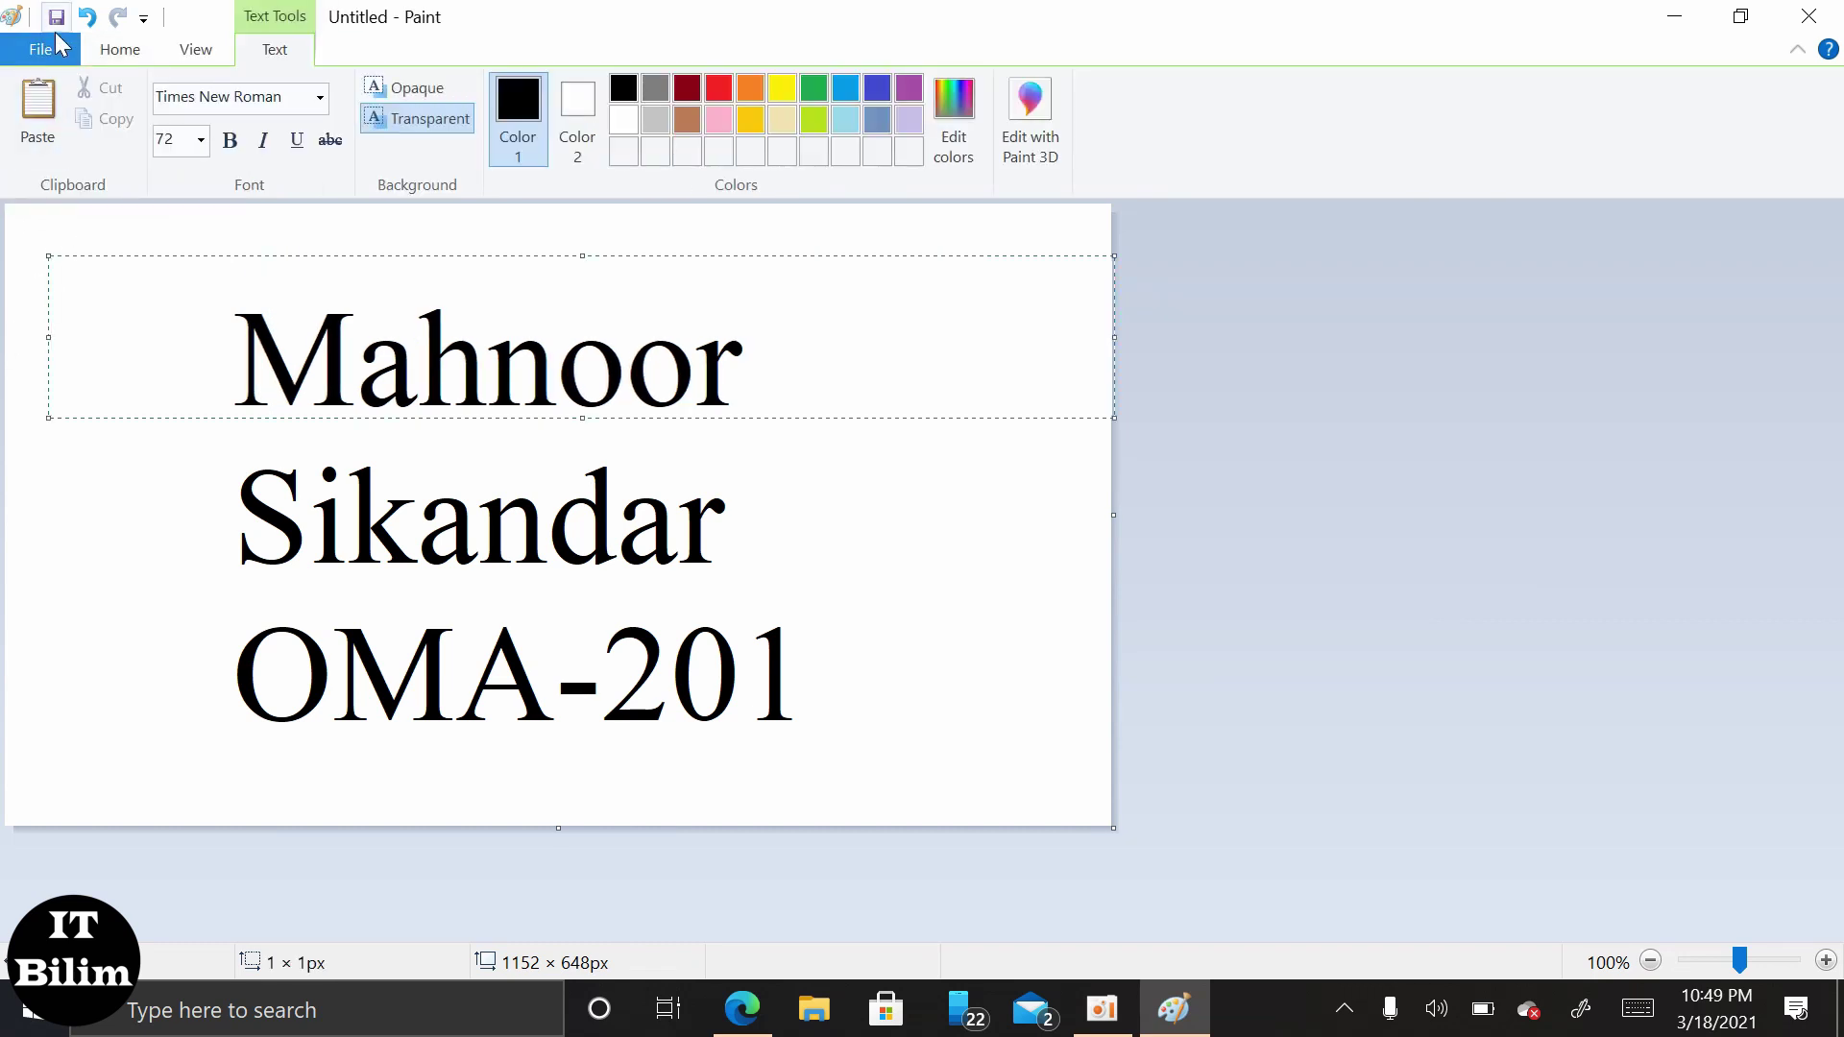
left_click(57, 17)
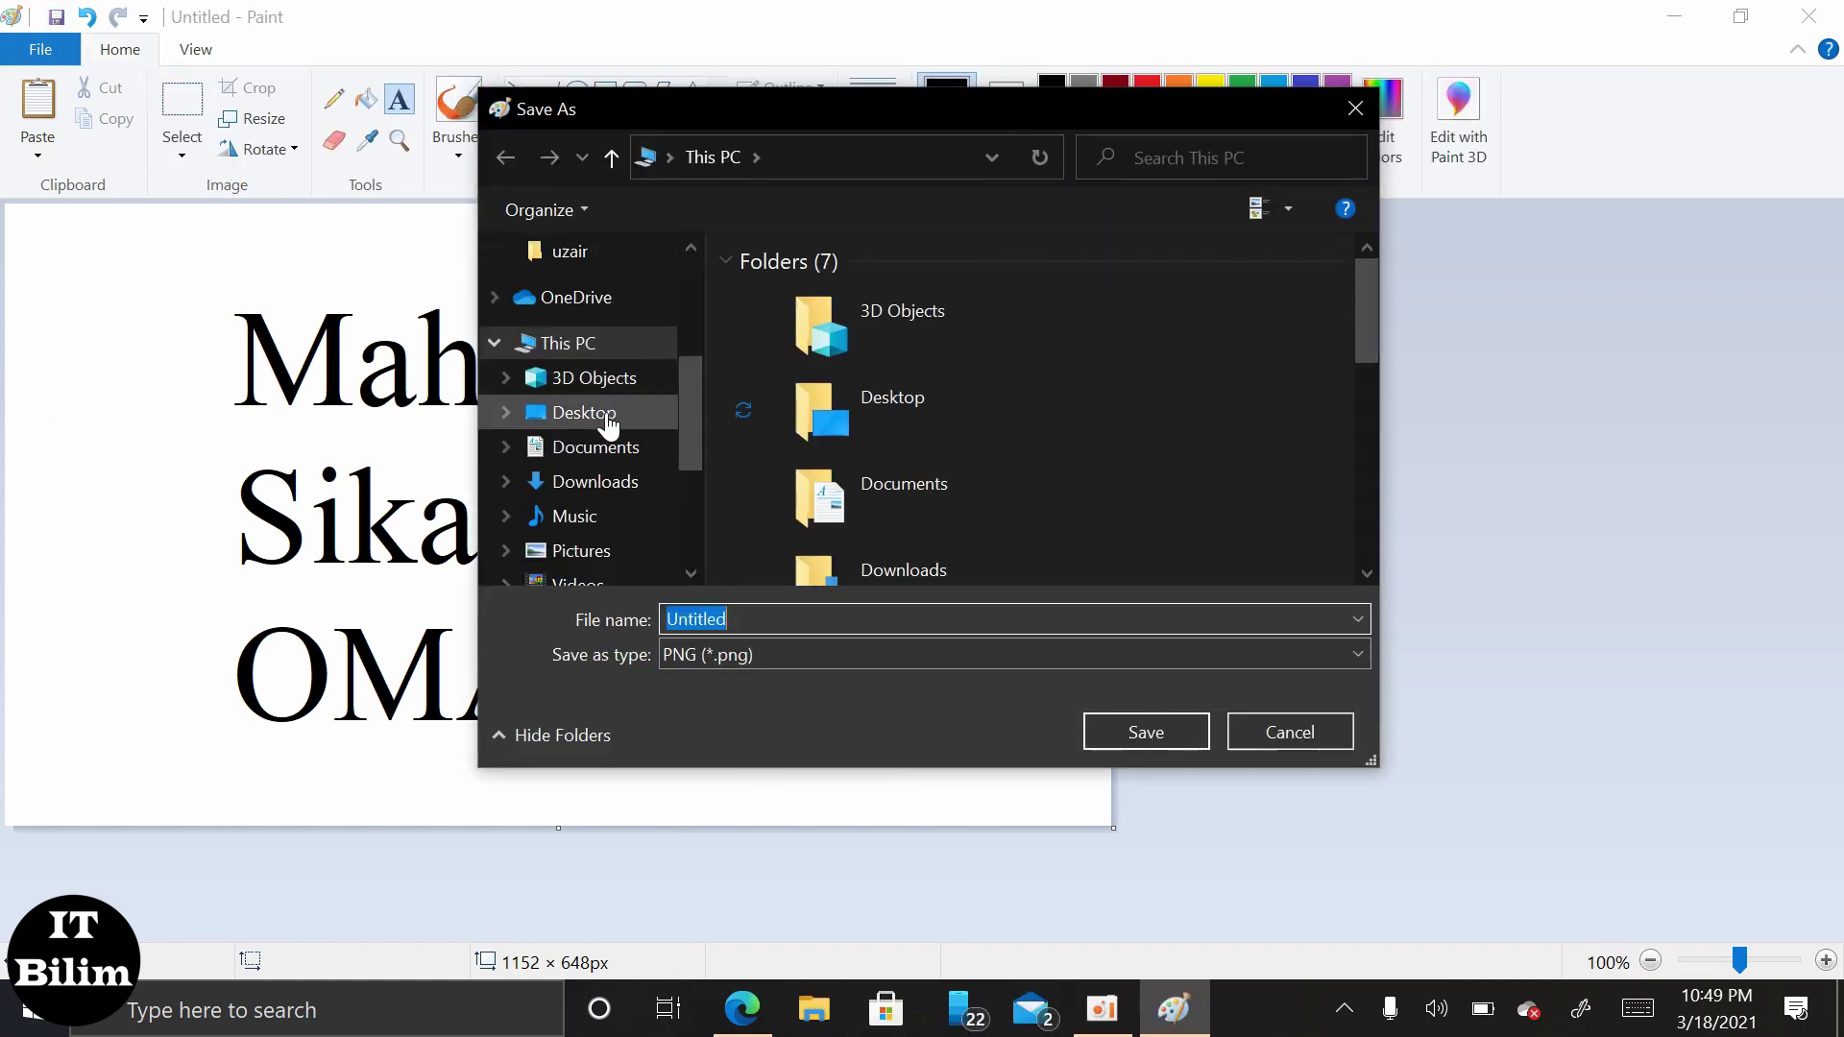
left_click(607, 415)
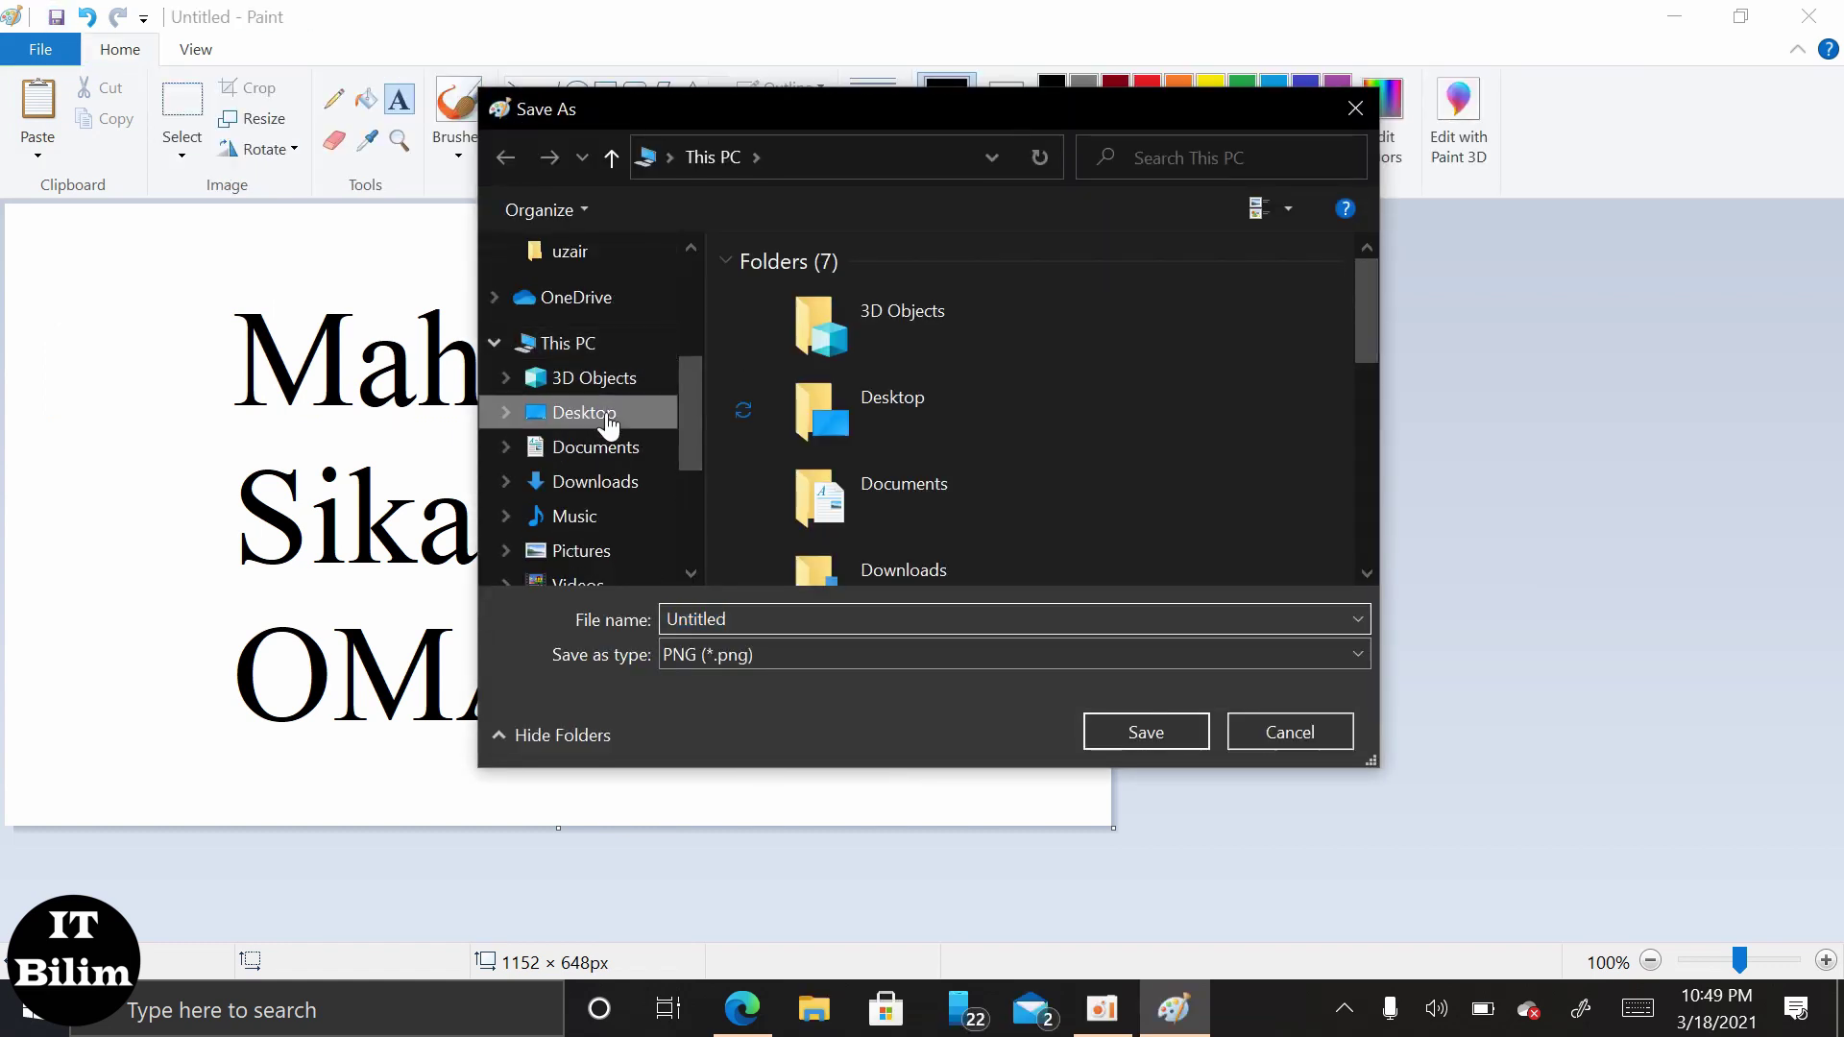
left_click(773, 619)
type("mahnoor")
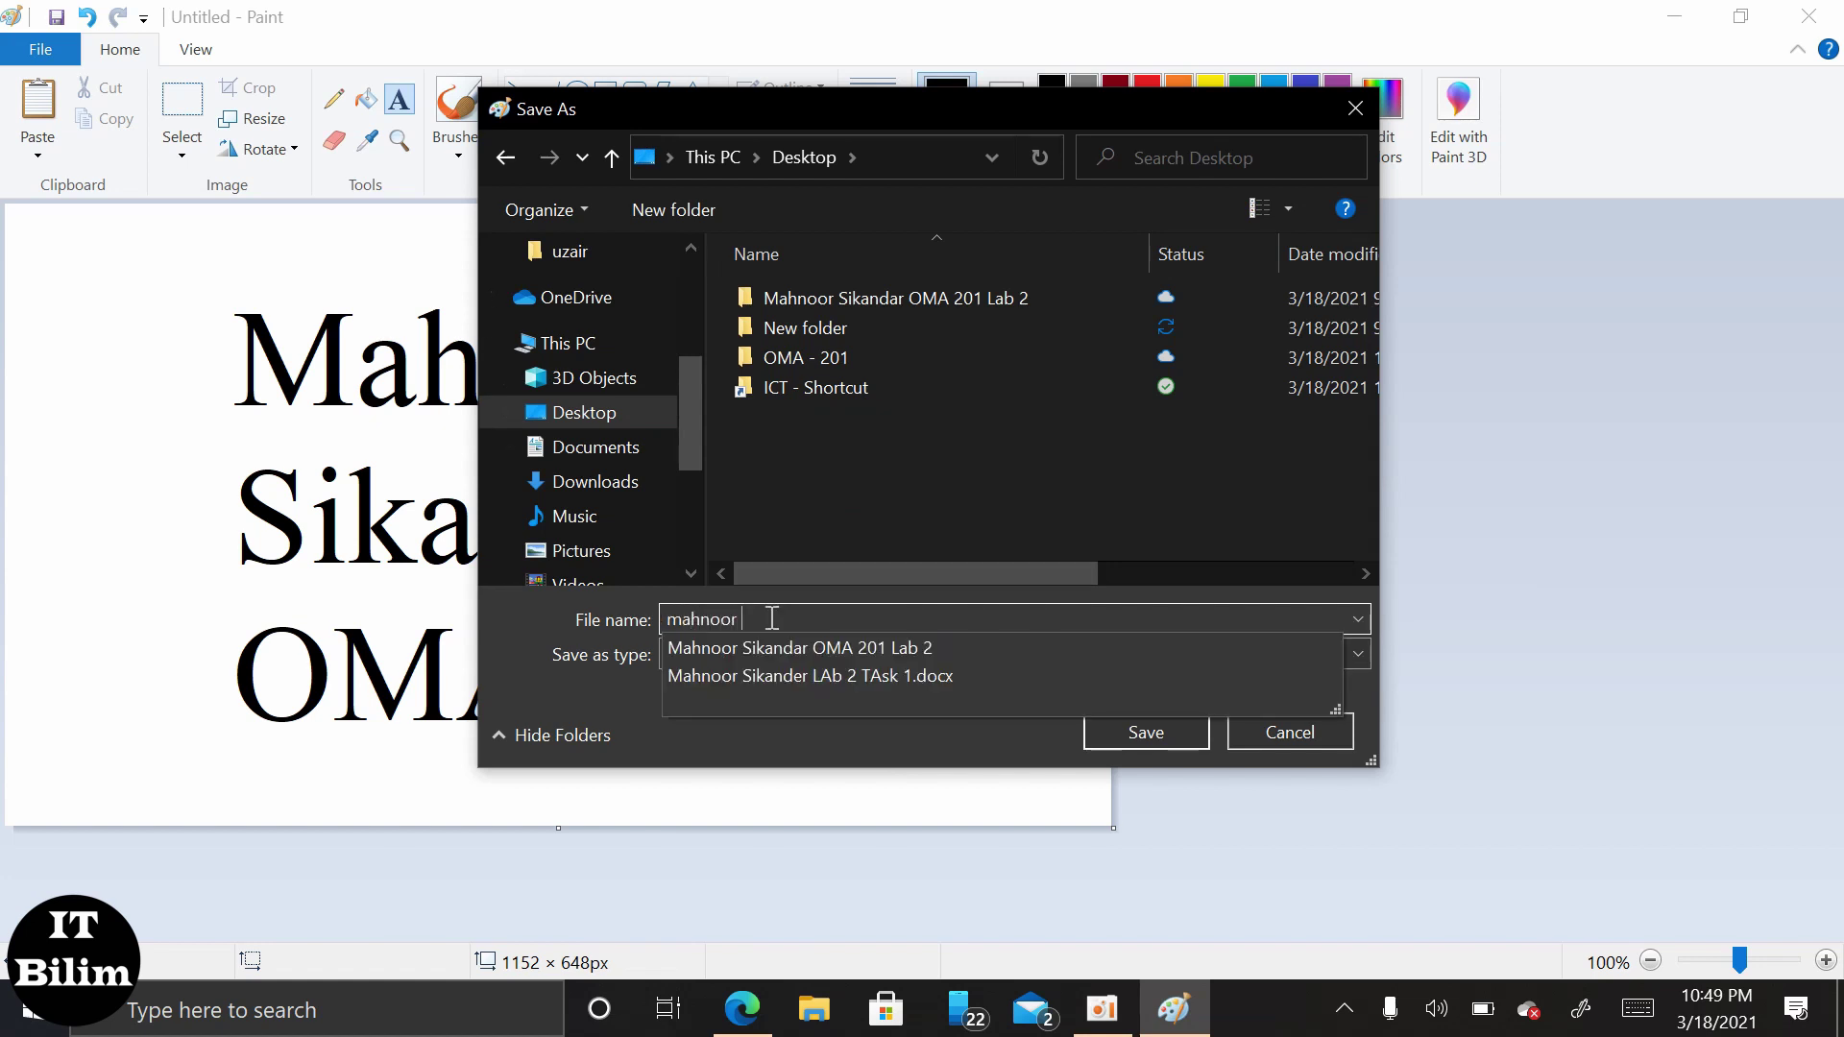
type(" Sikandar")
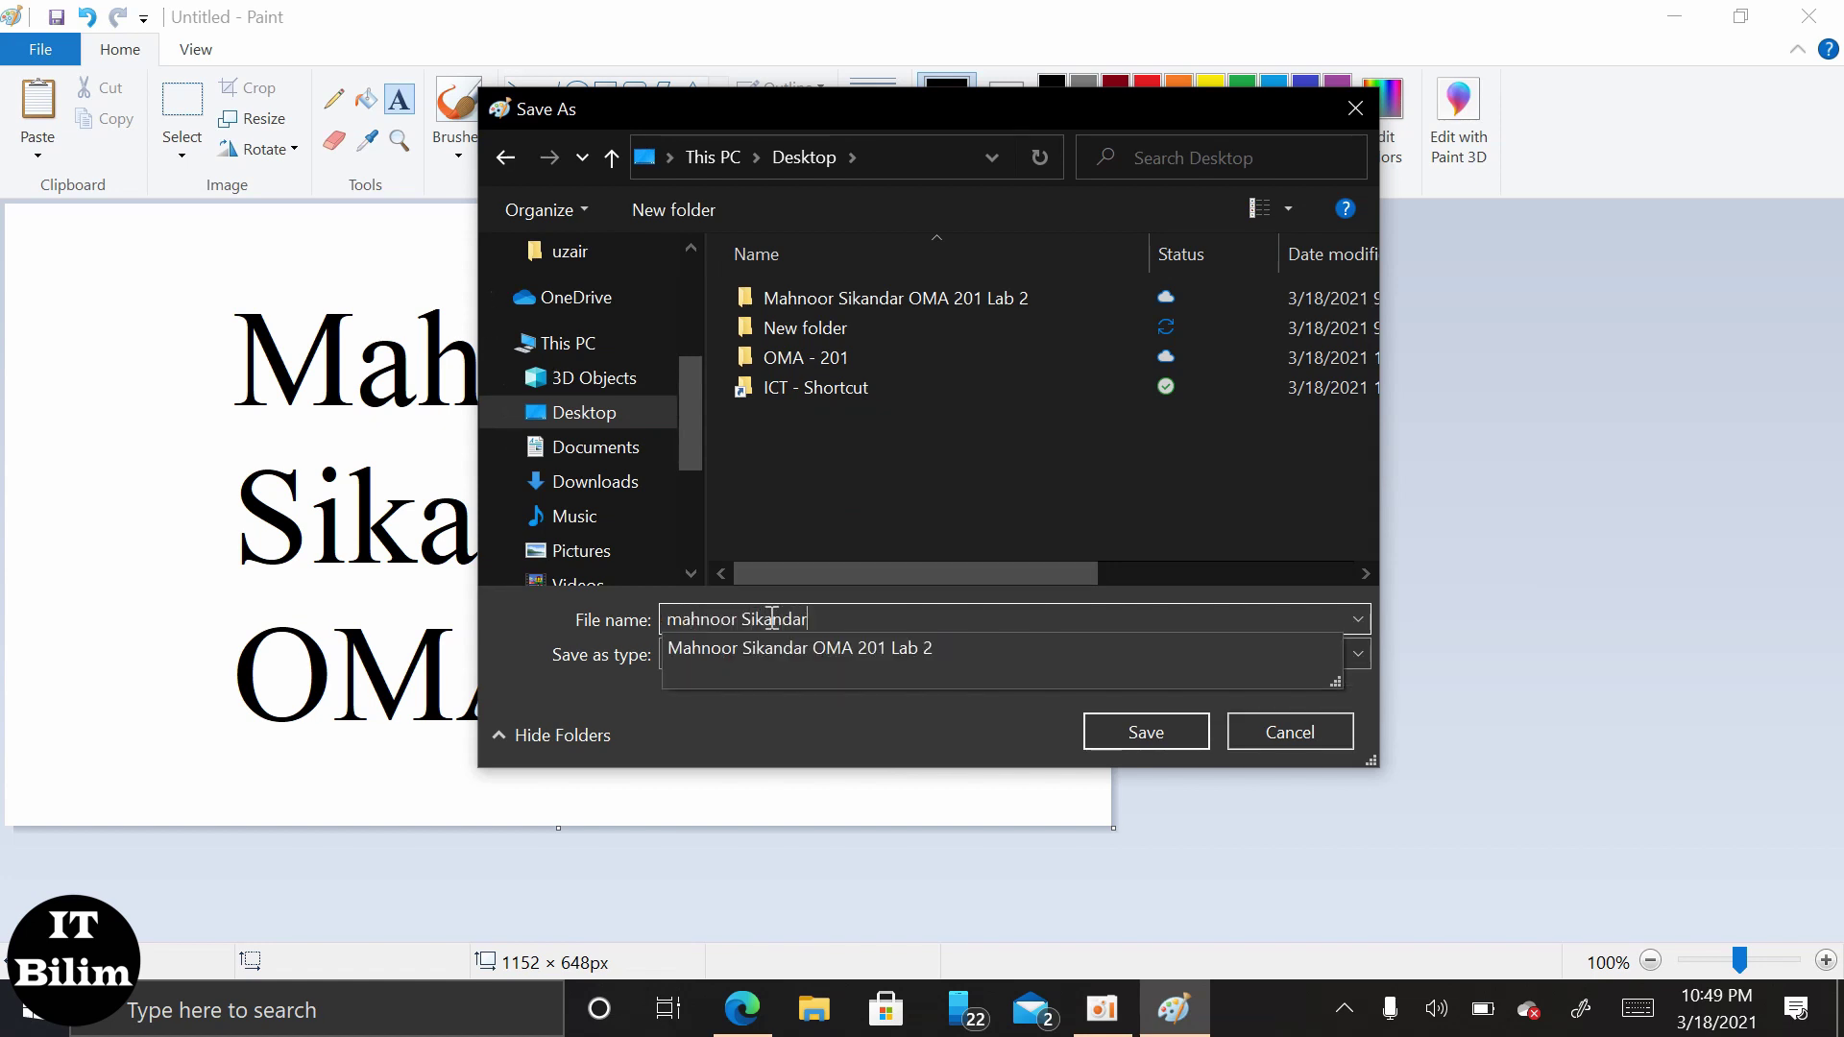
left_click(1124, 732)
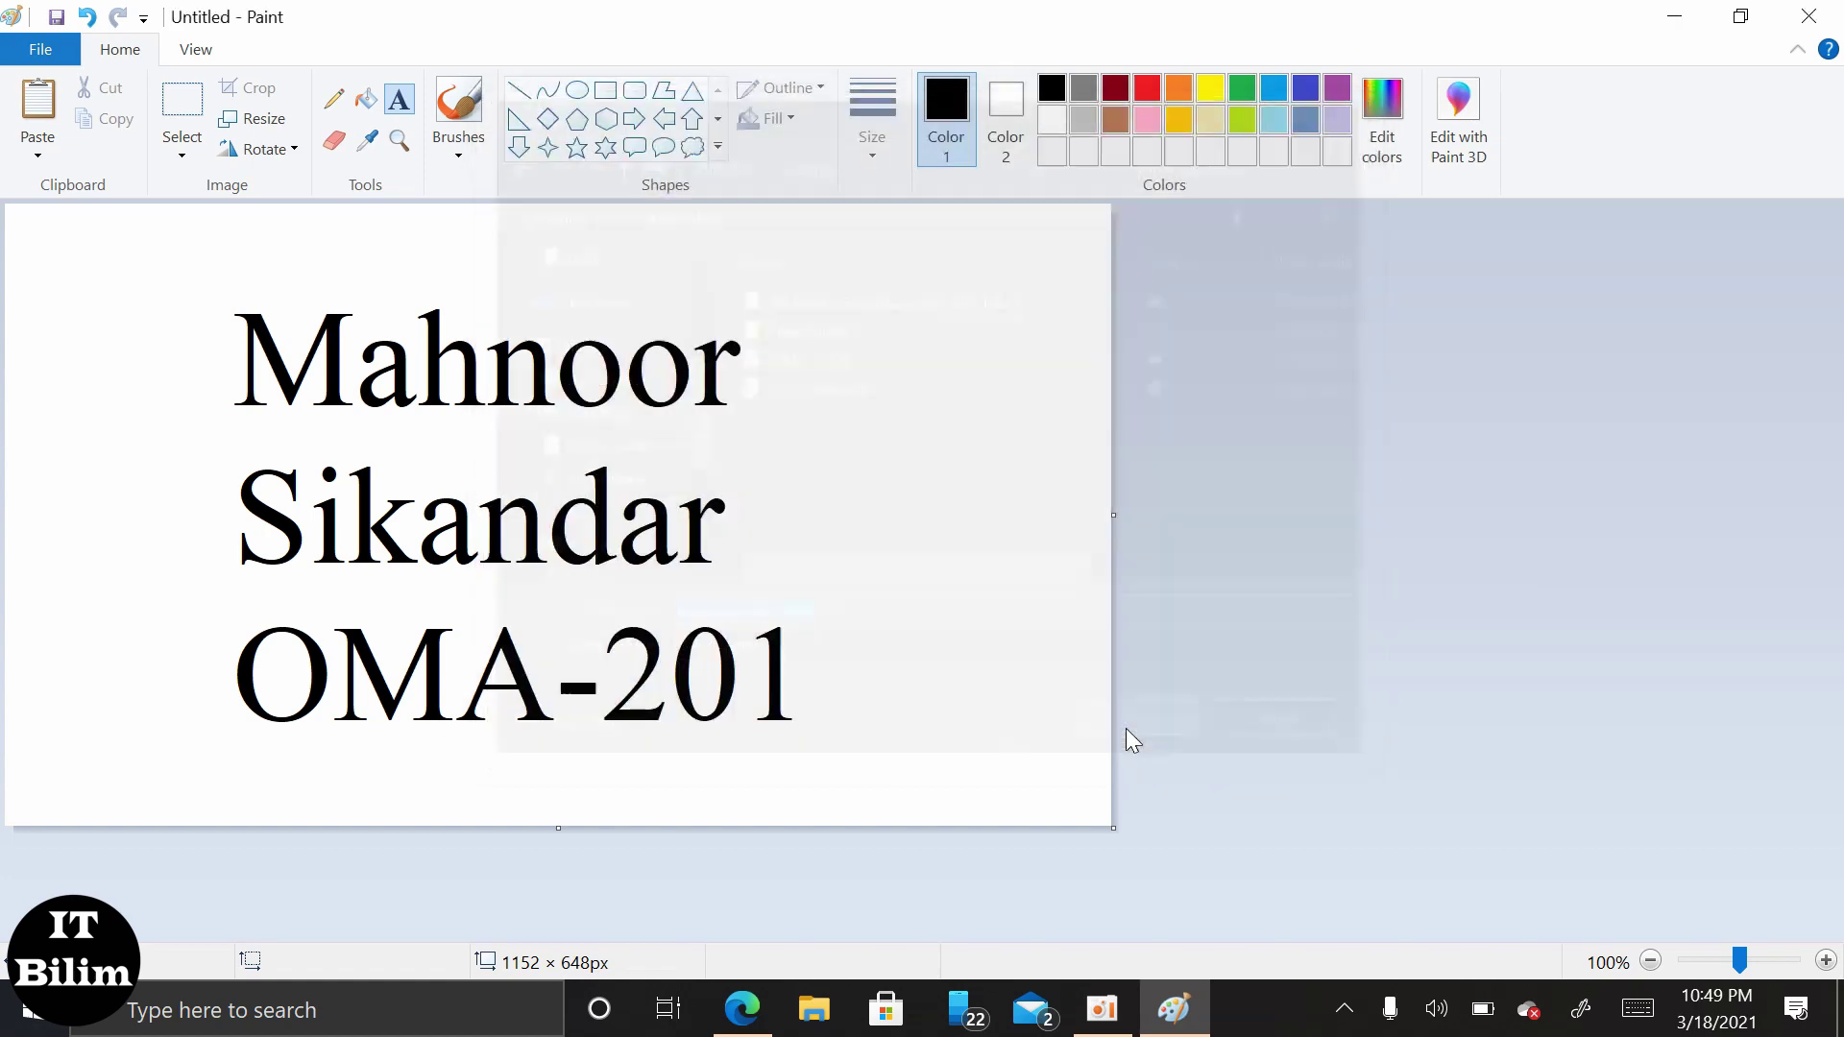
left_click(1796, 14)
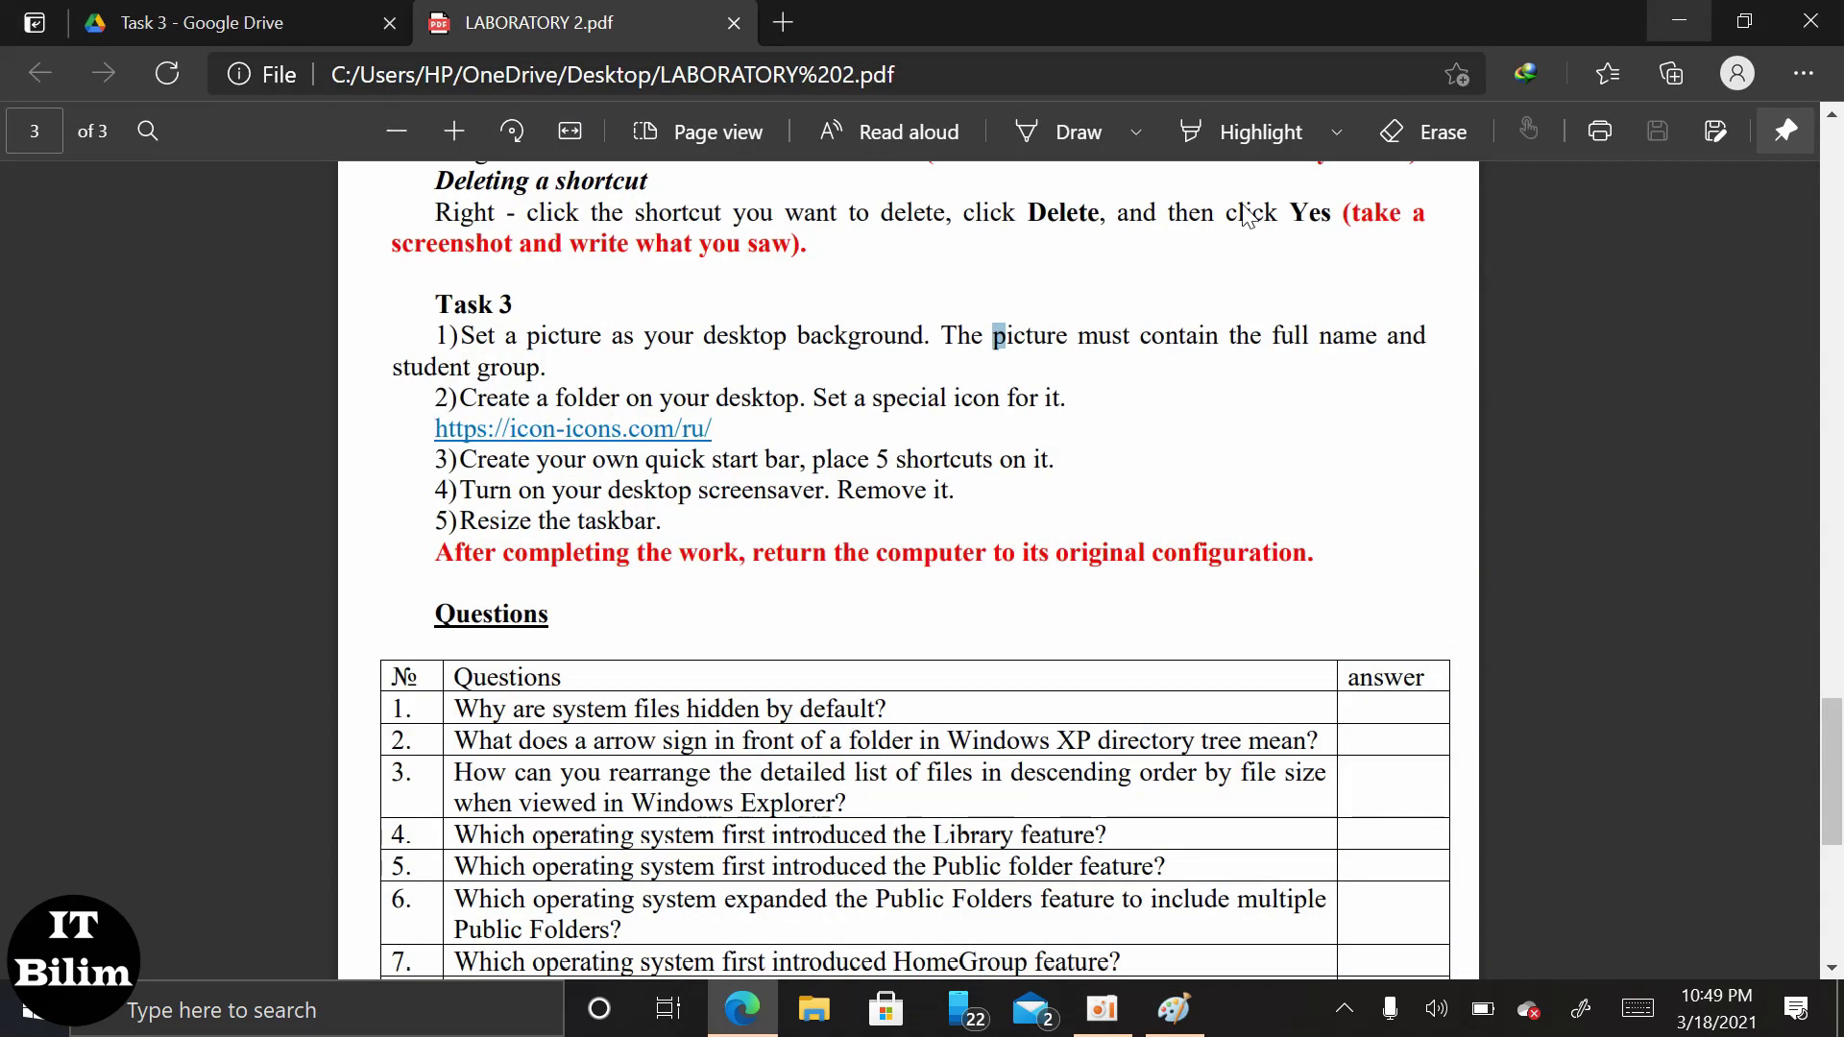
Set the saved name picture from the Desktop as the wallpaper via Personalize, then minimize Settings
left_click(1654, 14)
right_click(740, 226)
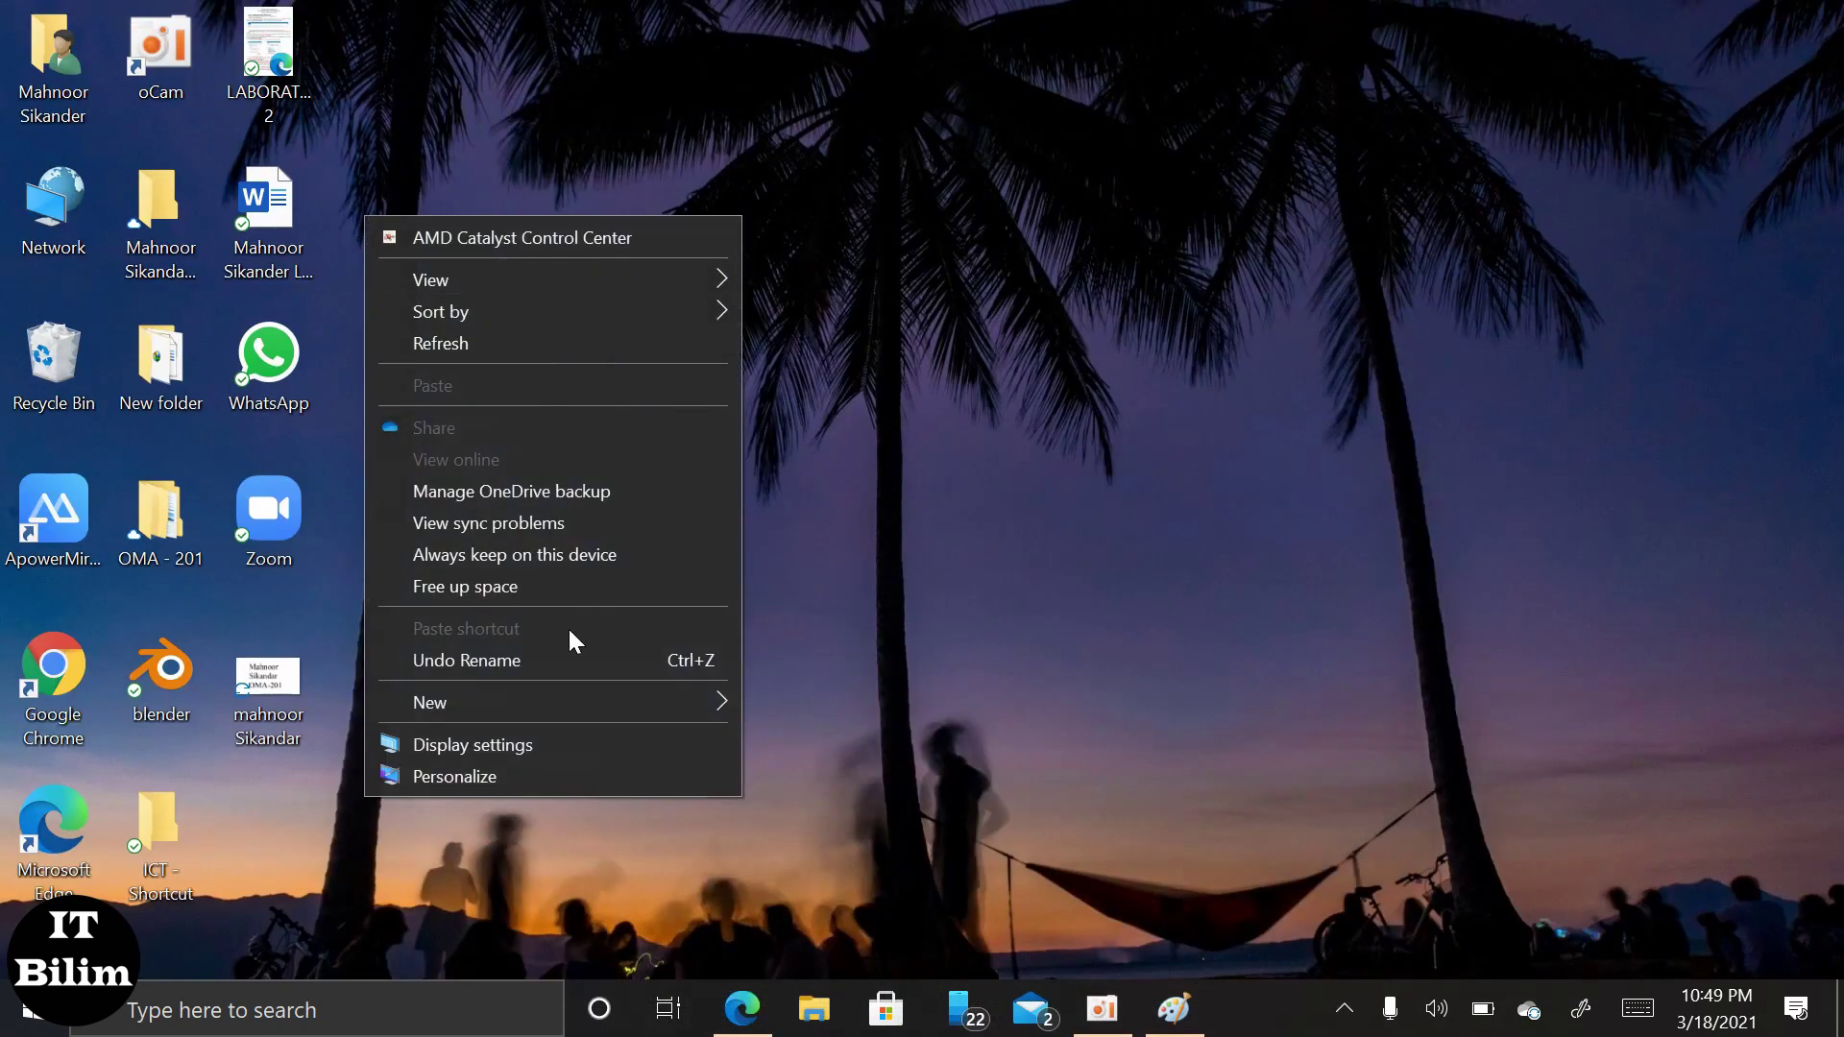
left_click(523, 776)
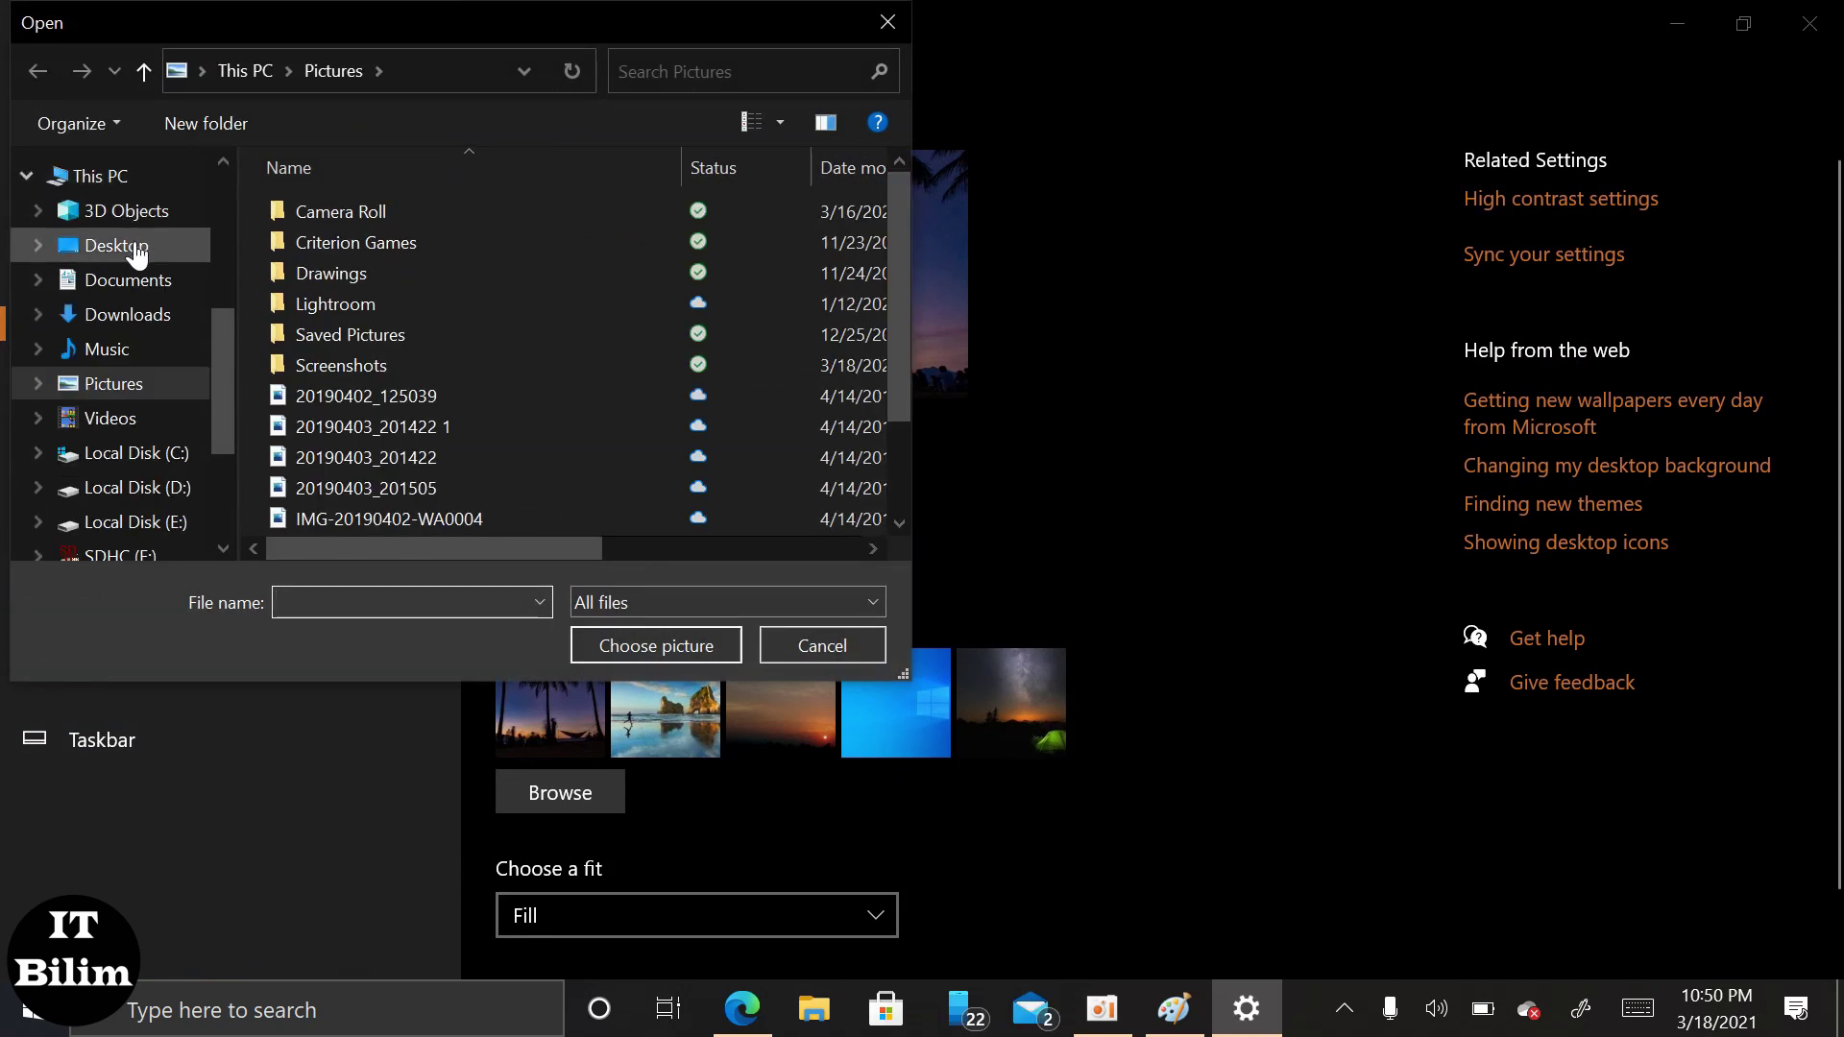
left_click(136, 246)
left_click(373, 325)
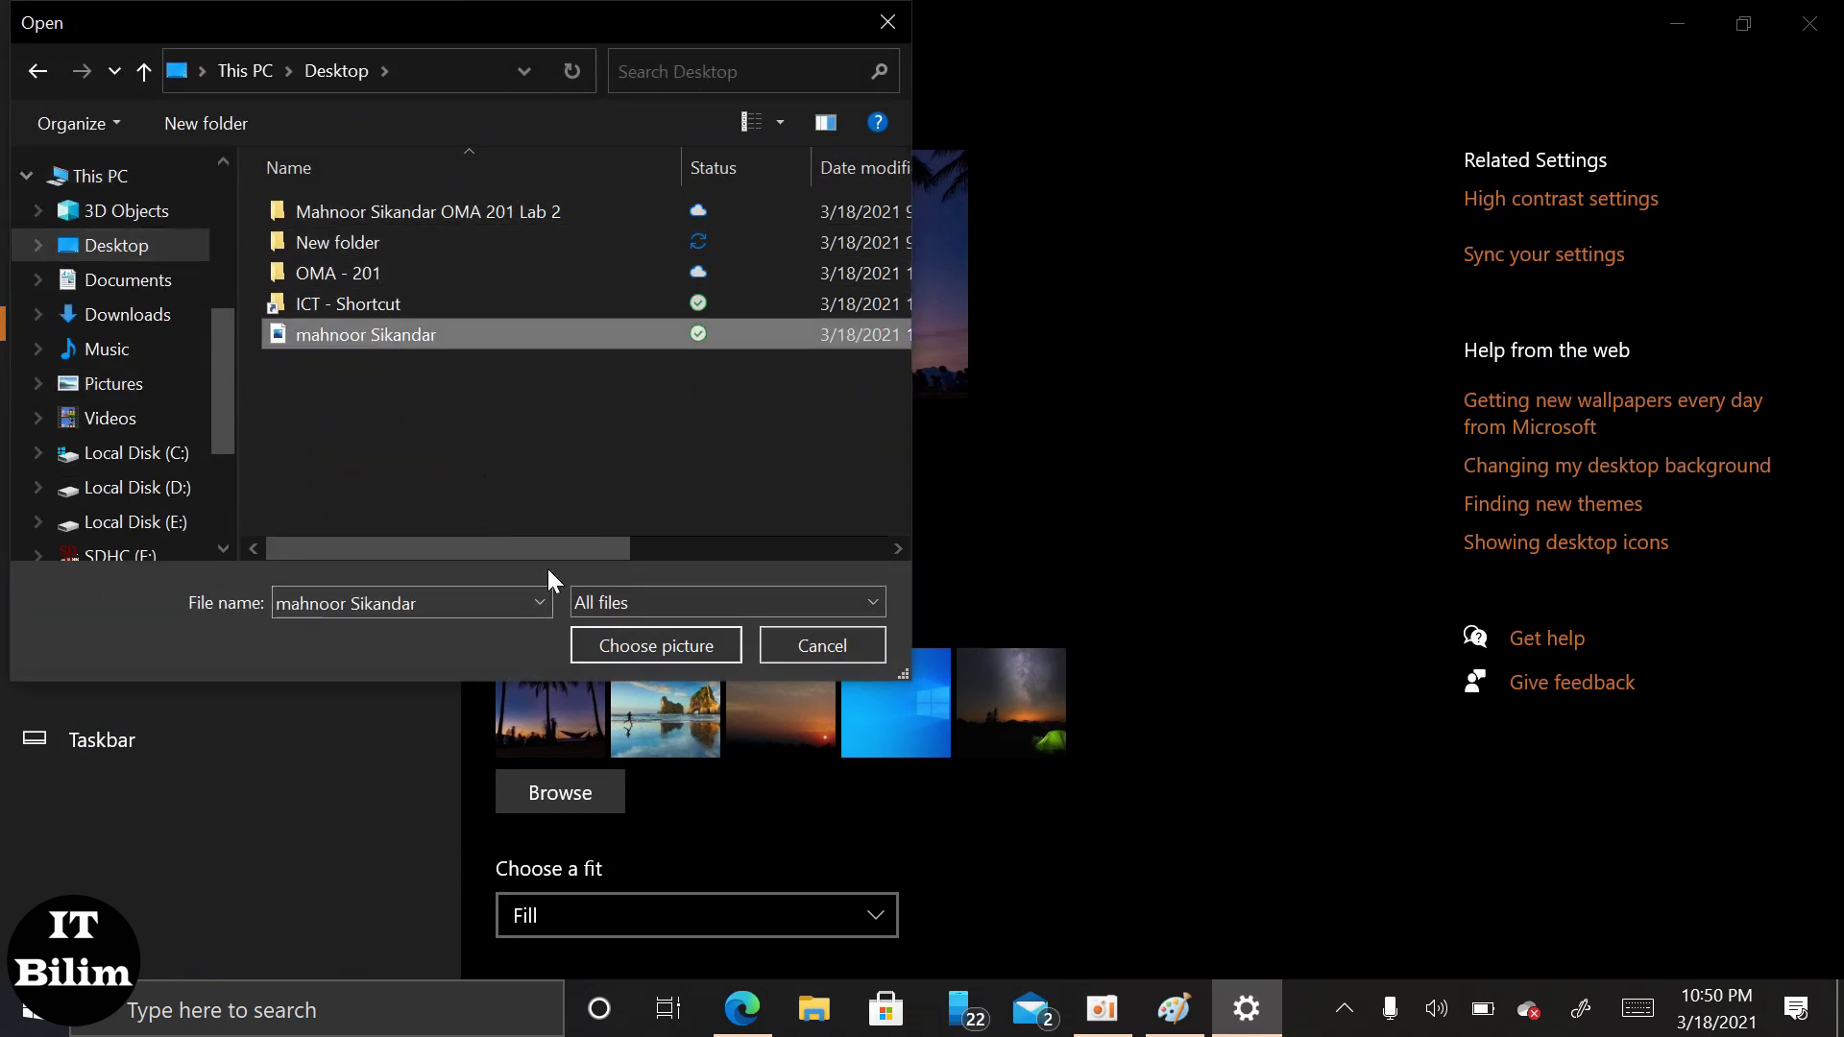
left_click(622, 642)
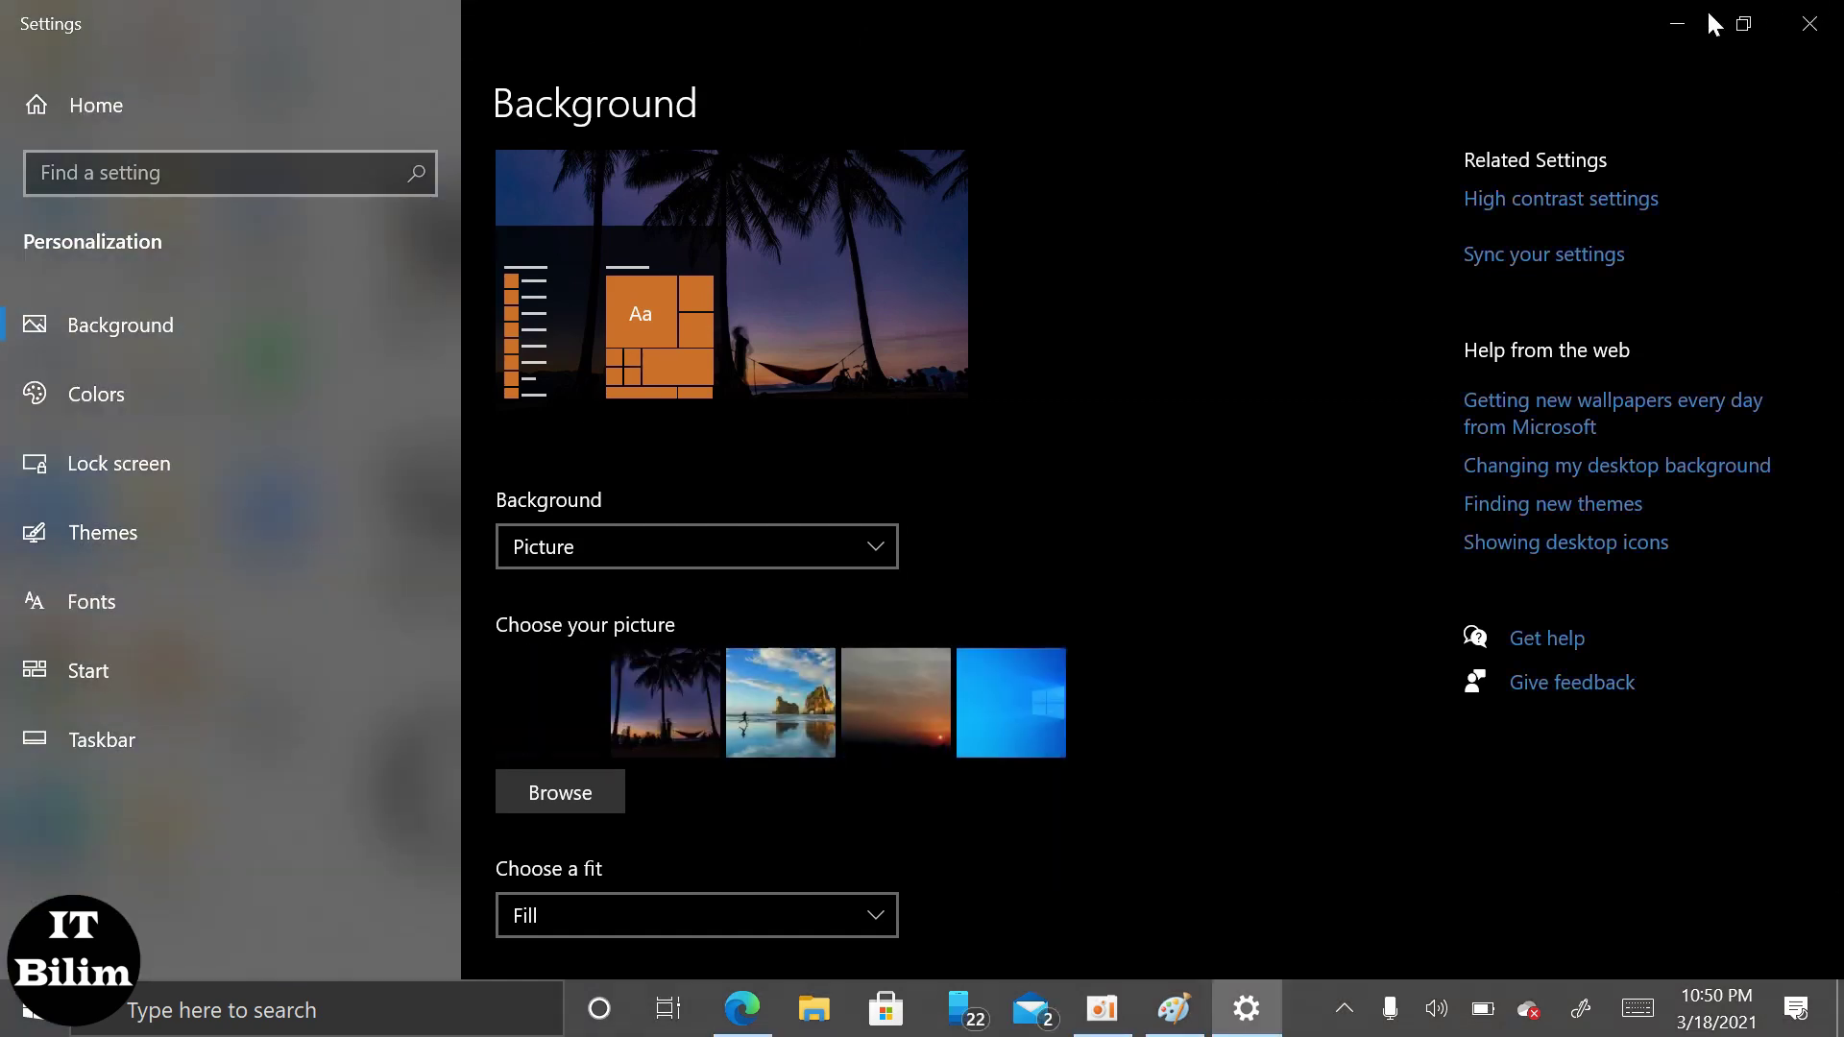
left_click(1679, 25)
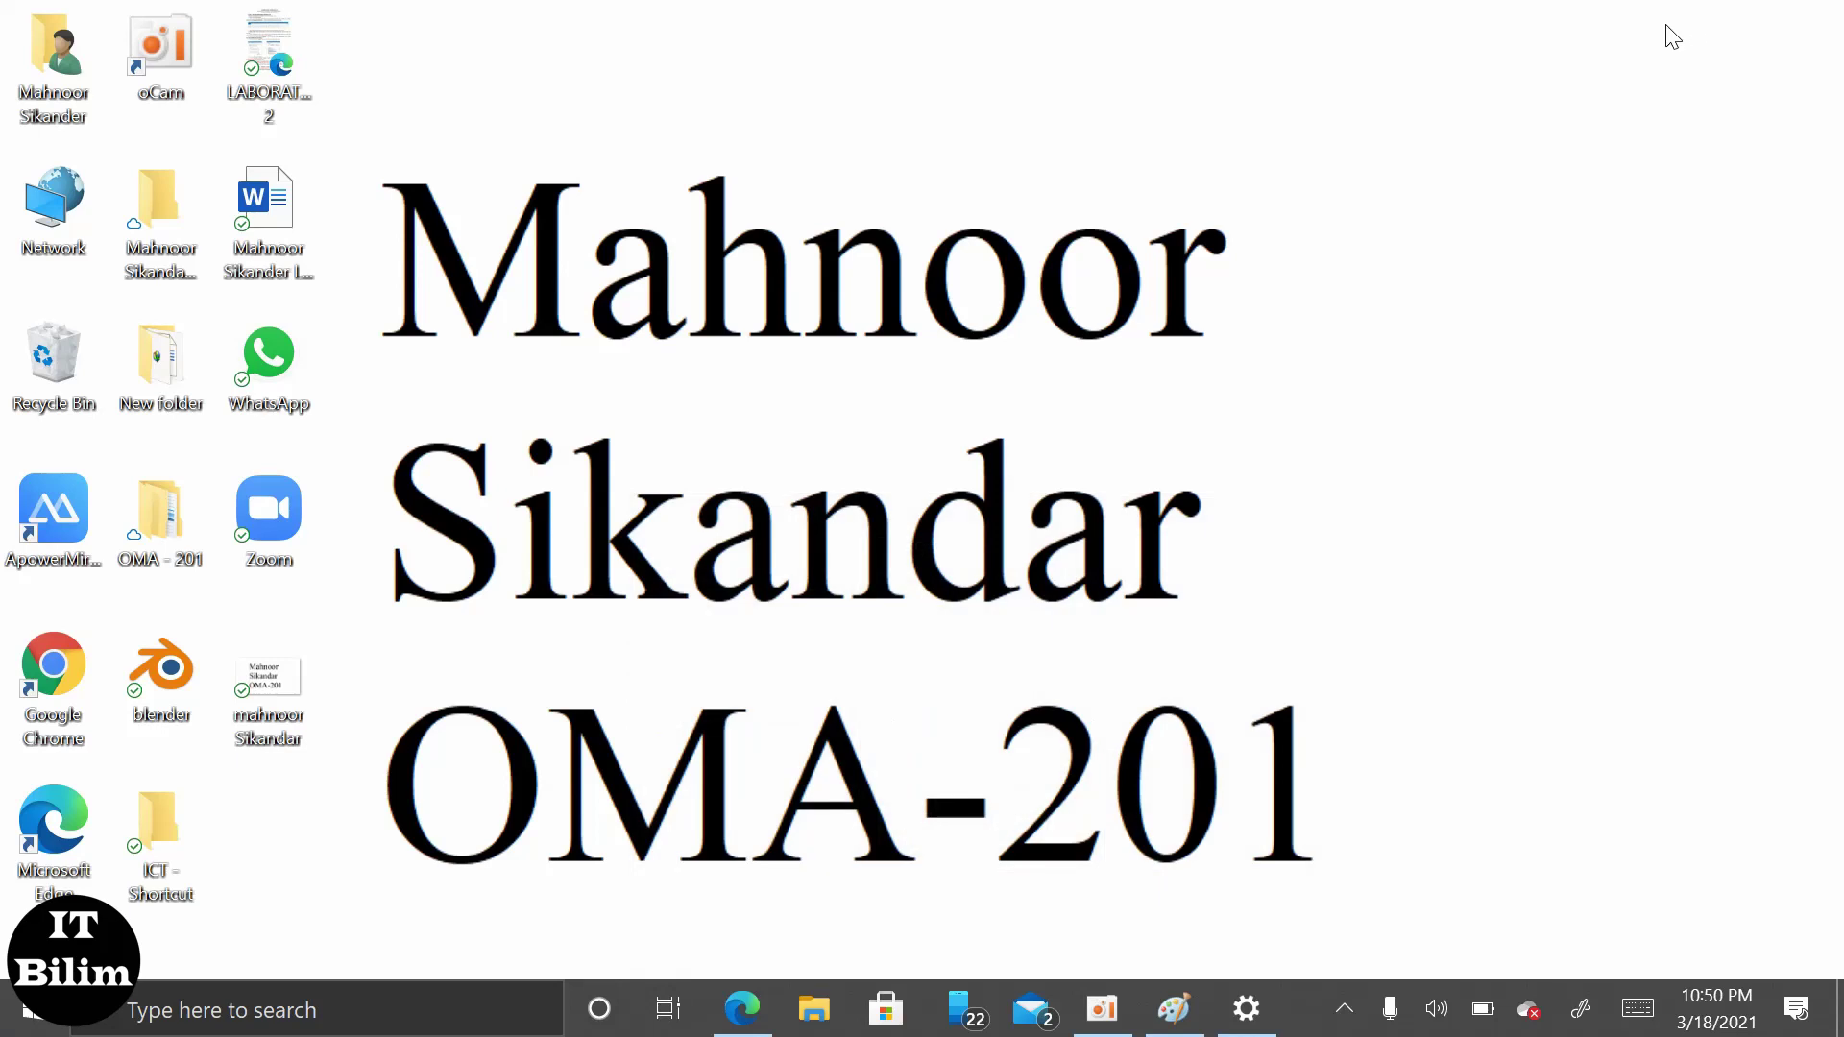
Return to the lab PDF in Edge and highlight Task 3's desktop-folder instruction
right_click(1463, 228)
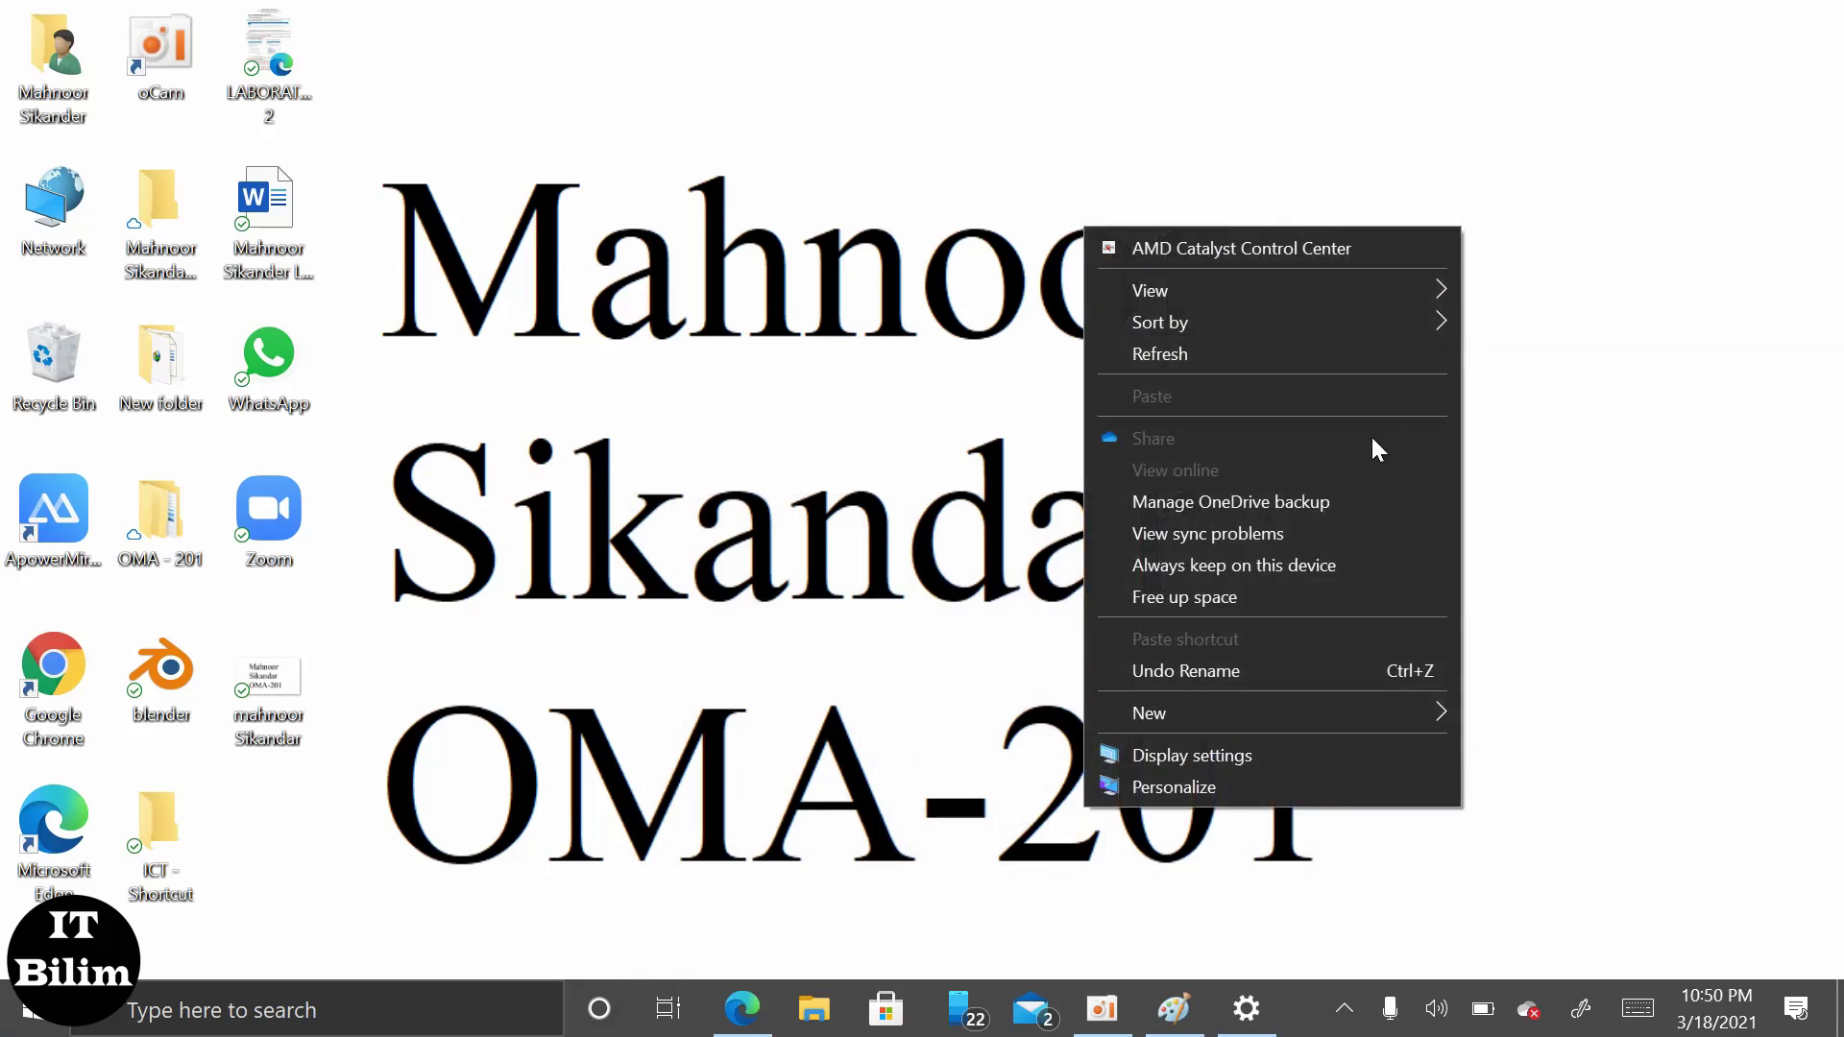
mouse_move(1255, 719)
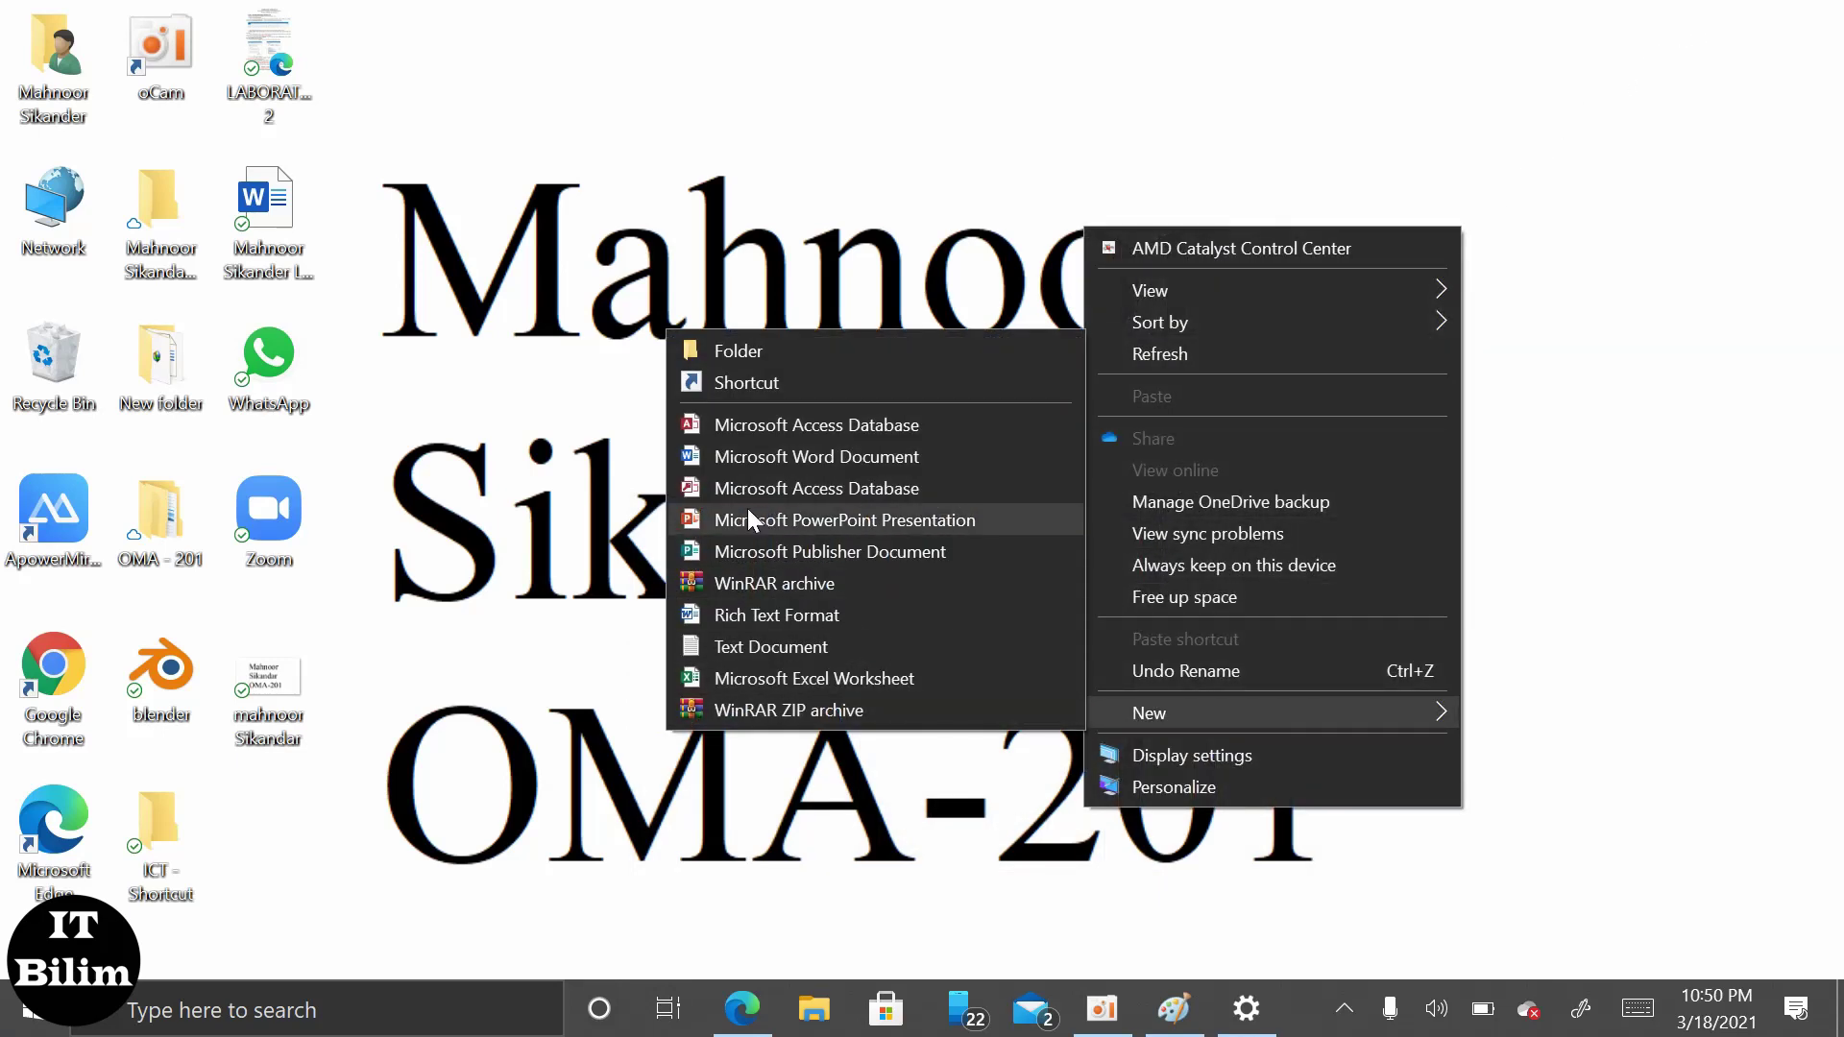
left_click(741, 1009)
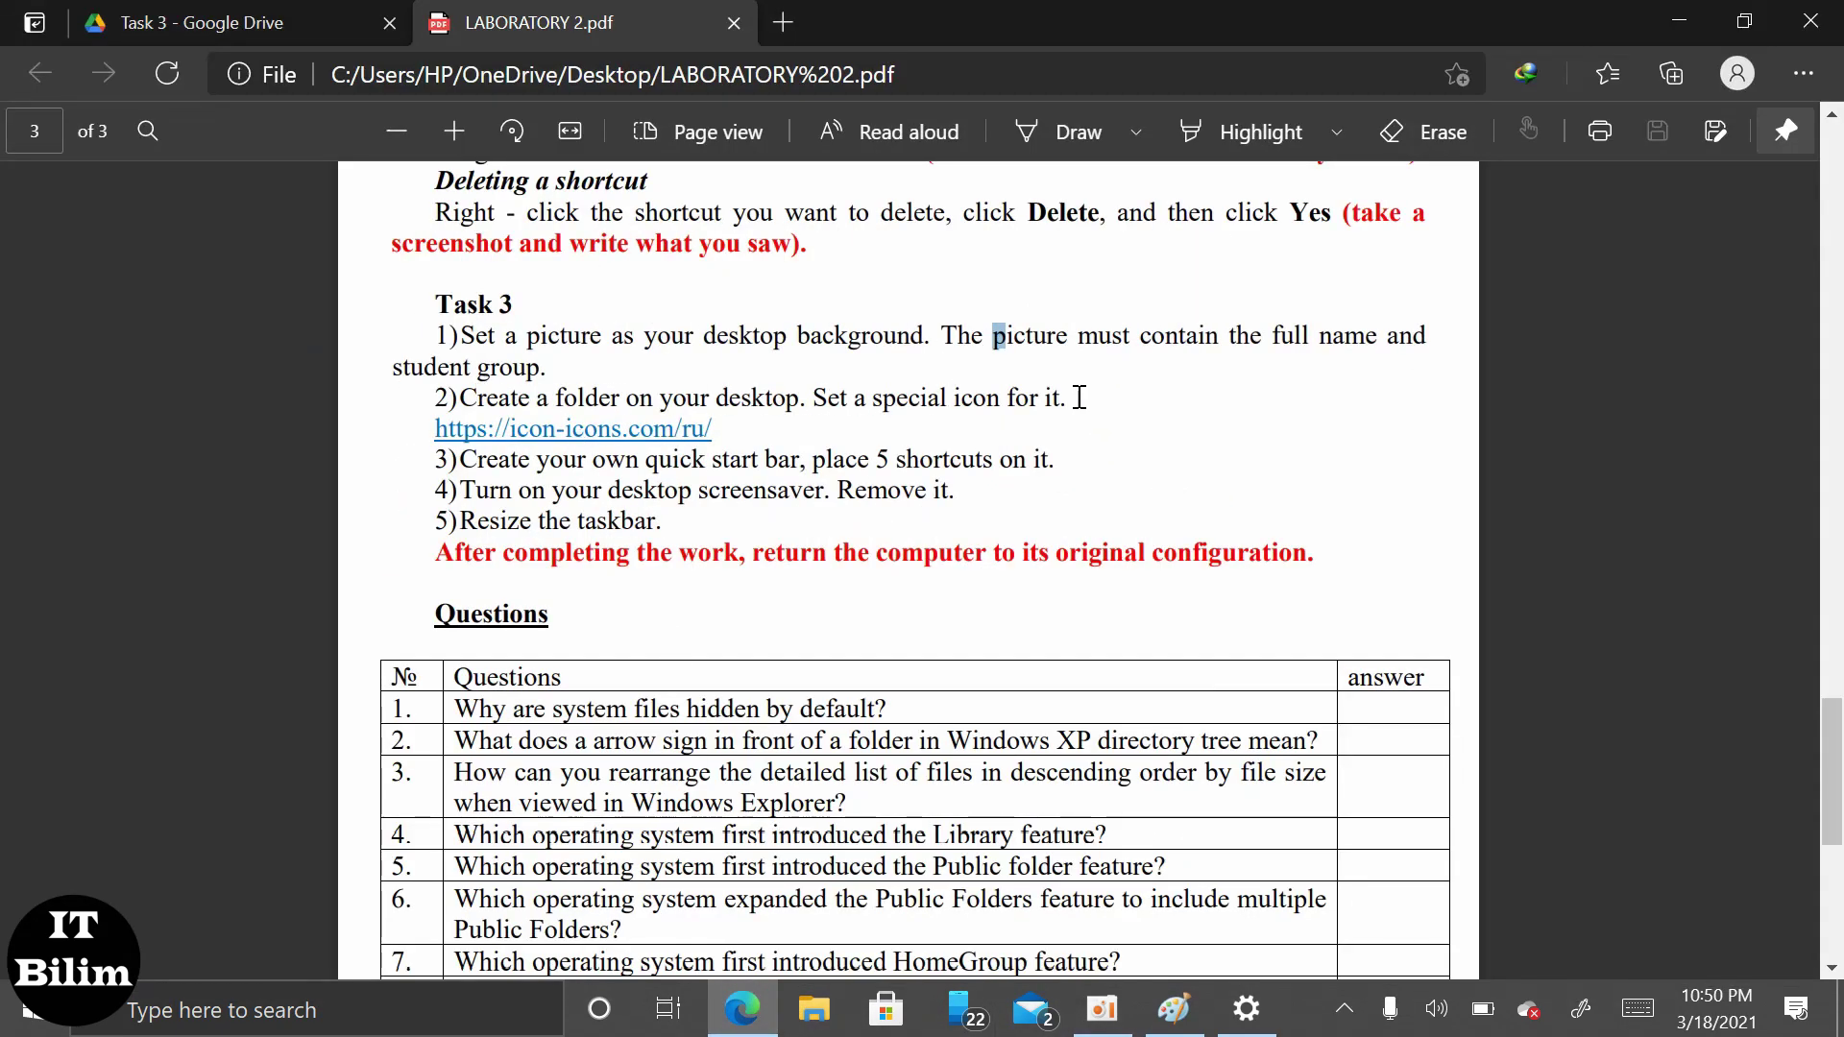
left_click_drag(1079, 397, 443, 420)
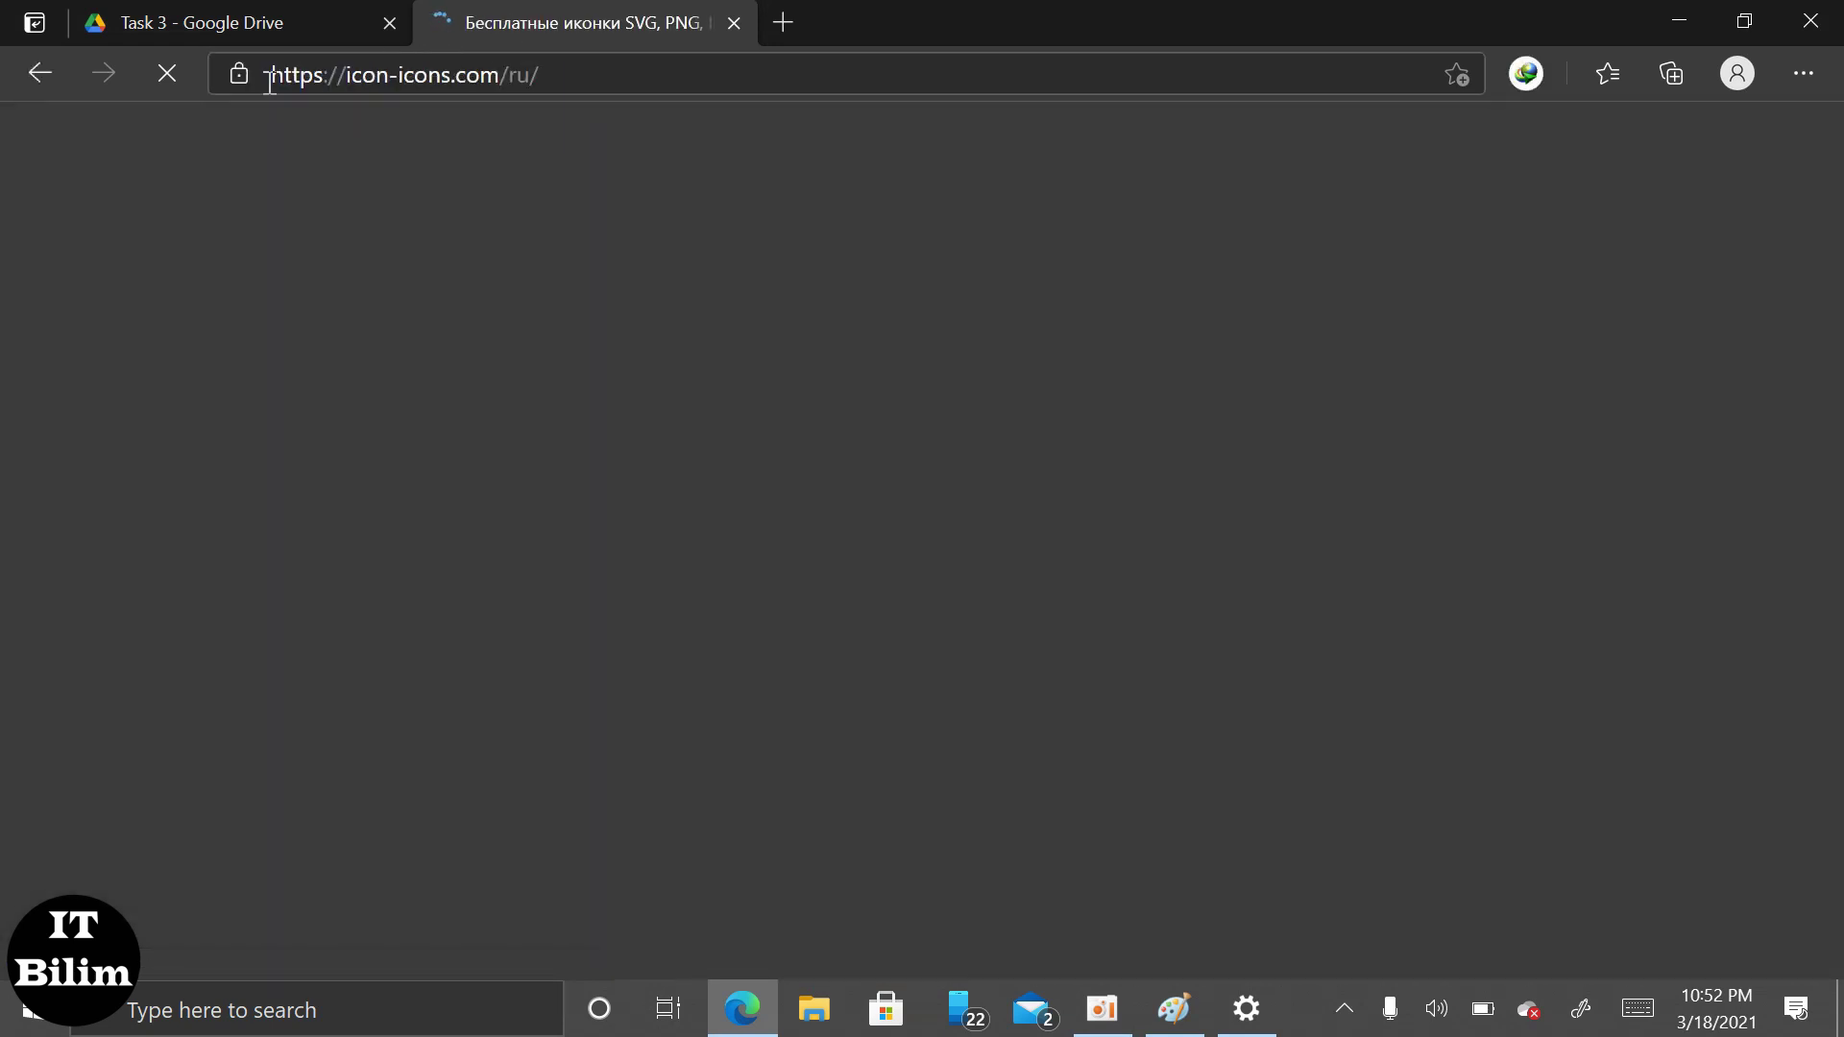
Minimize Edge and create a new desktop folder named 'icons' via New > Folder
left_click(52, 83)
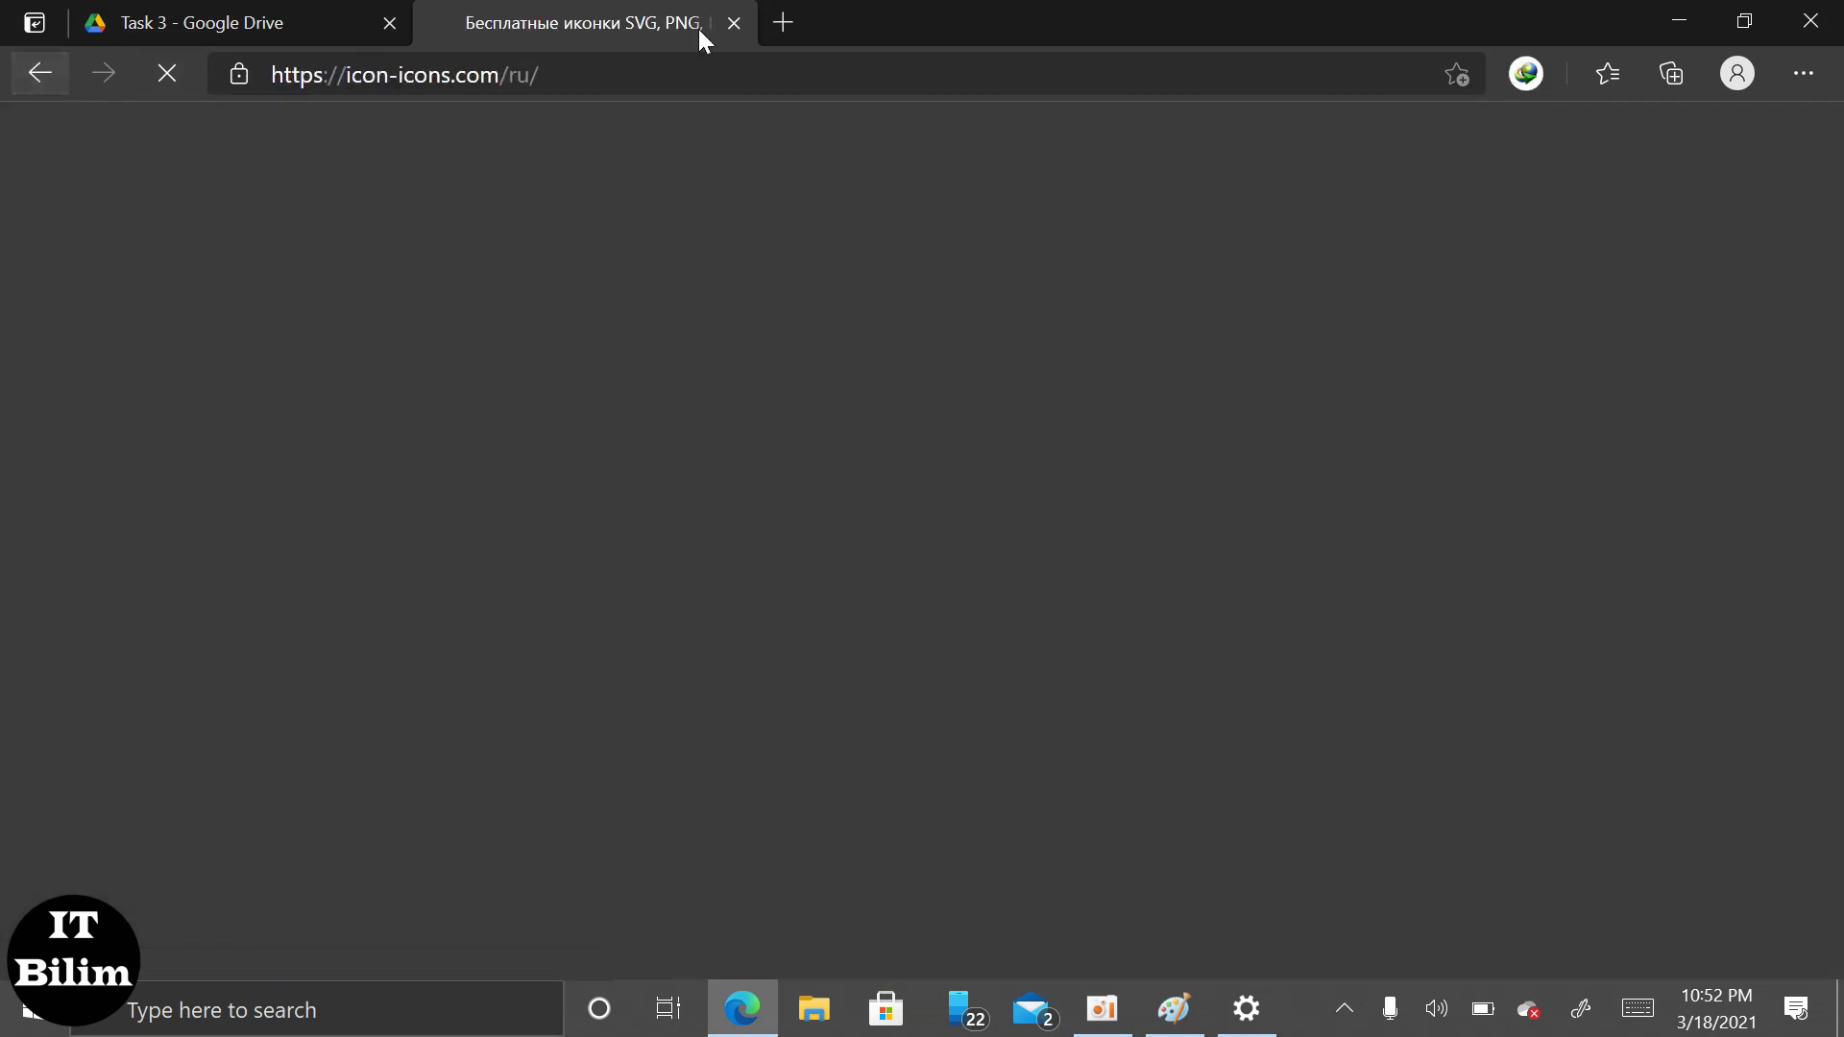
left_click(1676, 22)
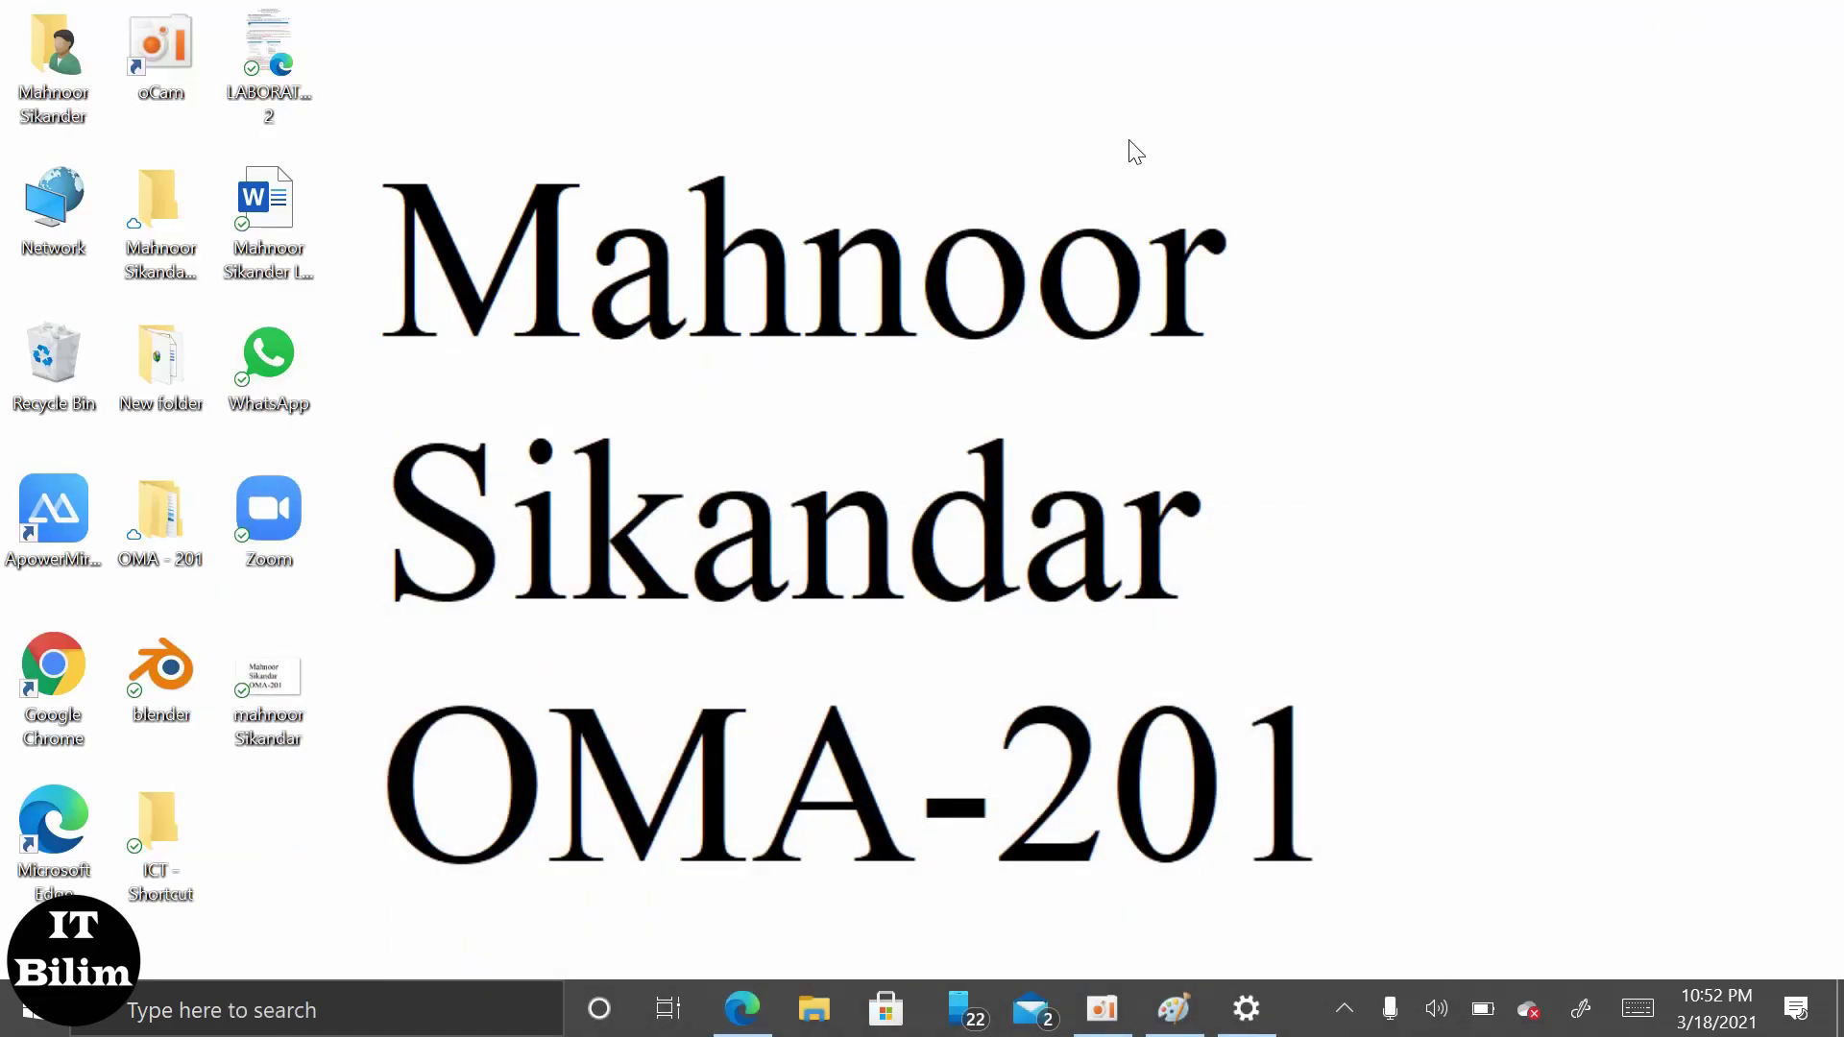
right_click(1129, 141)
mouse_move(919, 626)
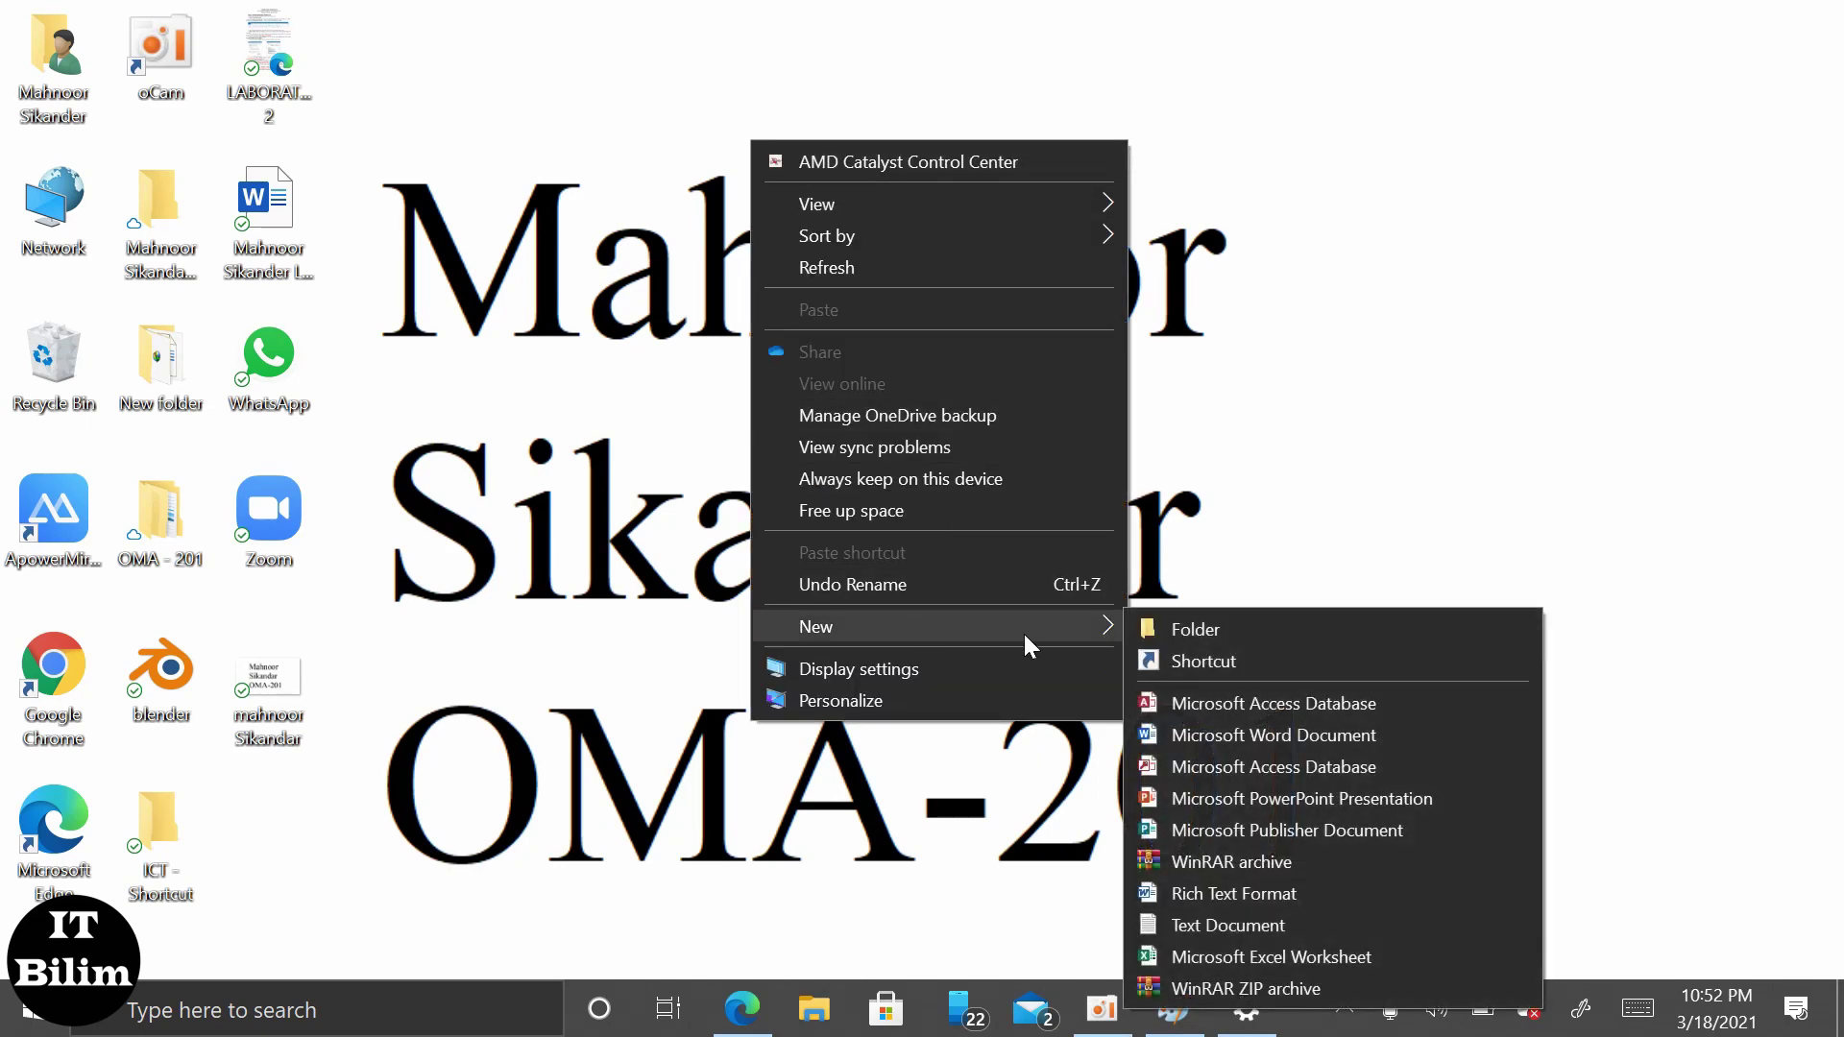
left_click(1174, 632)
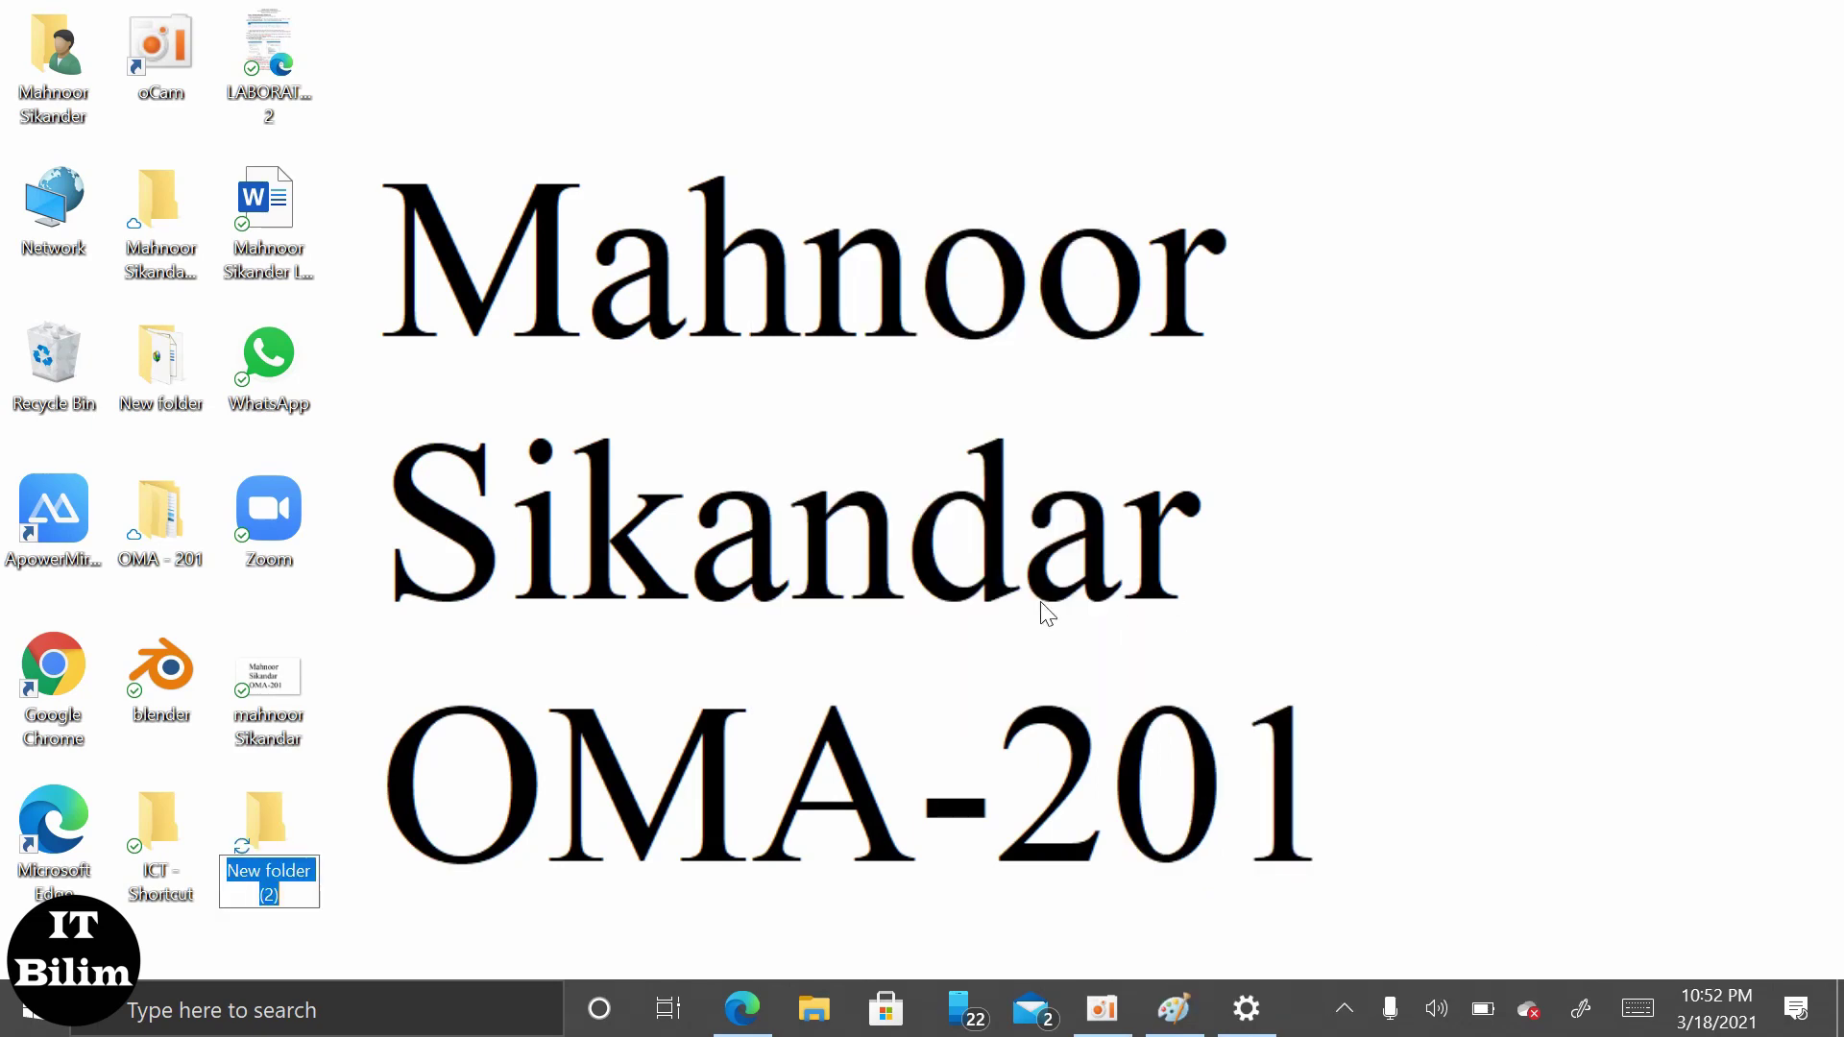
type("M")
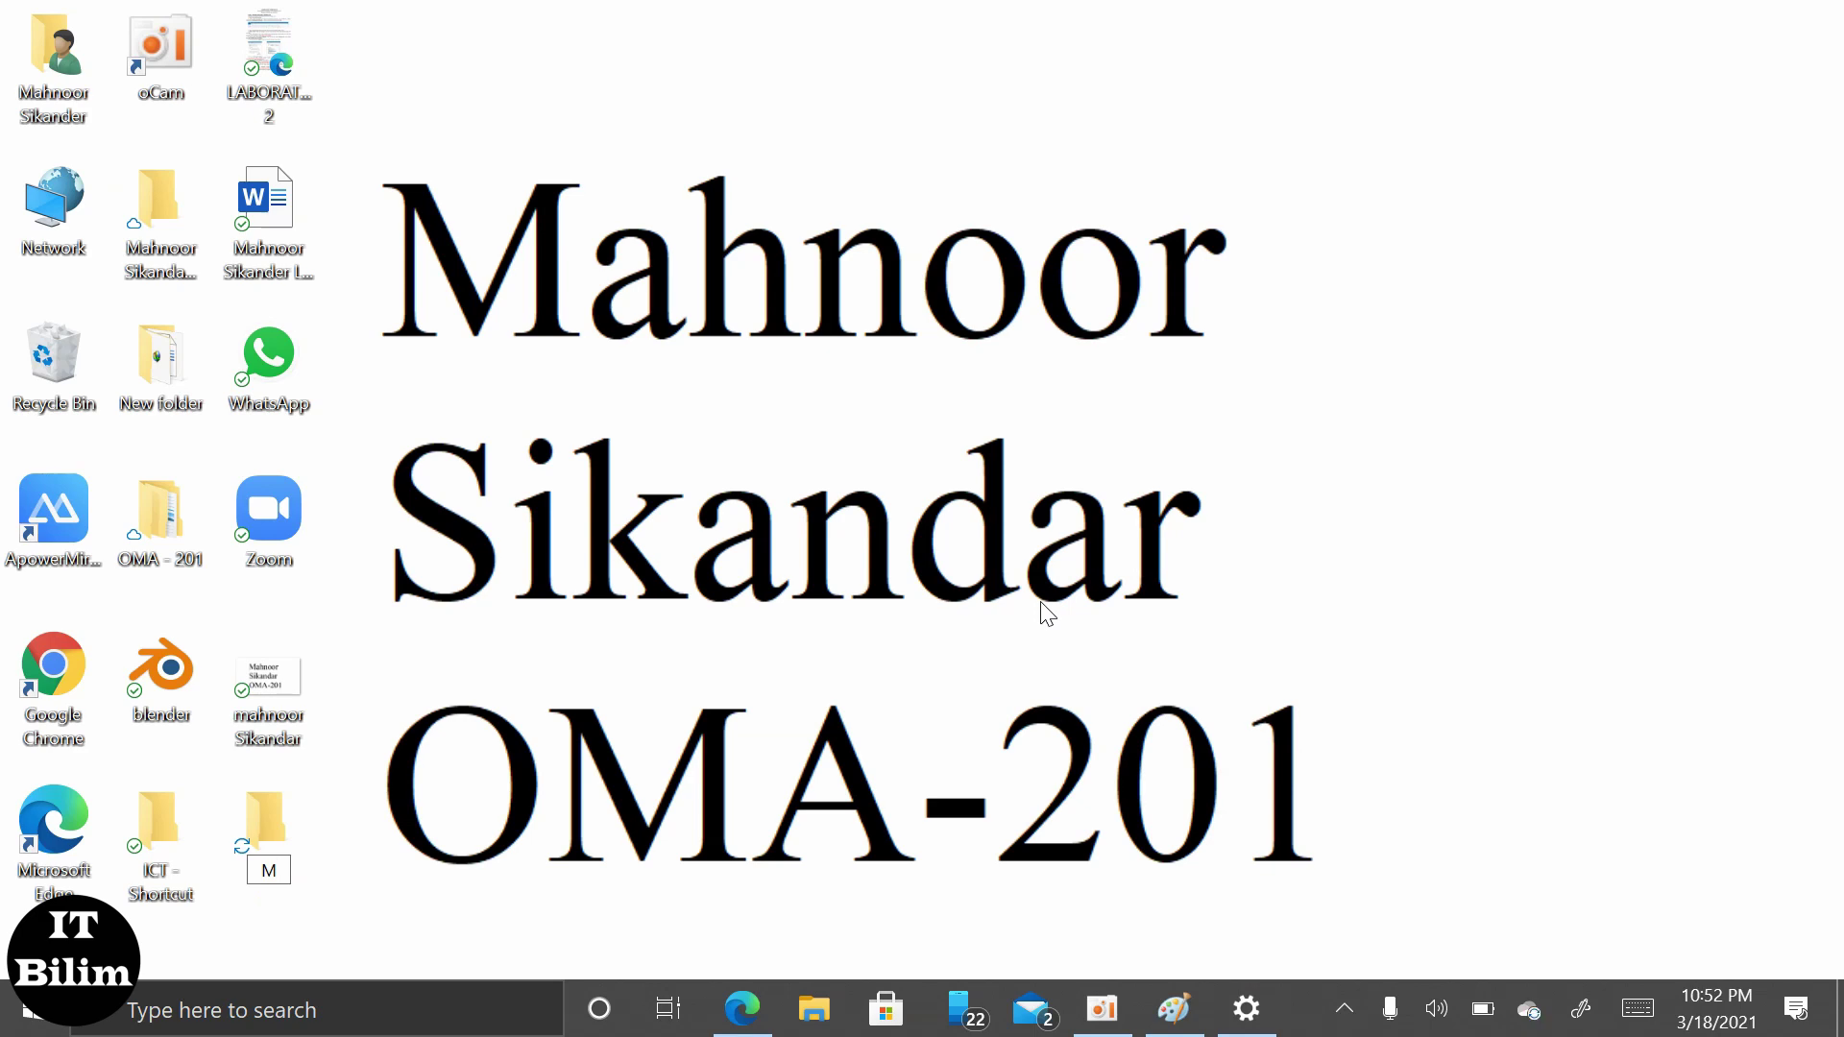
type("cons")
key("Return")
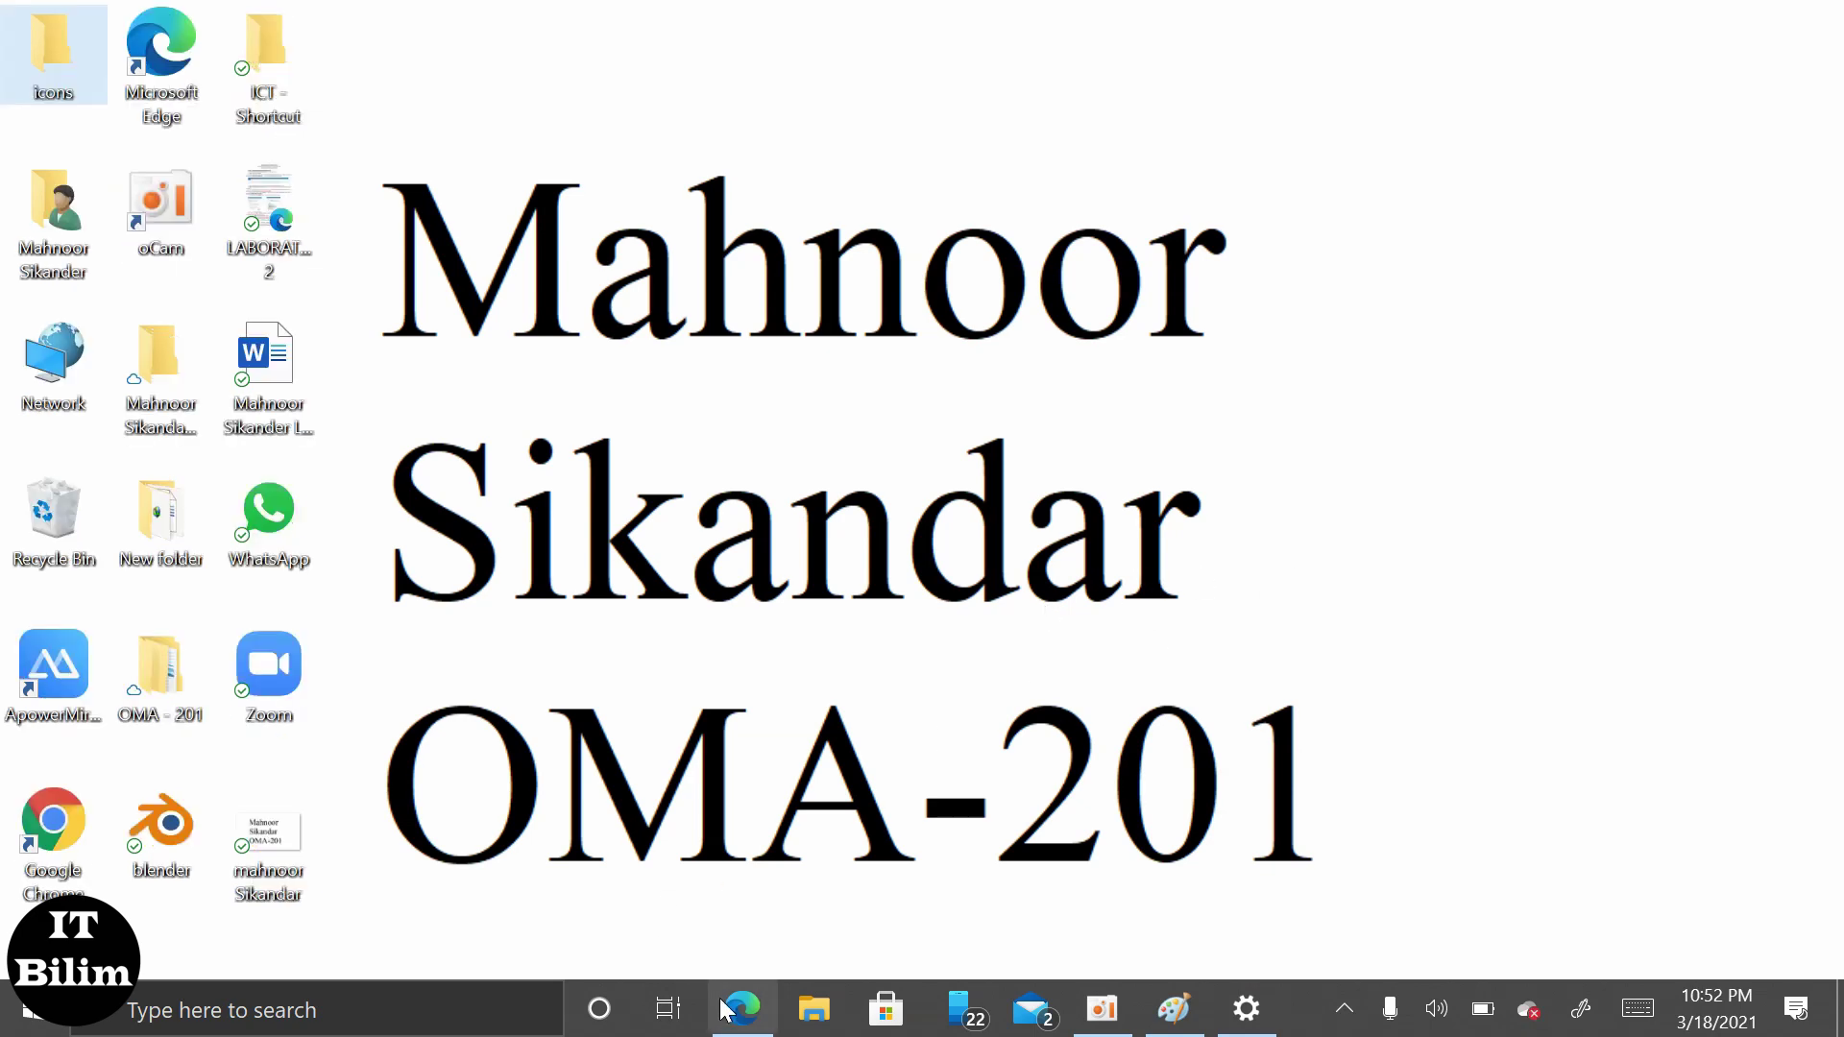
Scroll to Task 3's icon-icons.com link and open it in a new tab
left_click(743, 1009)
scroll(709, 673, "down", 15)
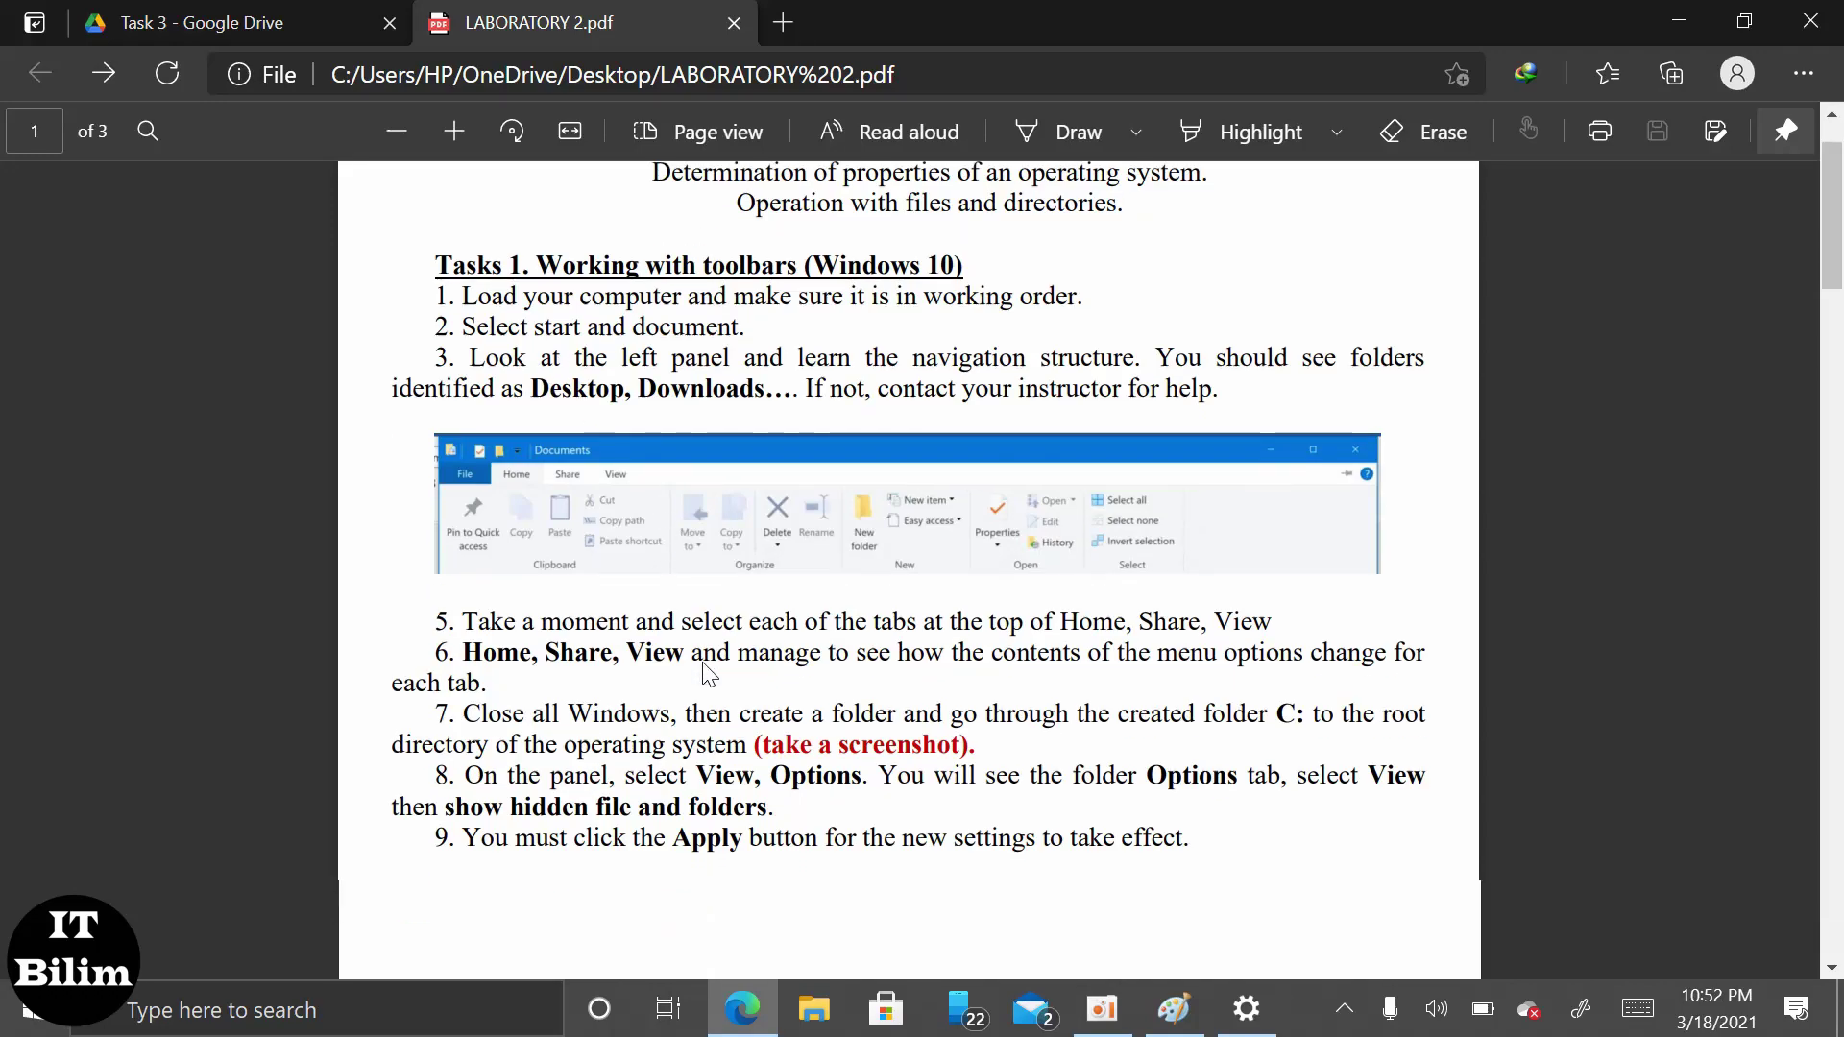
scroll(707, 663, "down", 20)
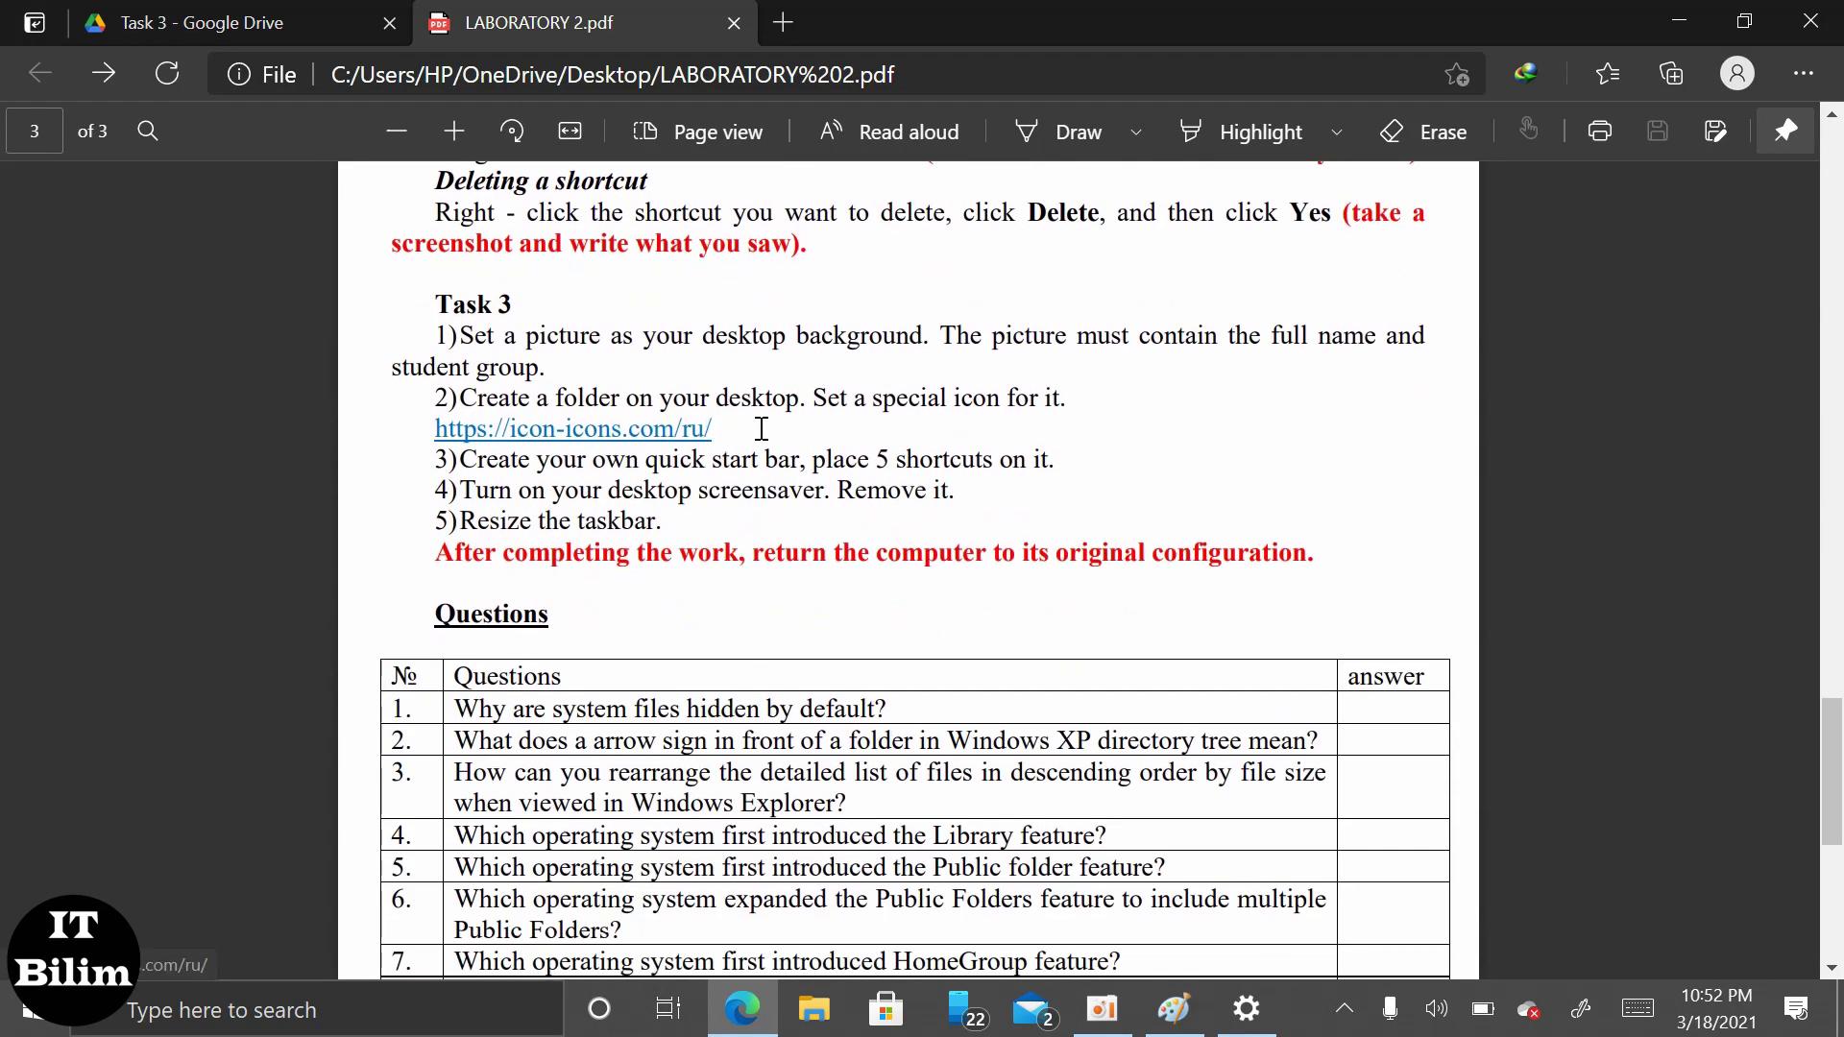
right_click(589, 426)
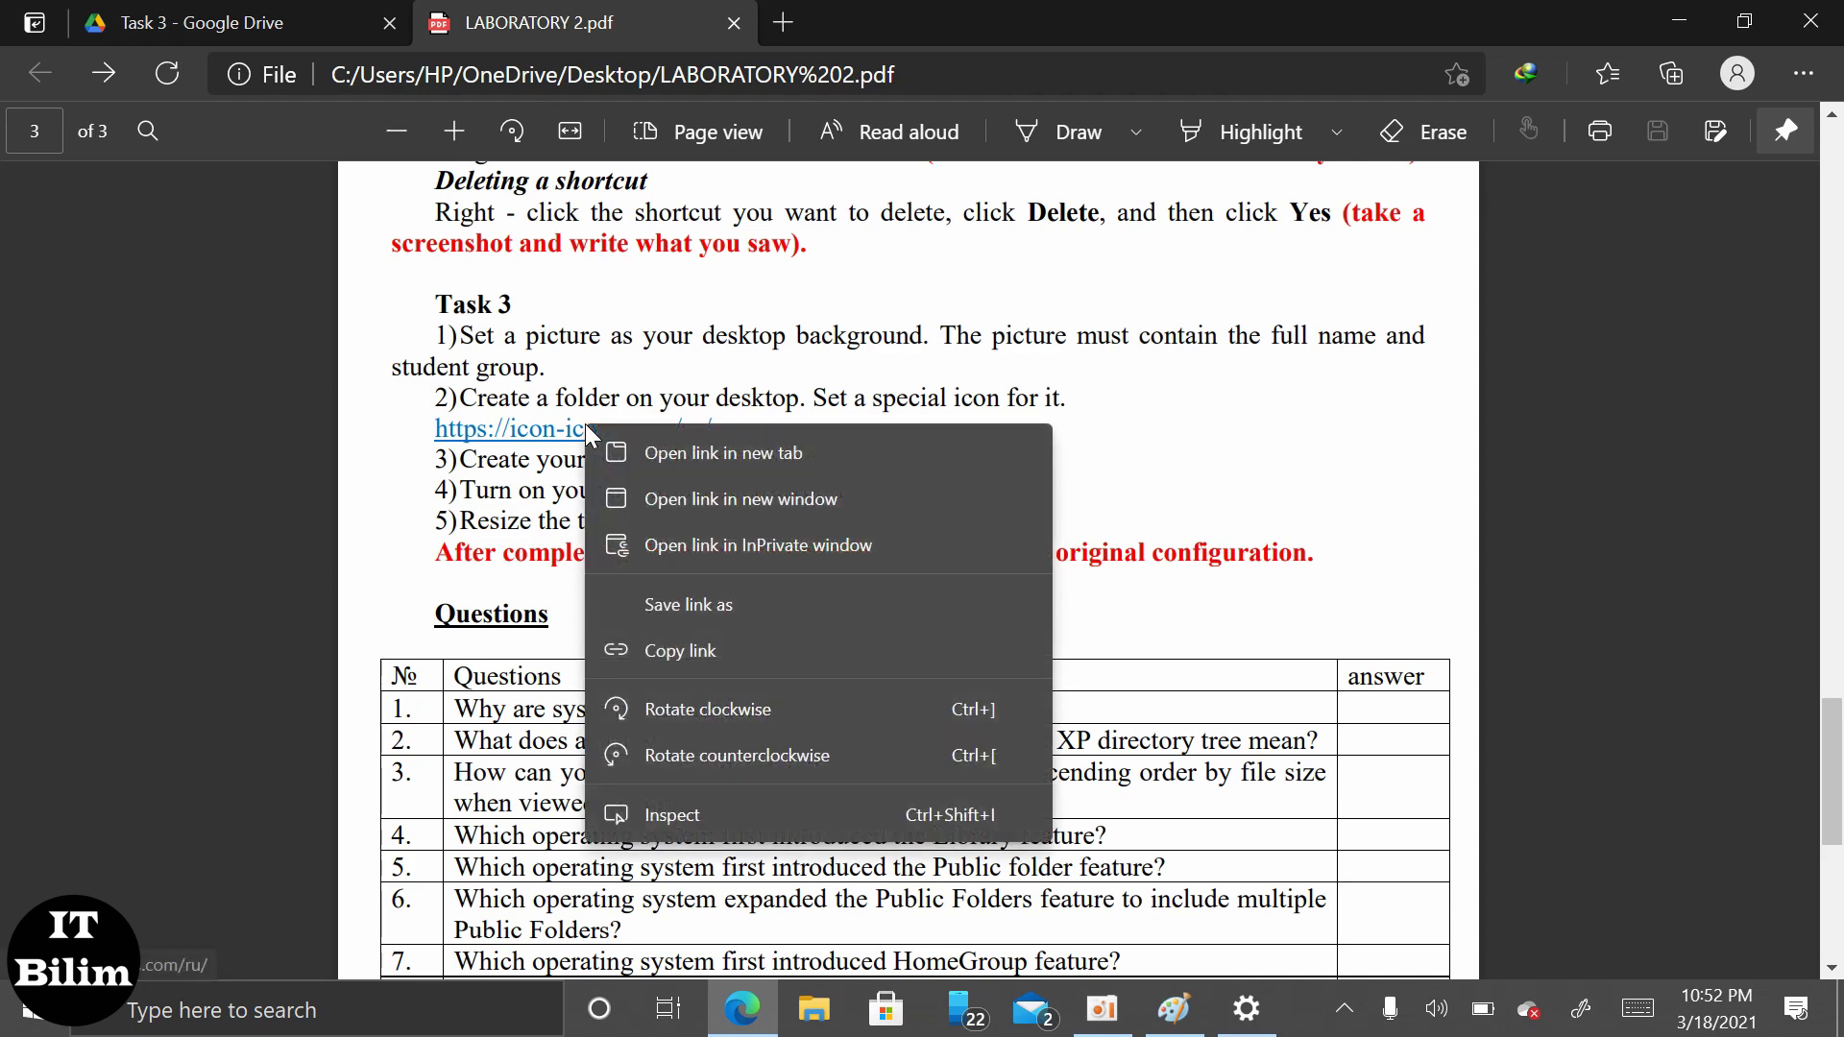
left_click(618, 453)
left_click(1007, 21)
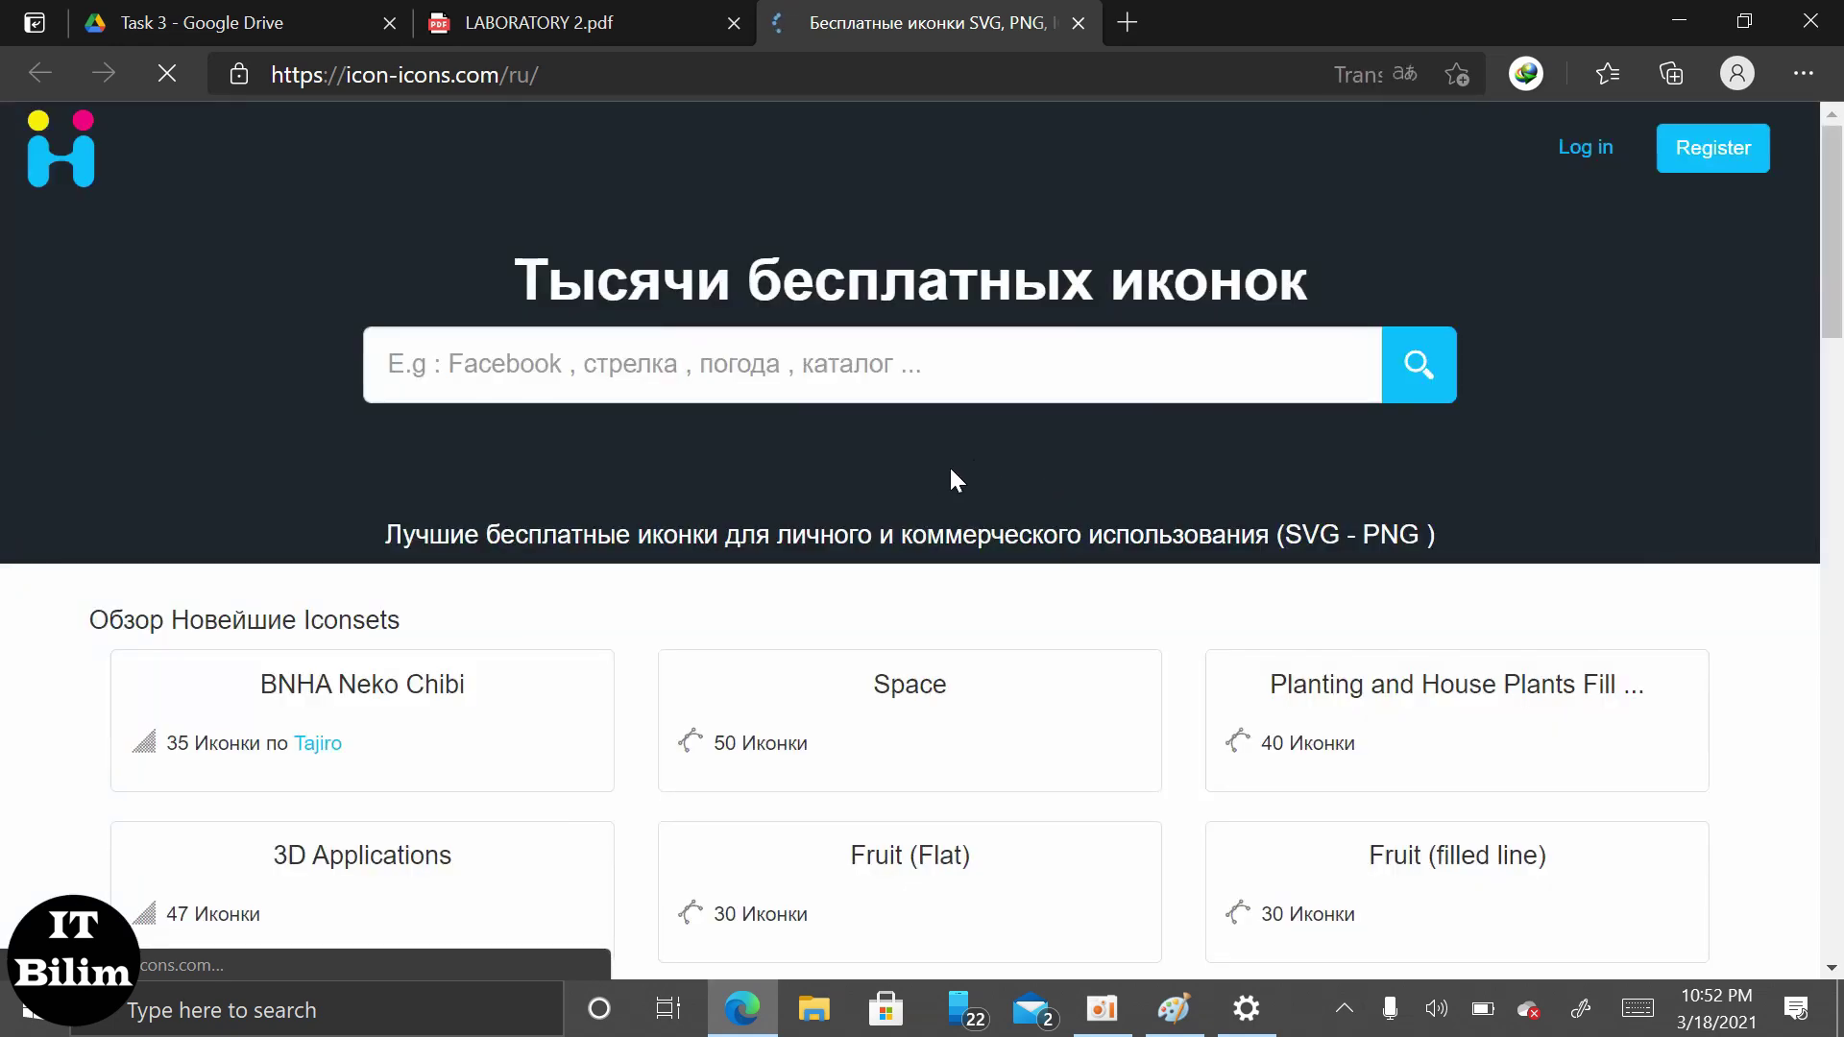
Open the 3D Applications pack and go to the Slack icon's page
scroll(764, 500, "down", 6)
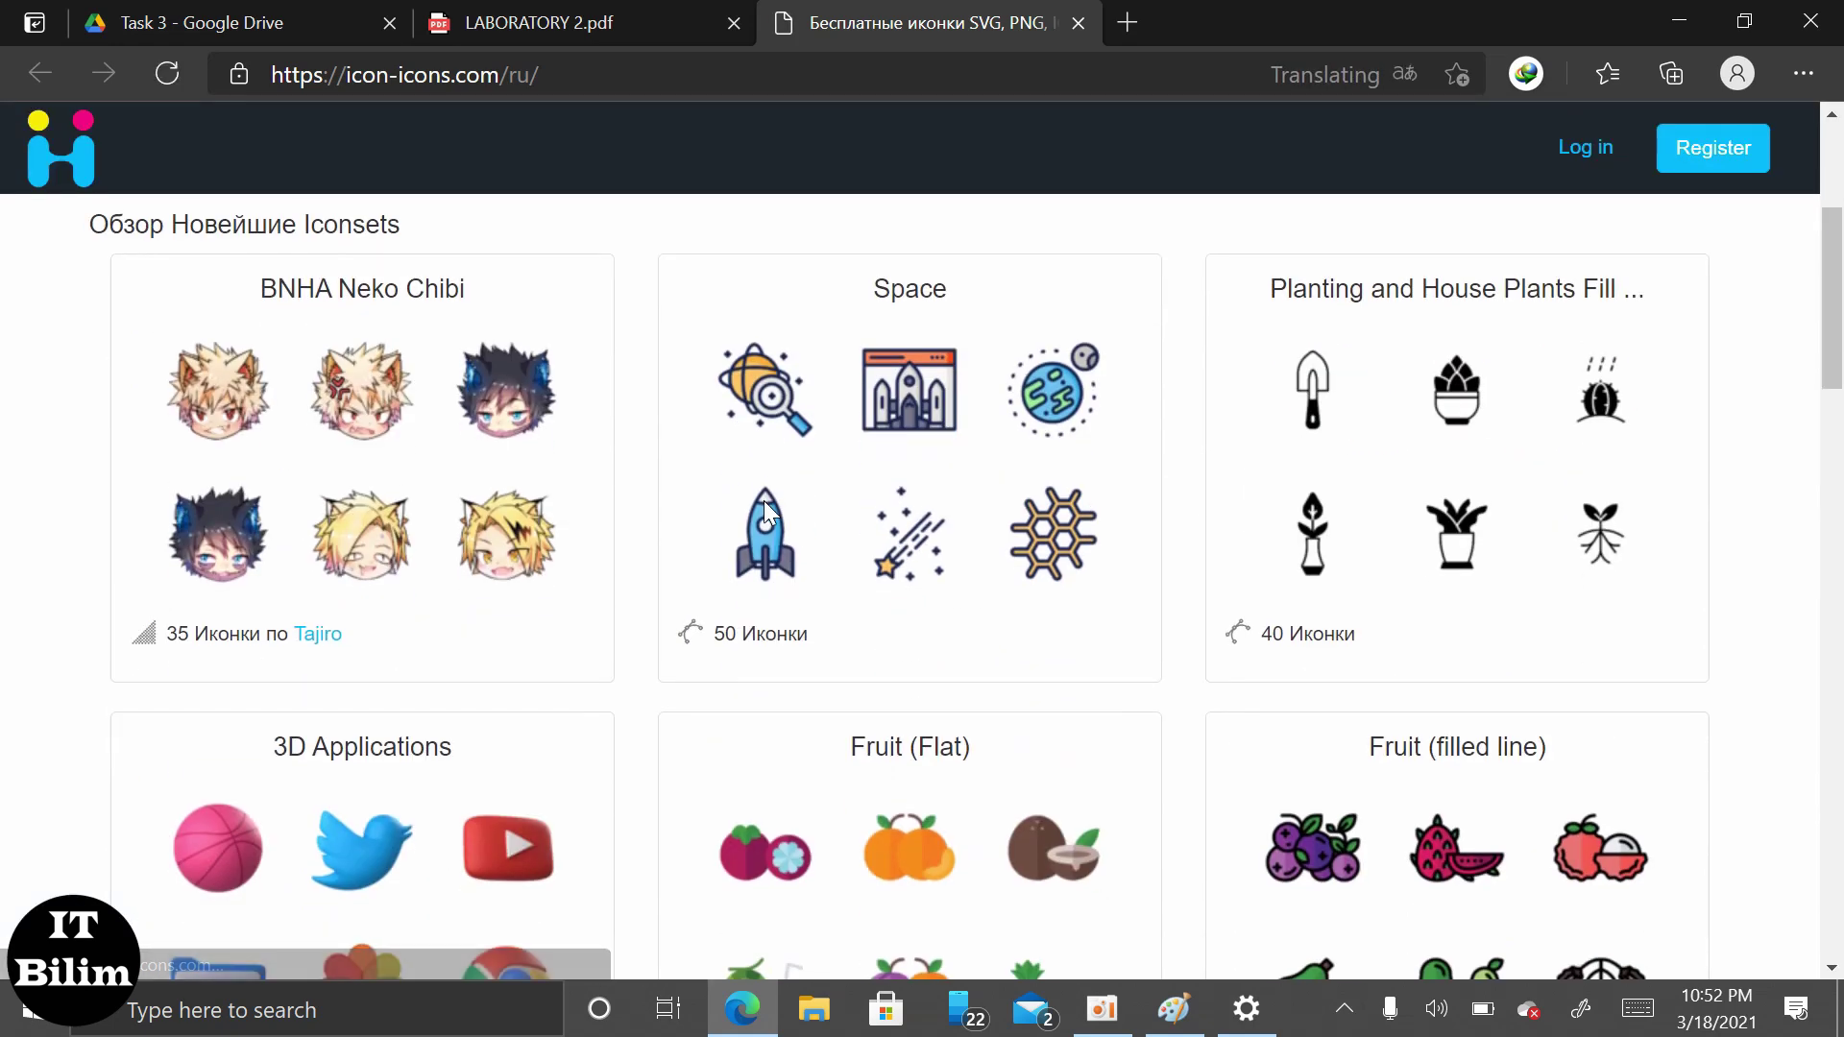
scroll(766, 516, "up", 1)
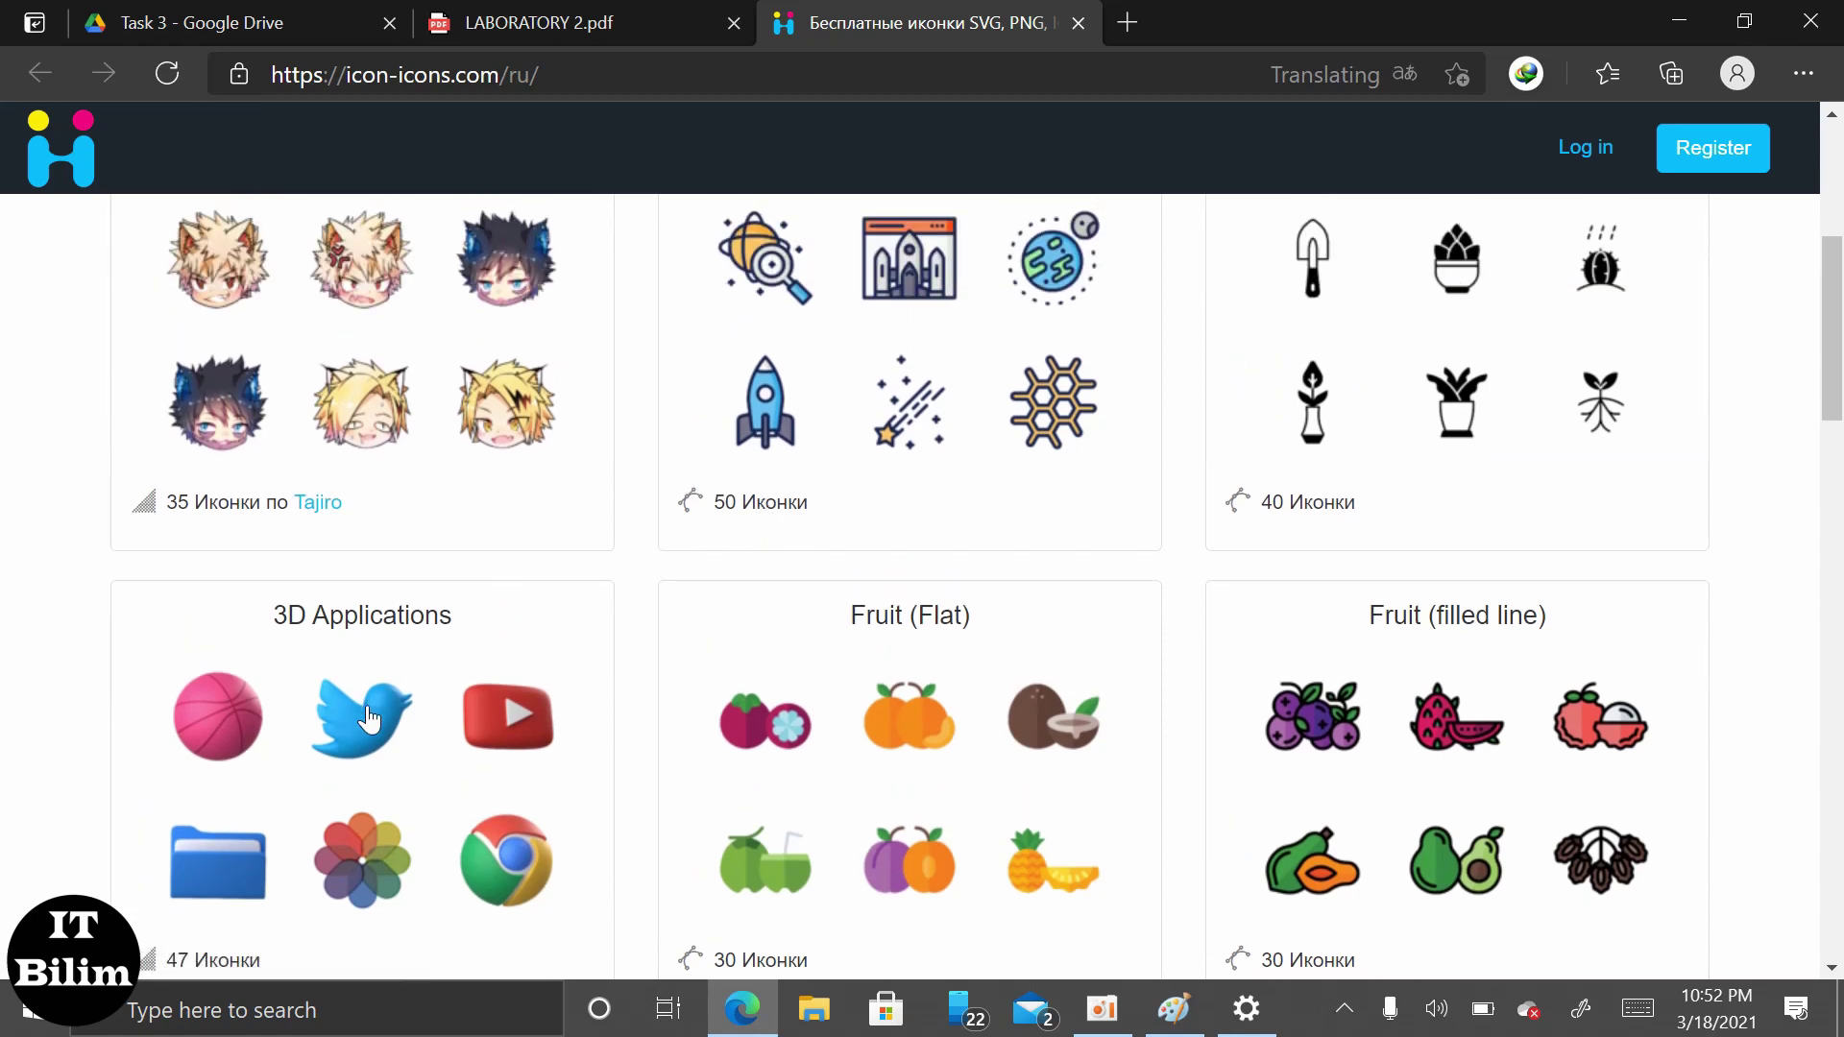
left_click(371, 740)
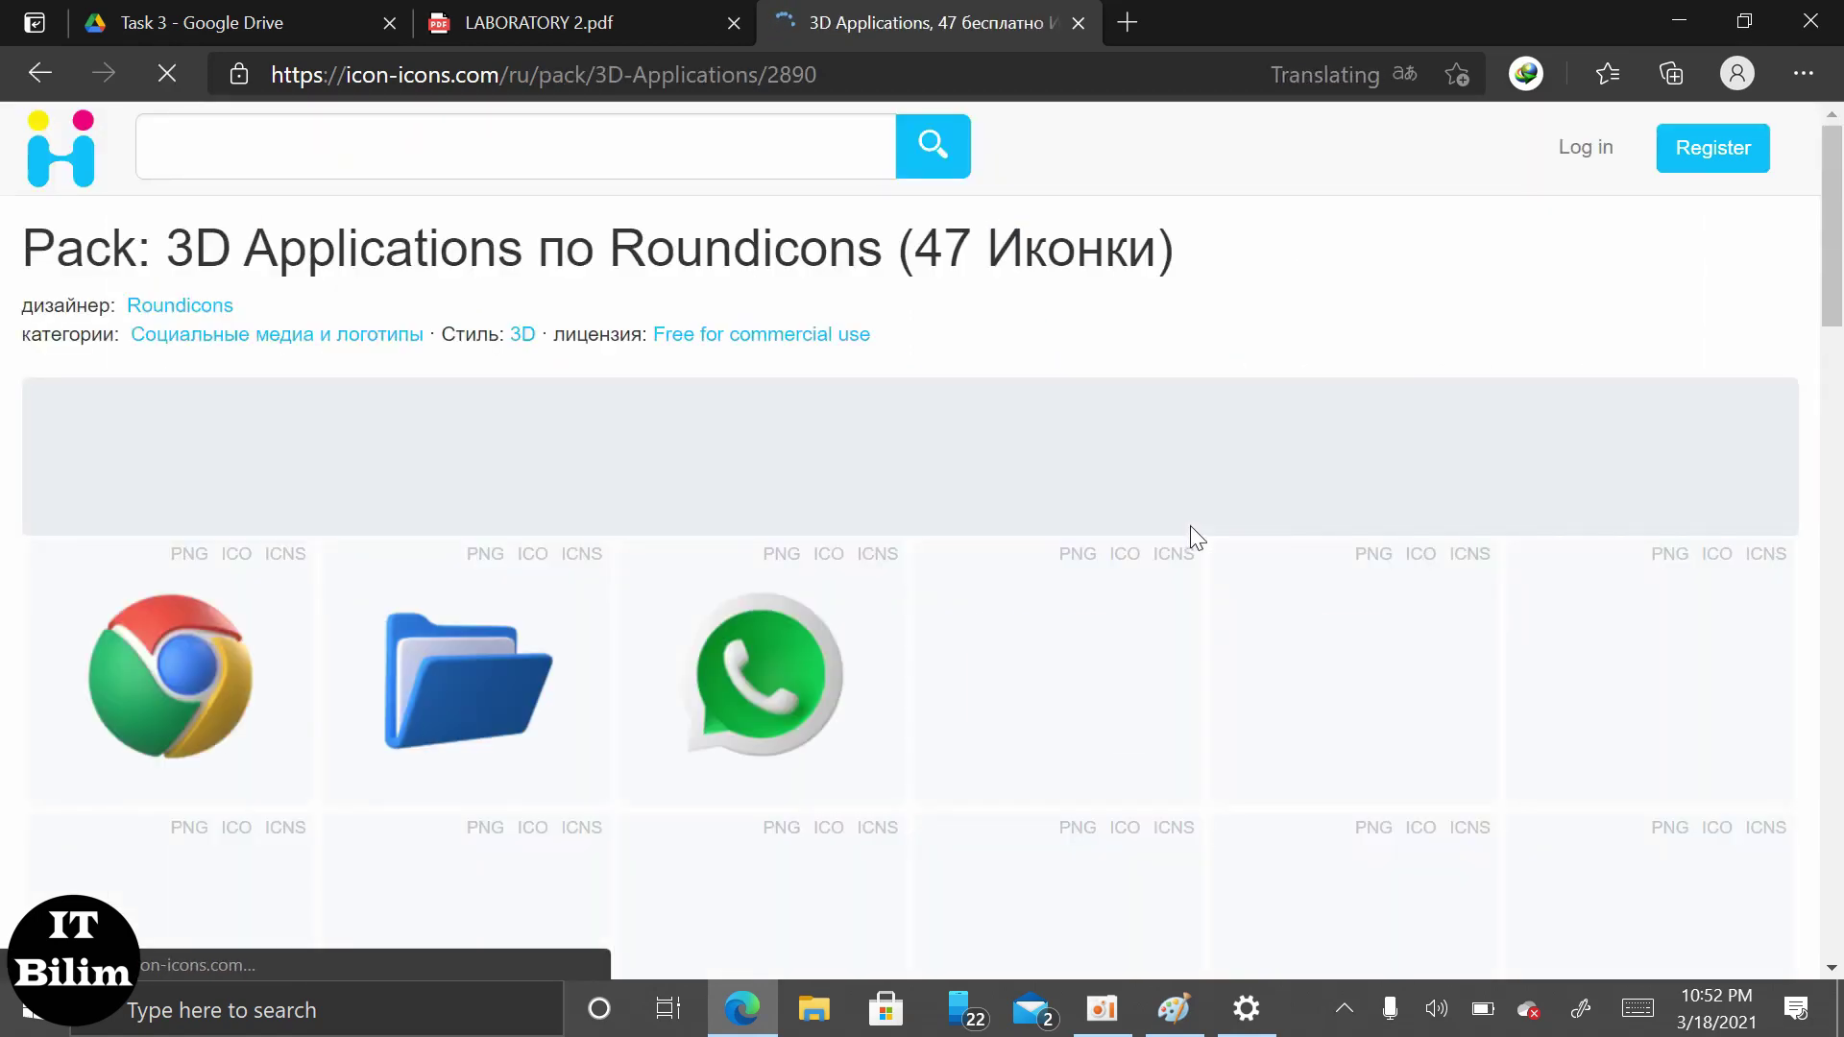
scroll(1190, 526, "down", 1)
scroll(1190, 527, "down", 1)
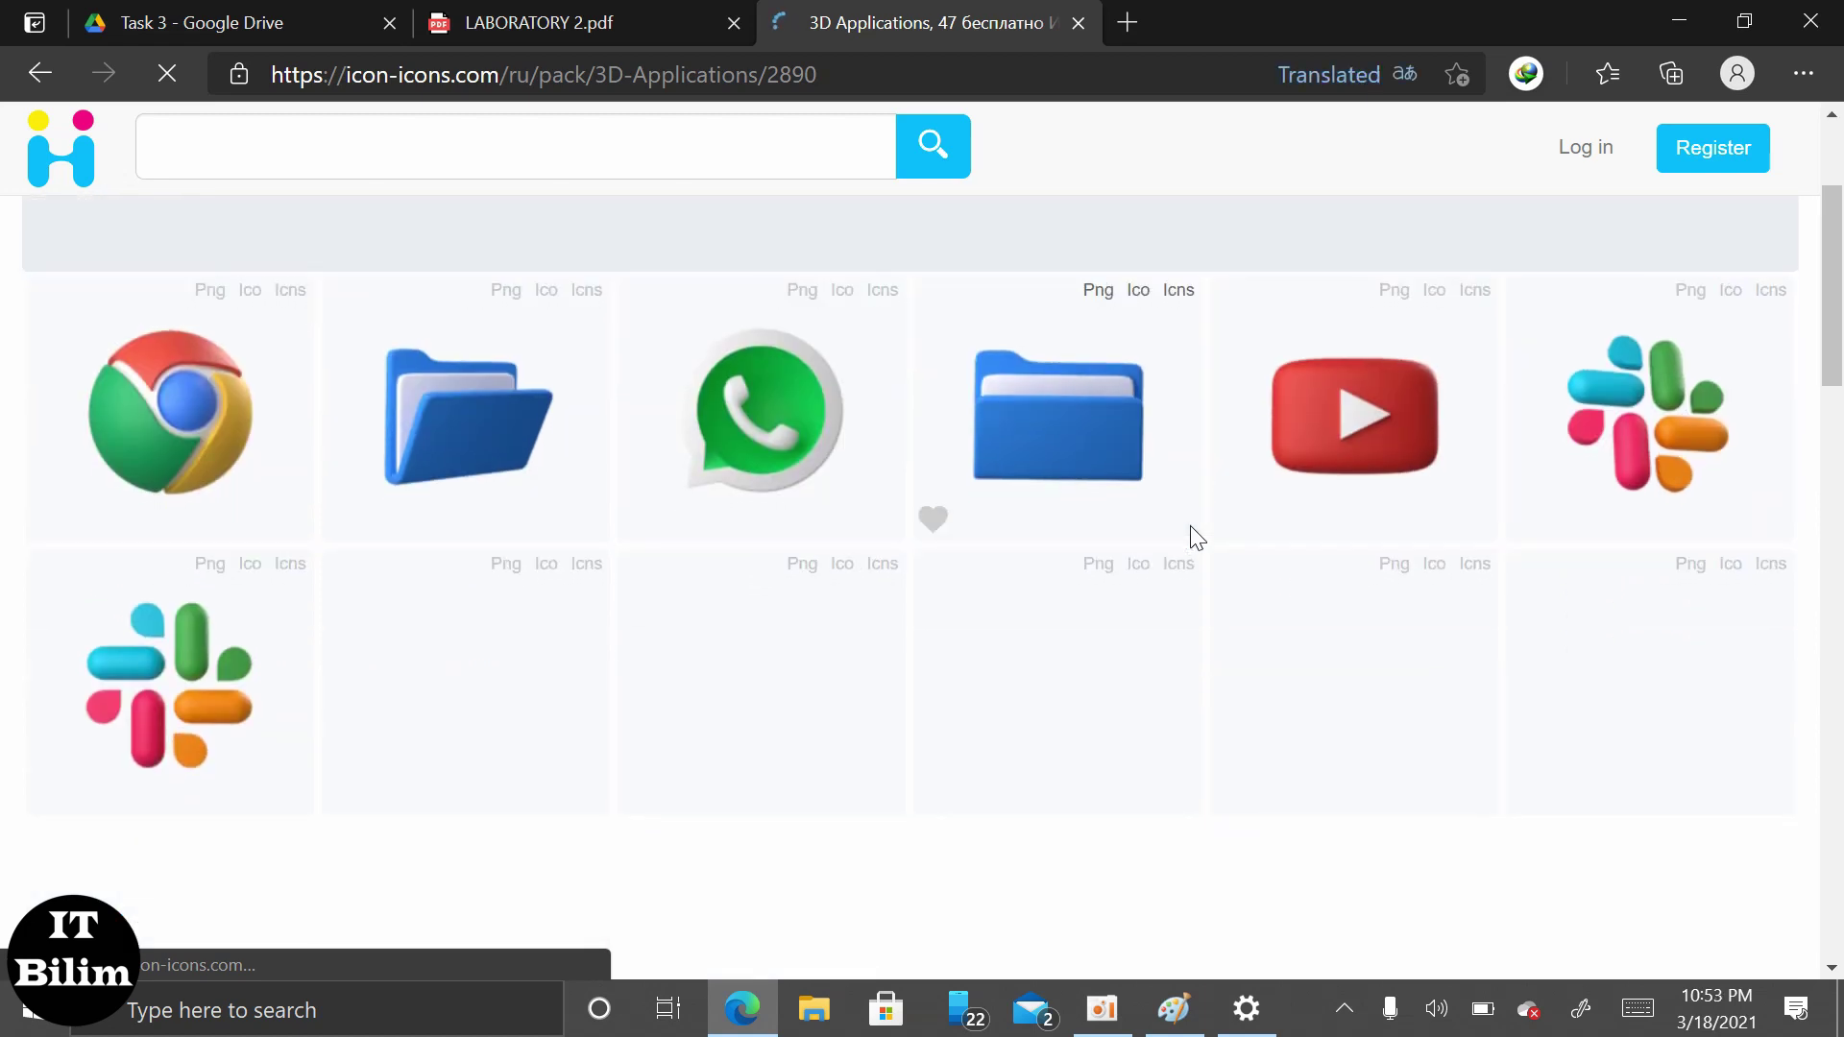
left_click(1667, 437)
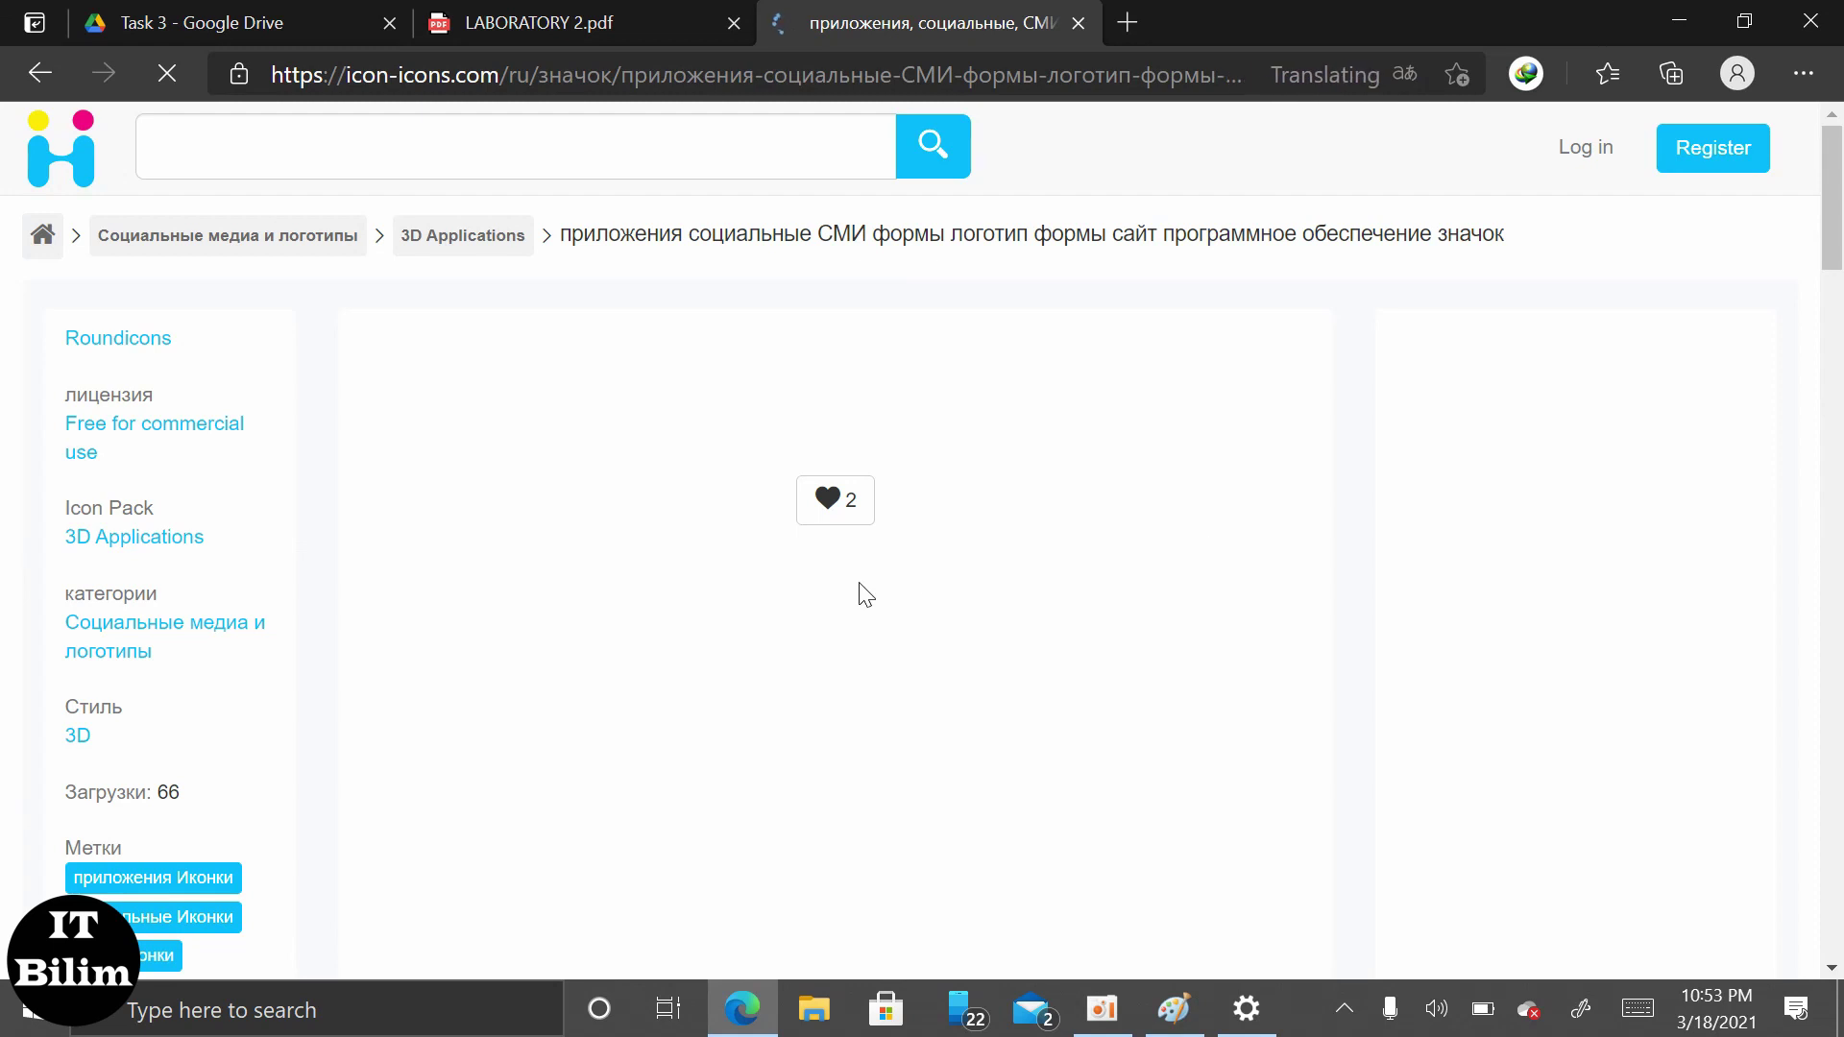
Download the Slack icon in ICO format and switch back to the LABORATORY 2.pdf tab
scroll(860, 584, "down", 1)
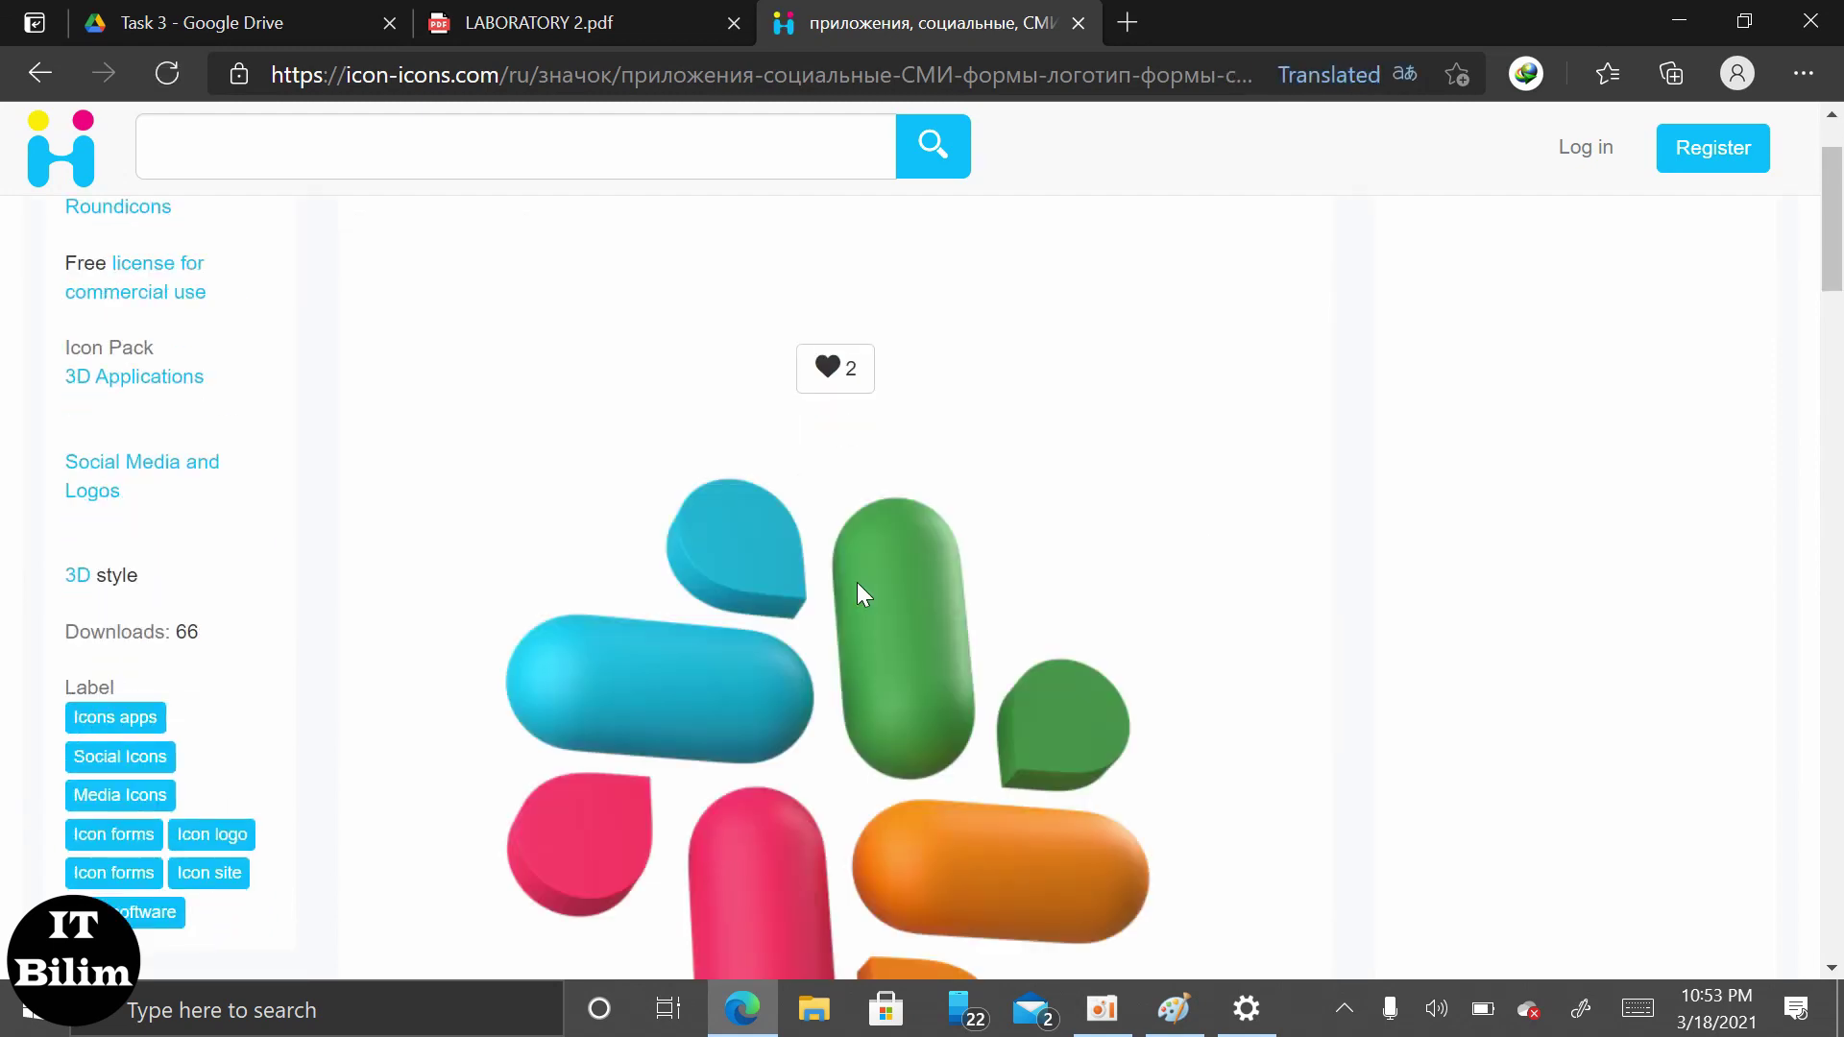
scroll(858, 583, "down", 2)
scroll(856, 587, "down", 3)
left_click(850, 745)
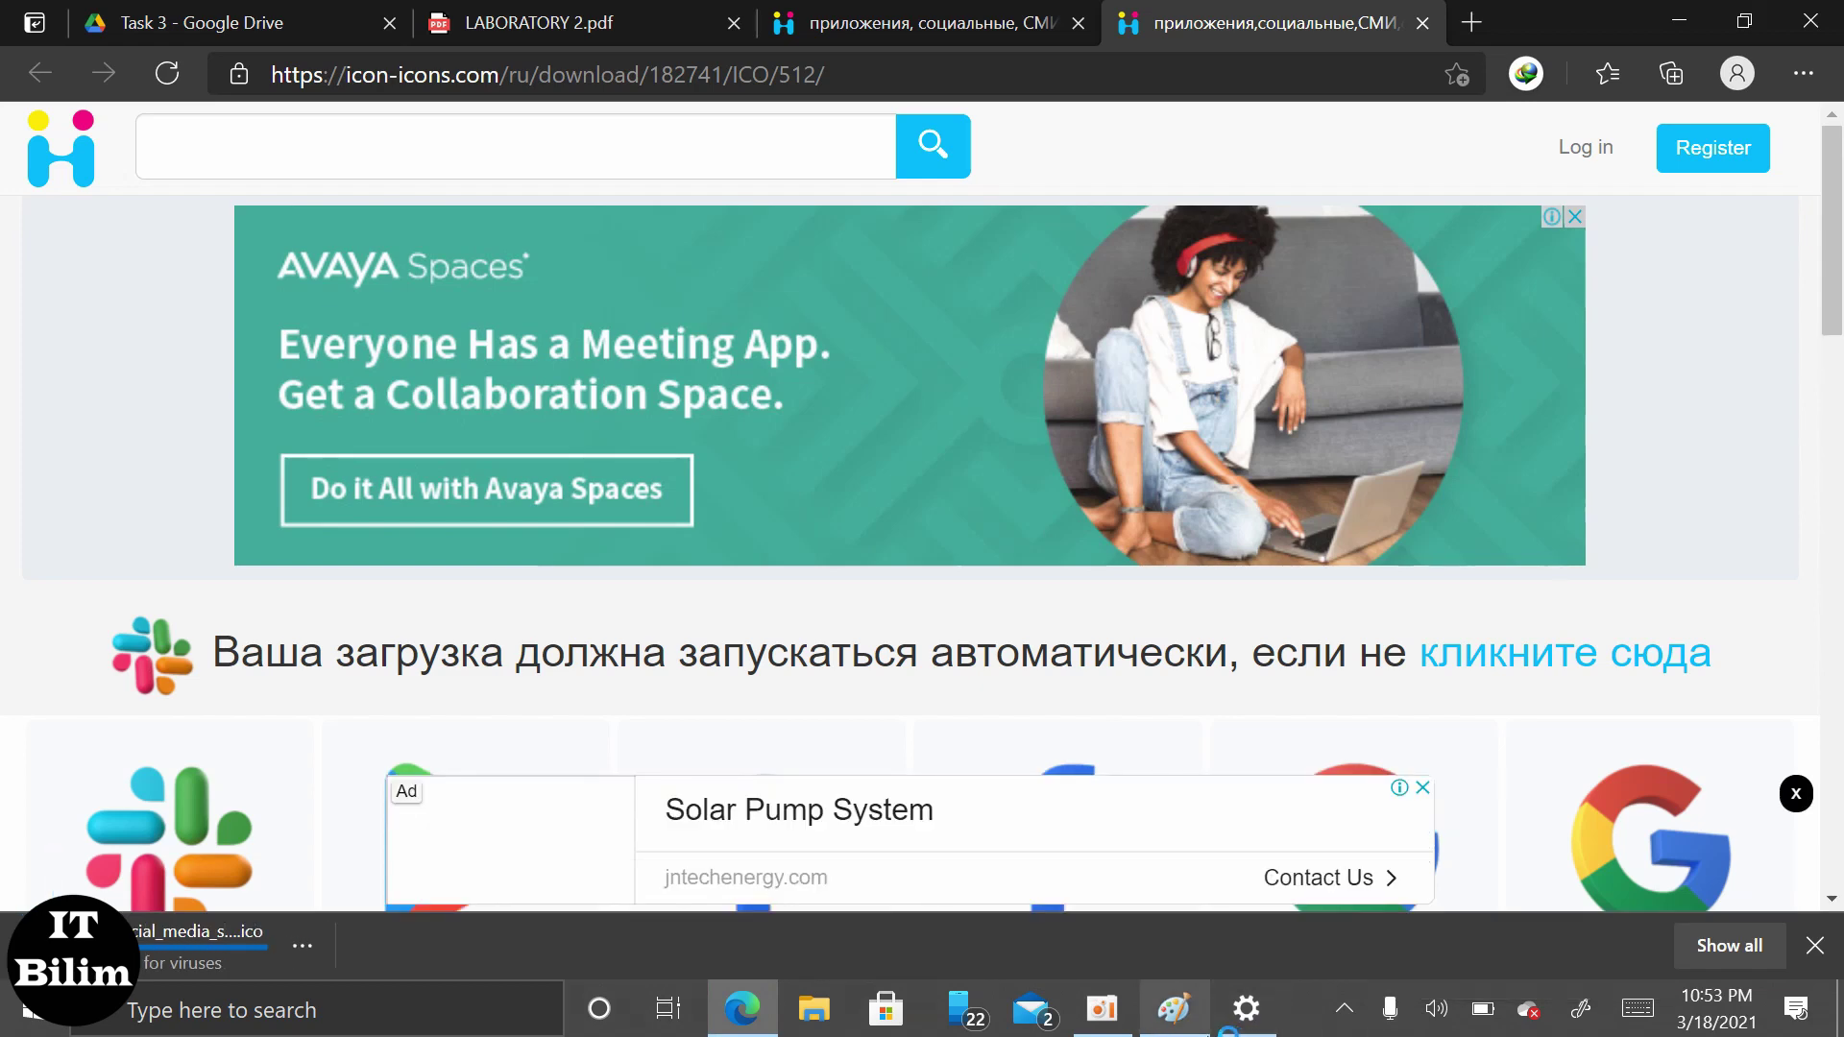
left_click(534, 27)
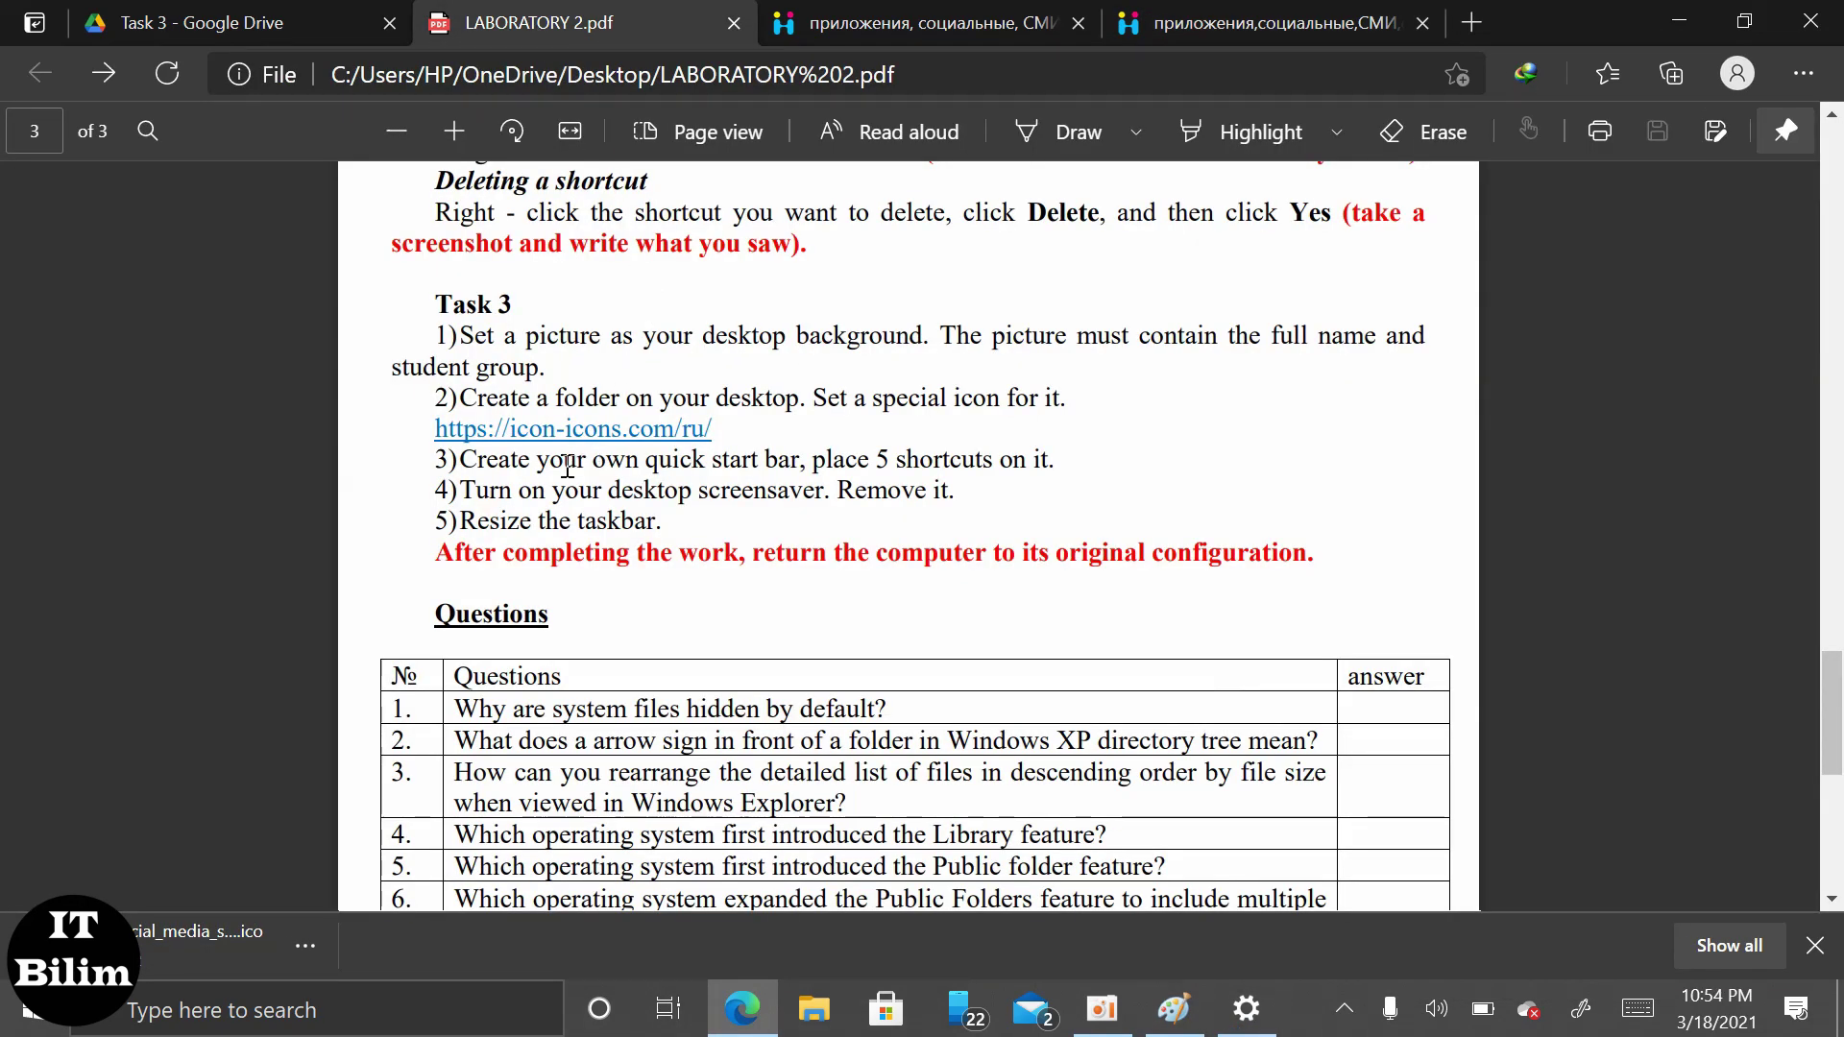
Highlight the special-icon instruction, minimize Edge, and right-click the icons folder on the desktop
left_click_drag(783, 391, 1087, 411)
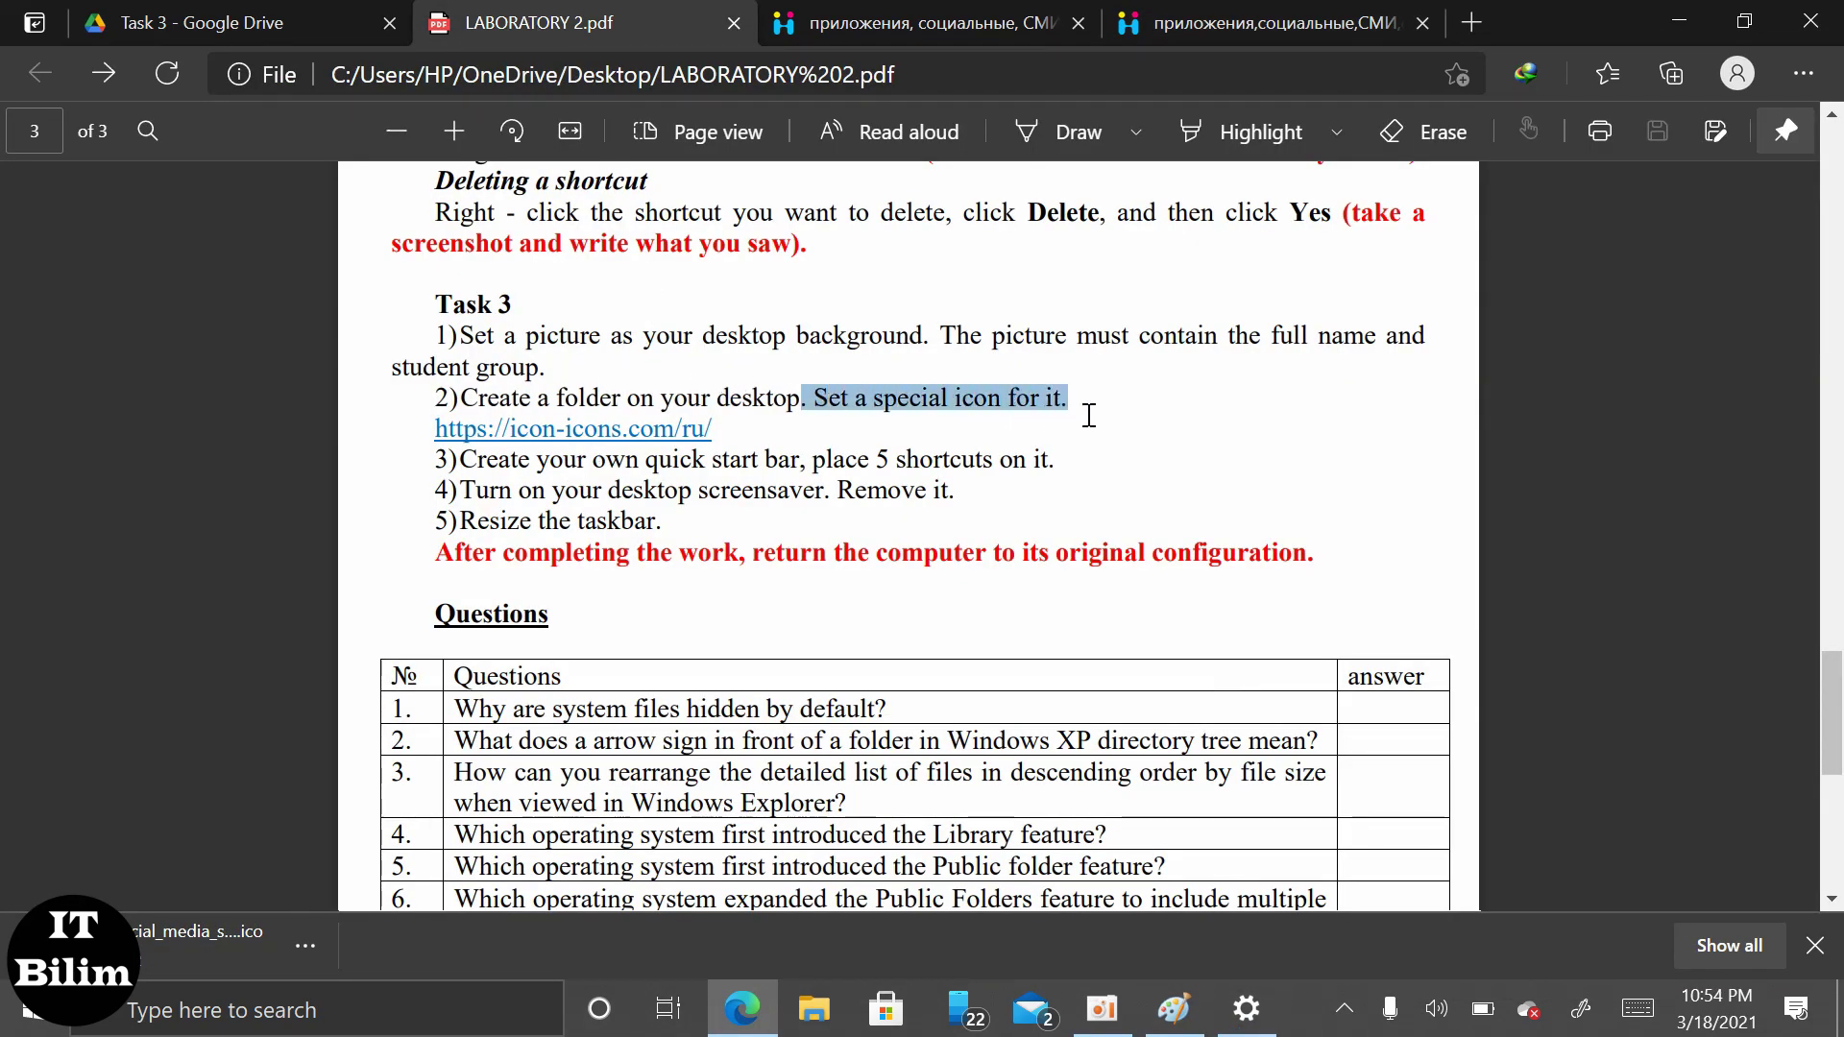
left_click(1374, 301)
left_click_drag(1344, 335, 1376, 336)
left_click(1688, 15)
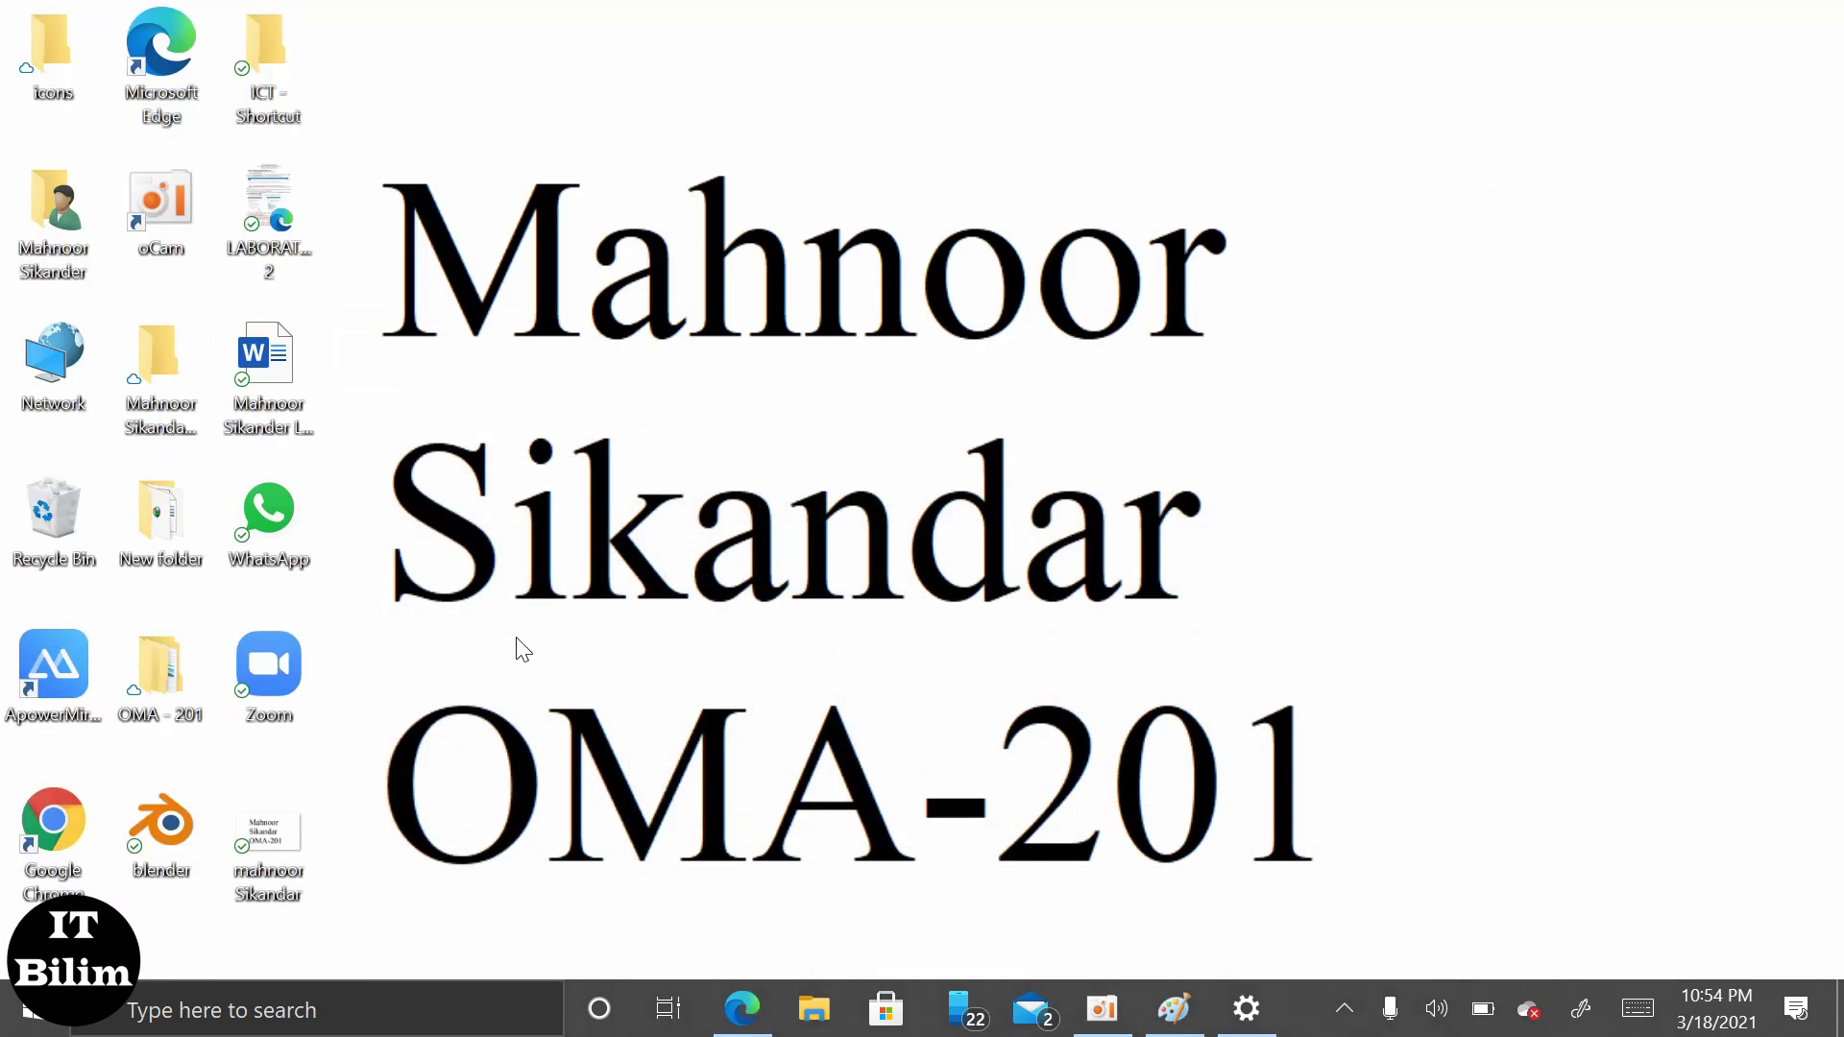
left_click(305, 838)
left_click(780, 553)
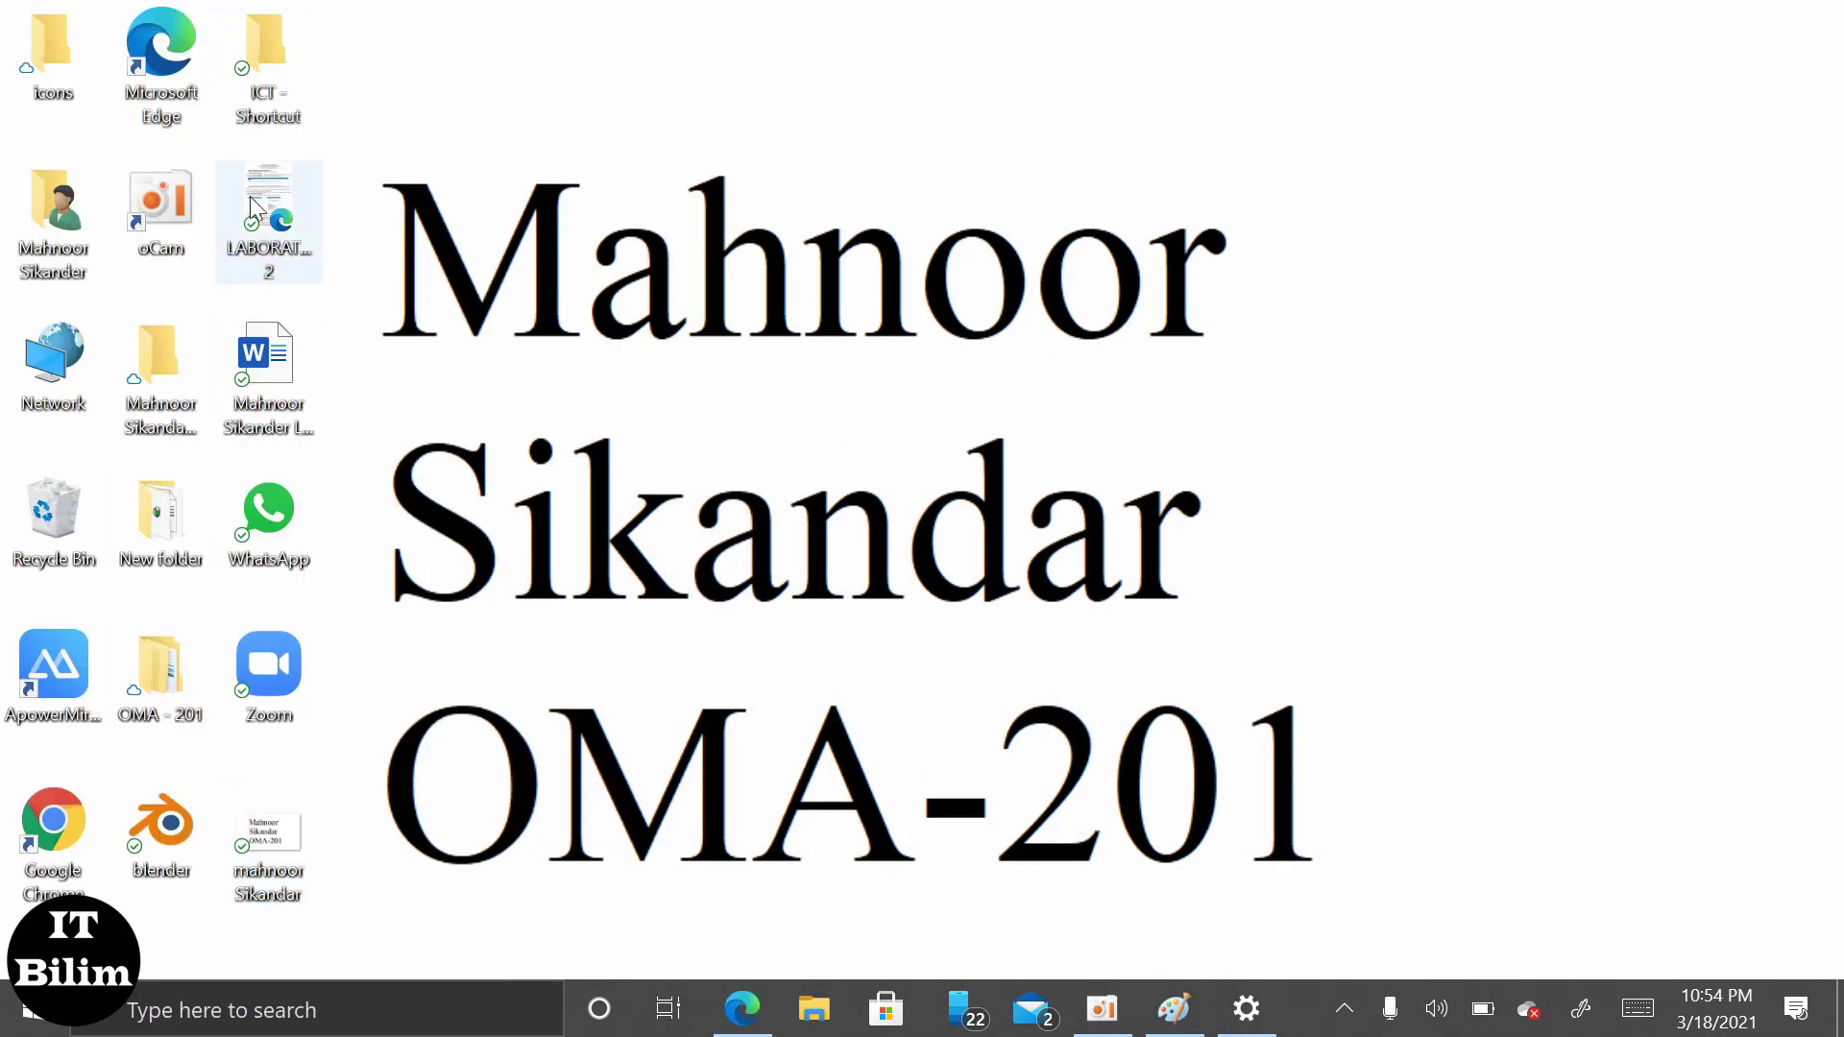
right_click(65, 71)
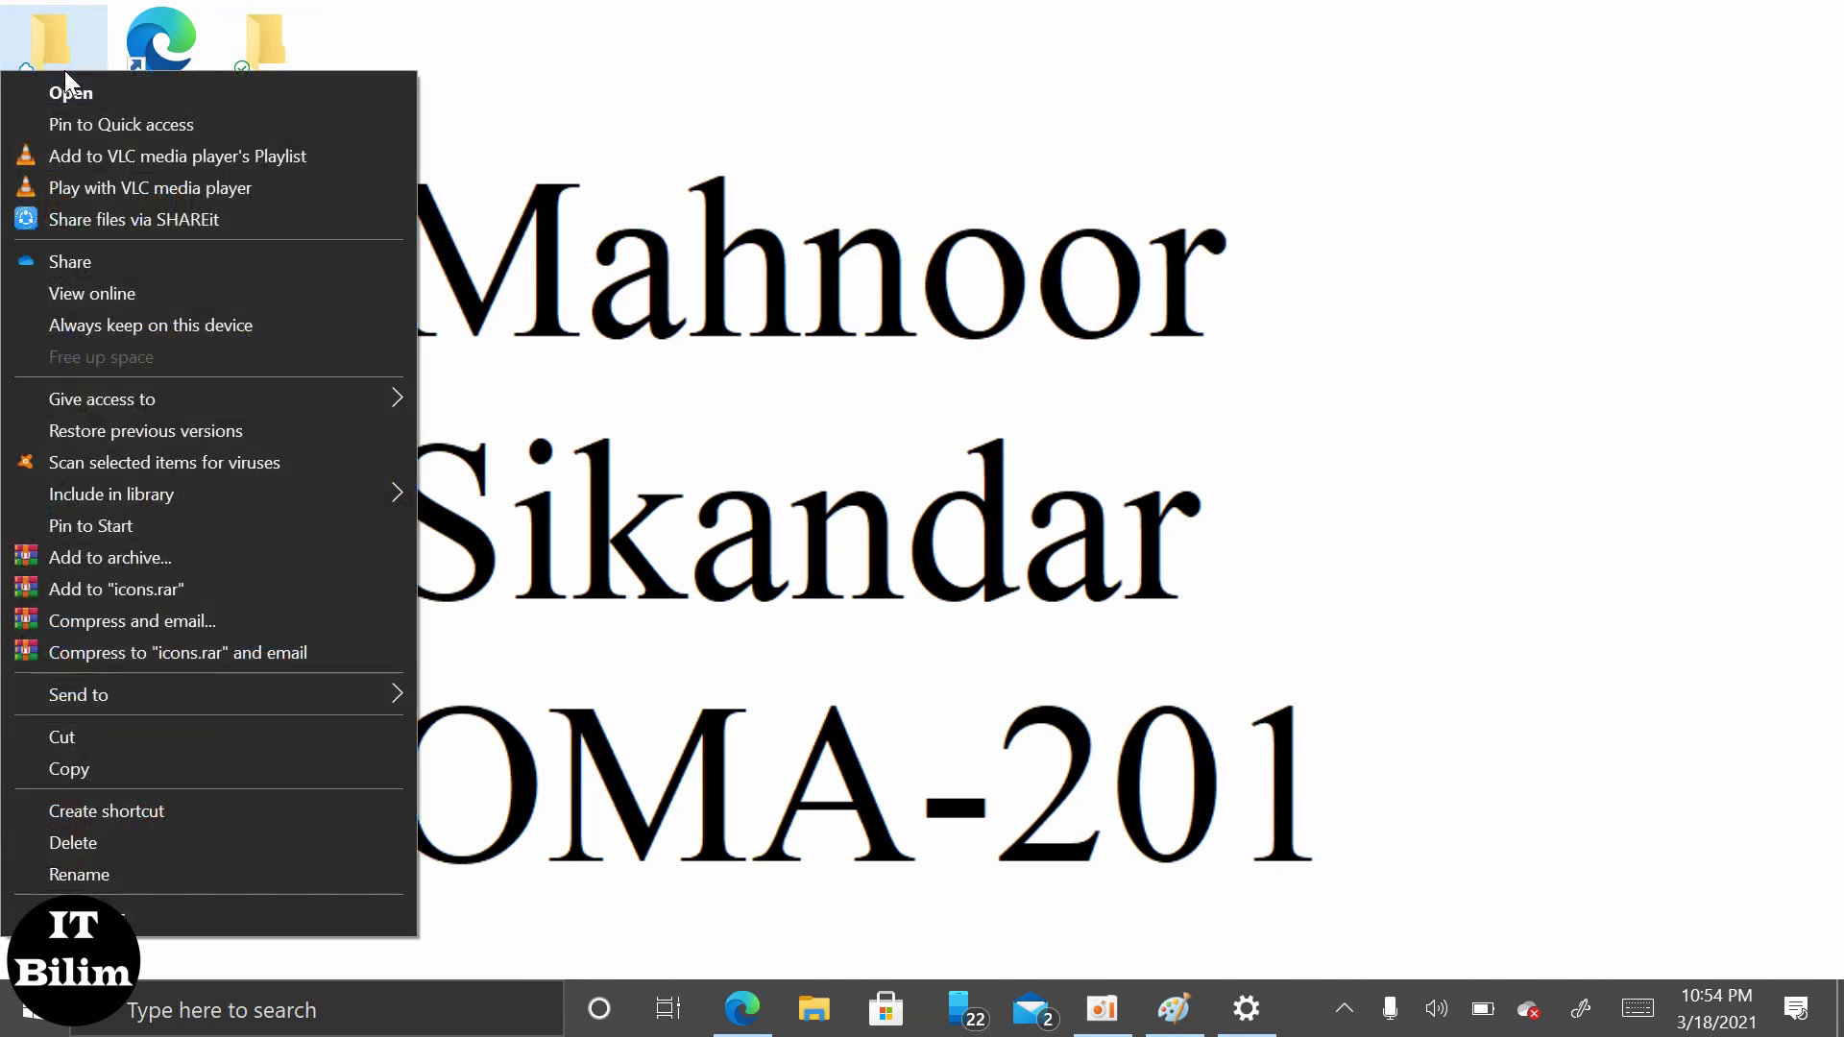
Give the icons folder the Slack .ico from Downloads as its custom icon, via folder properties
left_click(148, 903)
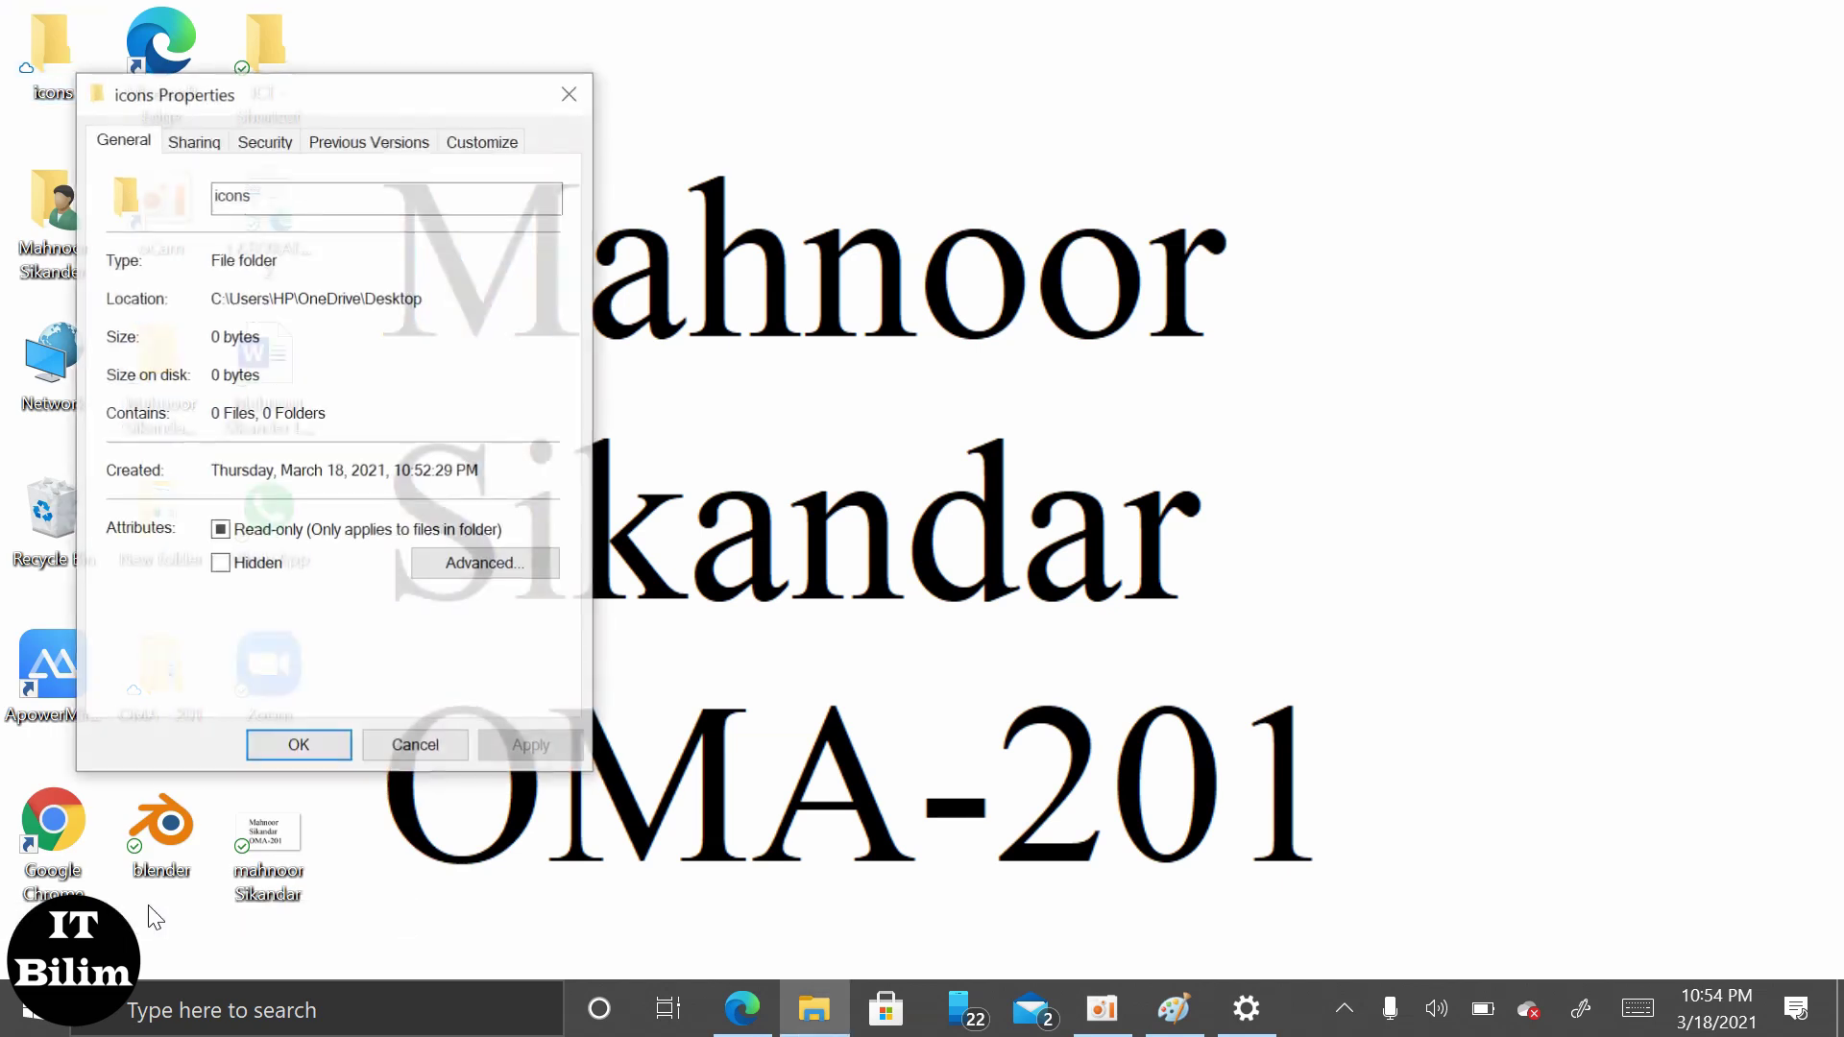
left_click(468, 140)
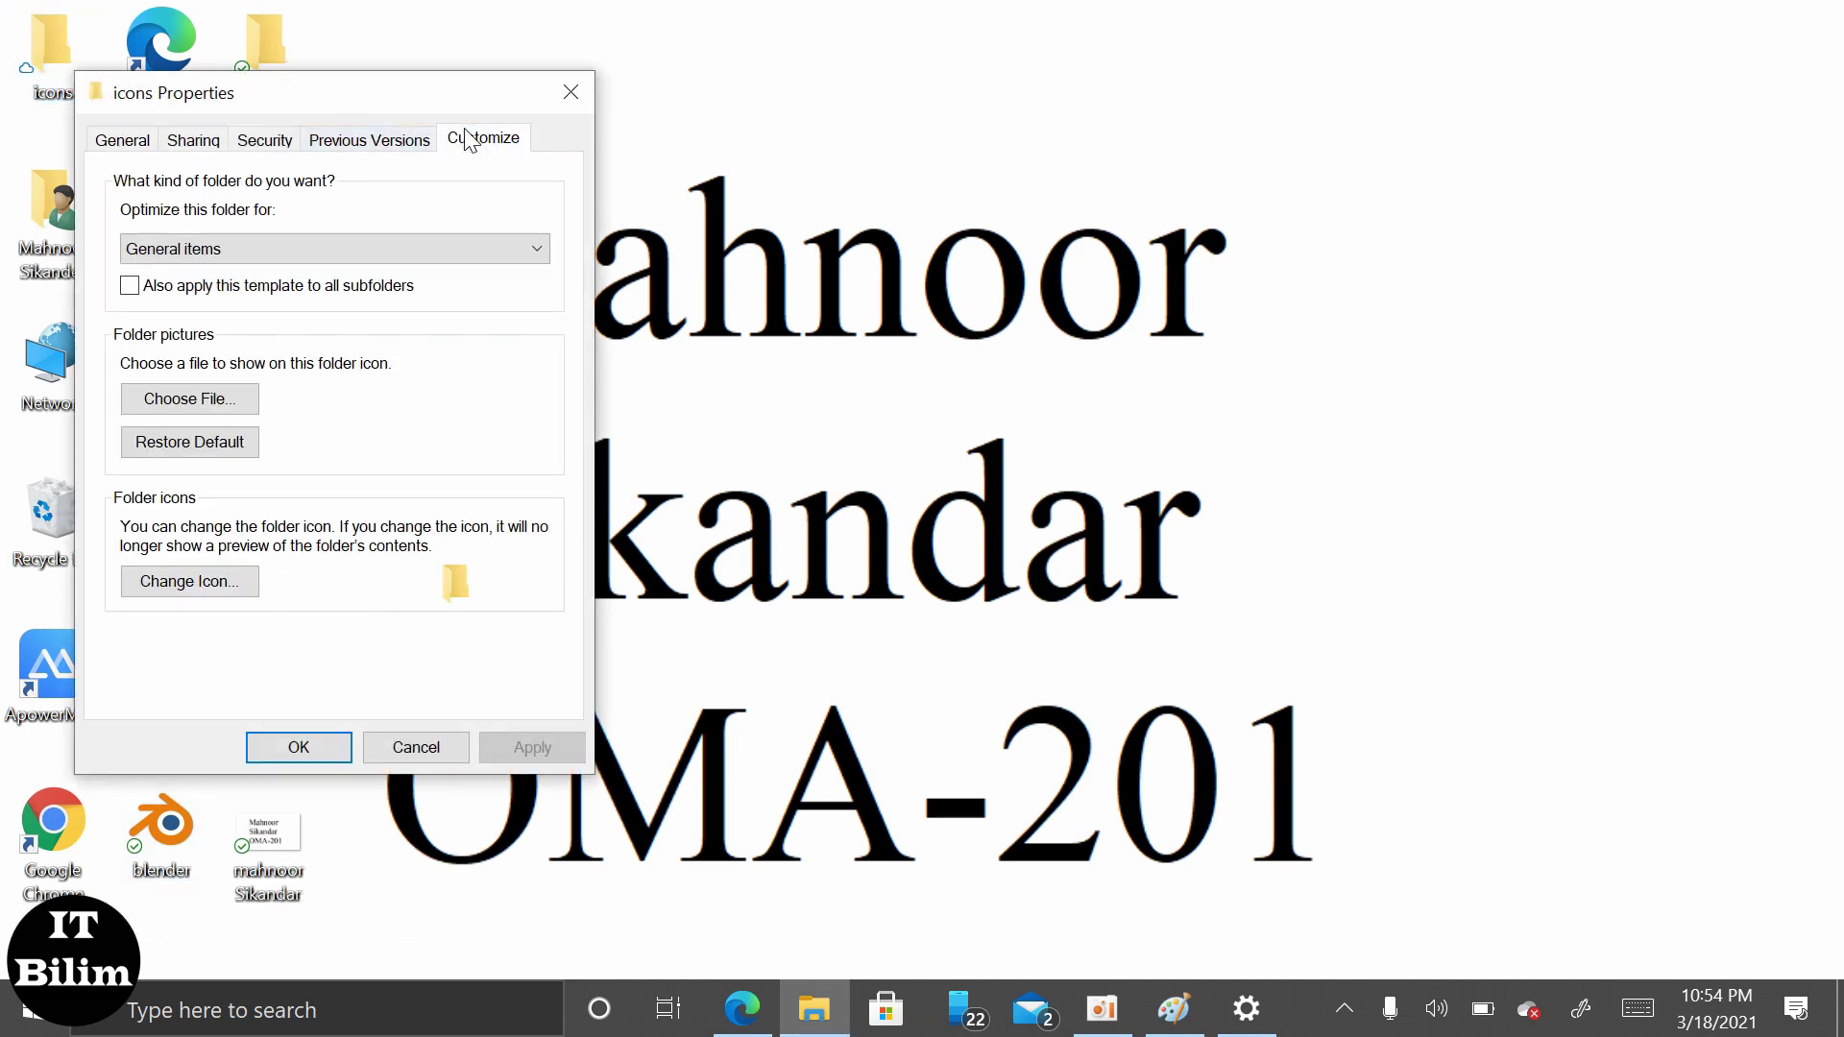
left_click(234, 579)
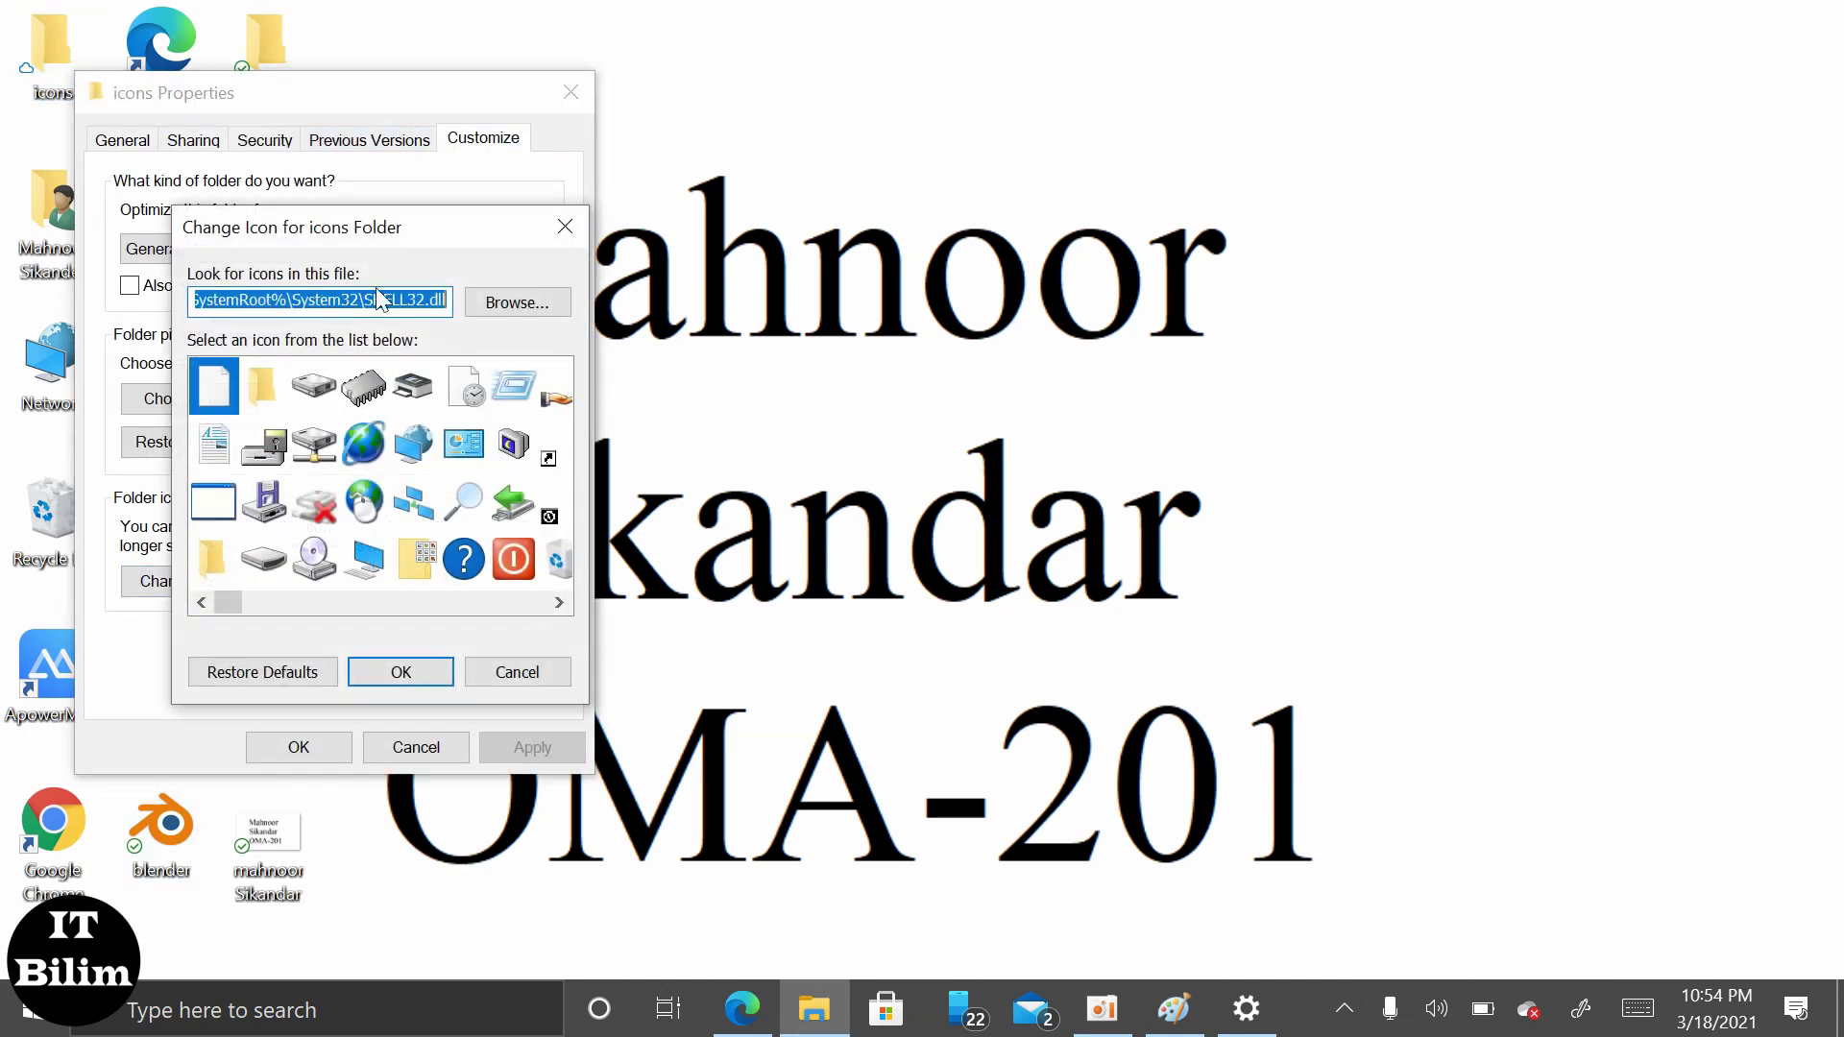
left_click(470, 303)
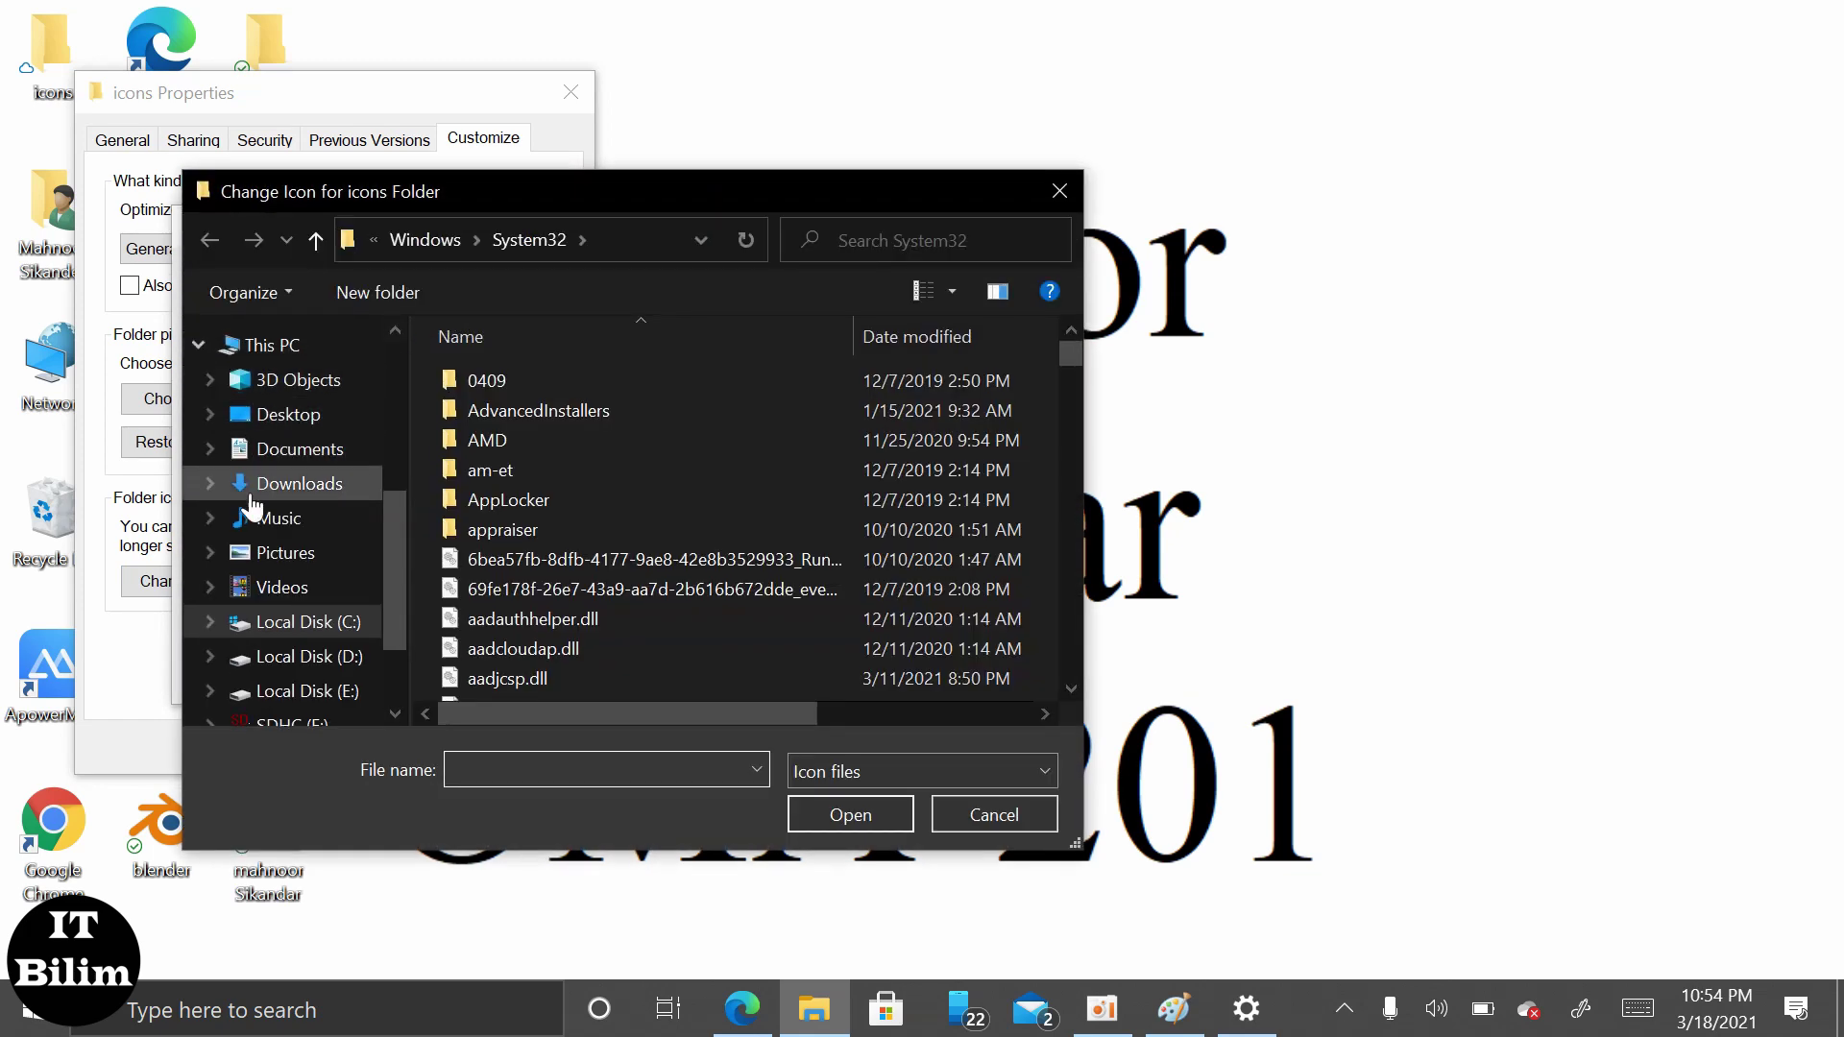
scroll(269, 519, "down", 1)
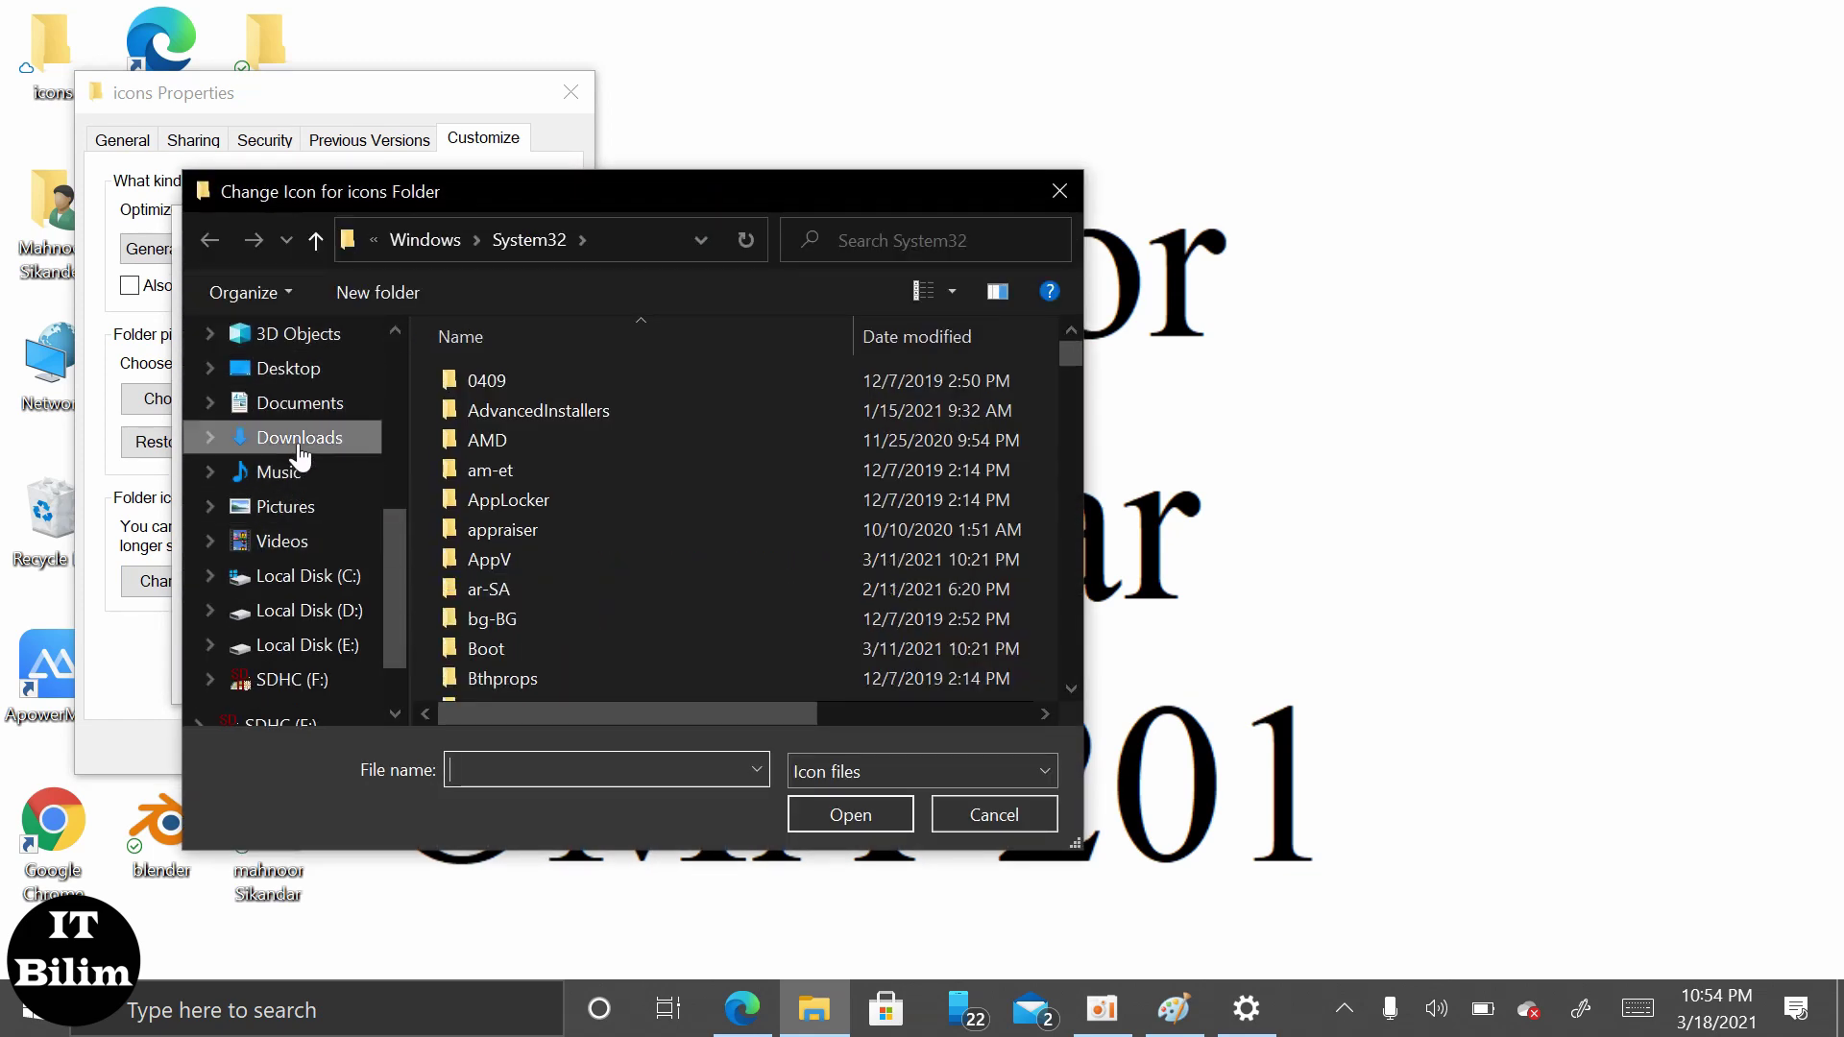
left_click(298, 438)
left_click(469, 422)
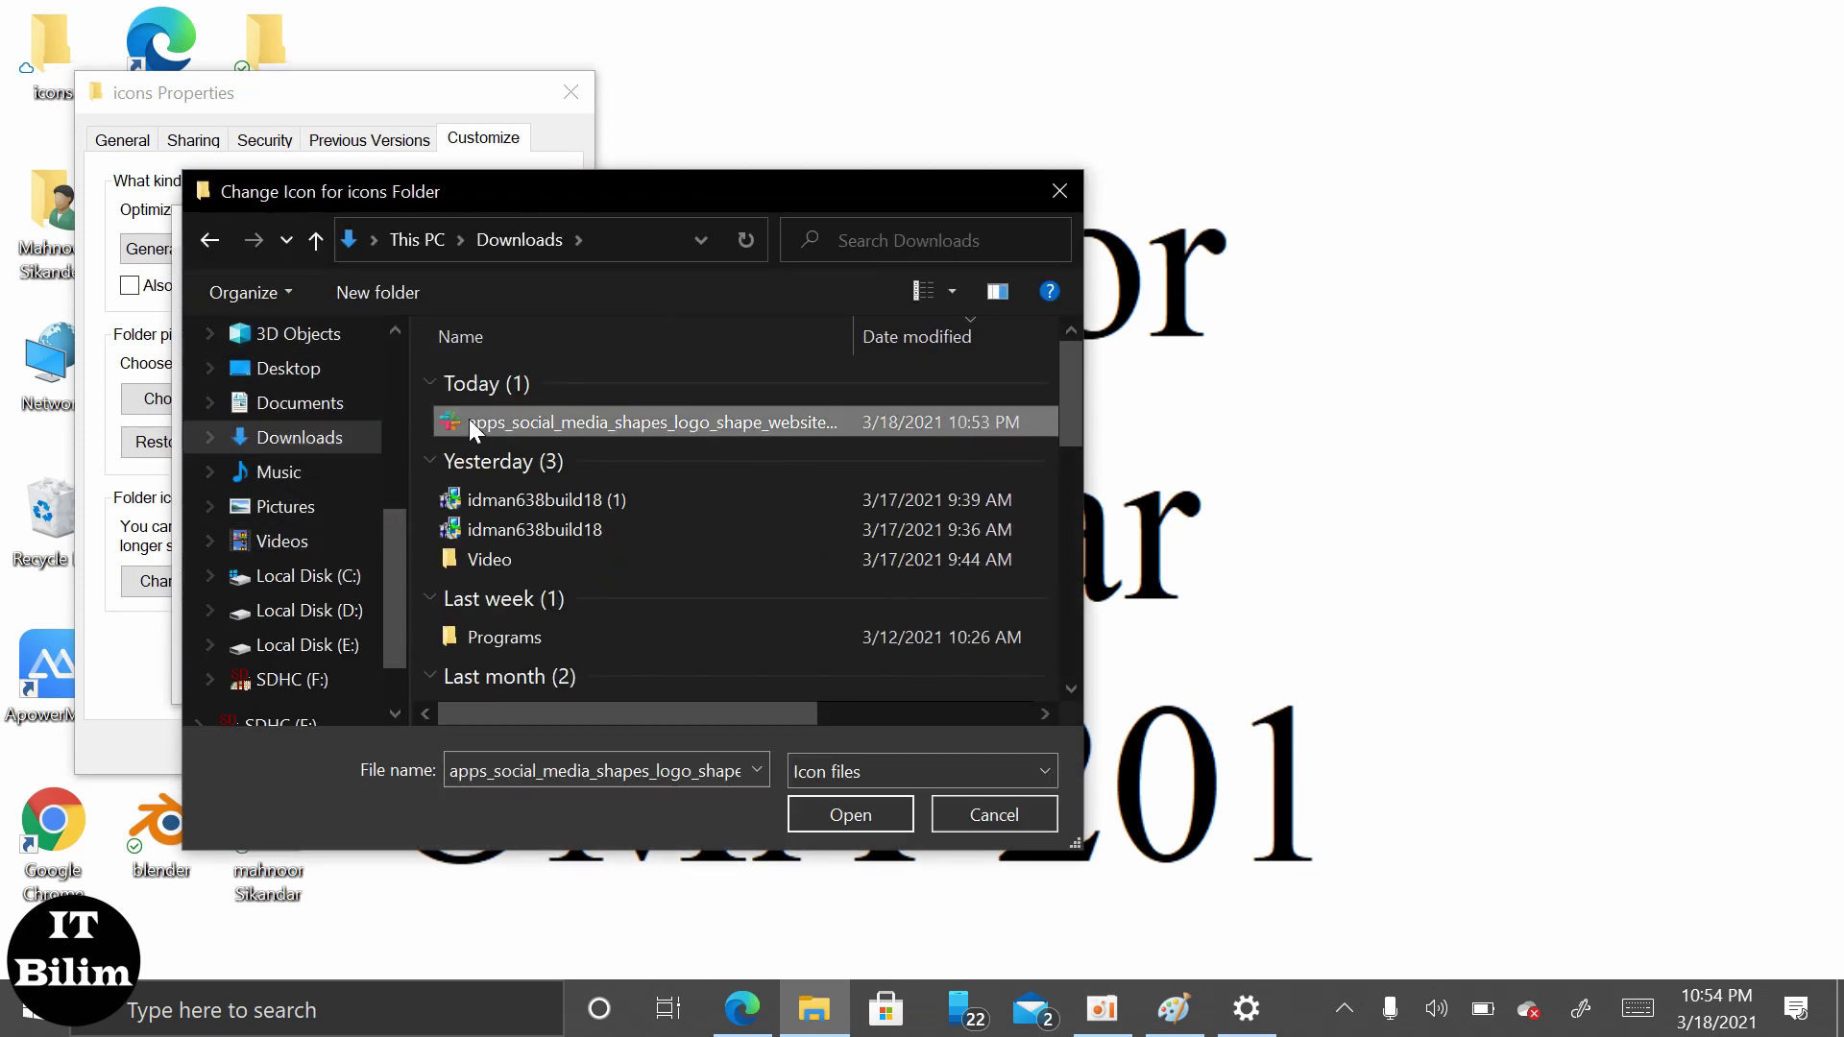
left_click(845, 813)
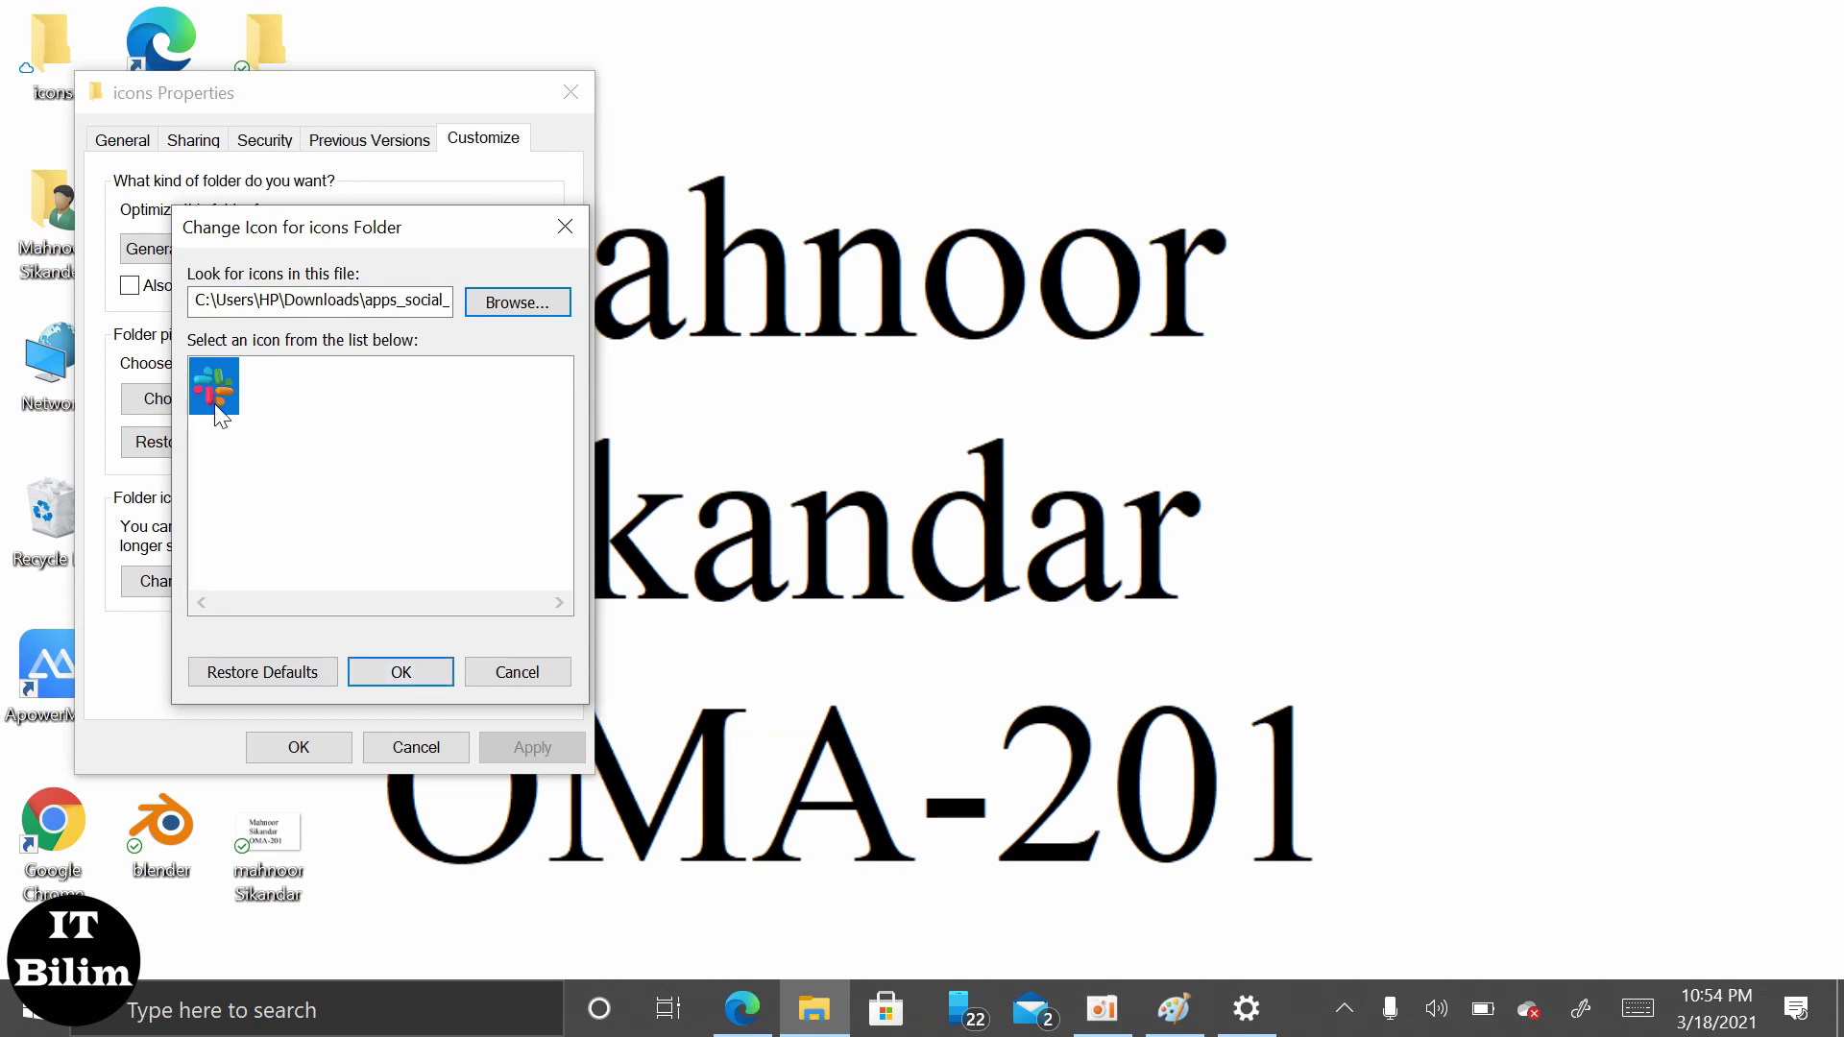
left_click(396, 676)
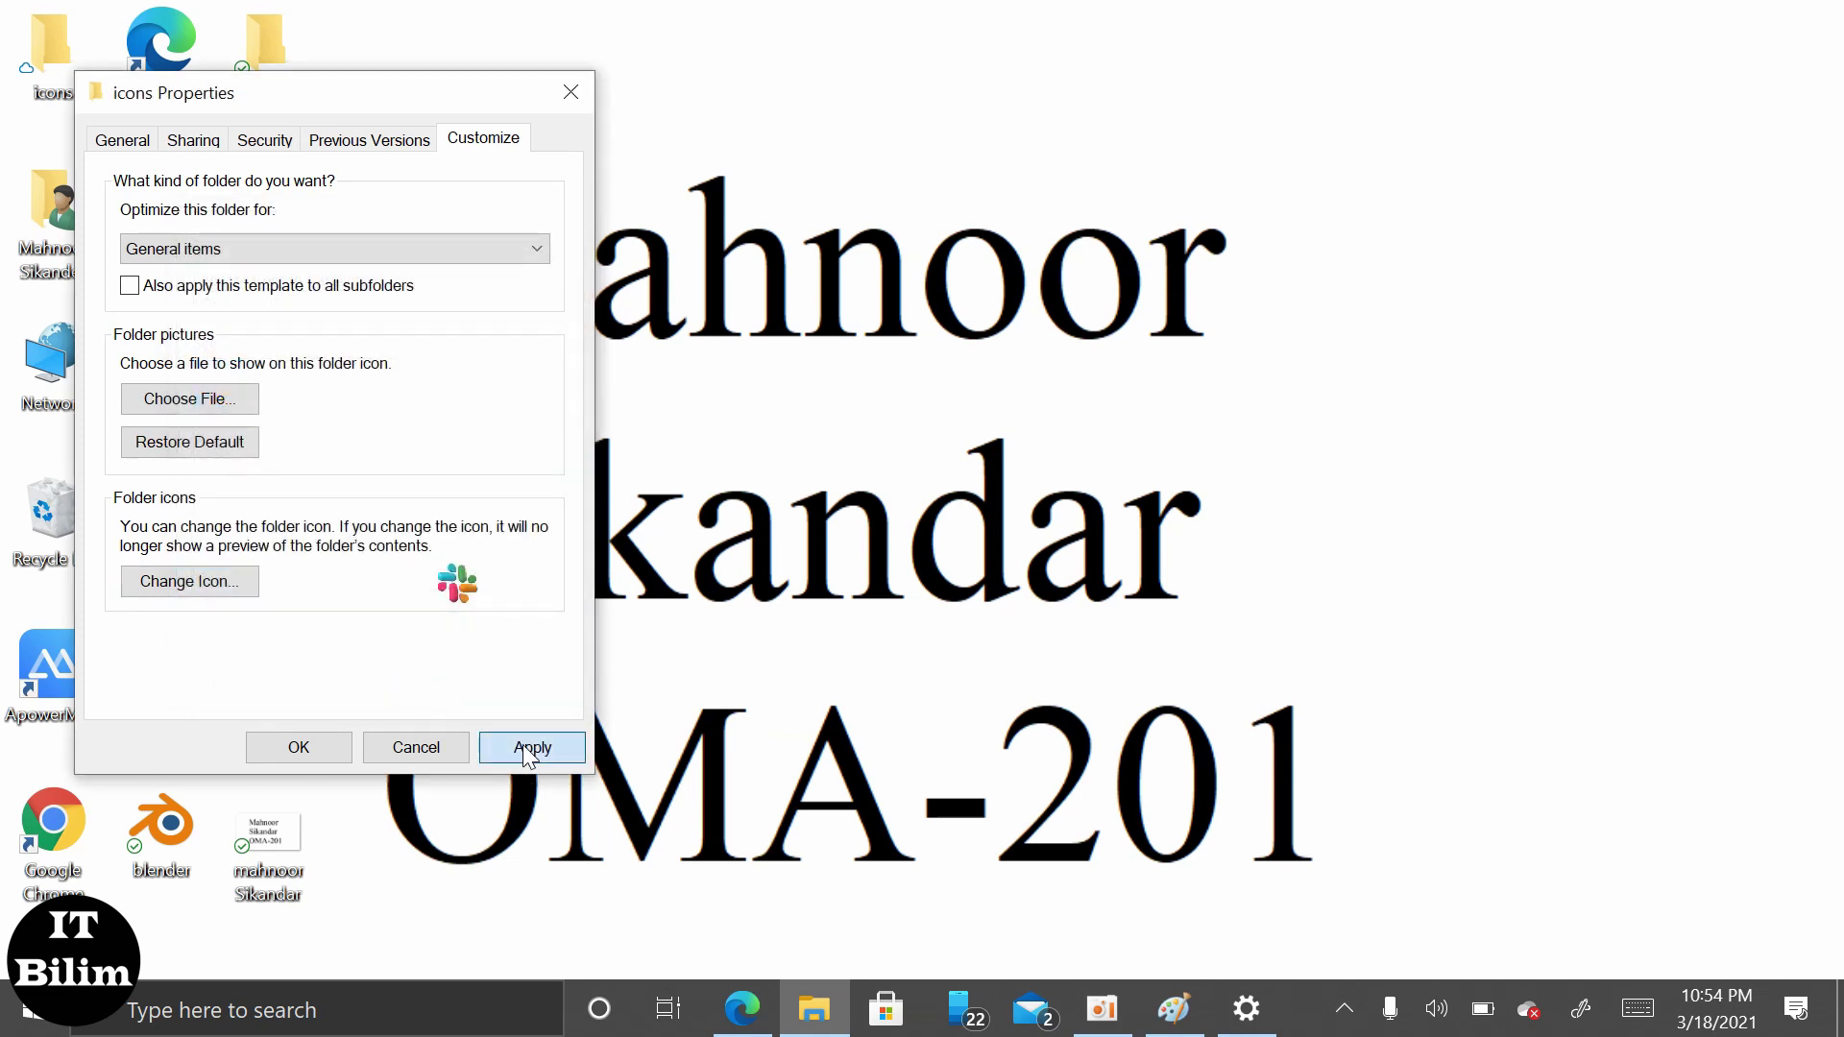
left_click(523, 745)
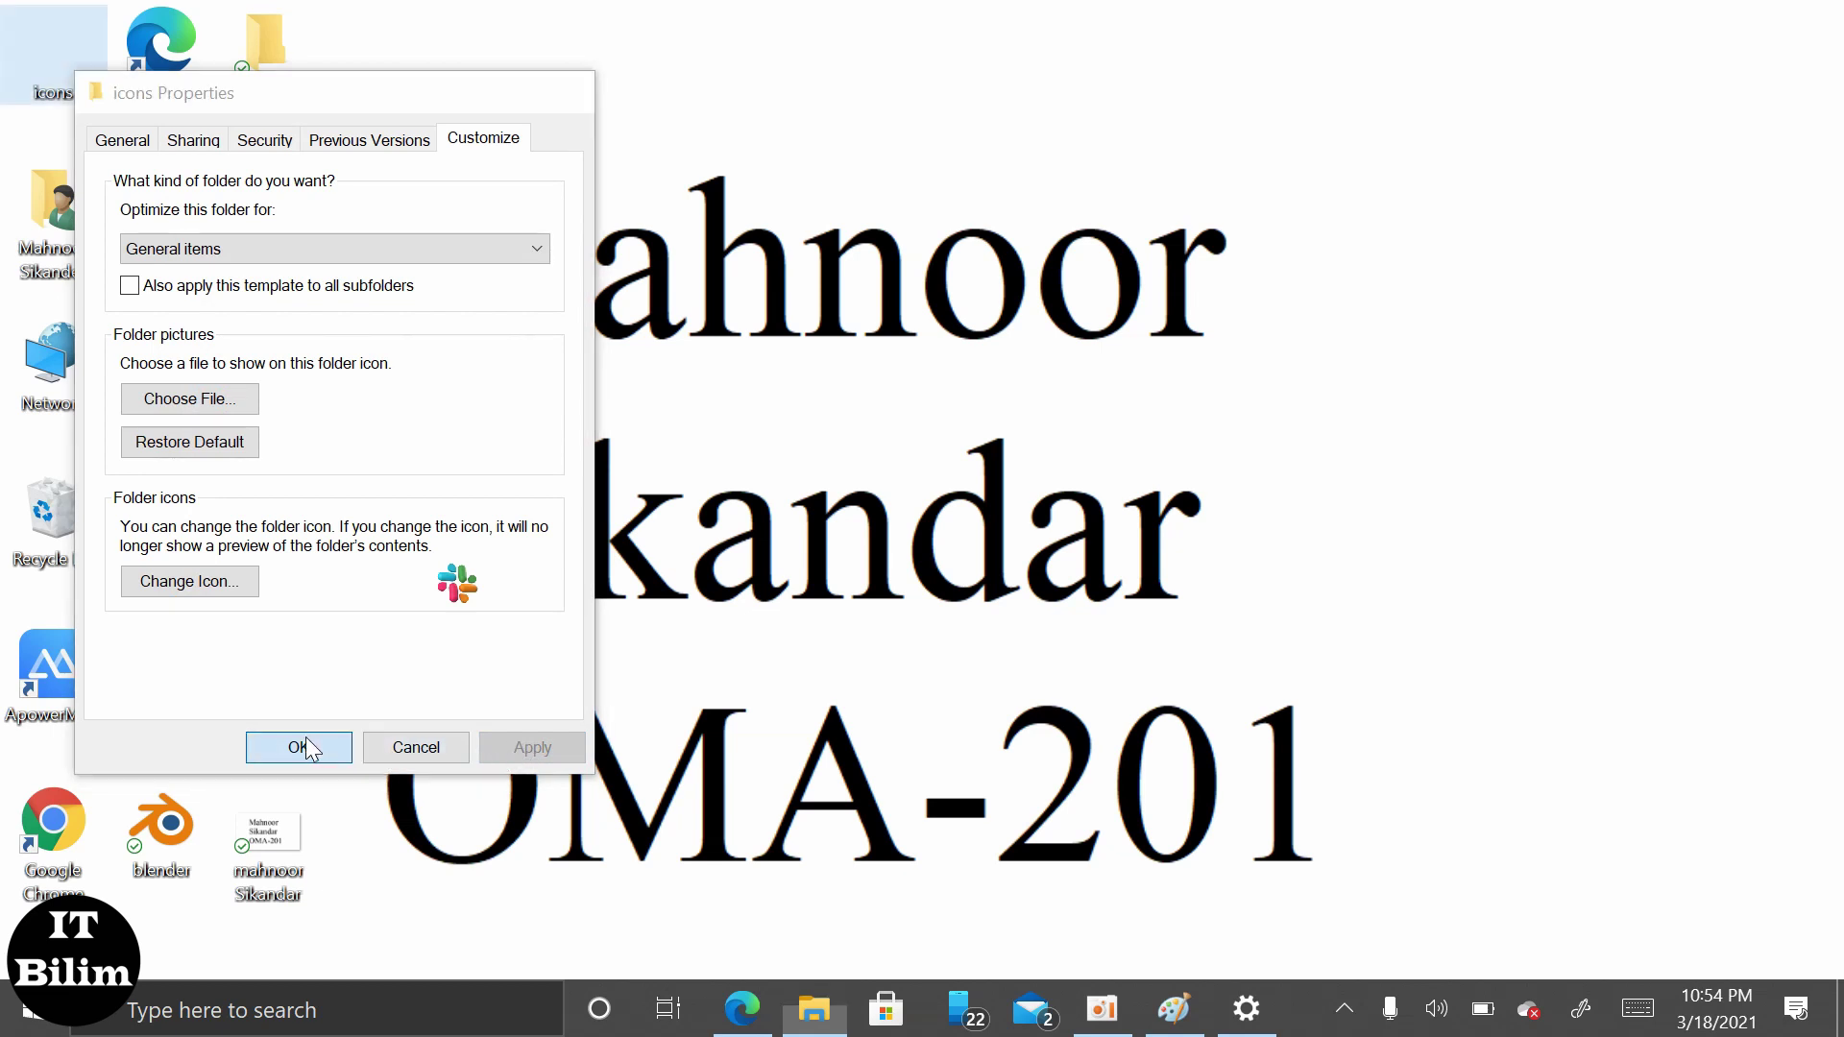
left_click(310, 747)
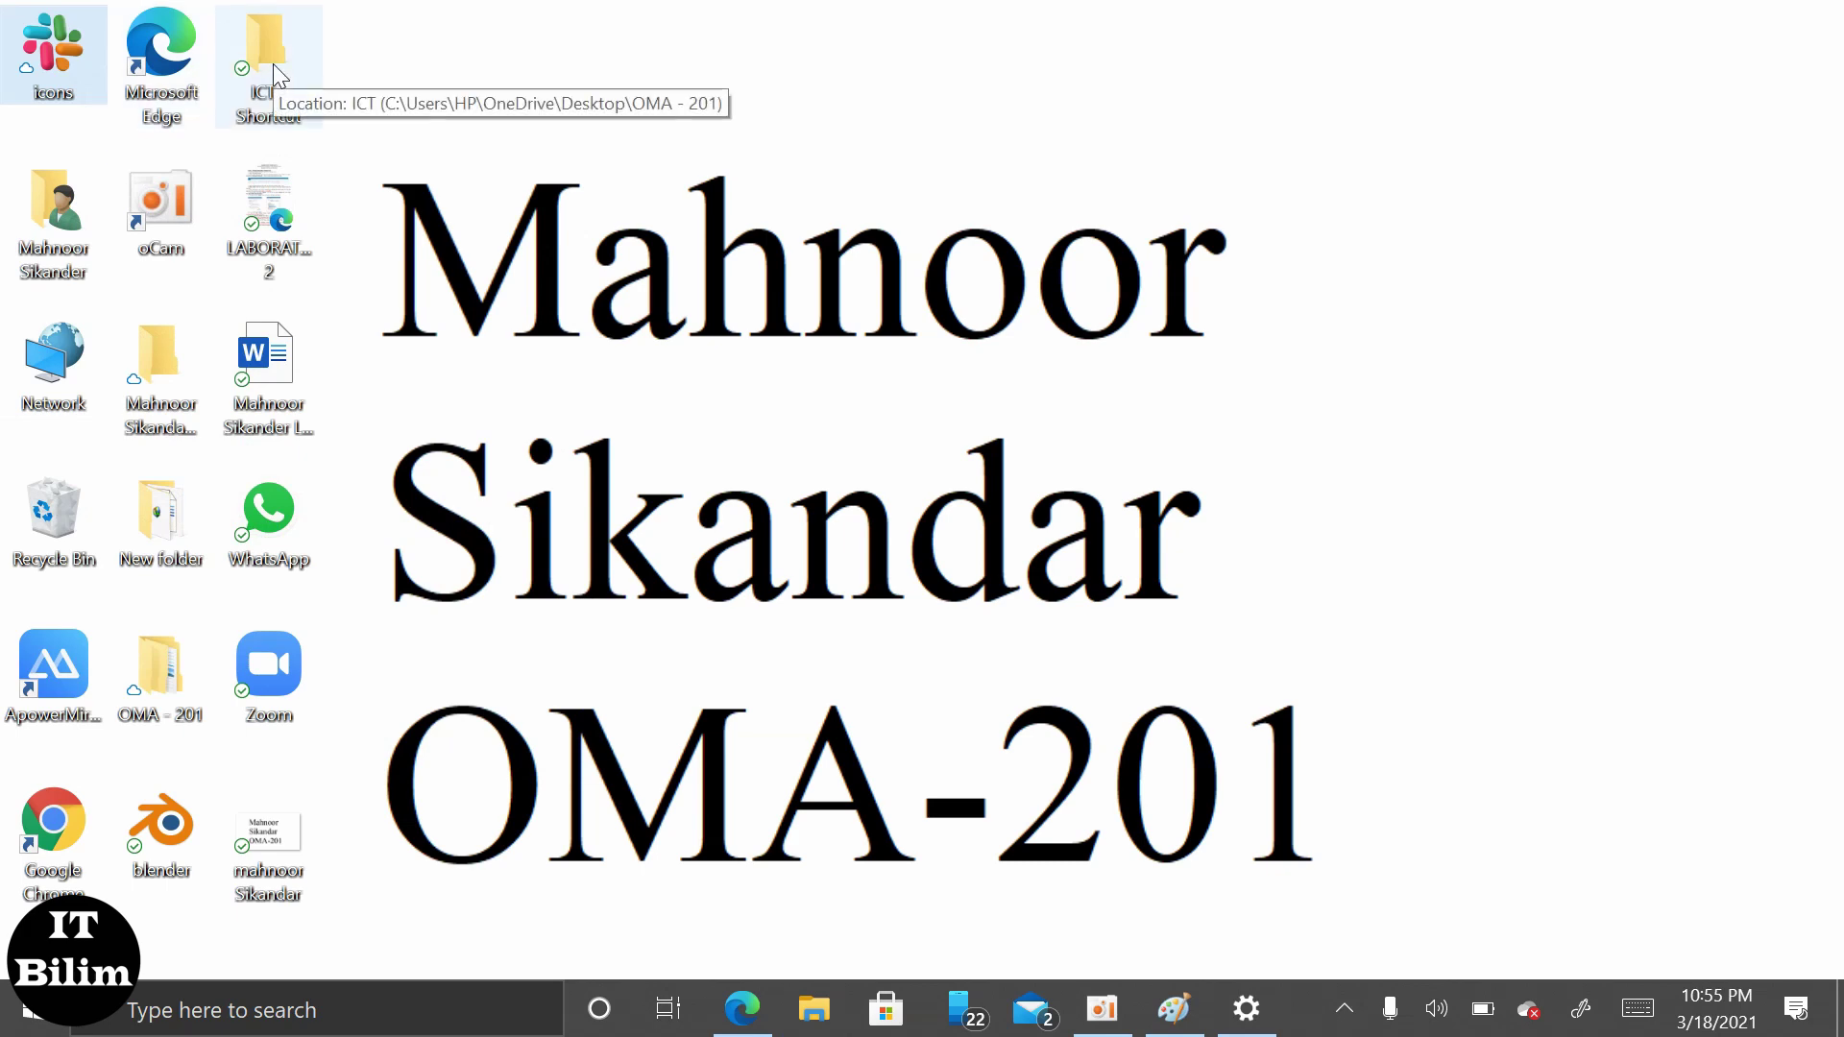
left_click(748, 978)
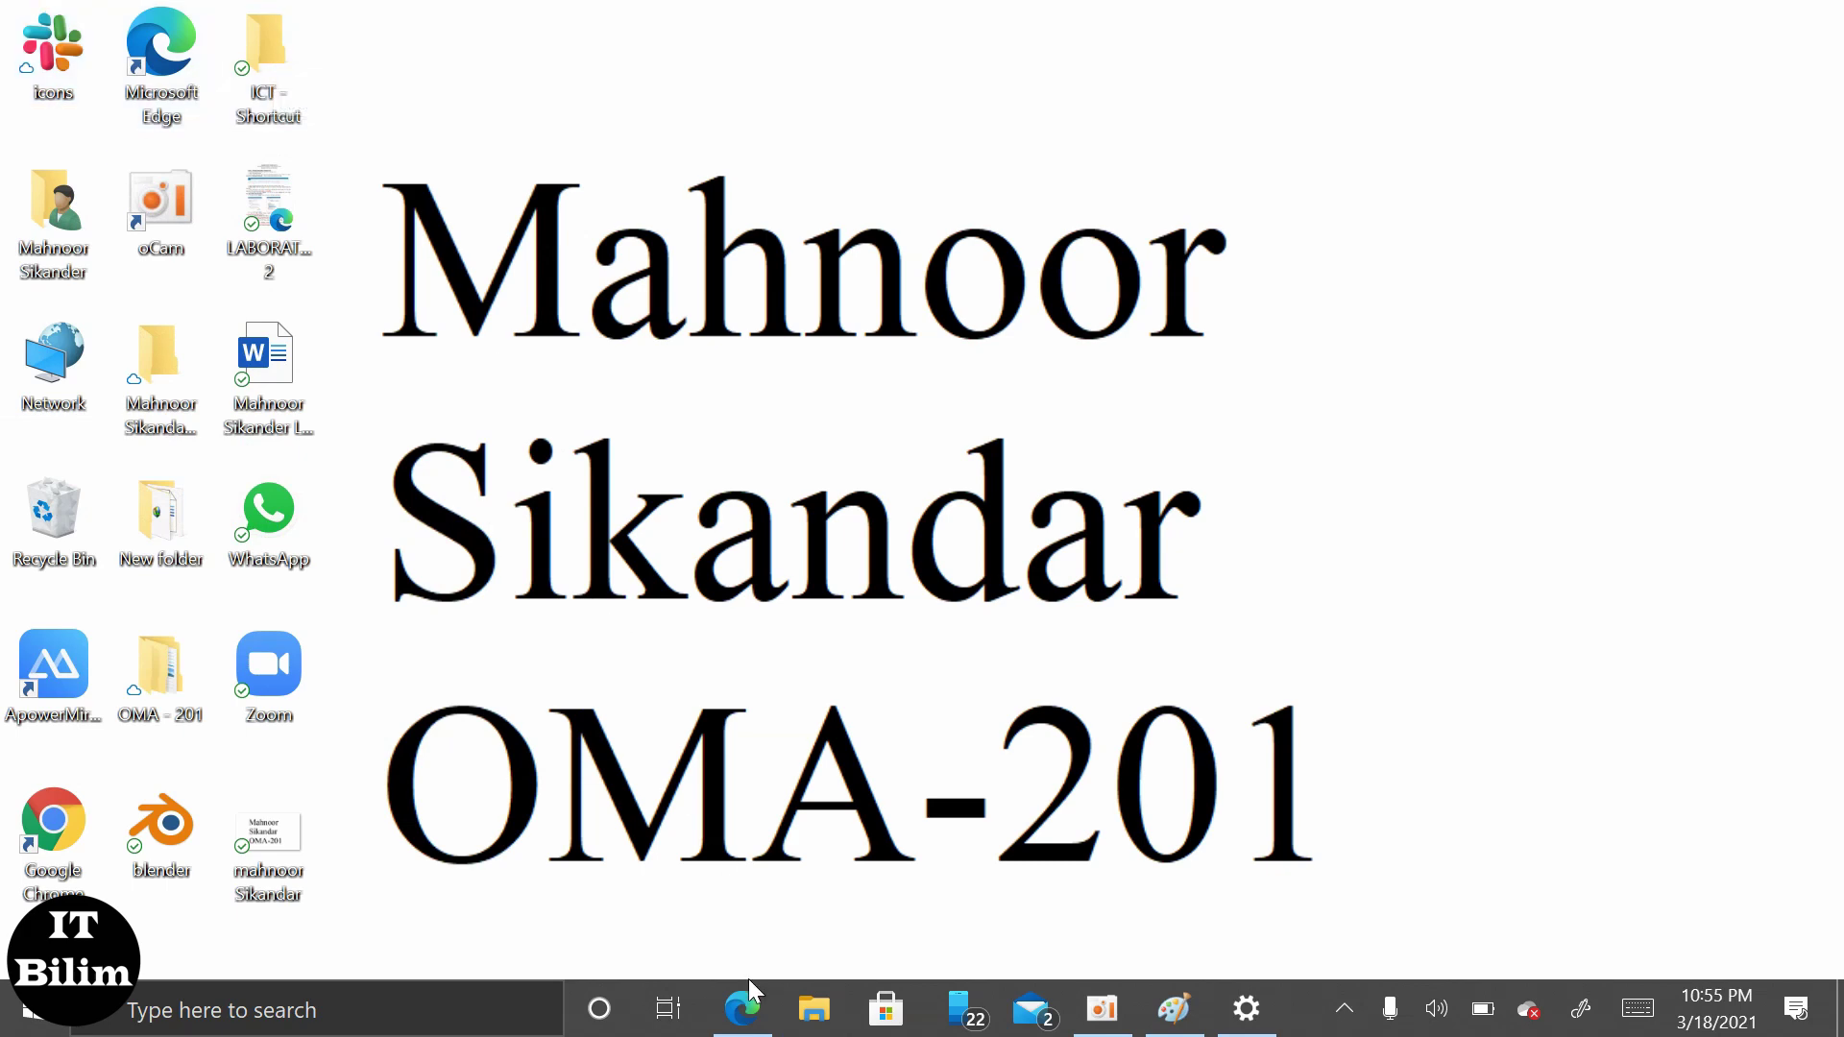
Restore Edge and look over the logo icon tab and the icon download tab
left_click(754, 1010)
left_click(888, 18)
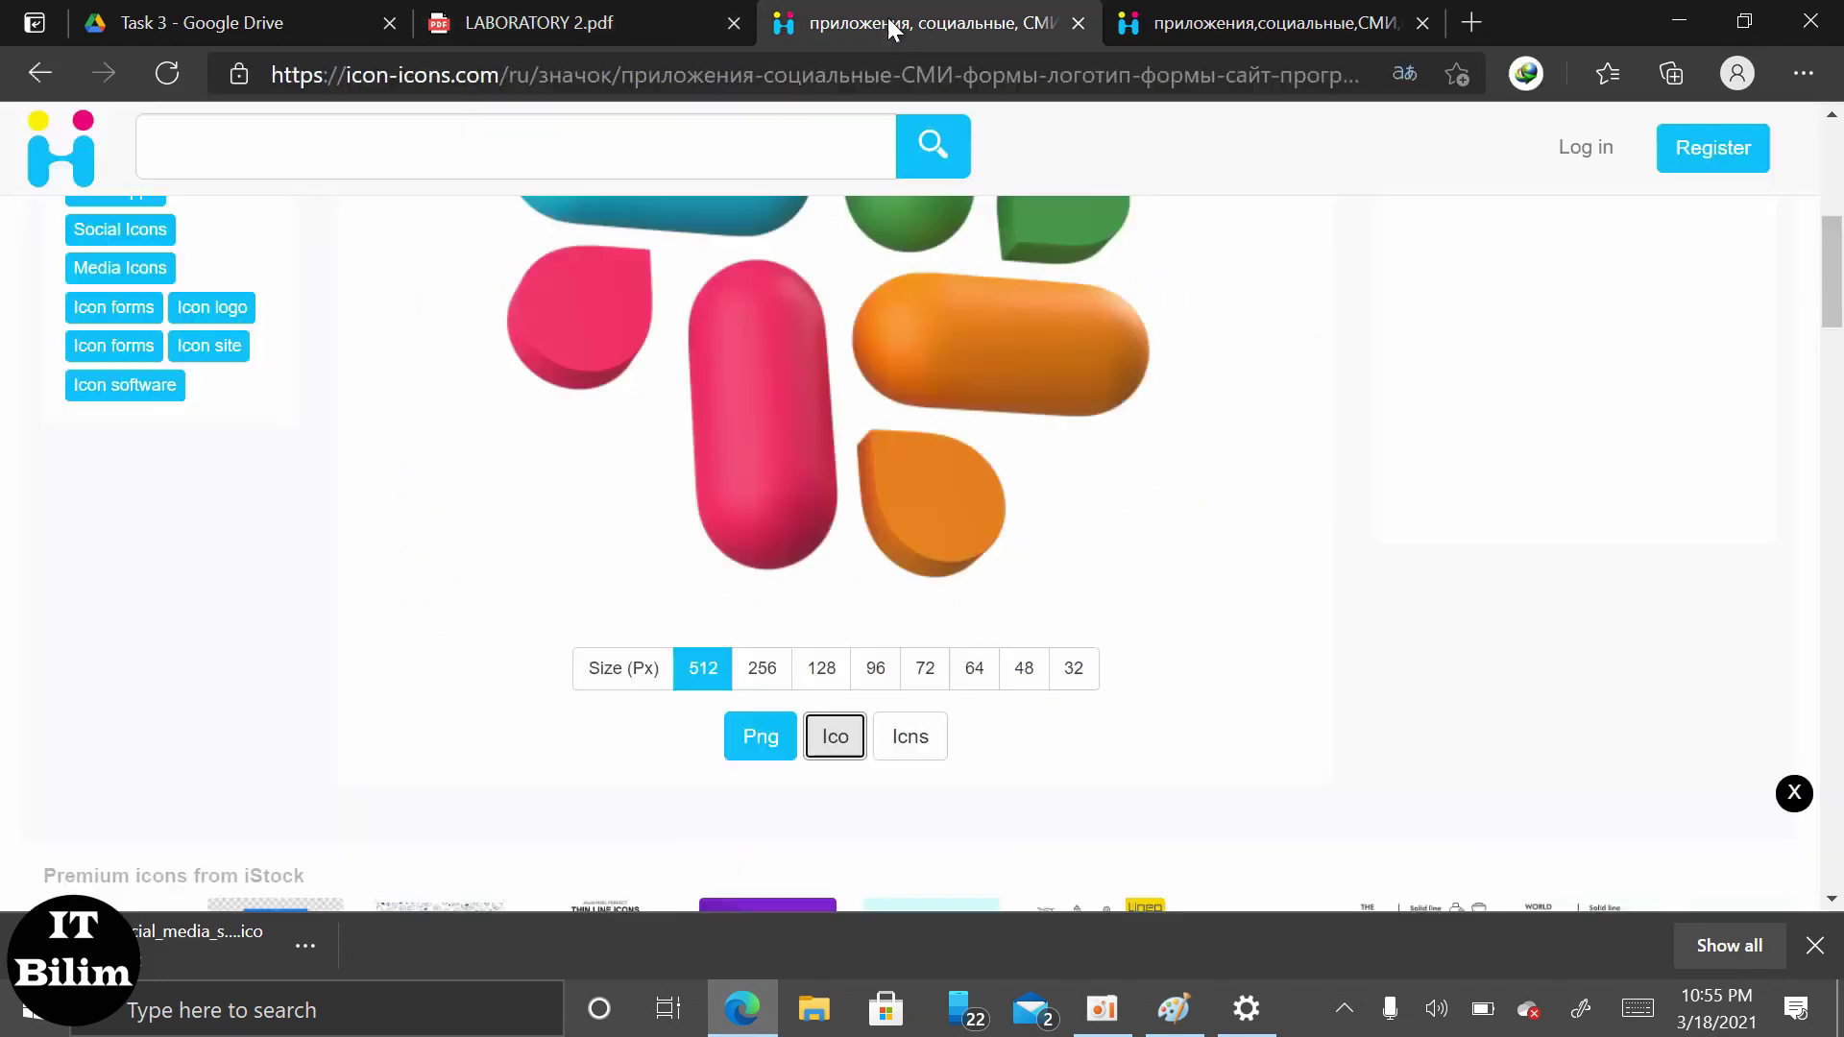
left_click(1259, 23)
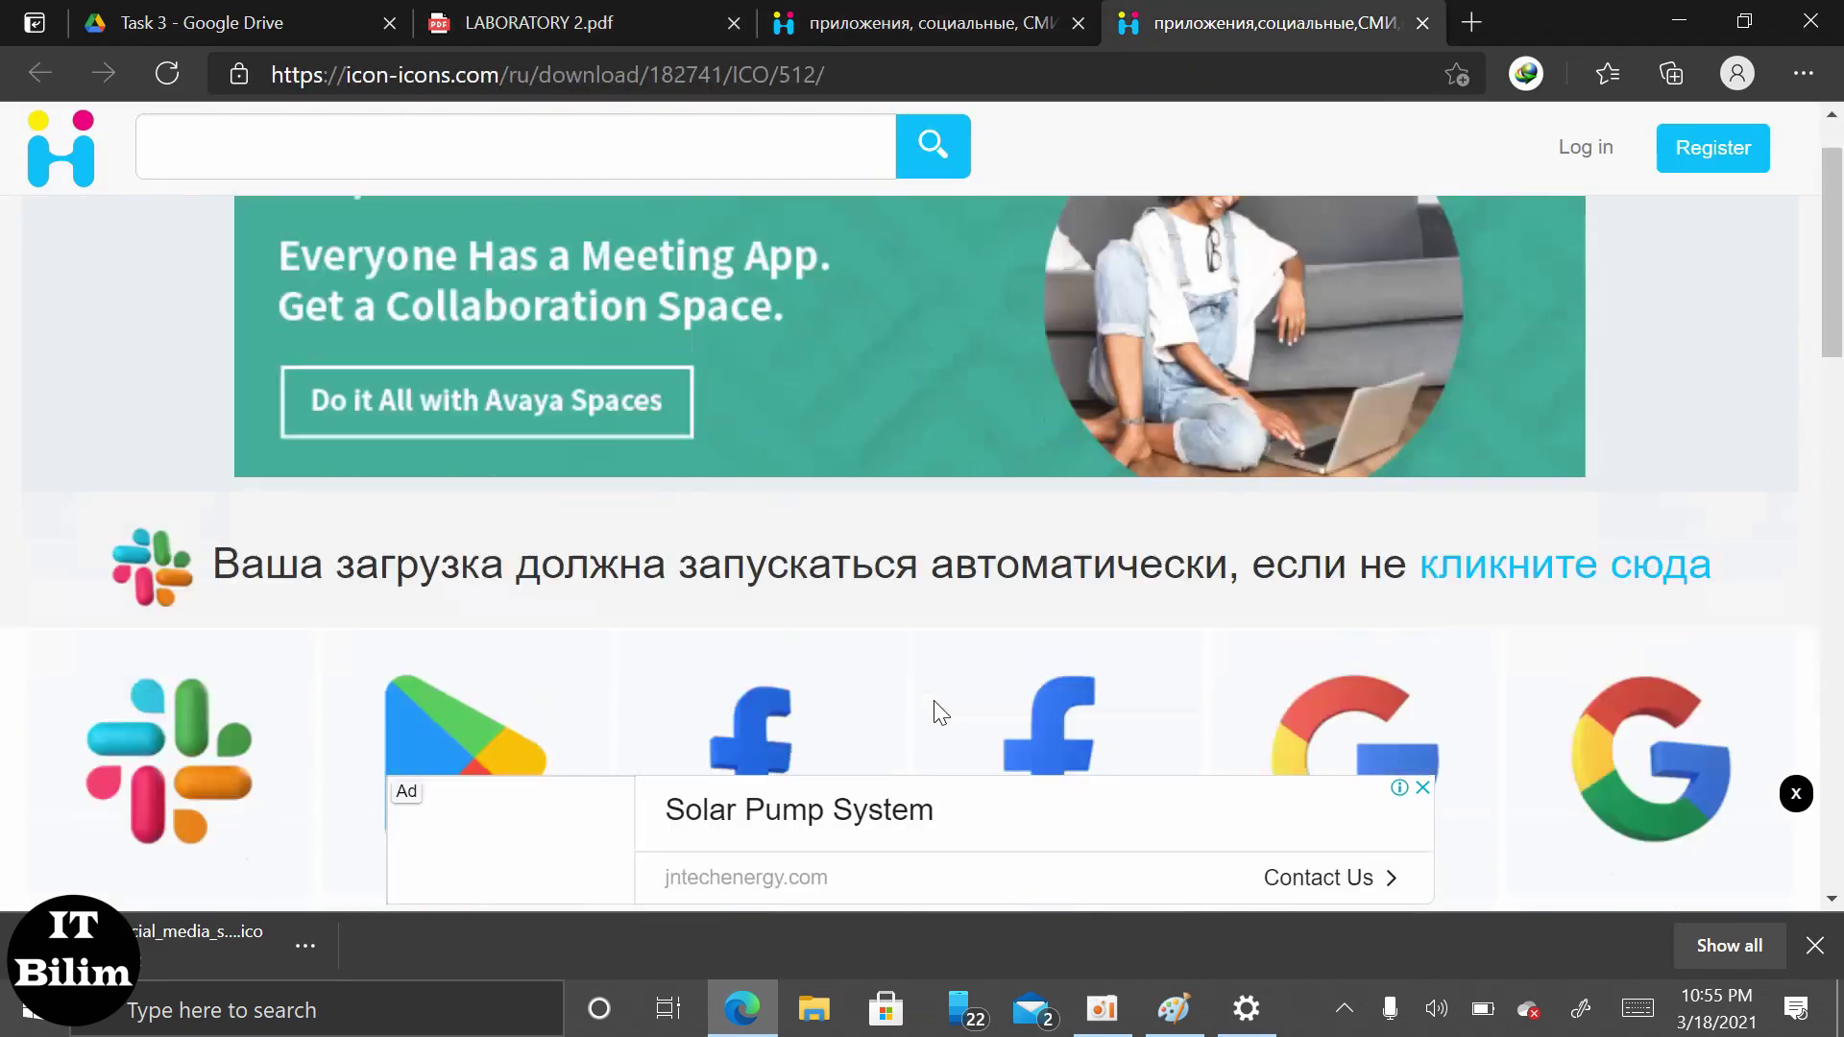
scroll(900, 661, "down", 5)
scroll(836, 527, "down", 2)
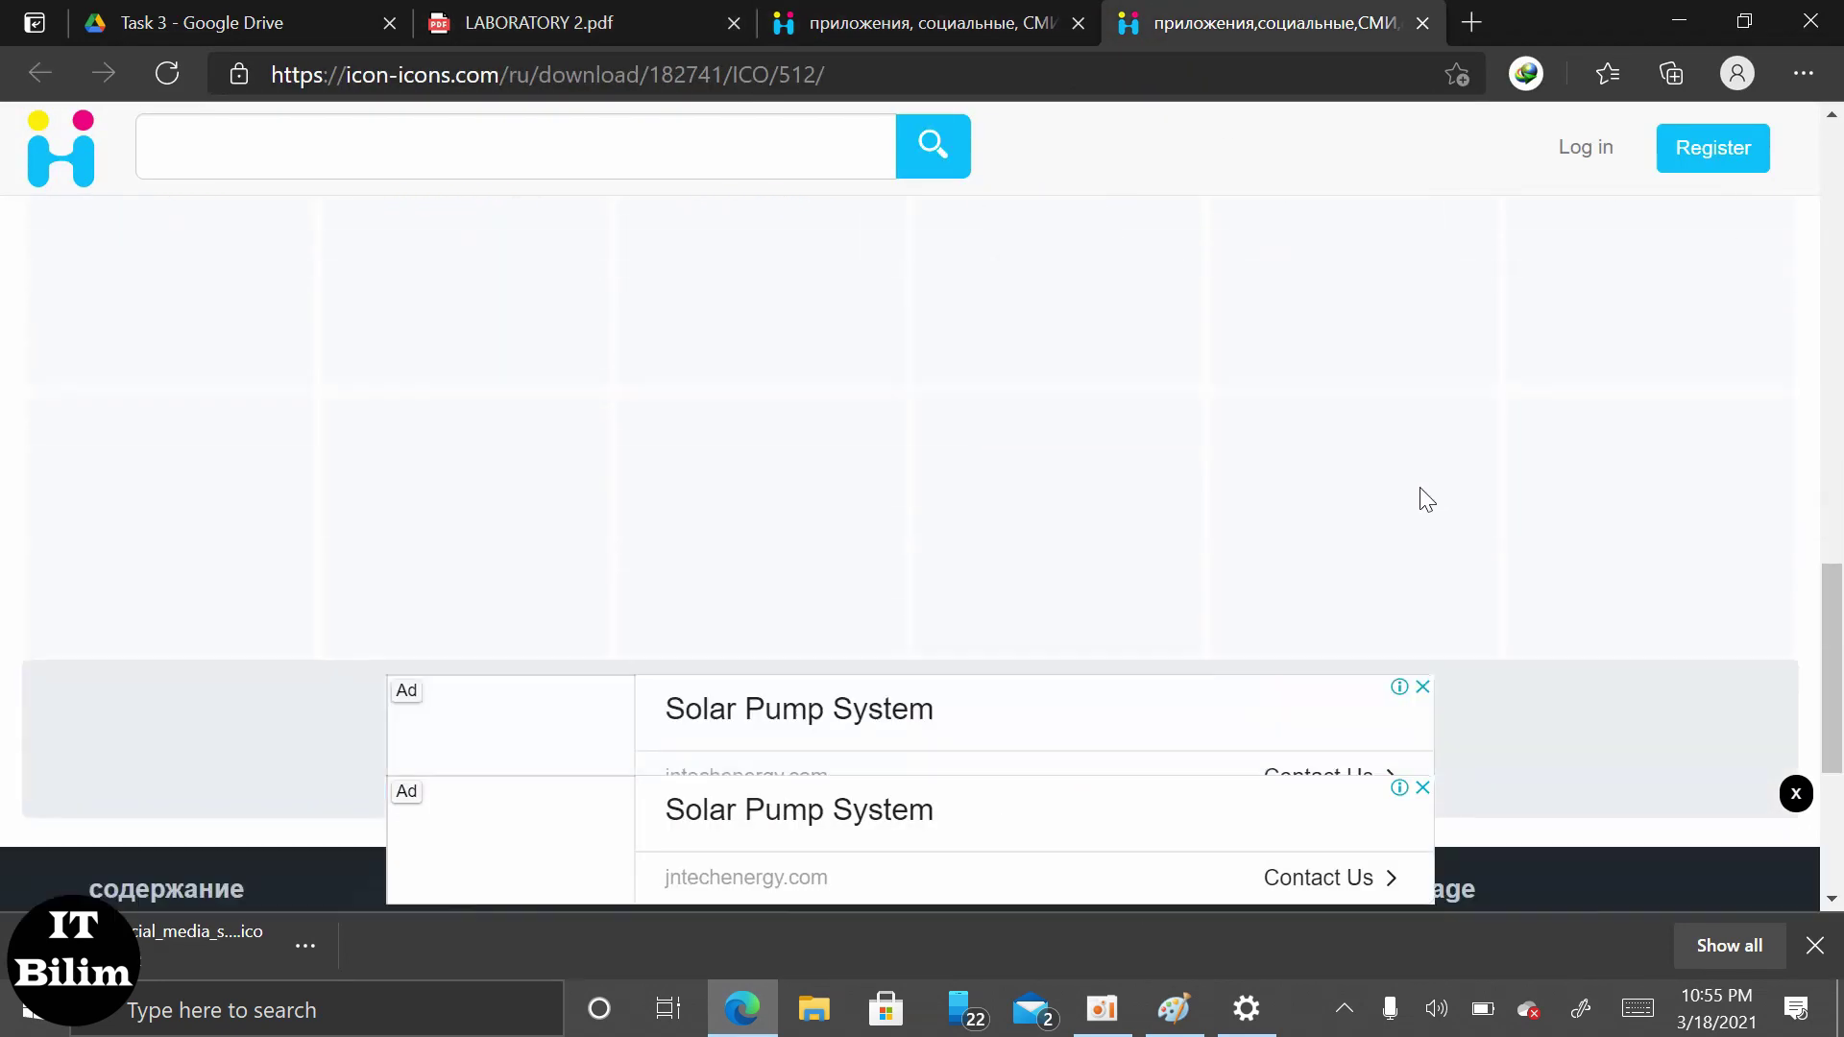
scroll(1201, 494, "up", 3)
scroll(1105, 510, "down", 12)
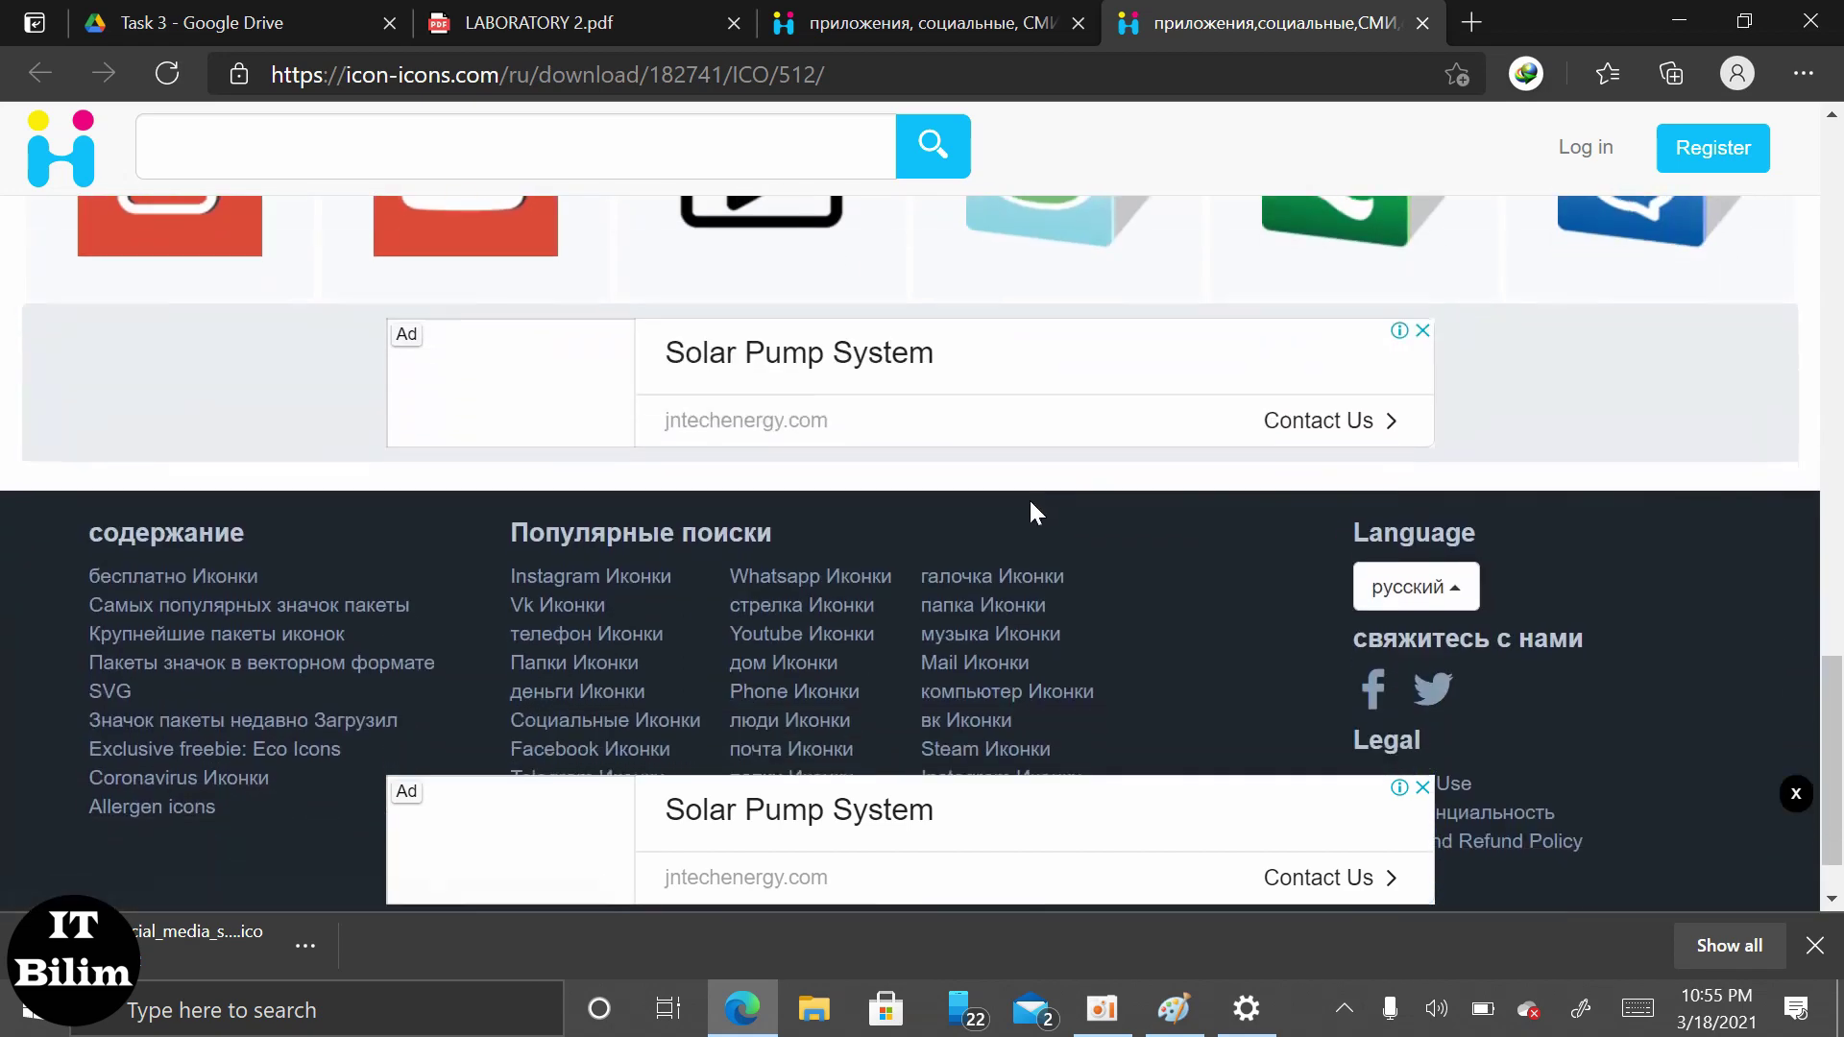
scroll(1029, 498, "up", 4)
left_click(823, 23)
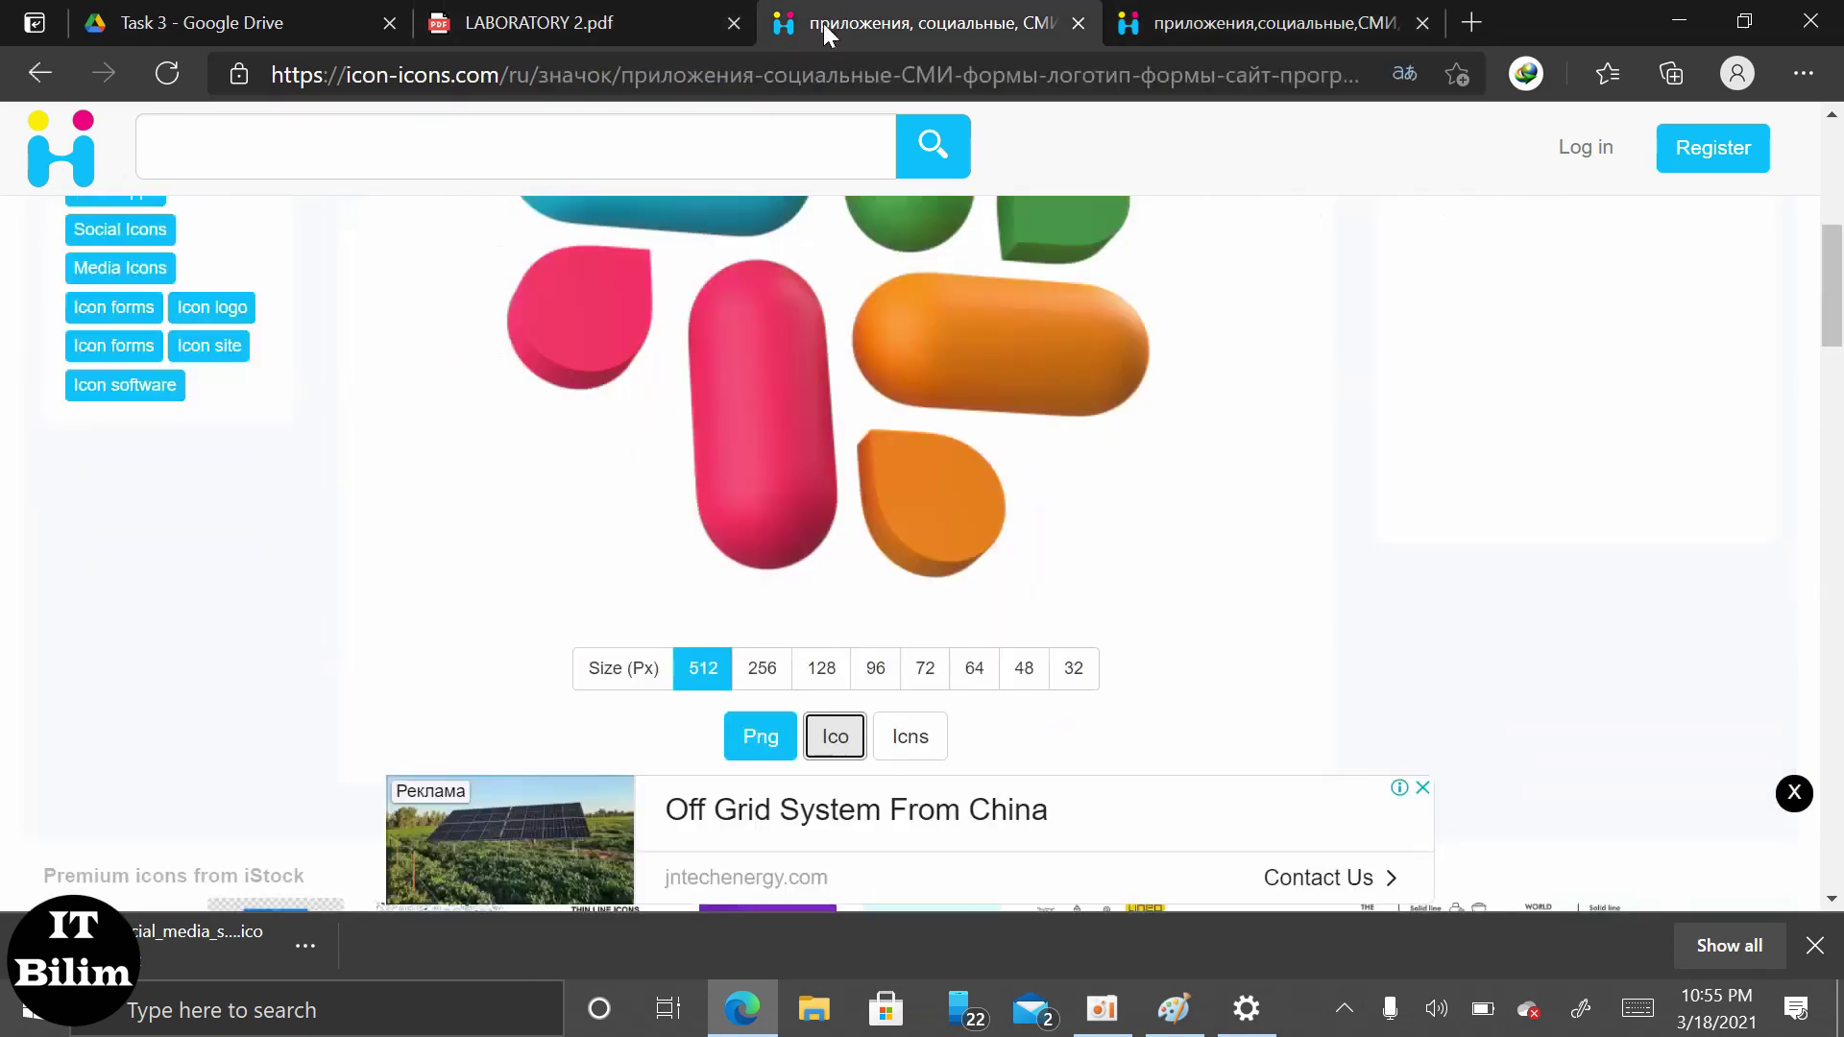
scroll(705, 313, "up", 4)
scroll(706, 314, "up", 3)
Go back past the 3D Applications pack page to icon-icons.com's icon pack listing
left_click(41, 75)
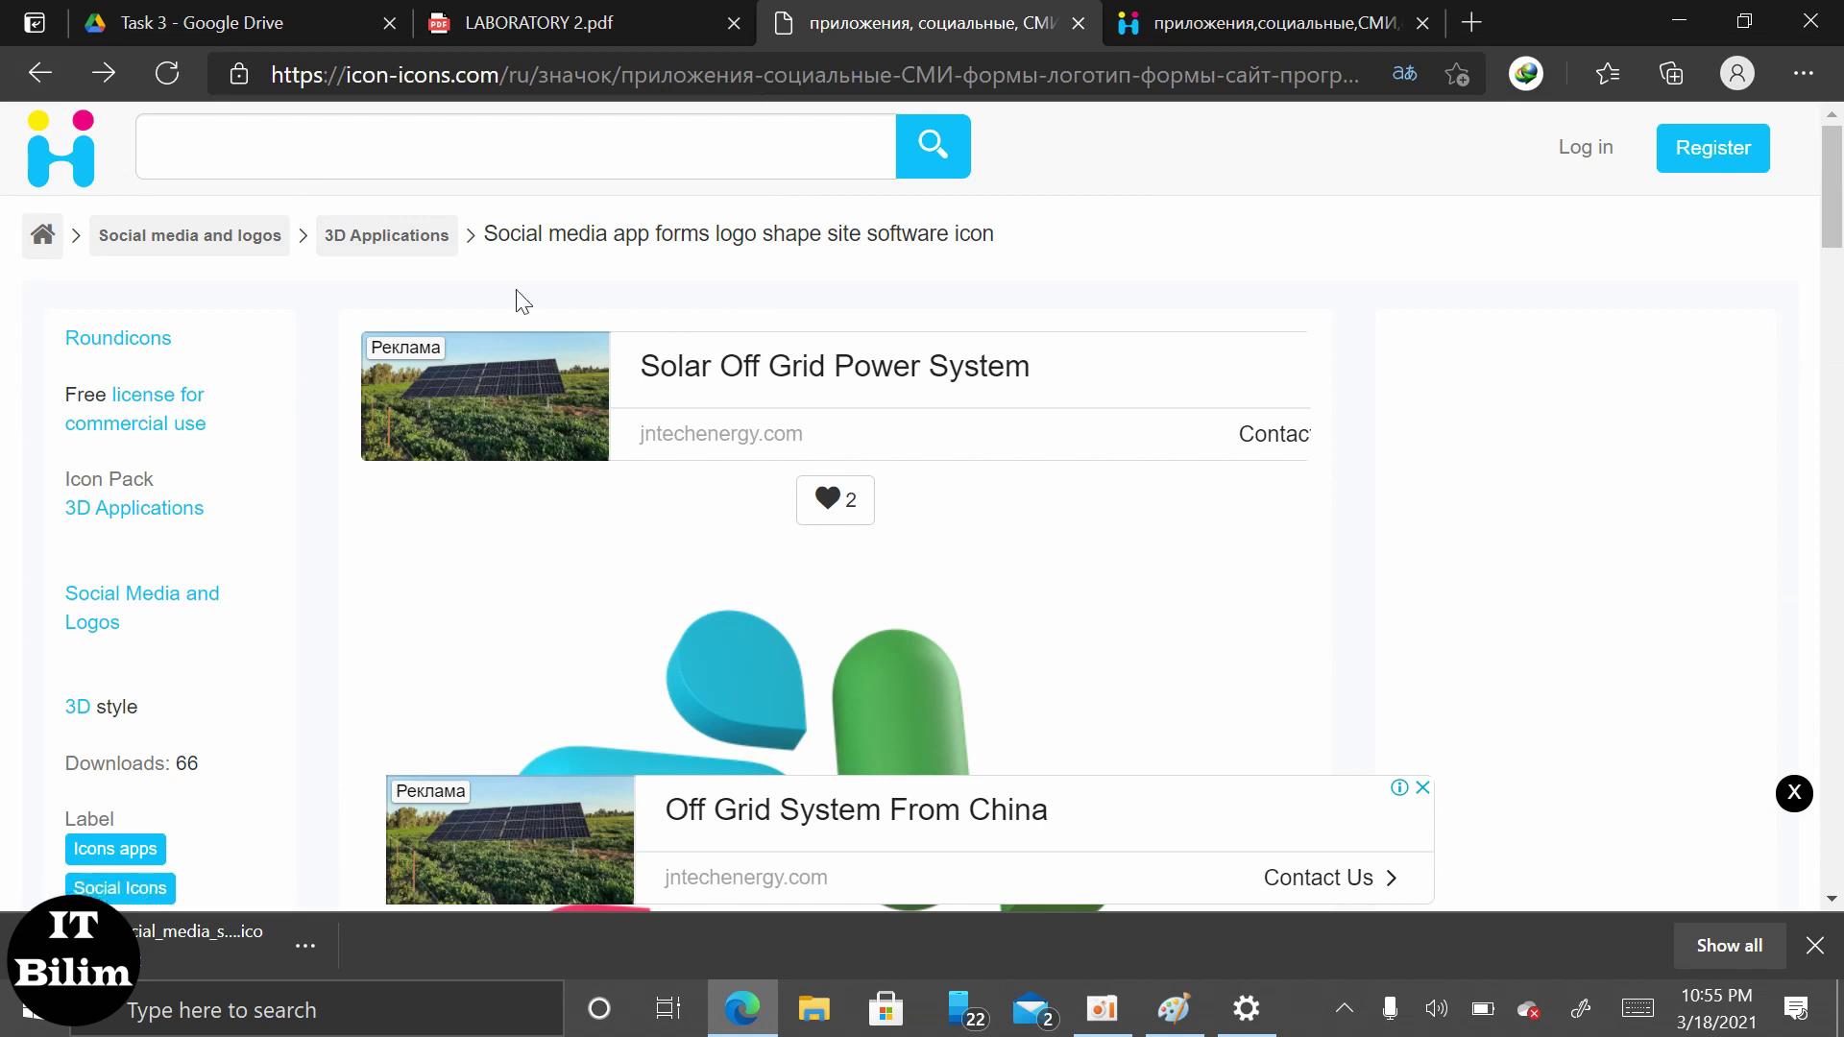
left_click(21, 92)
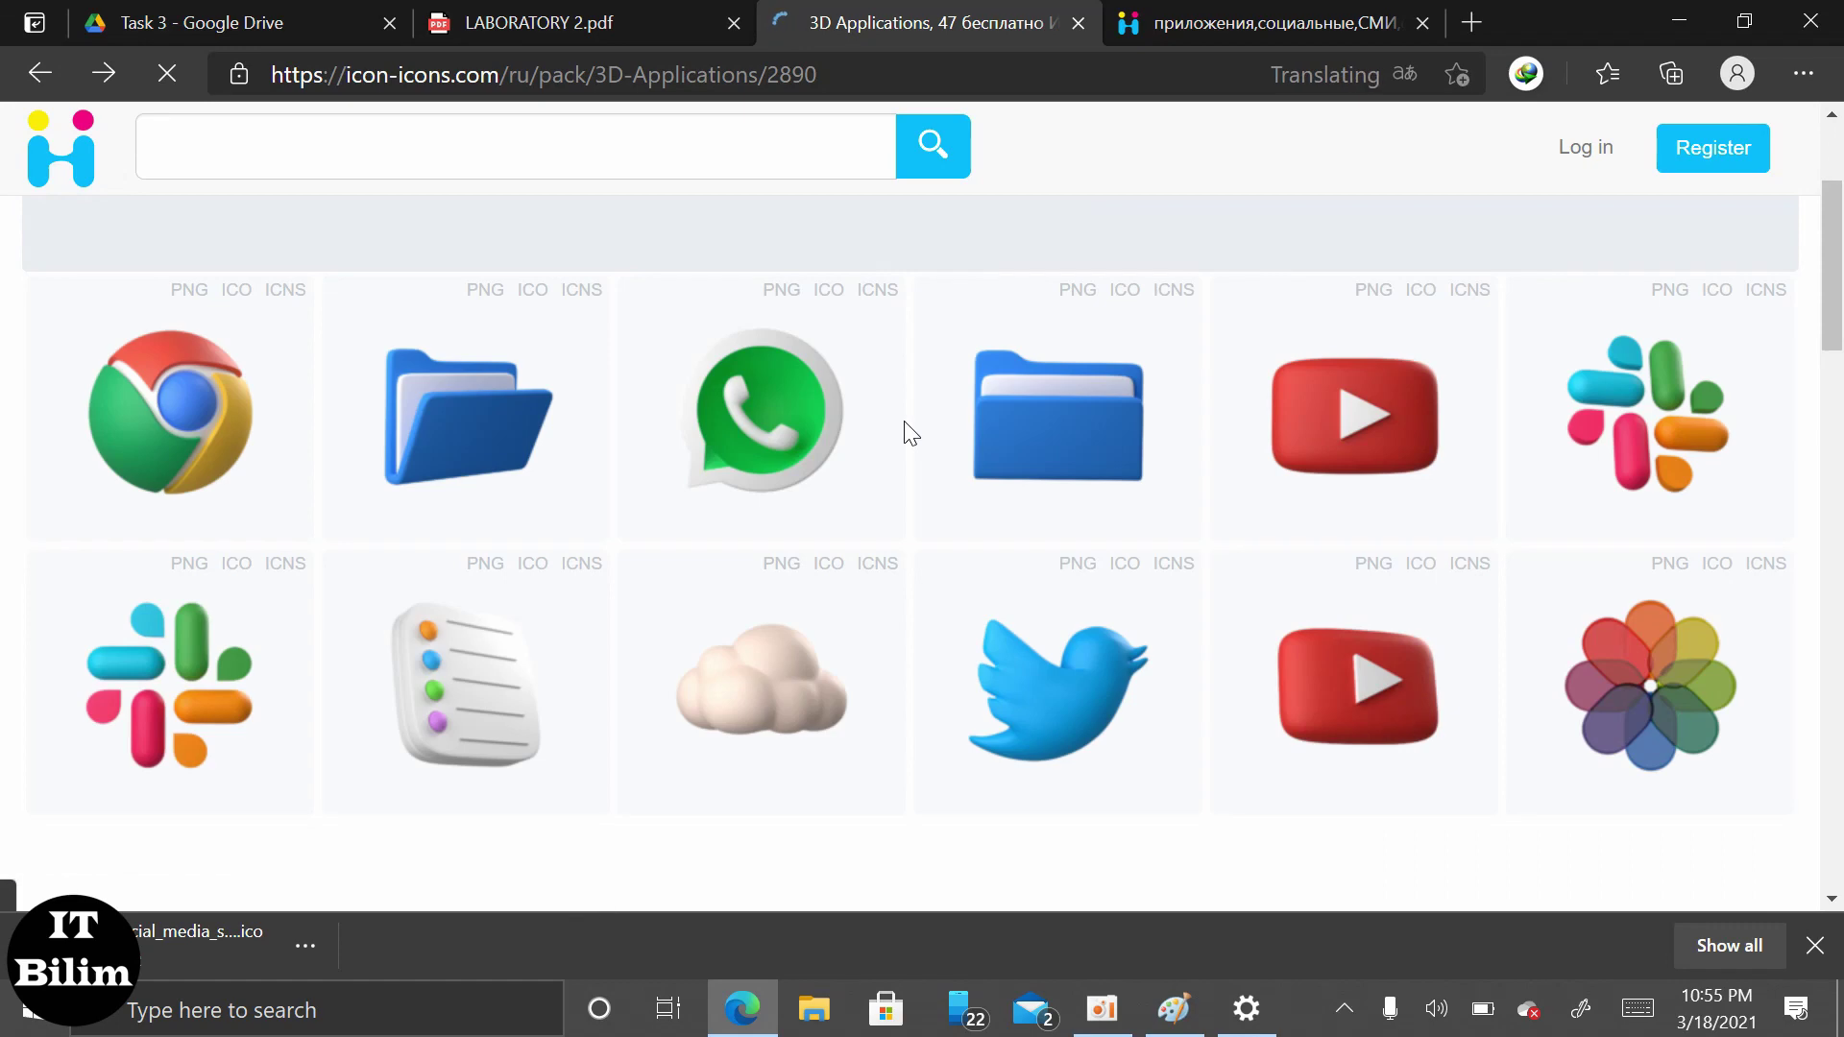
scroll(1066, 461, "down", 6)
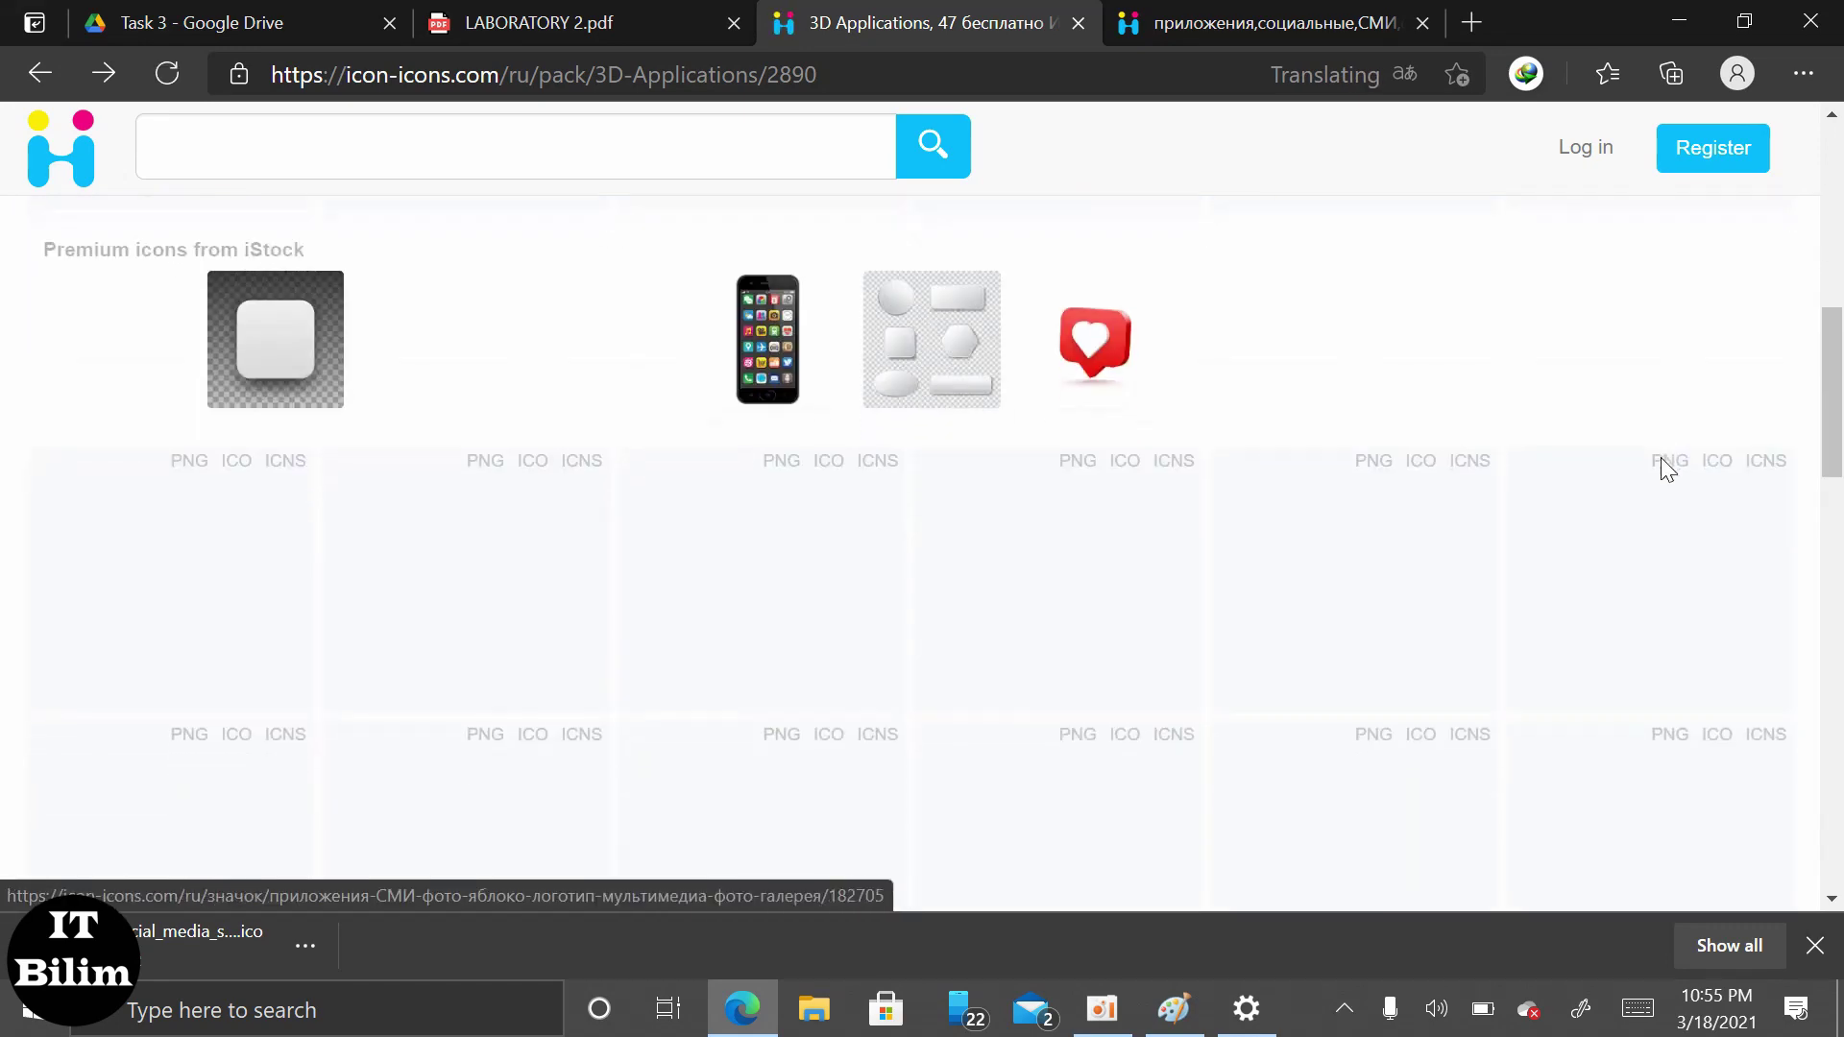
scroll(1052, 484, "down", 1)
scroll(1038, 485, "down", 1)
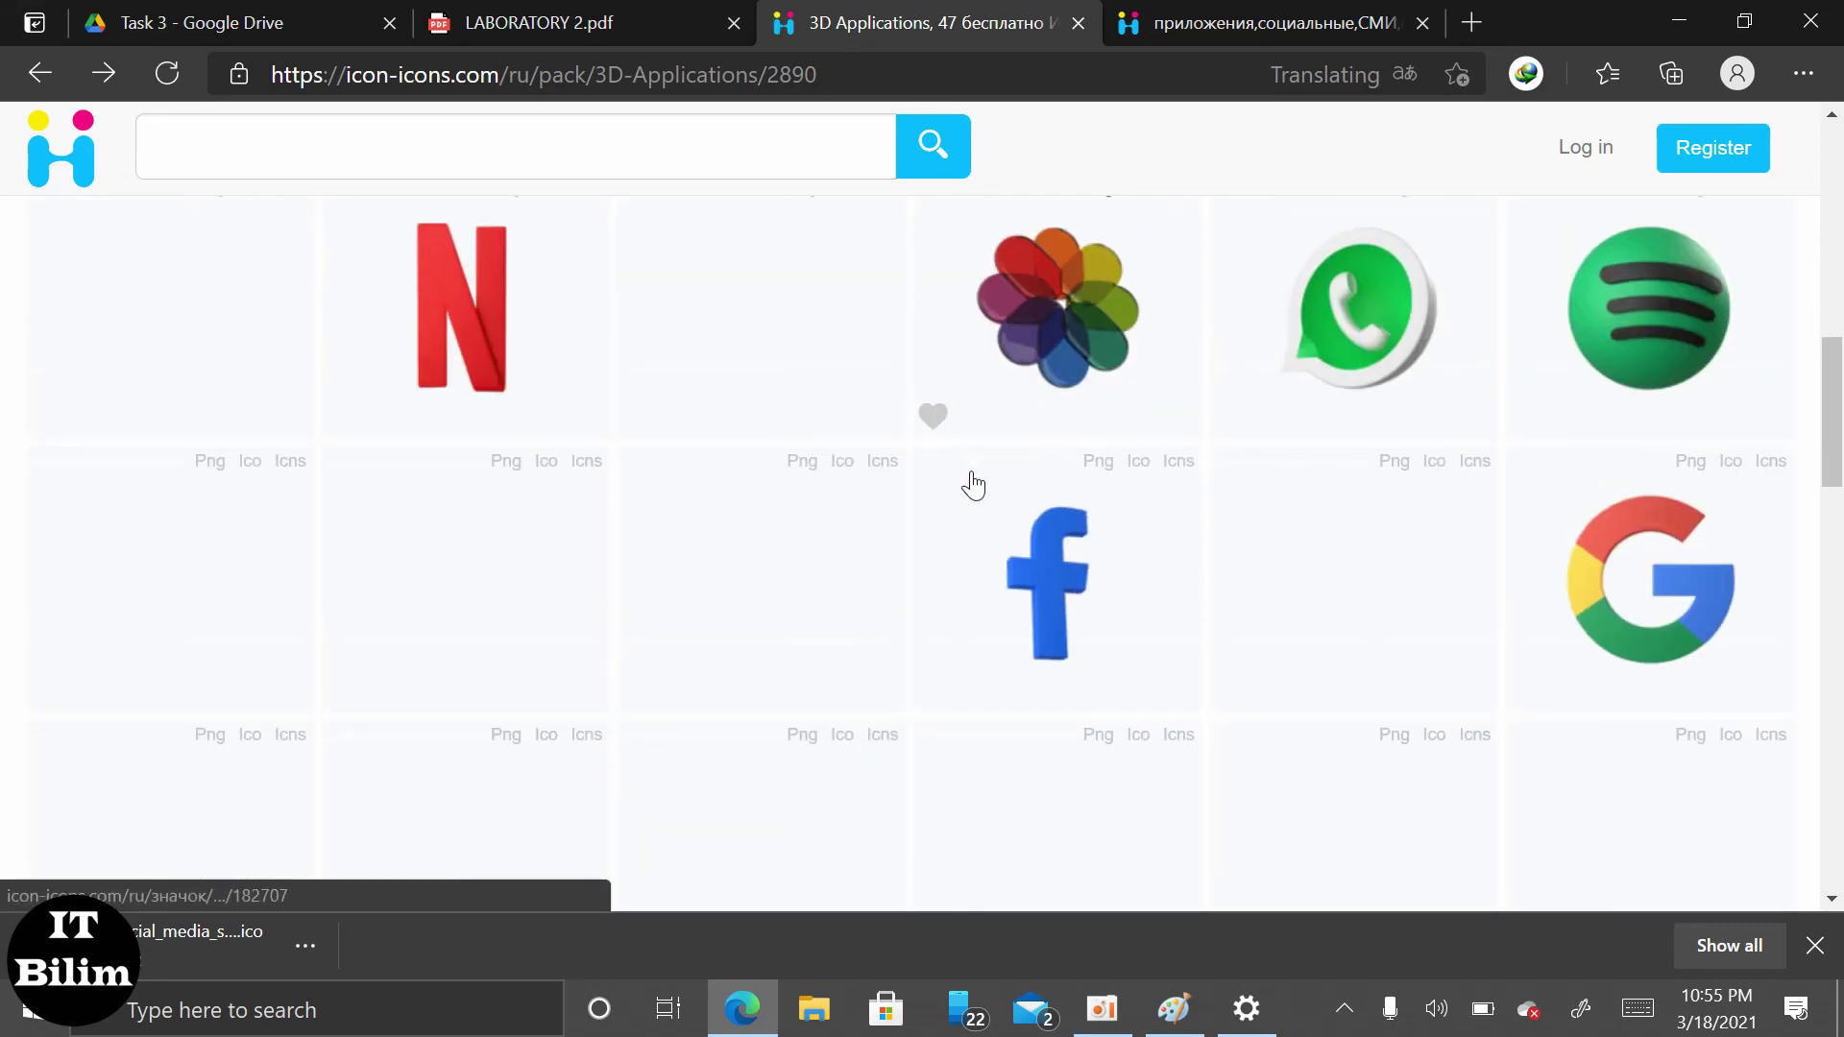
scroll(966, 480, "up", 6)
scroll(966, 481, "up", 3)
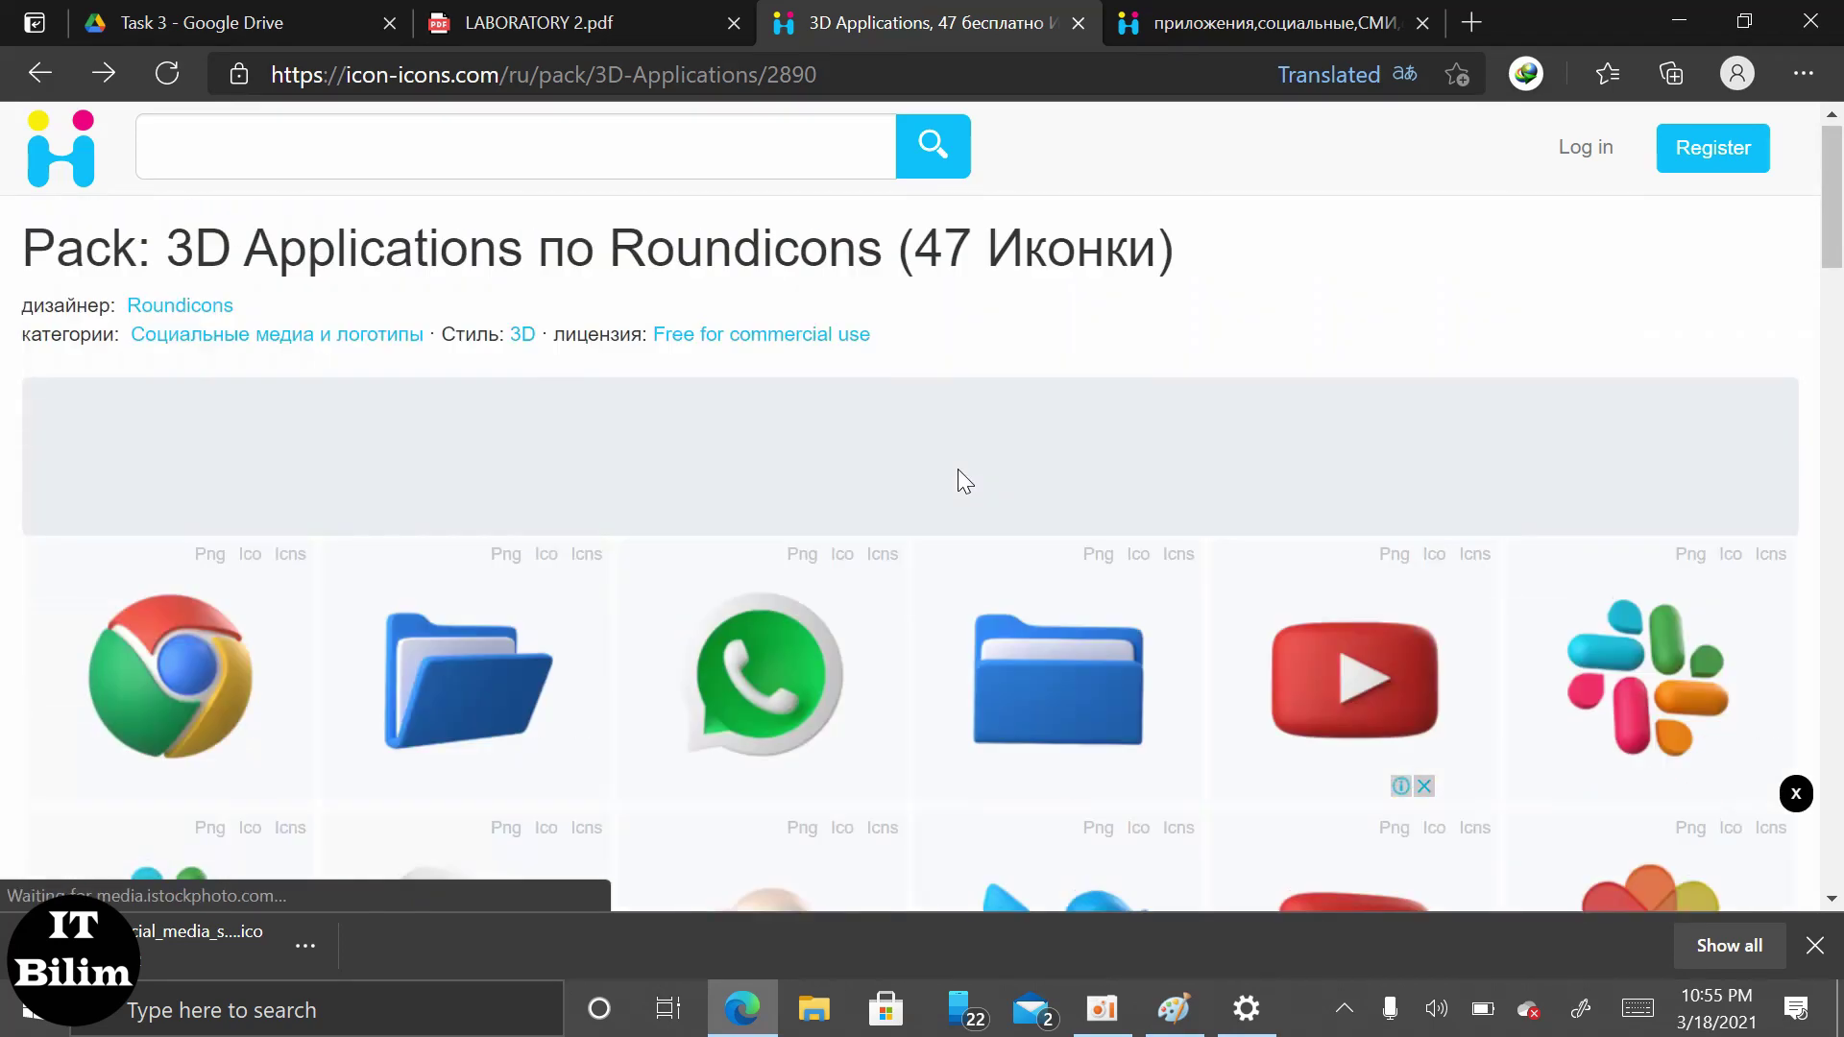
left_click(40, 74)
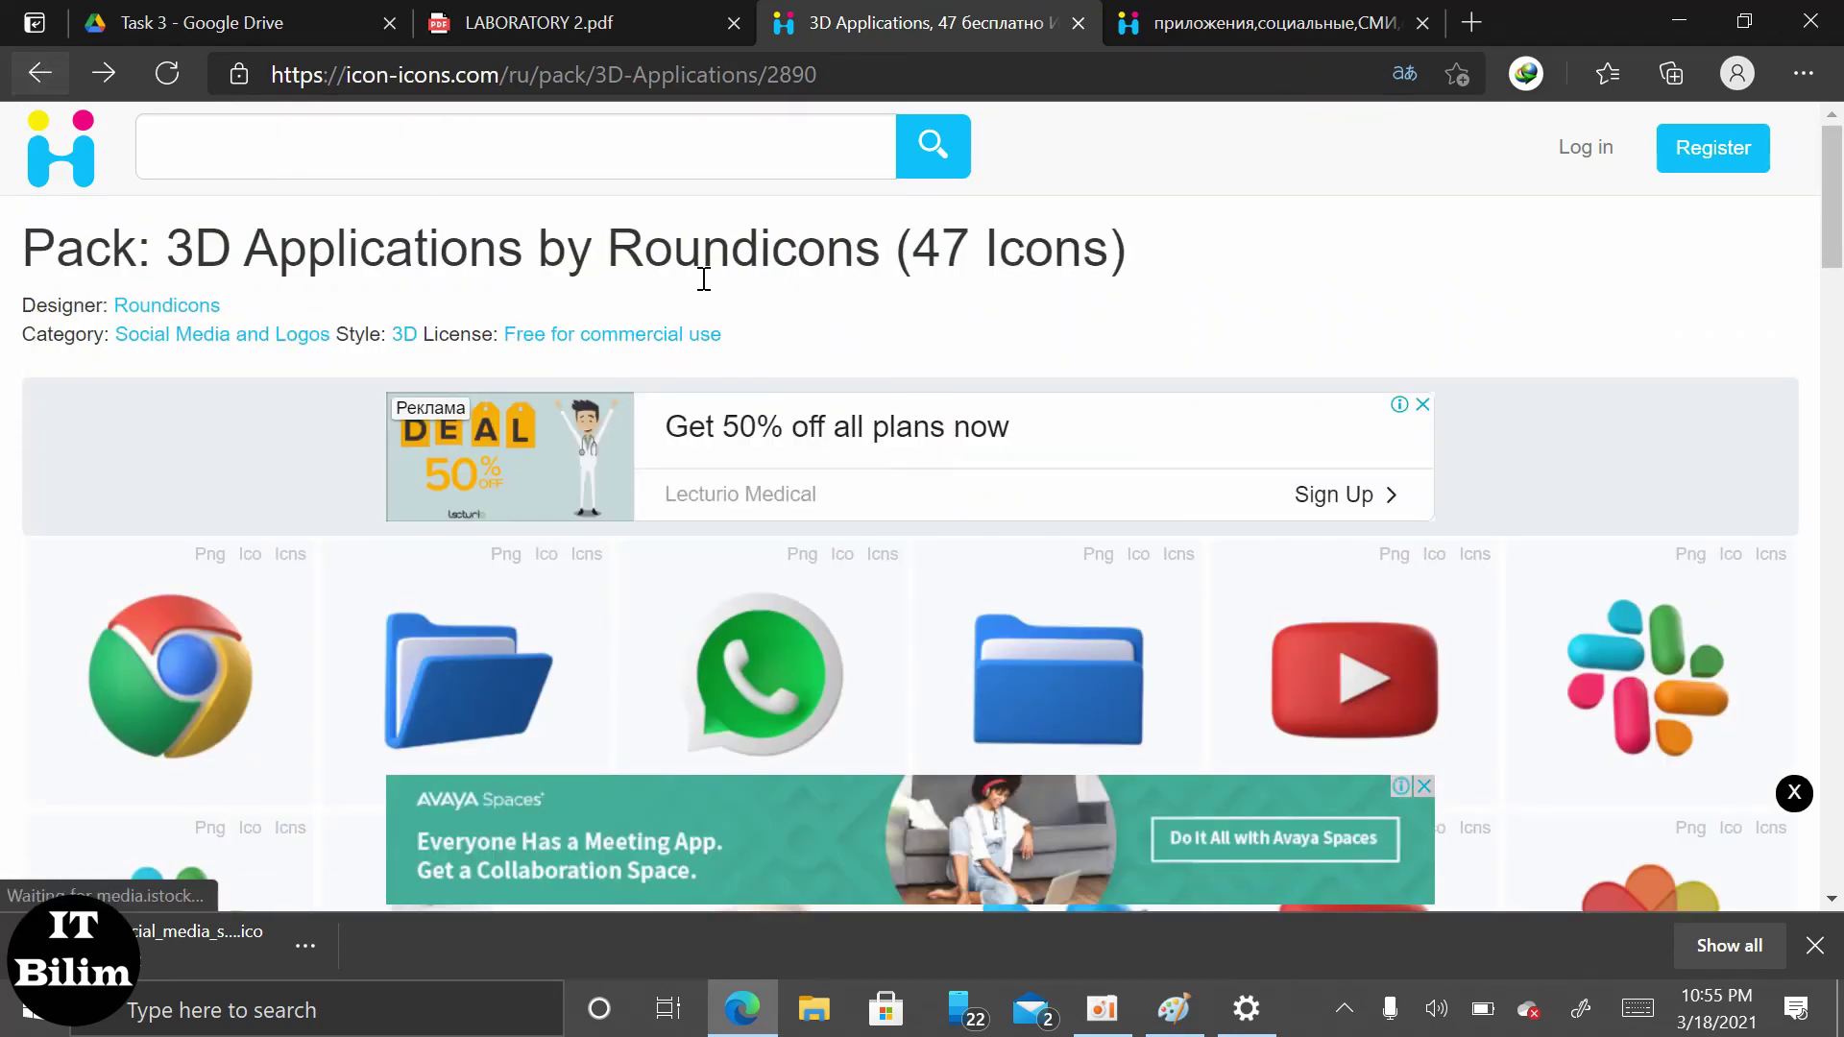
scroll(979, 405, "down", 2)
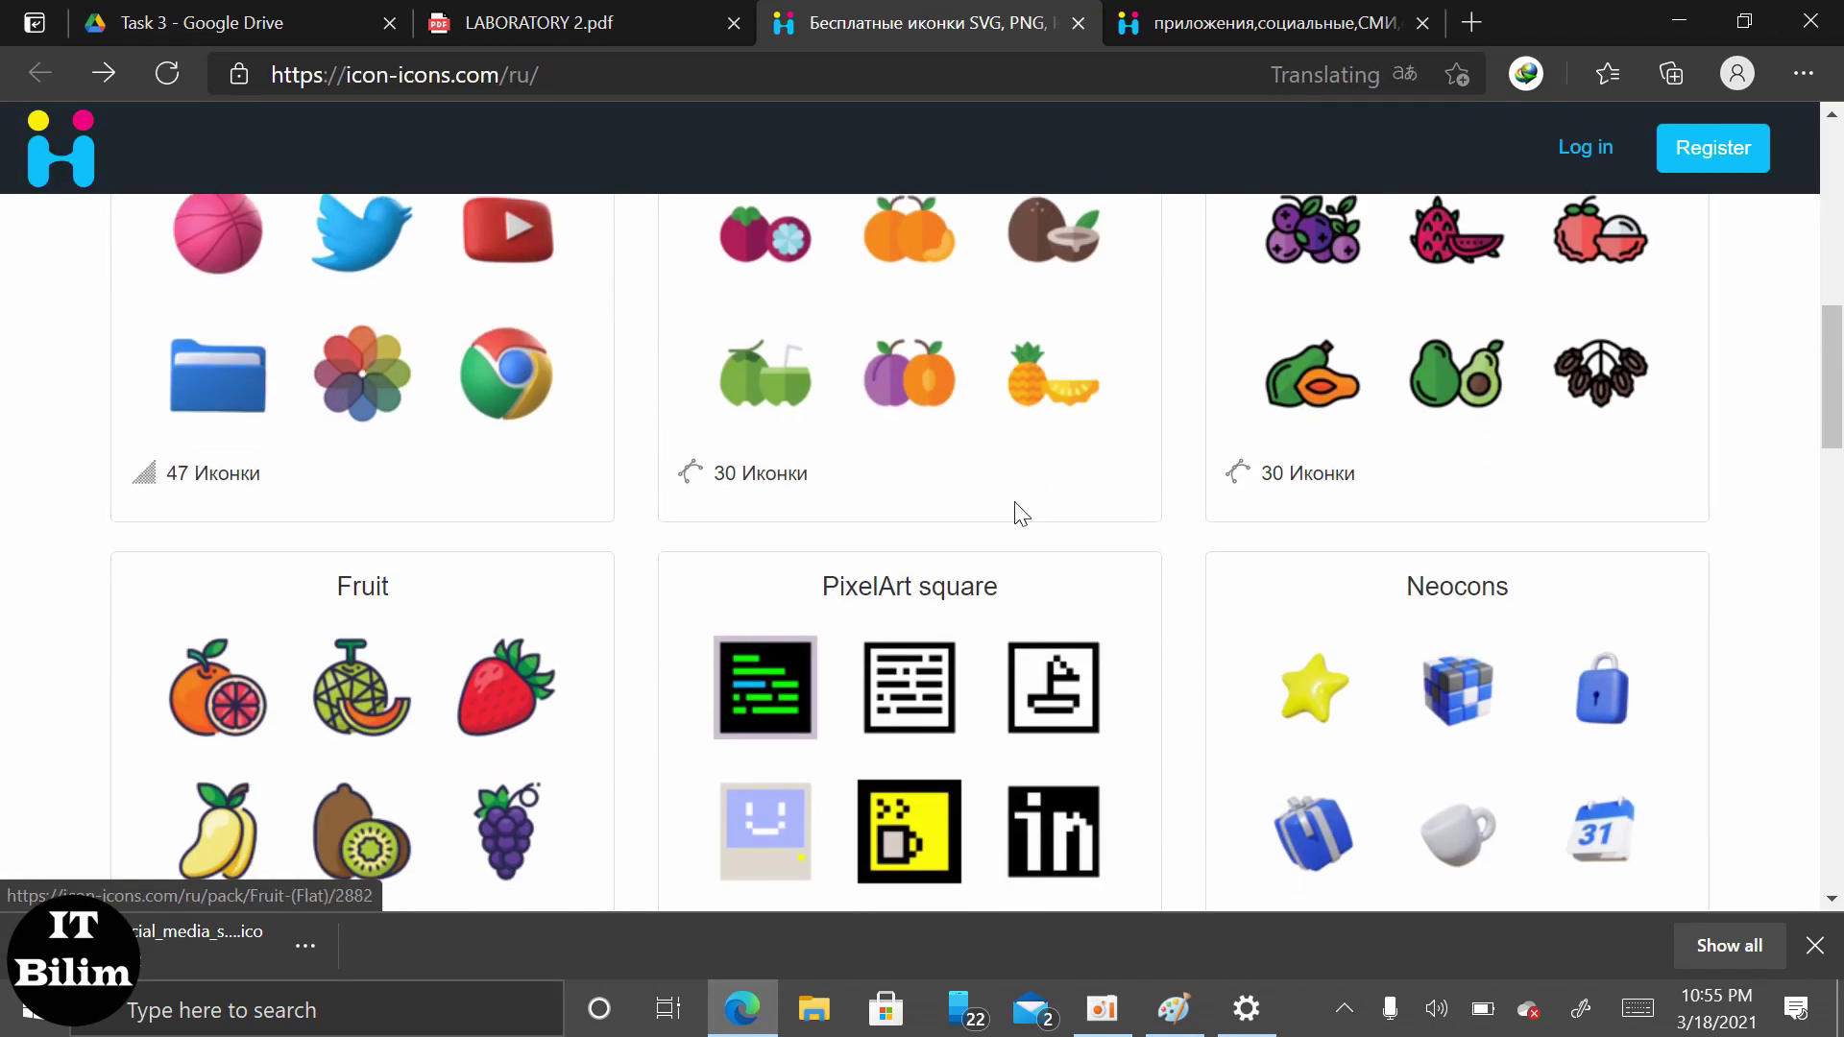
Get the 512 px ICO of the oranges icon from the Fruit (filled line) pack
left_click(1394, 385)
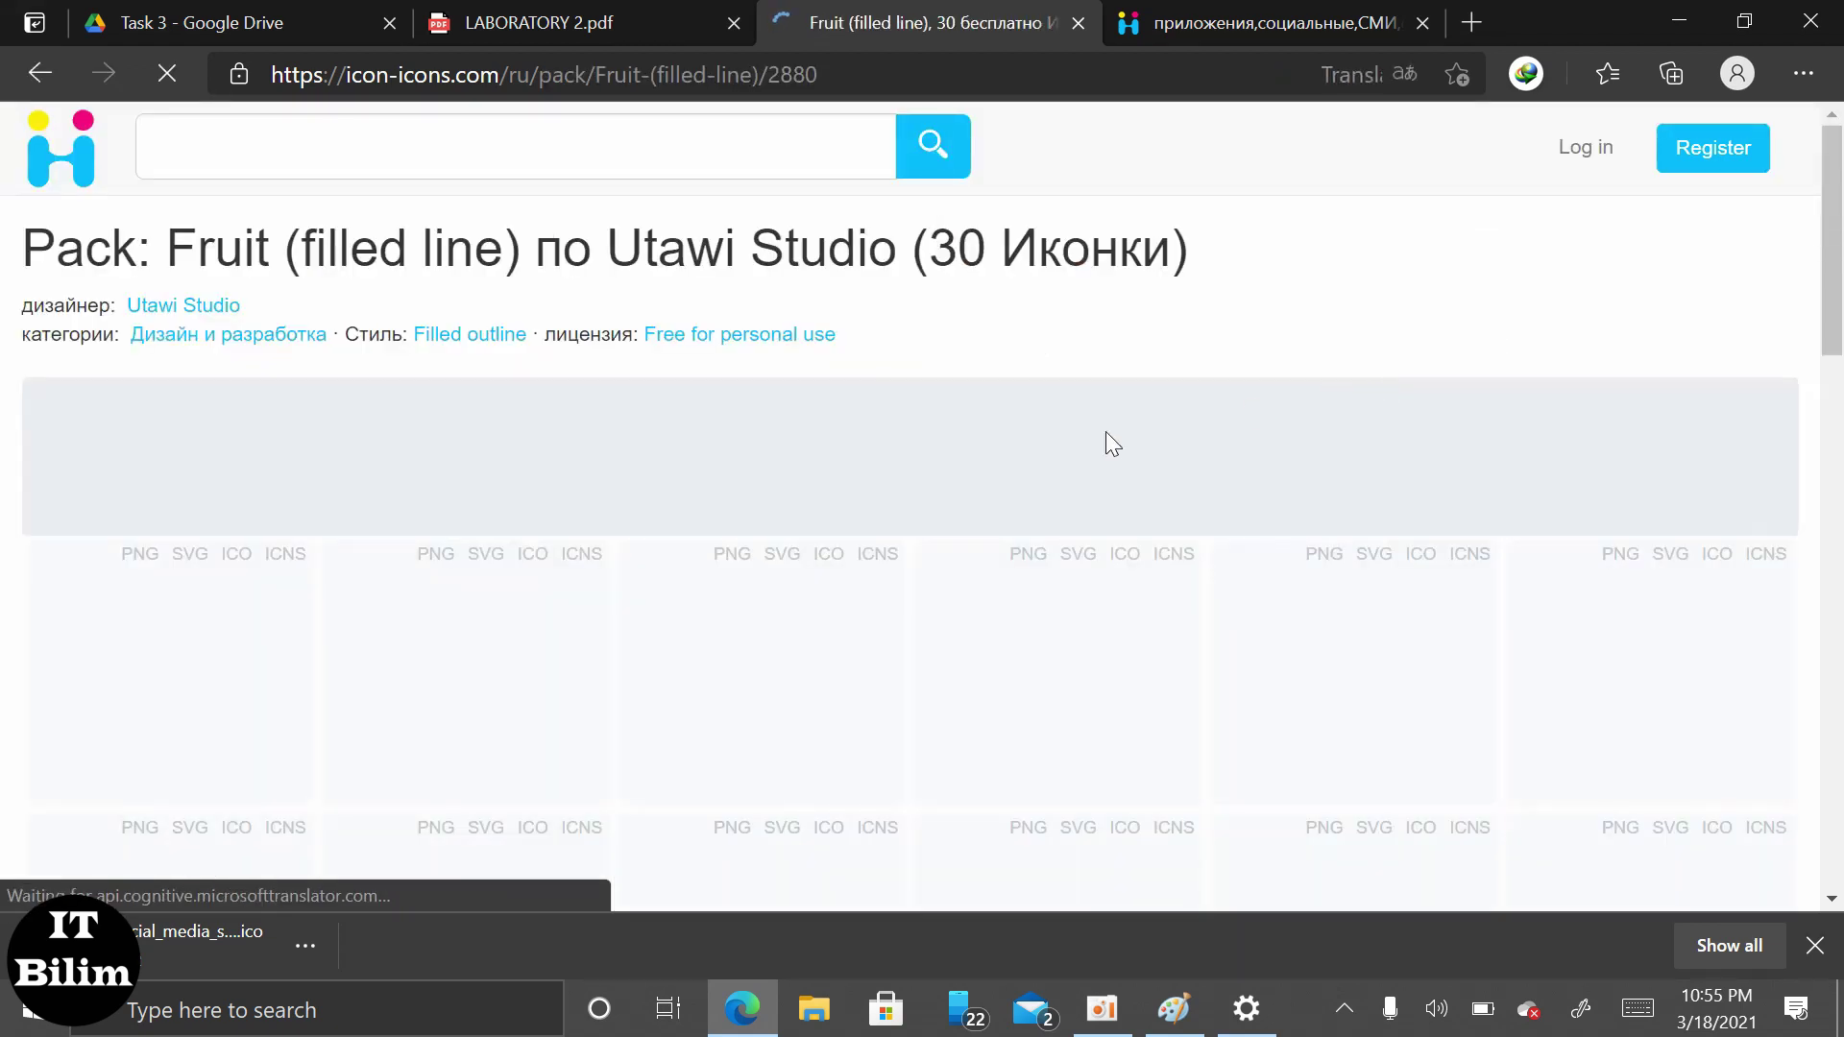
scroll(807, 519, "down", 1)
scroll(815, 535, "down", 4)
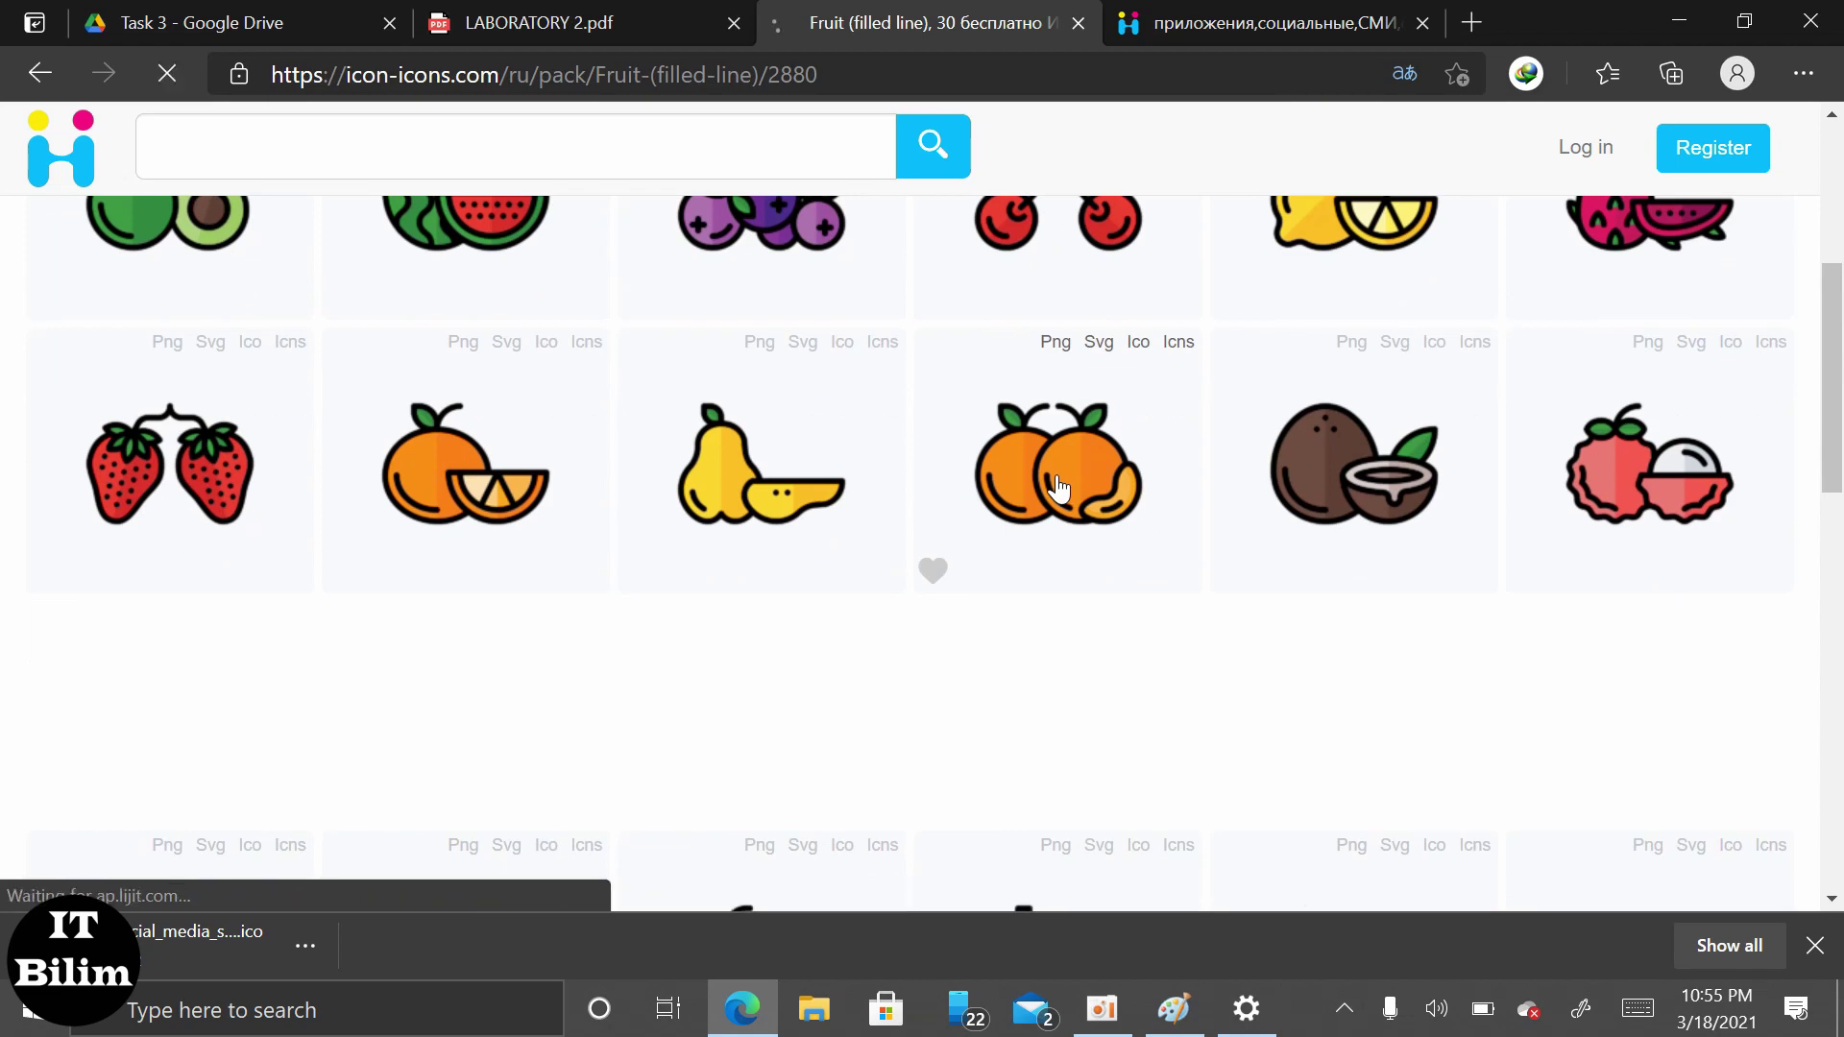
left_click(1061, 490)
scroll(1068, 497, "down", 3)
scroll(1064, 498, "down", 4)
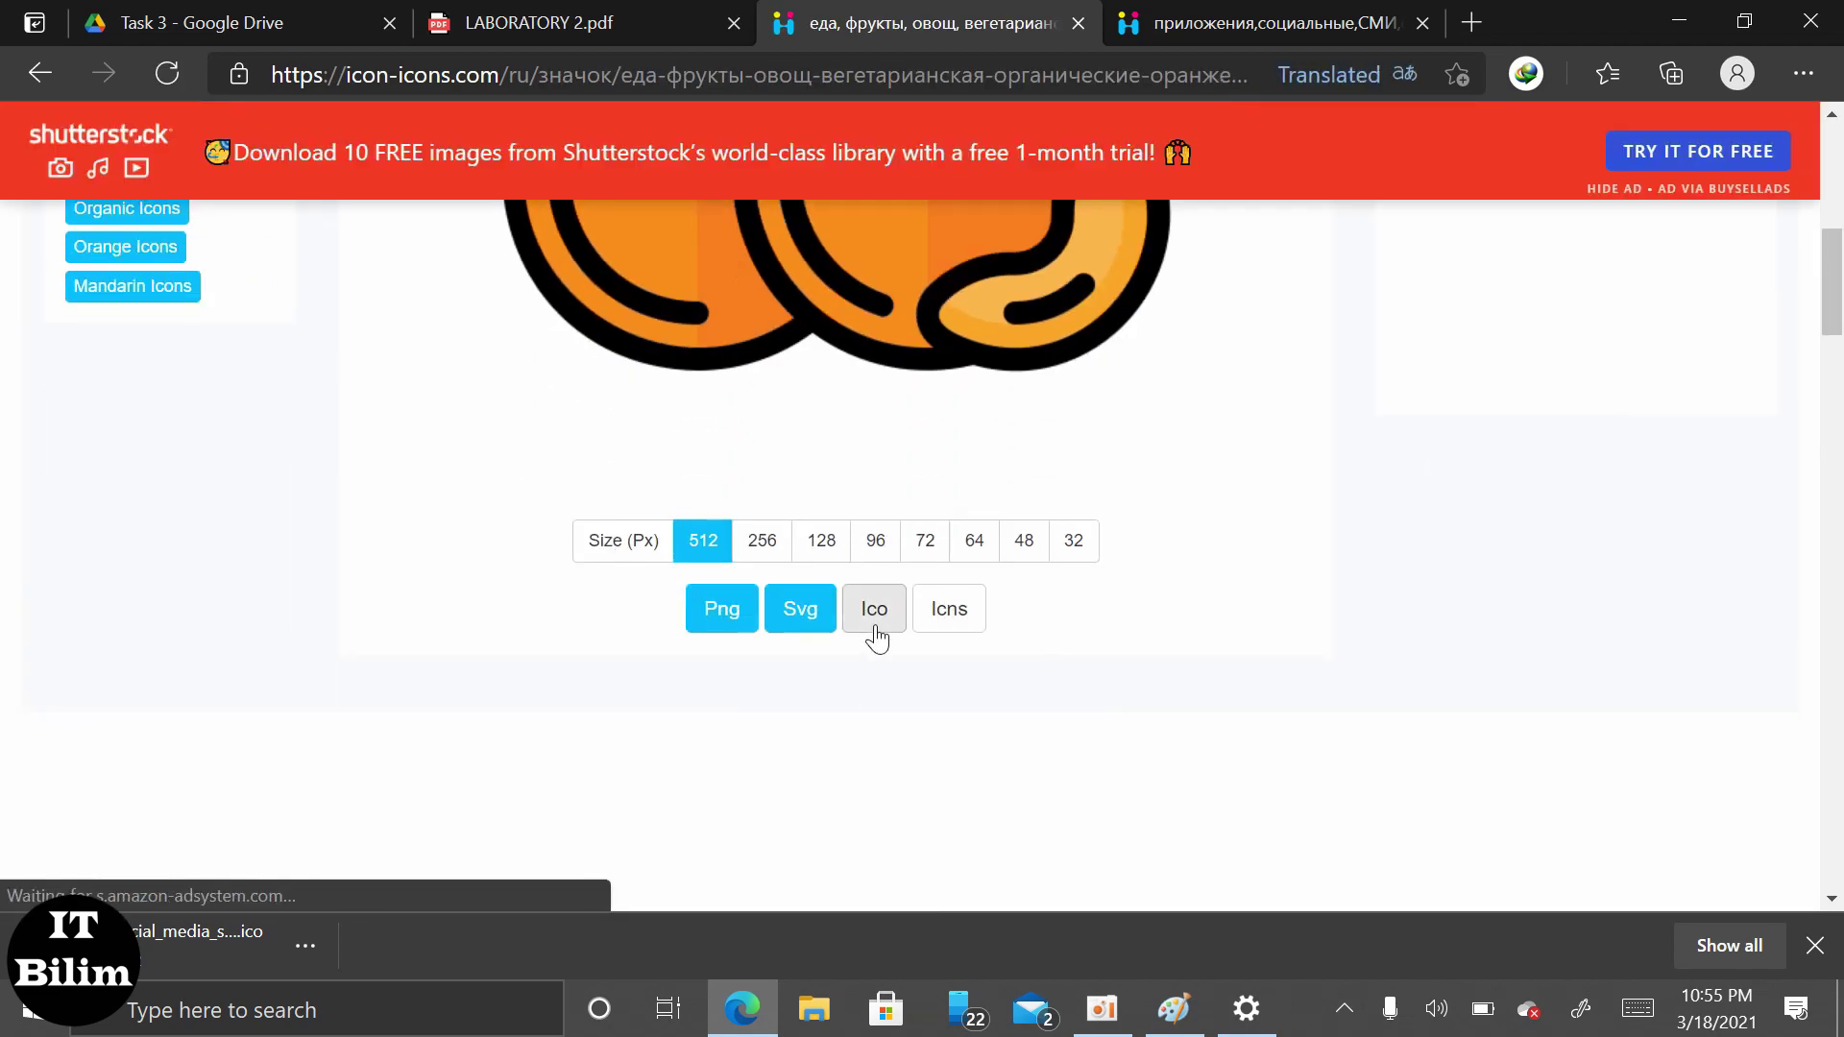
left_click(875, 625)
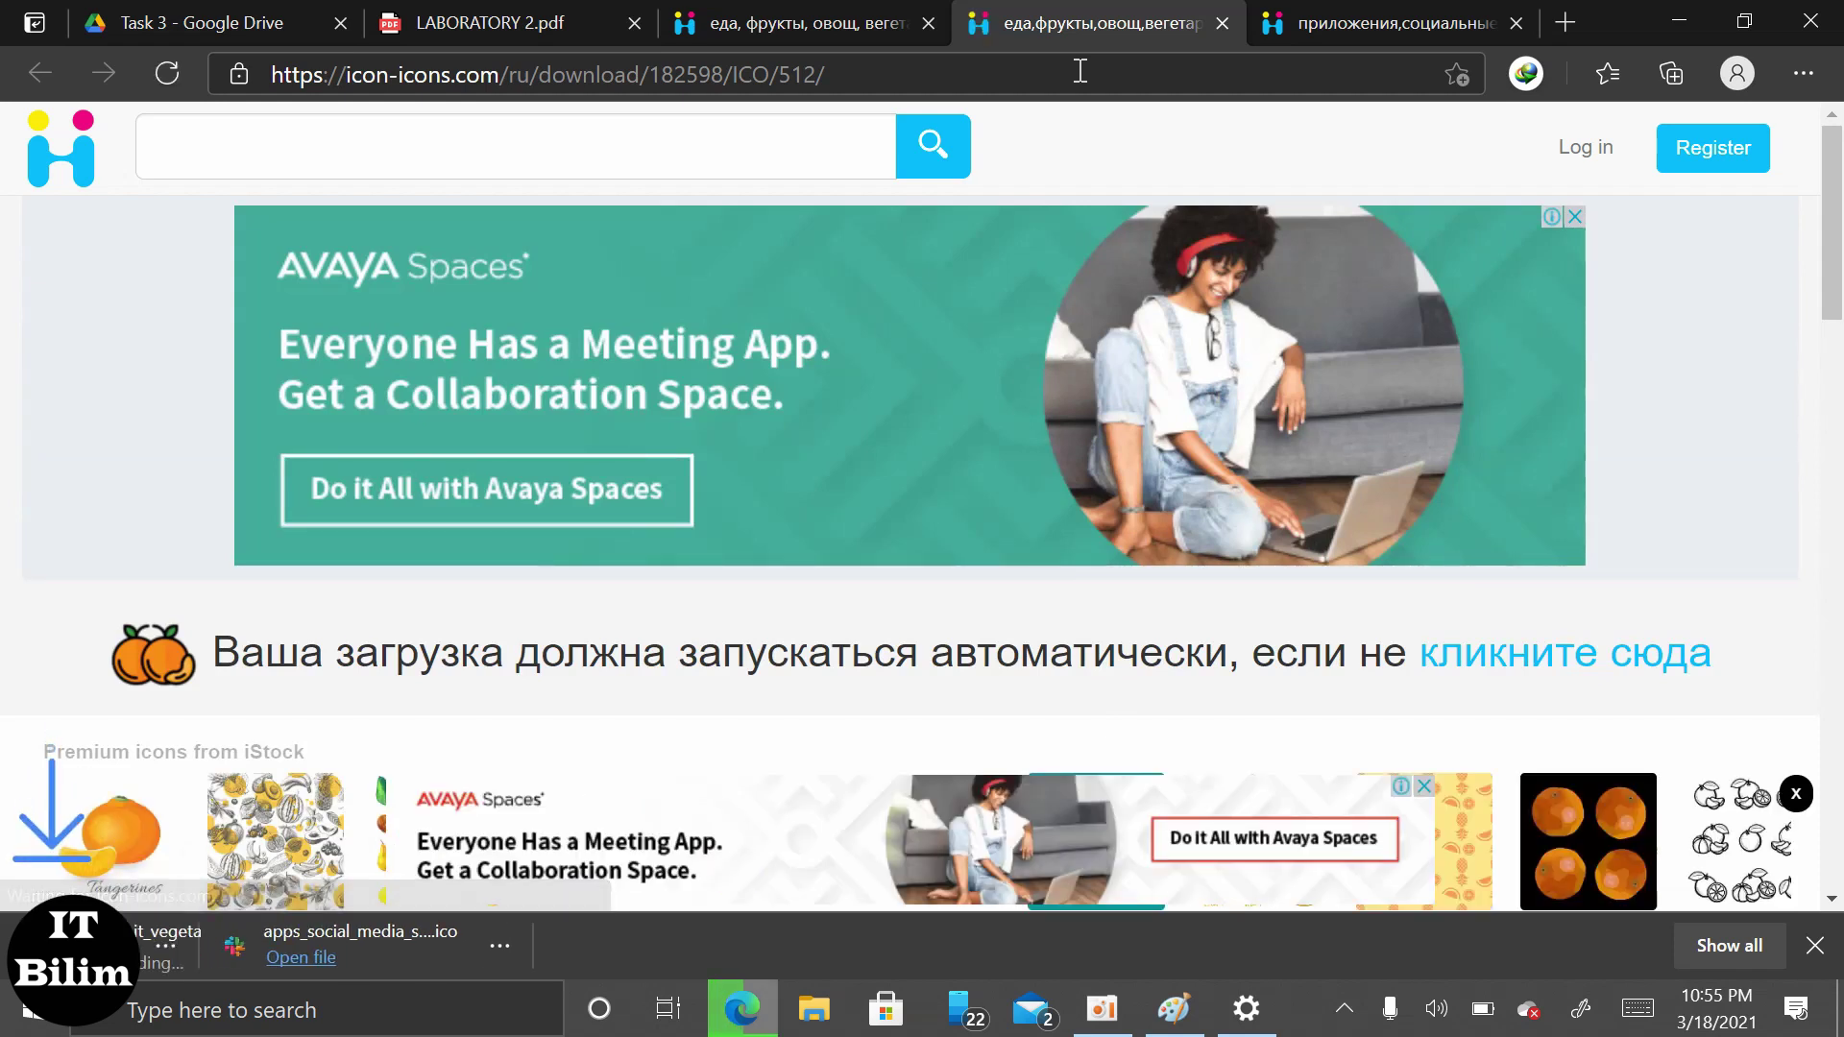
left_click(1679, 12)
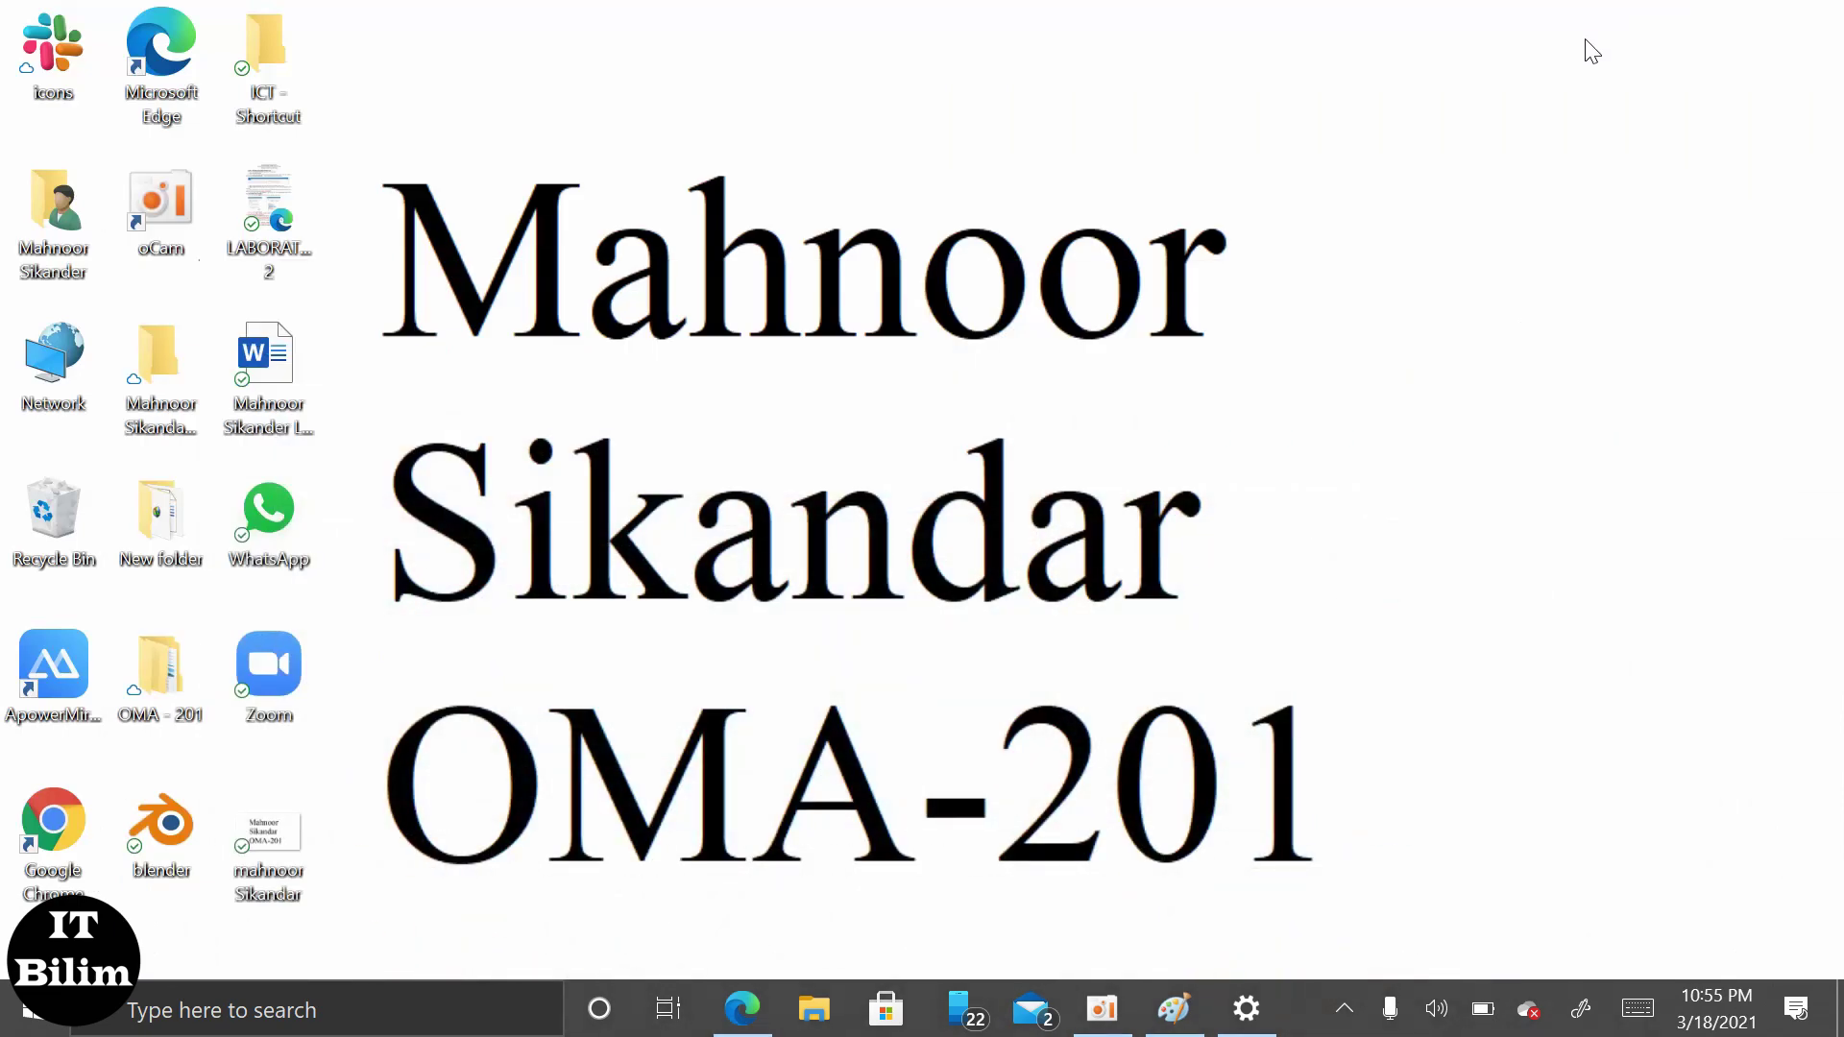
right_click(261, 43)
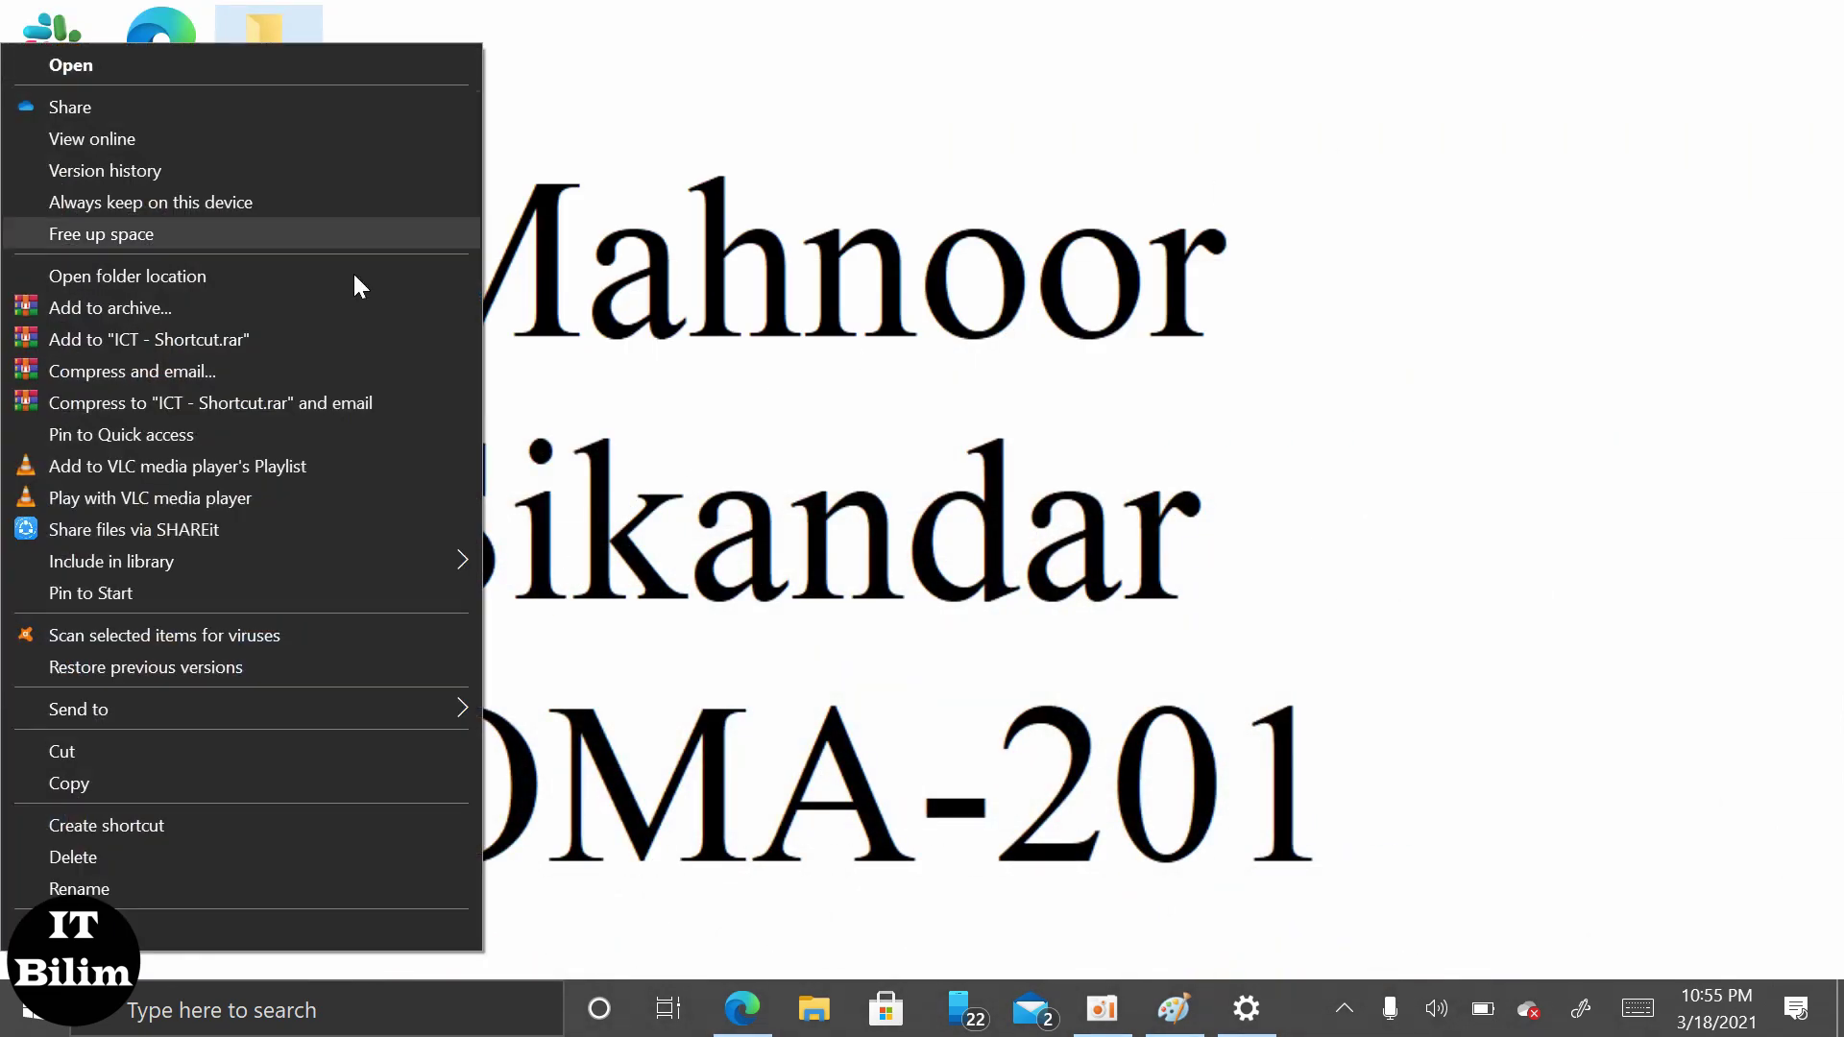
left_click(284, 926)
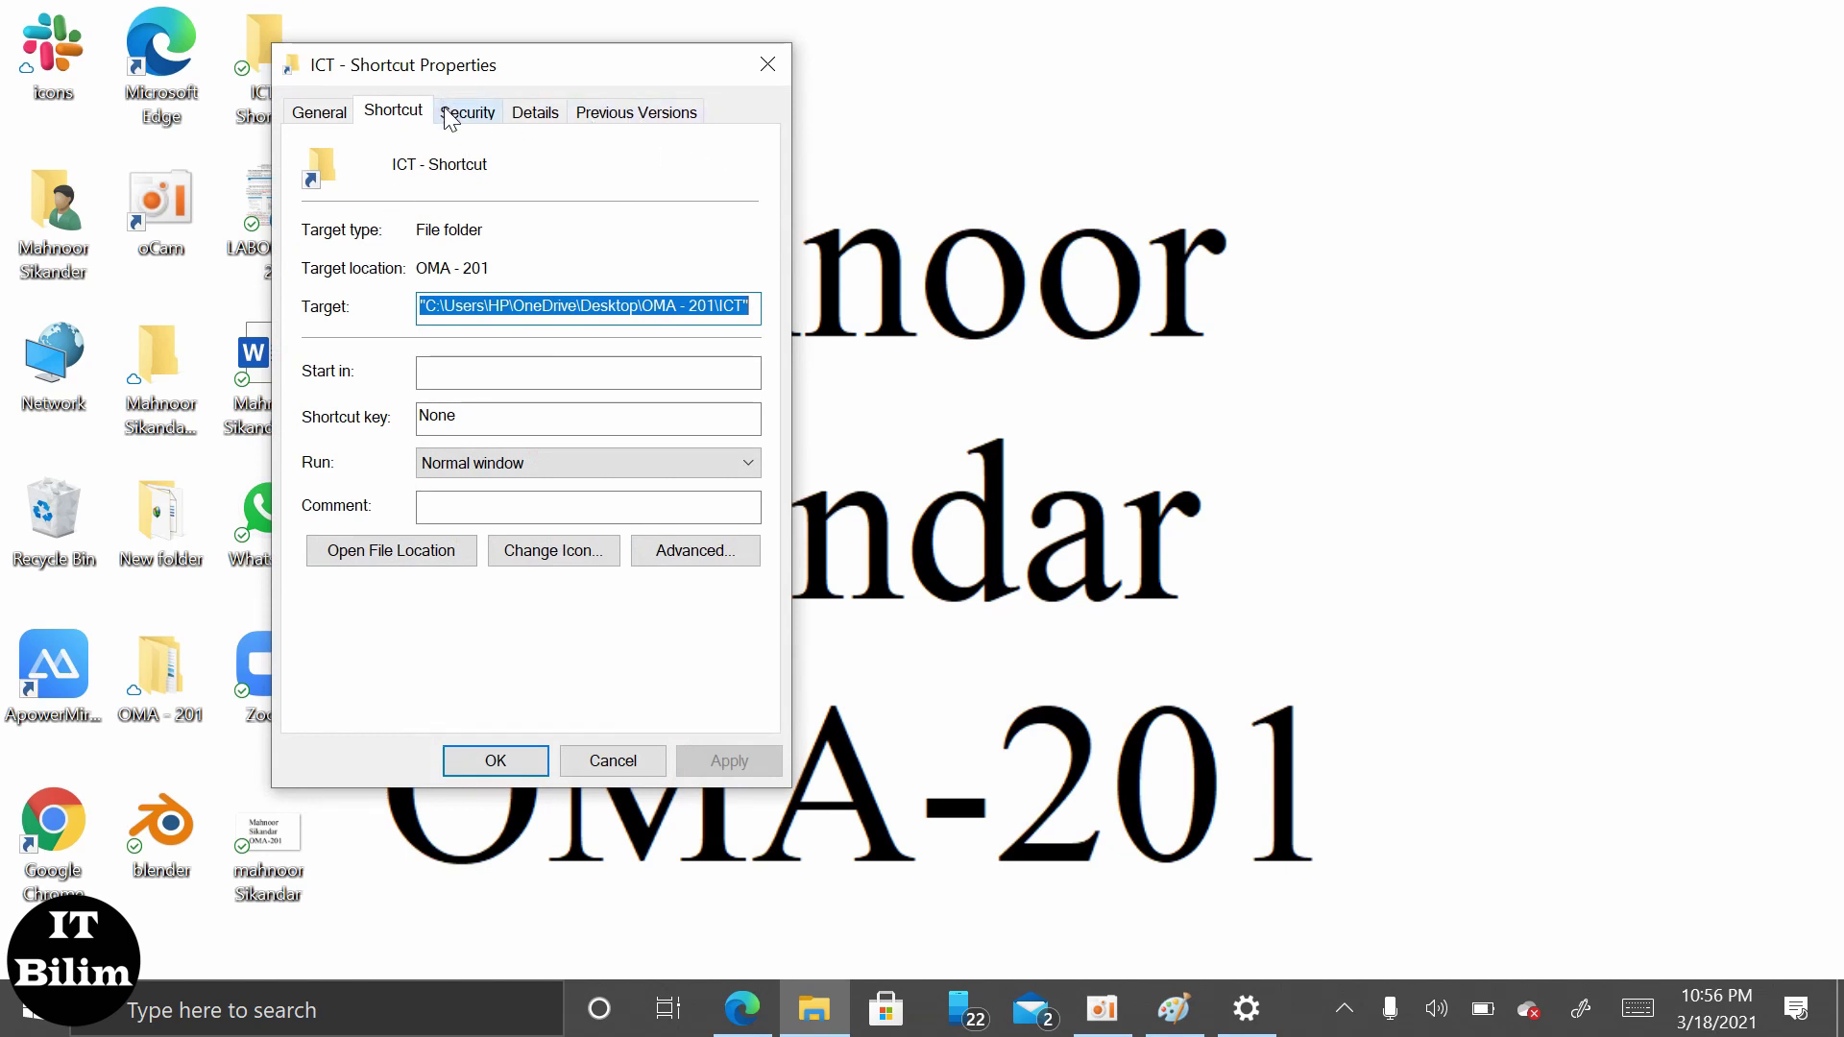
left_click(325, 116)
left_click(769, 62)
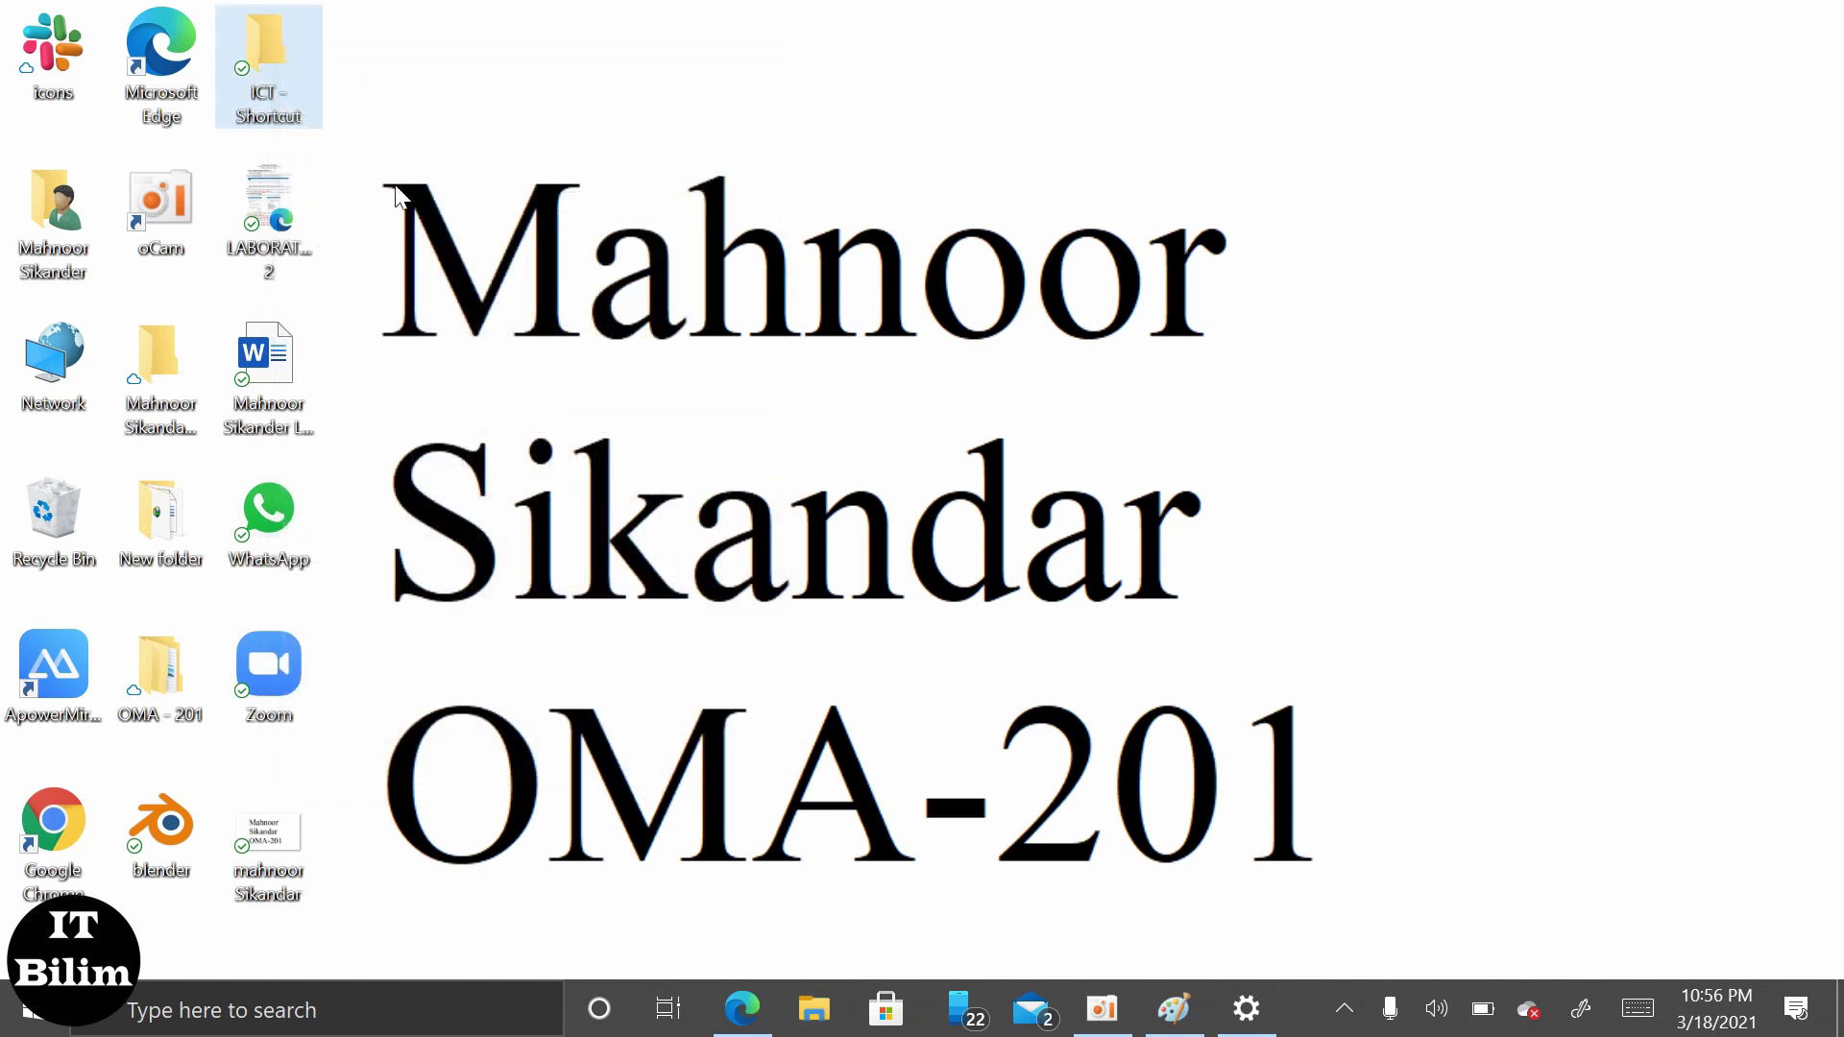
right_click(151, 406)
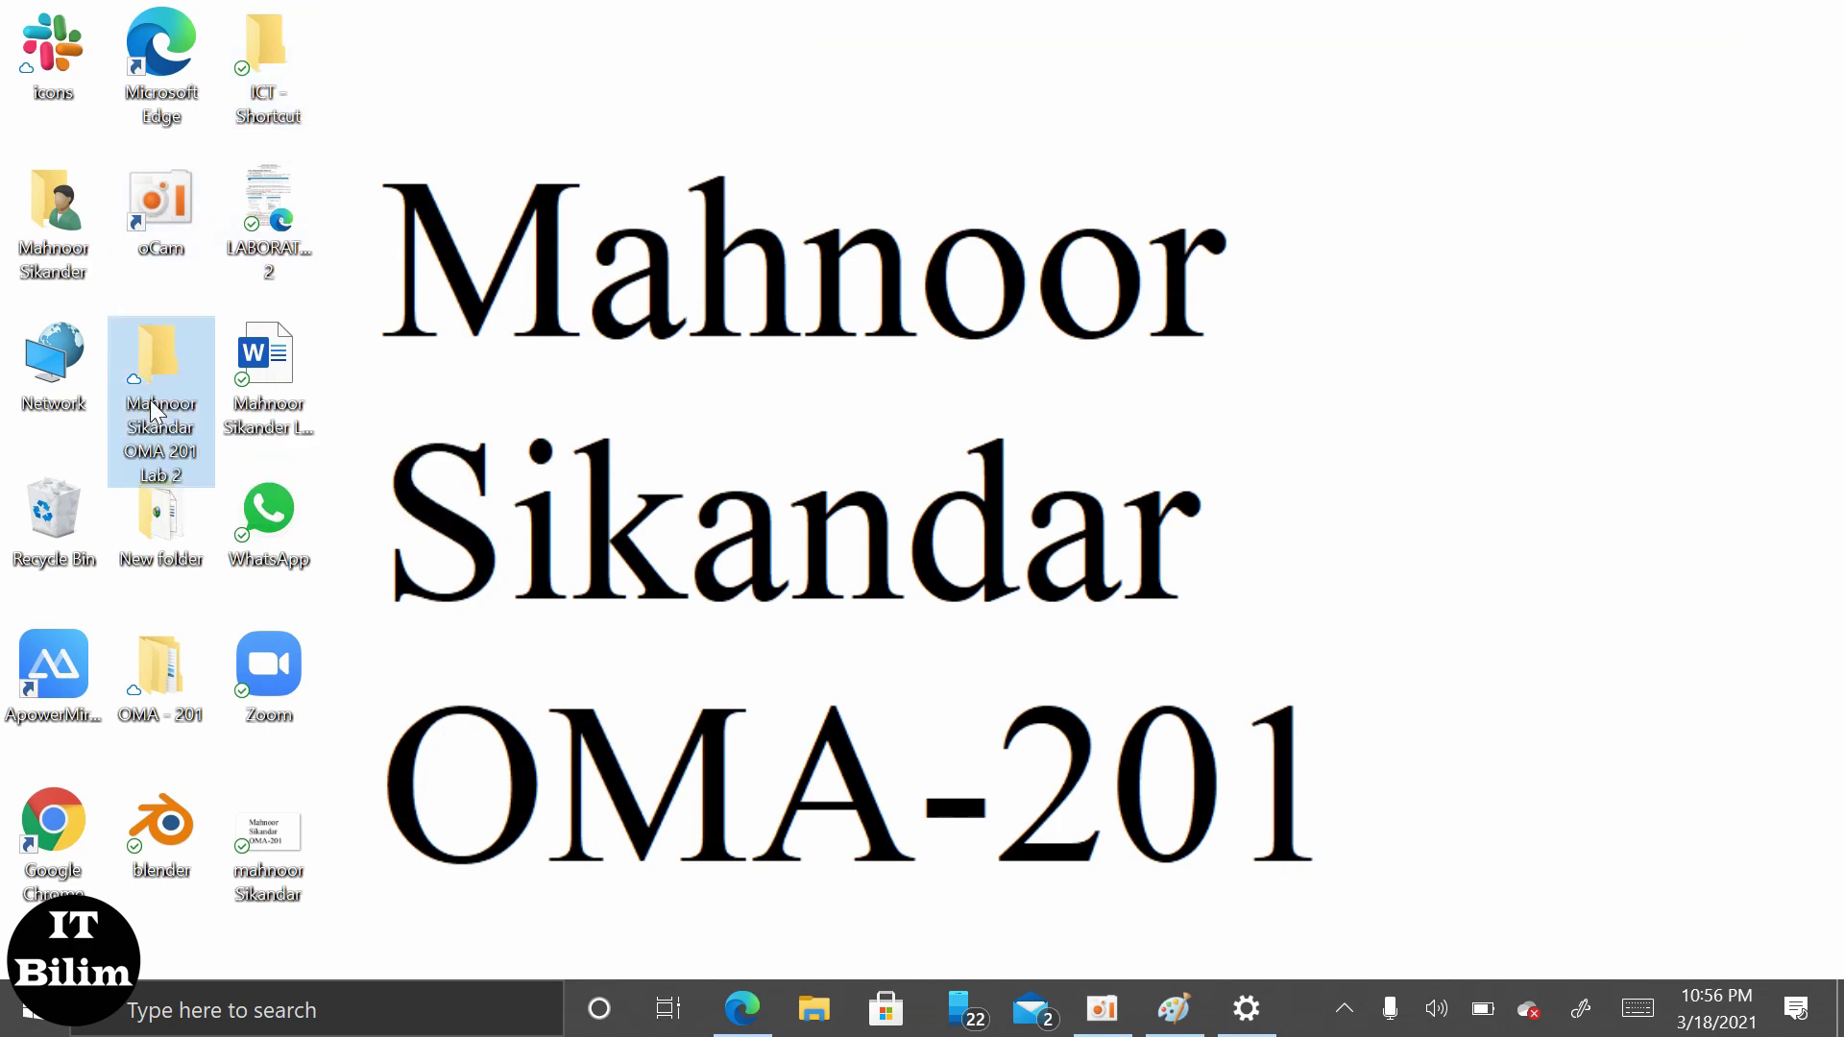
left_click(1278, 357)
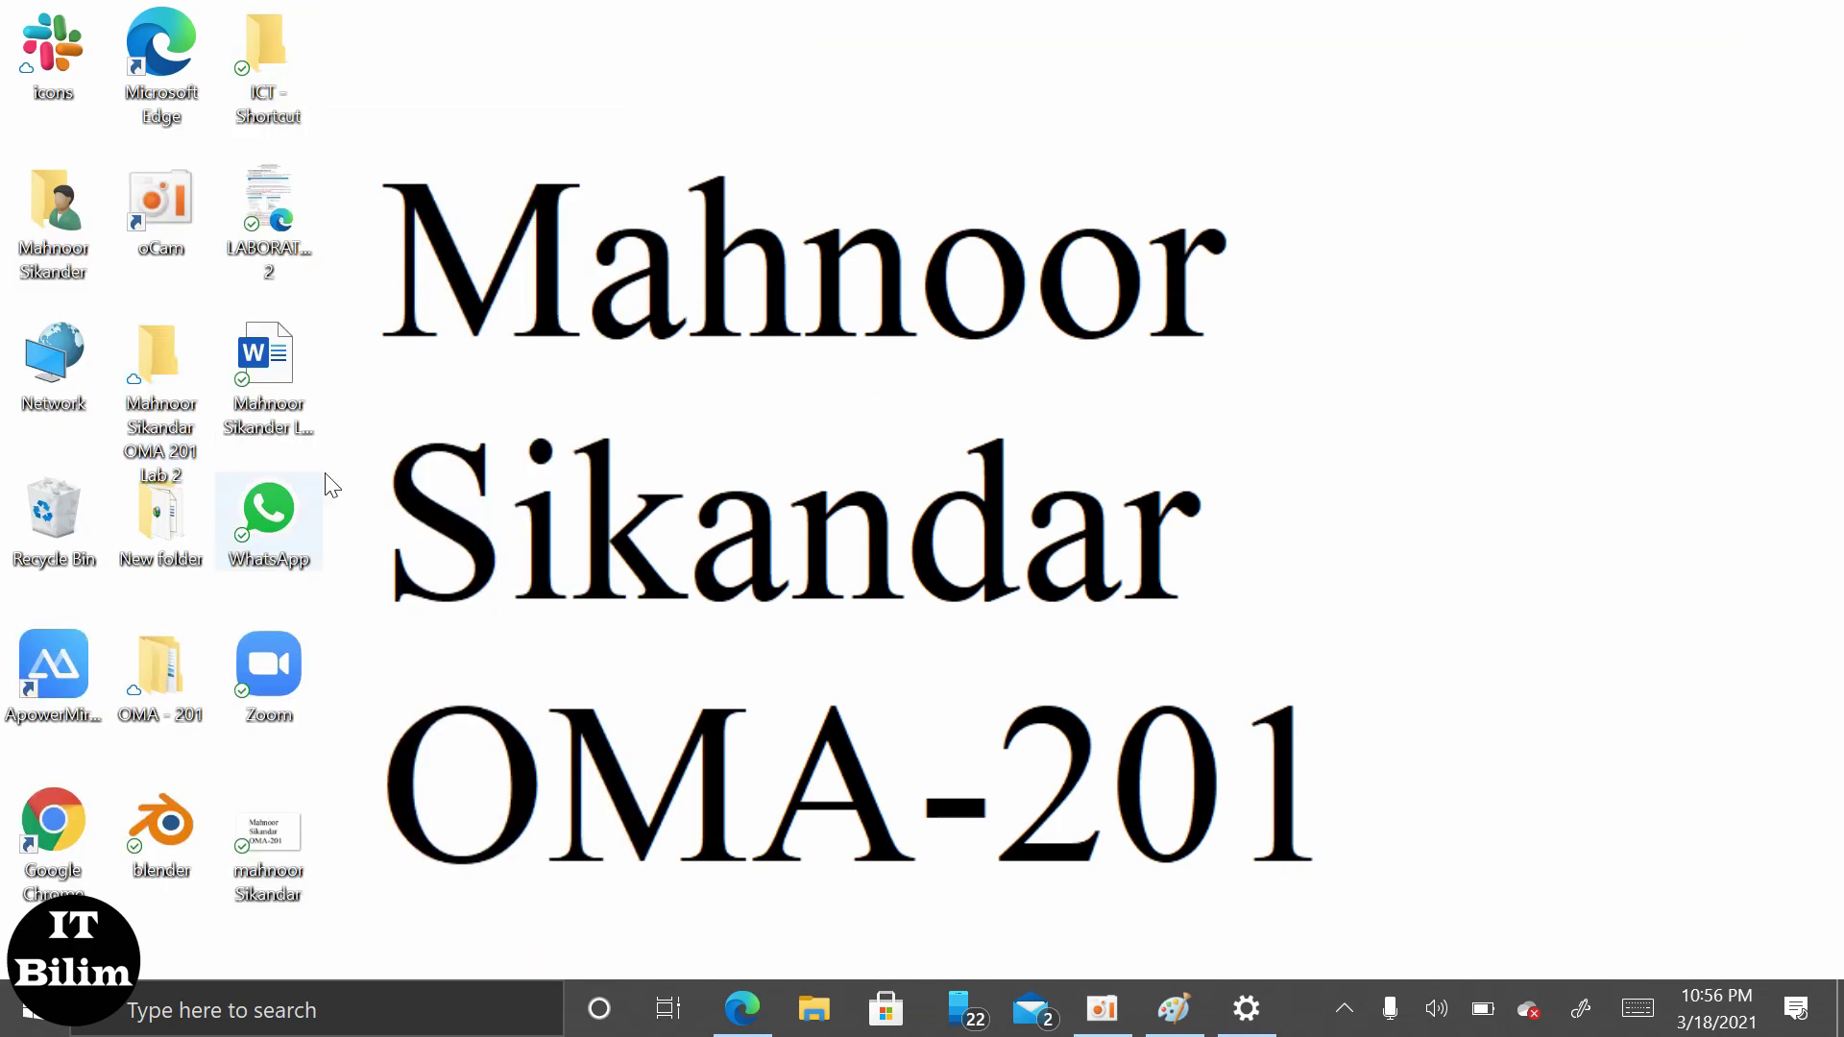
Set the New folder's icon to the food_fruit orange .ico, then refresh the desktop
right_click(159, 527)
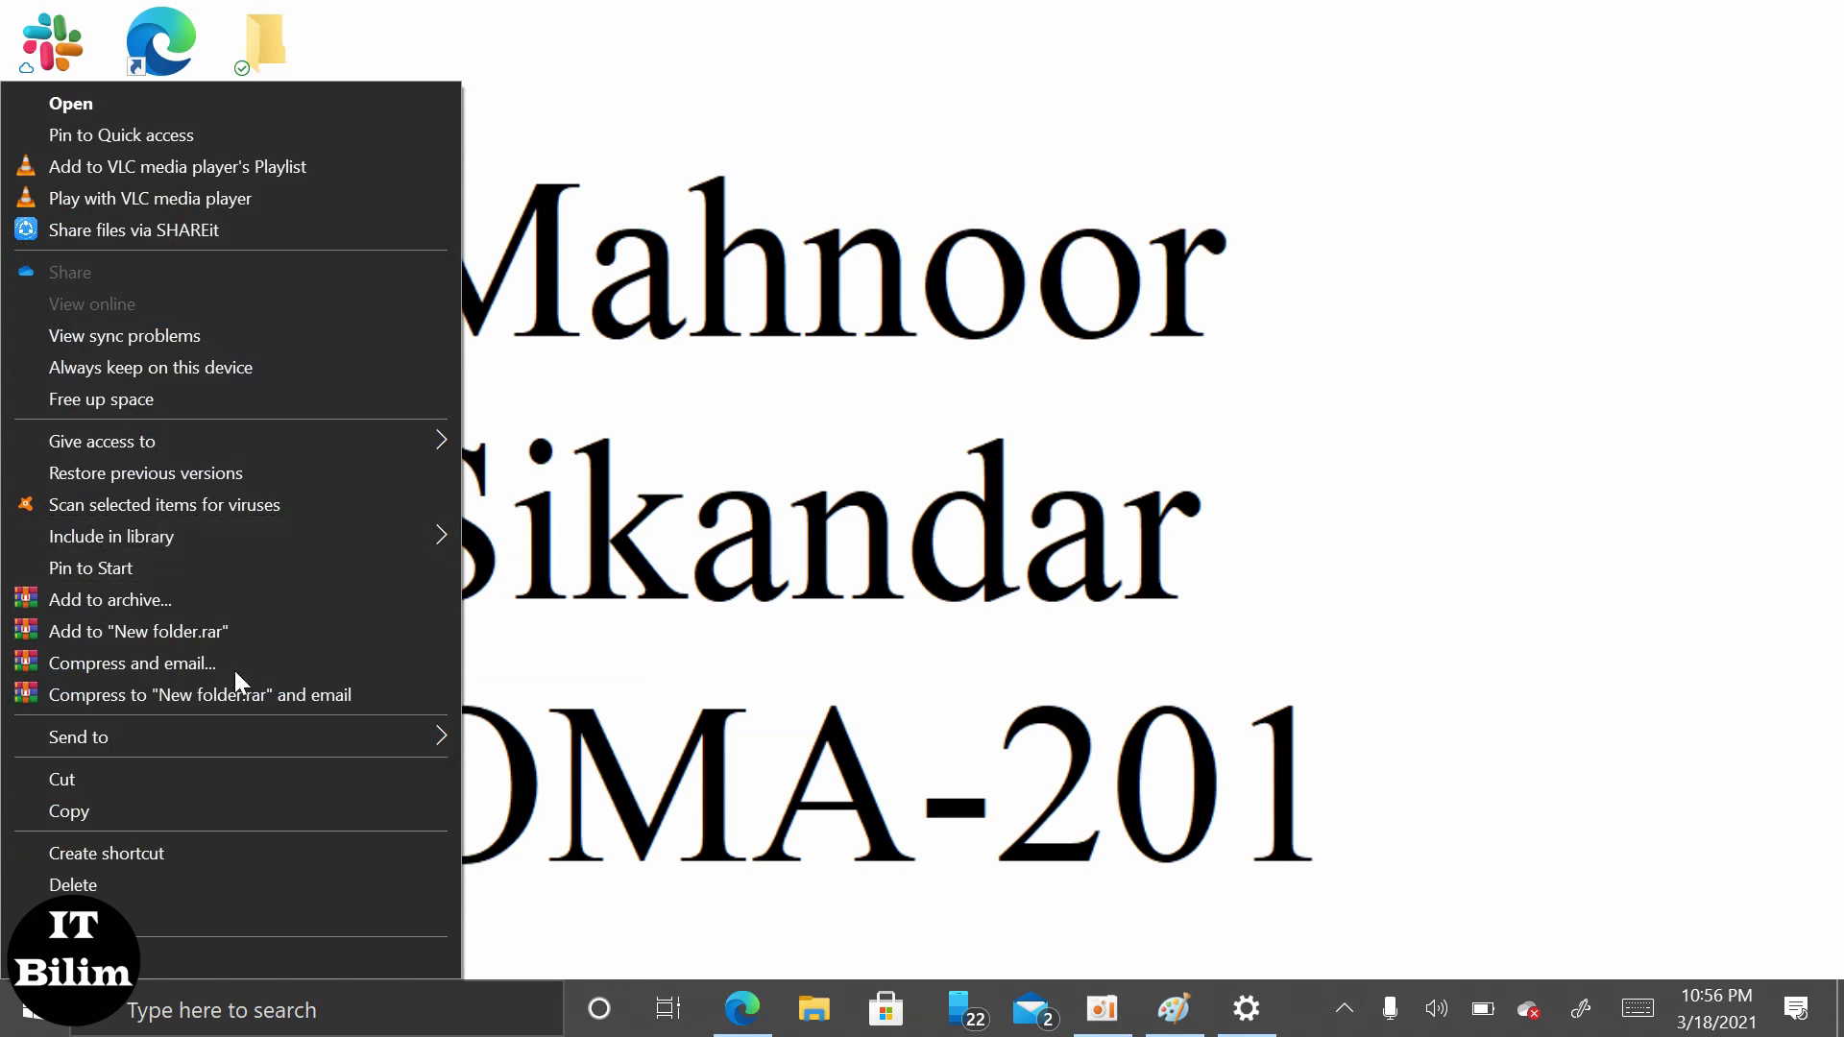
left_click(205, 947)
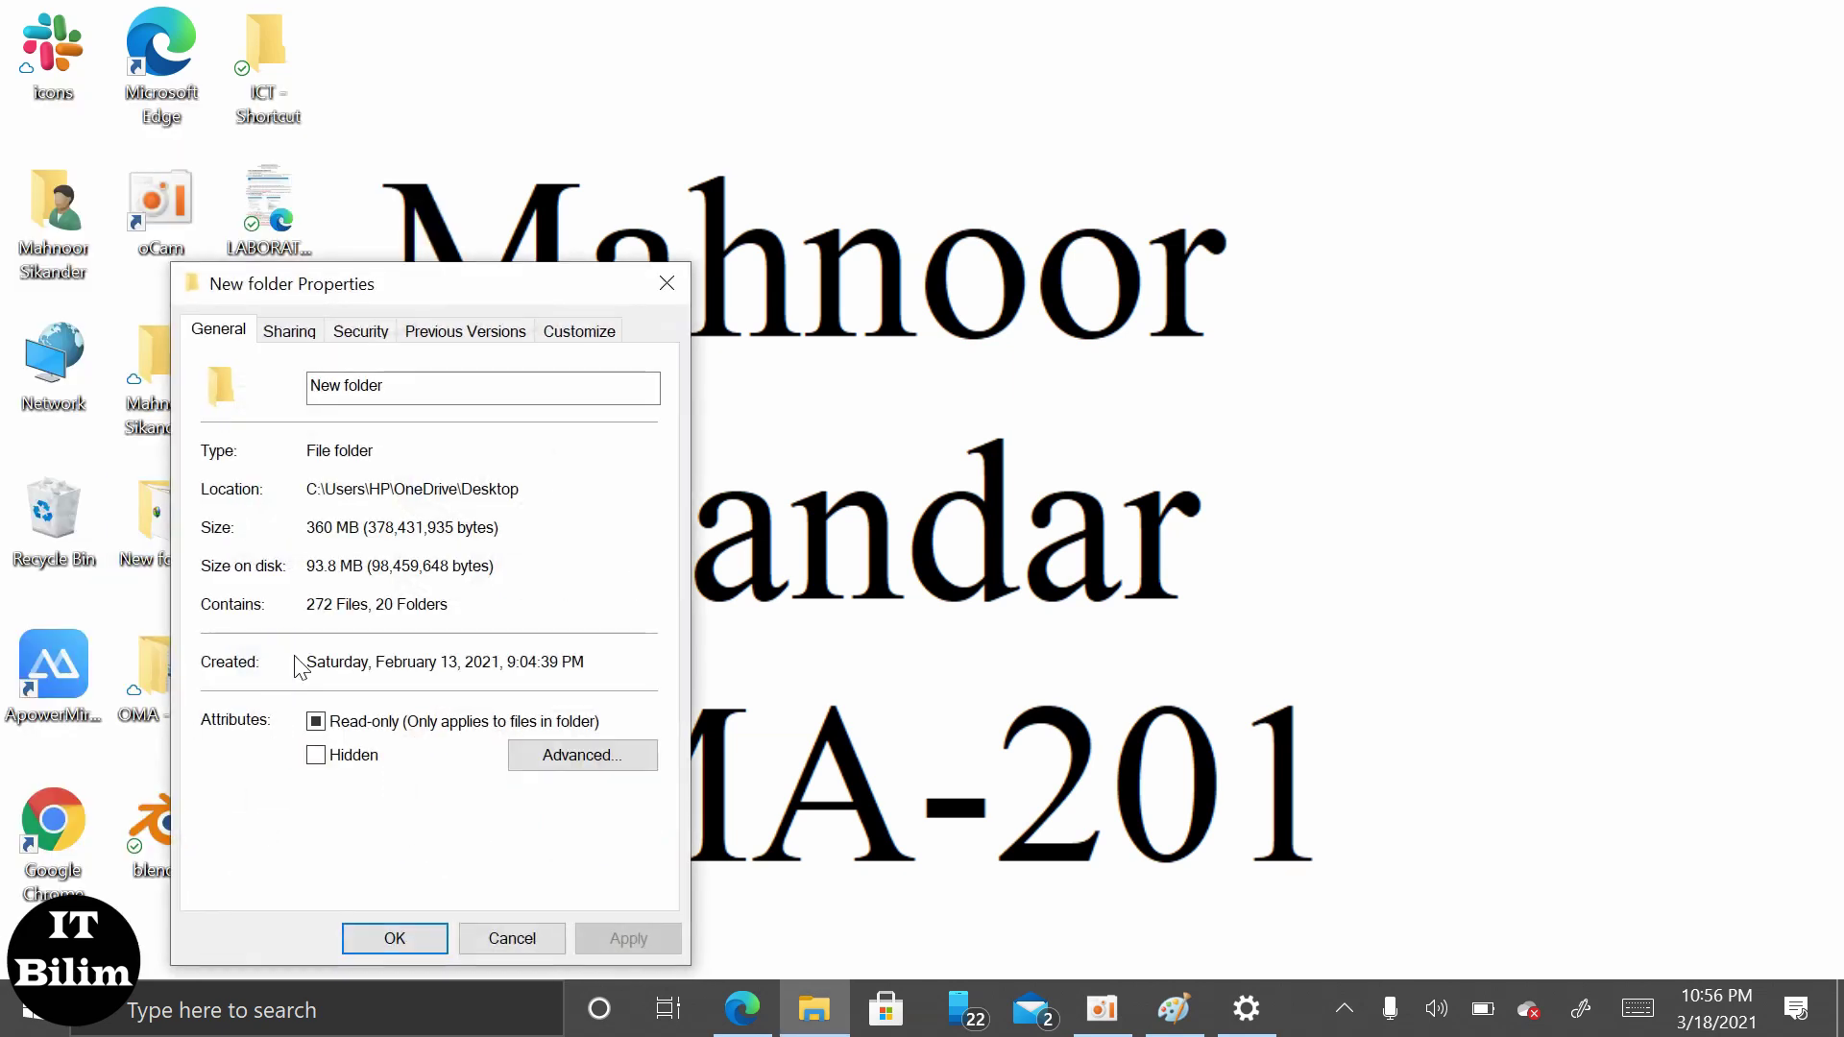
left_click(577, 332)
left_click(285, 773)
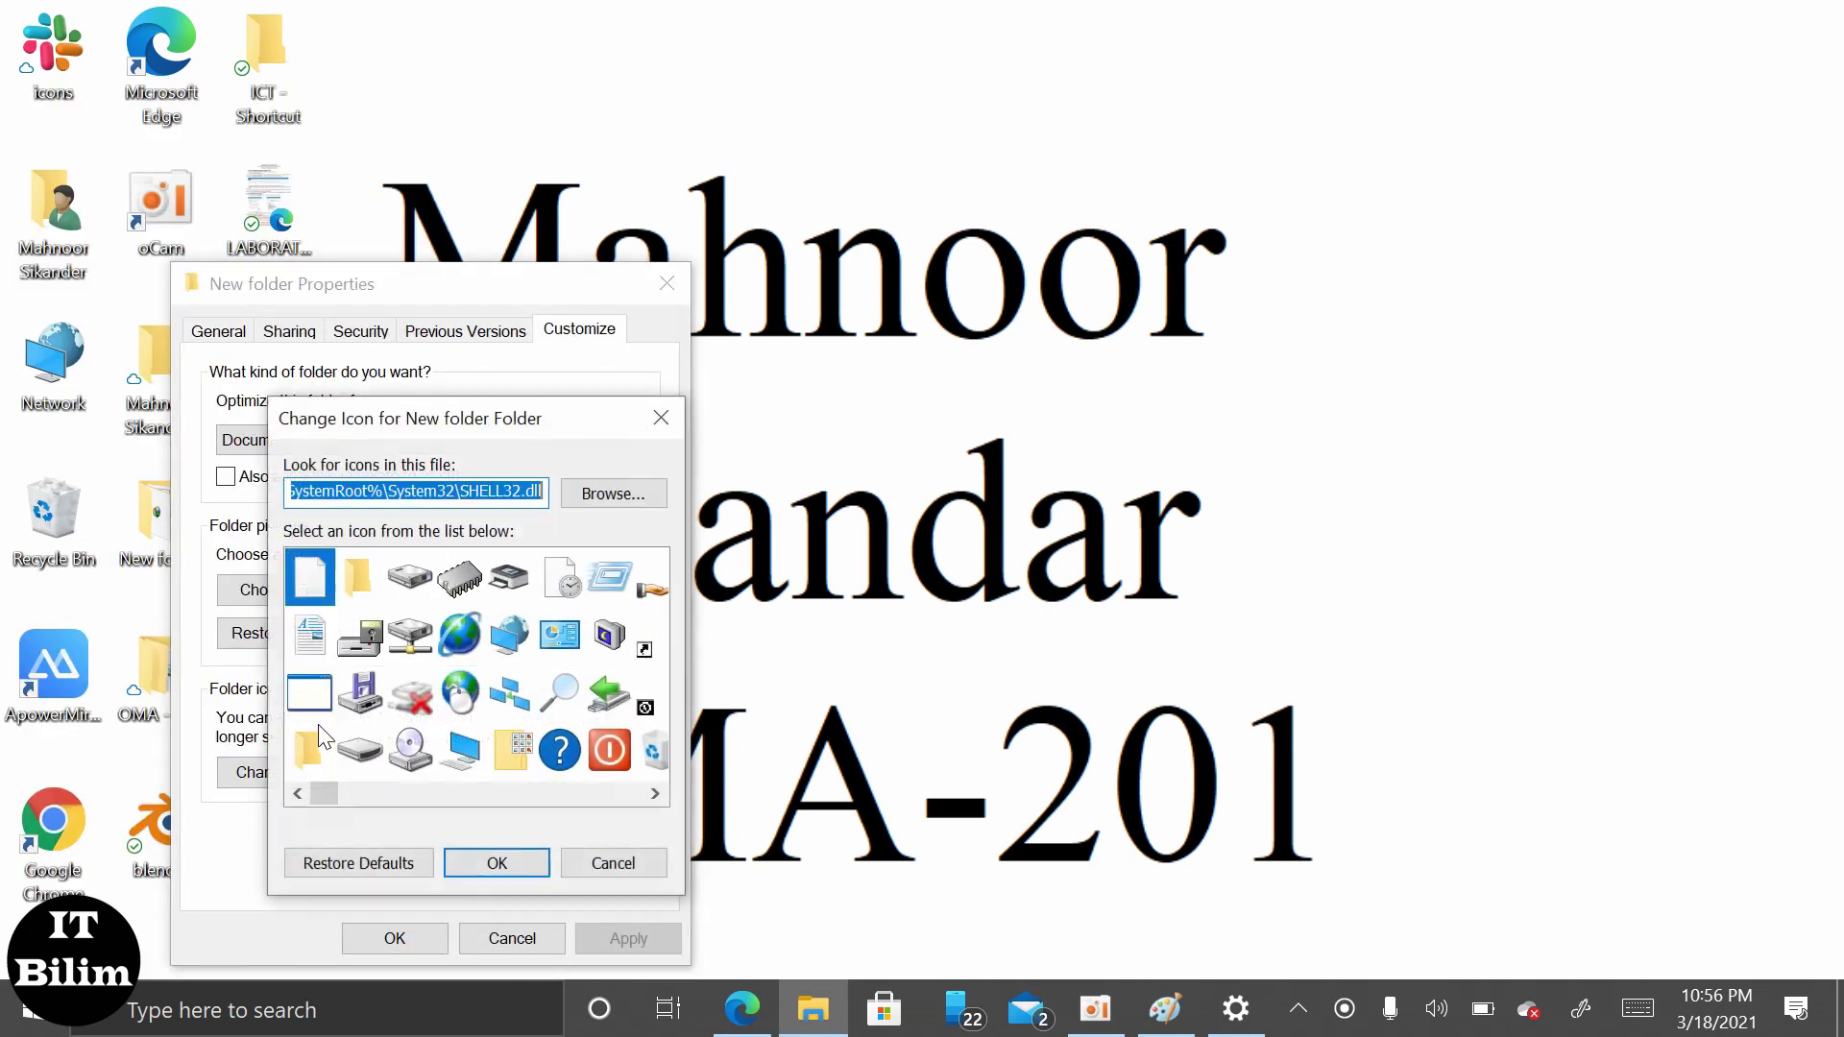
left_click(614, 493)
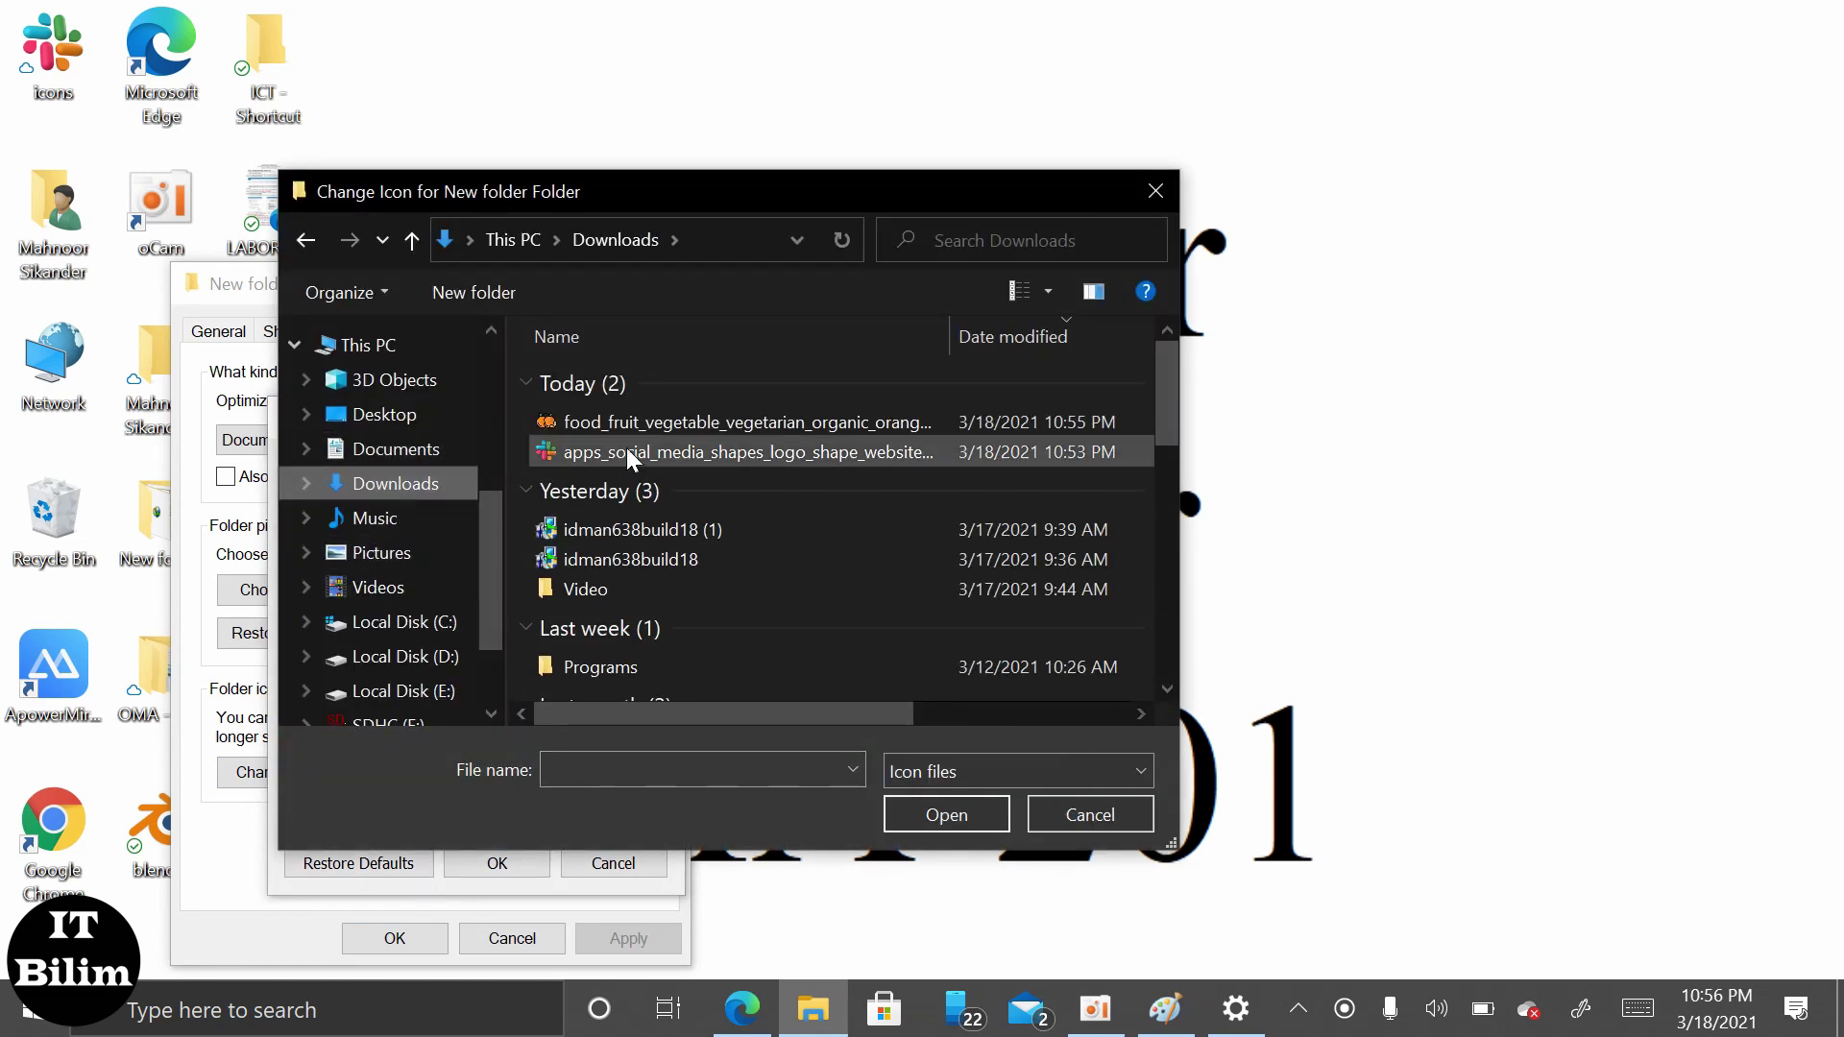
left_click(653, 421)
left_click(982, 813)
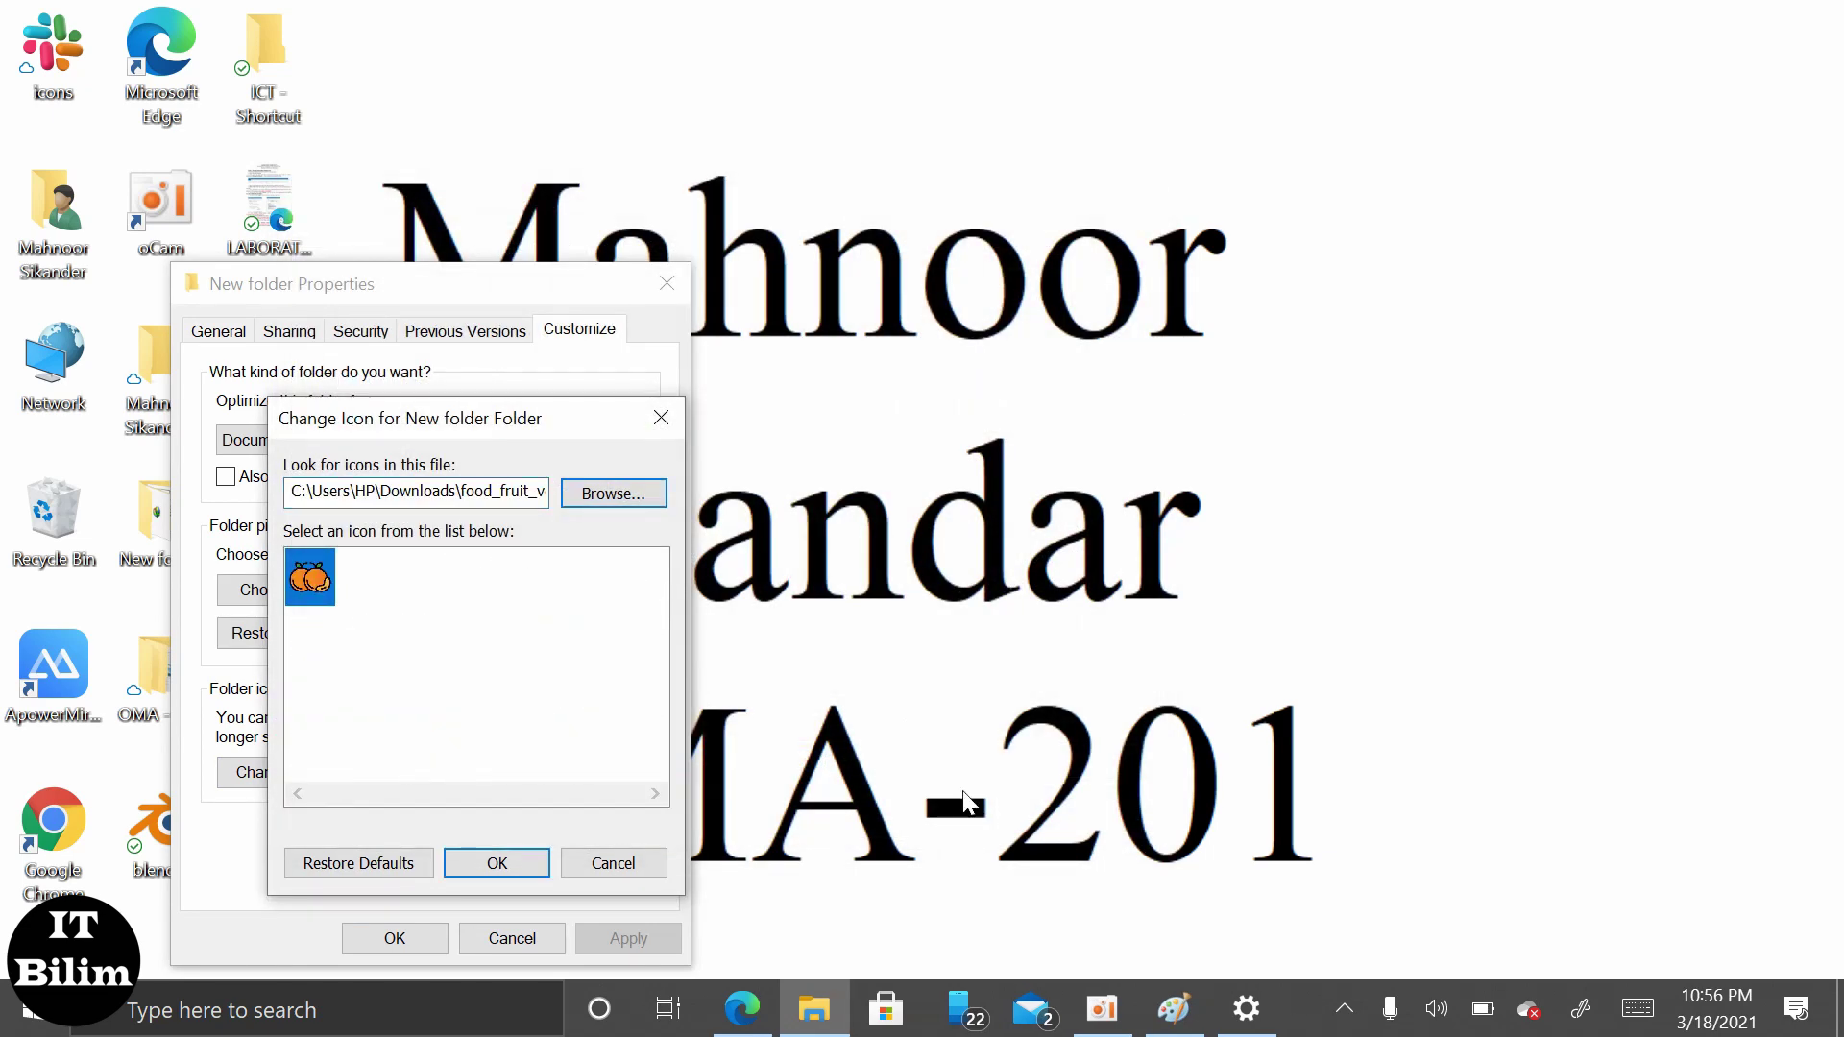
left_click(511, 864)
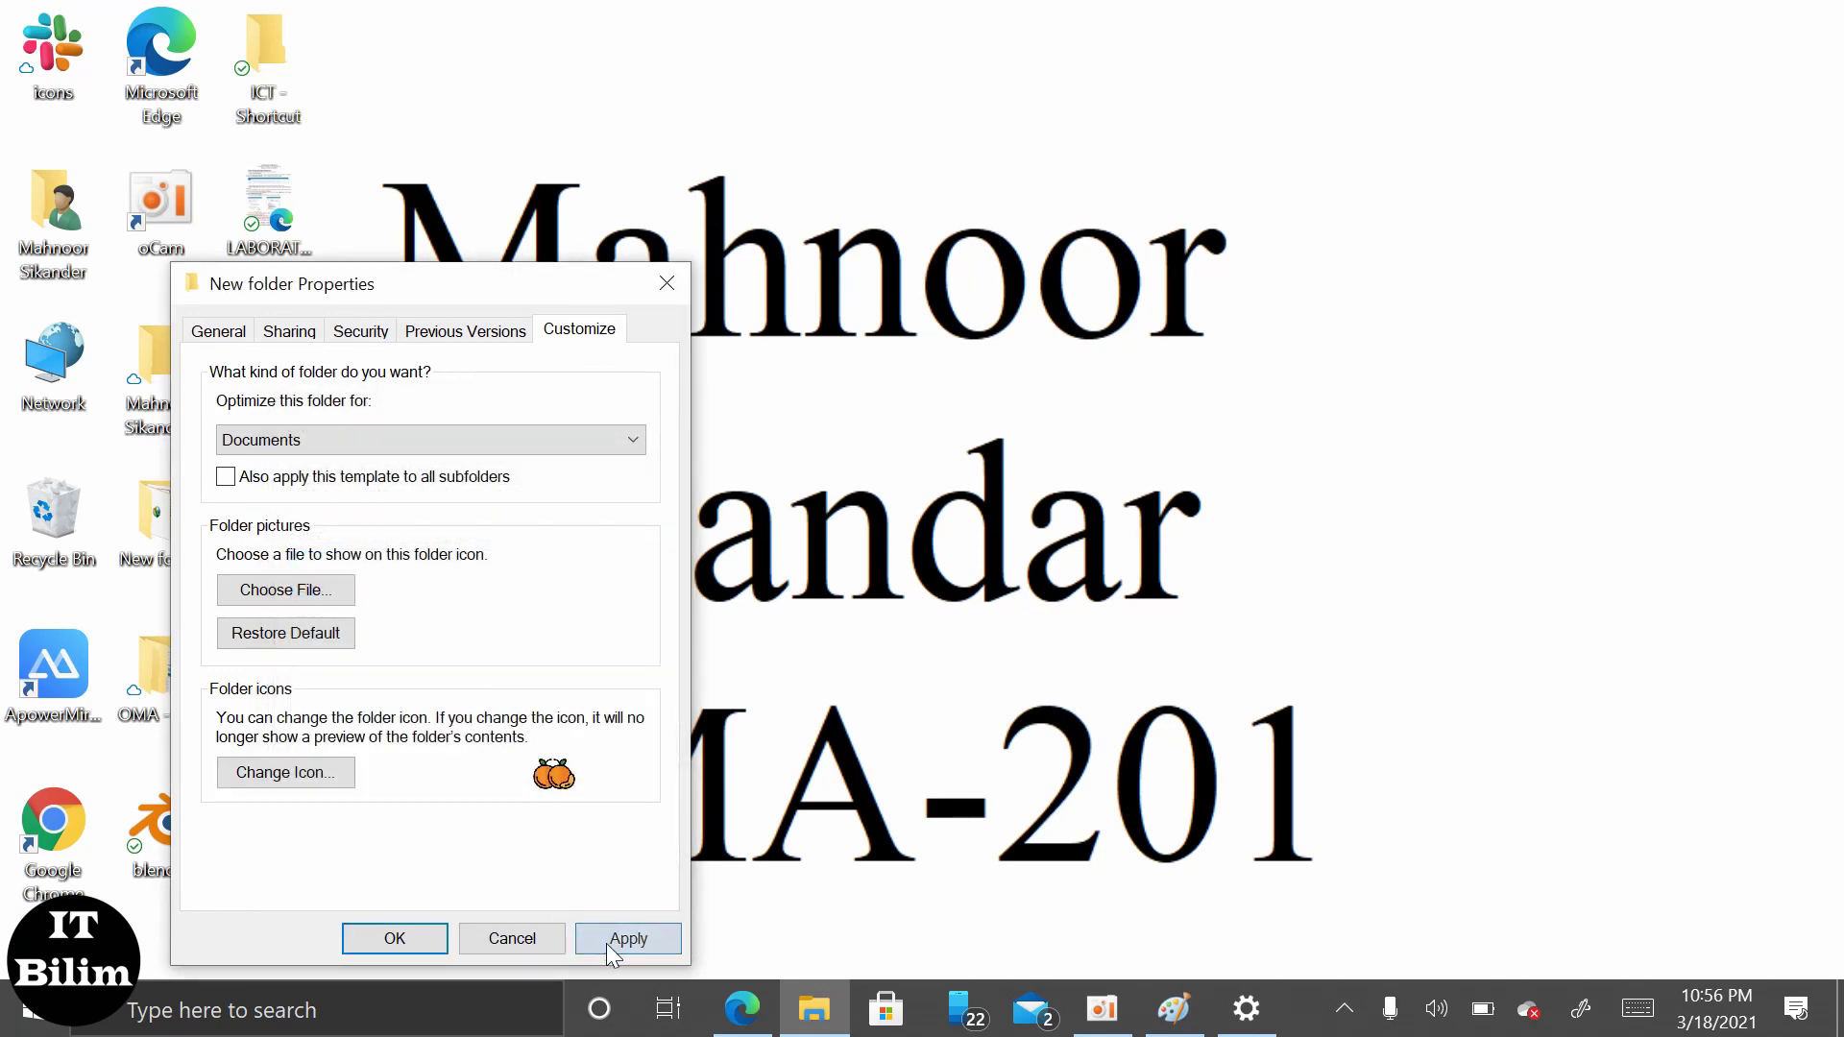
left_click(607, 941)
left_click(411, 938)
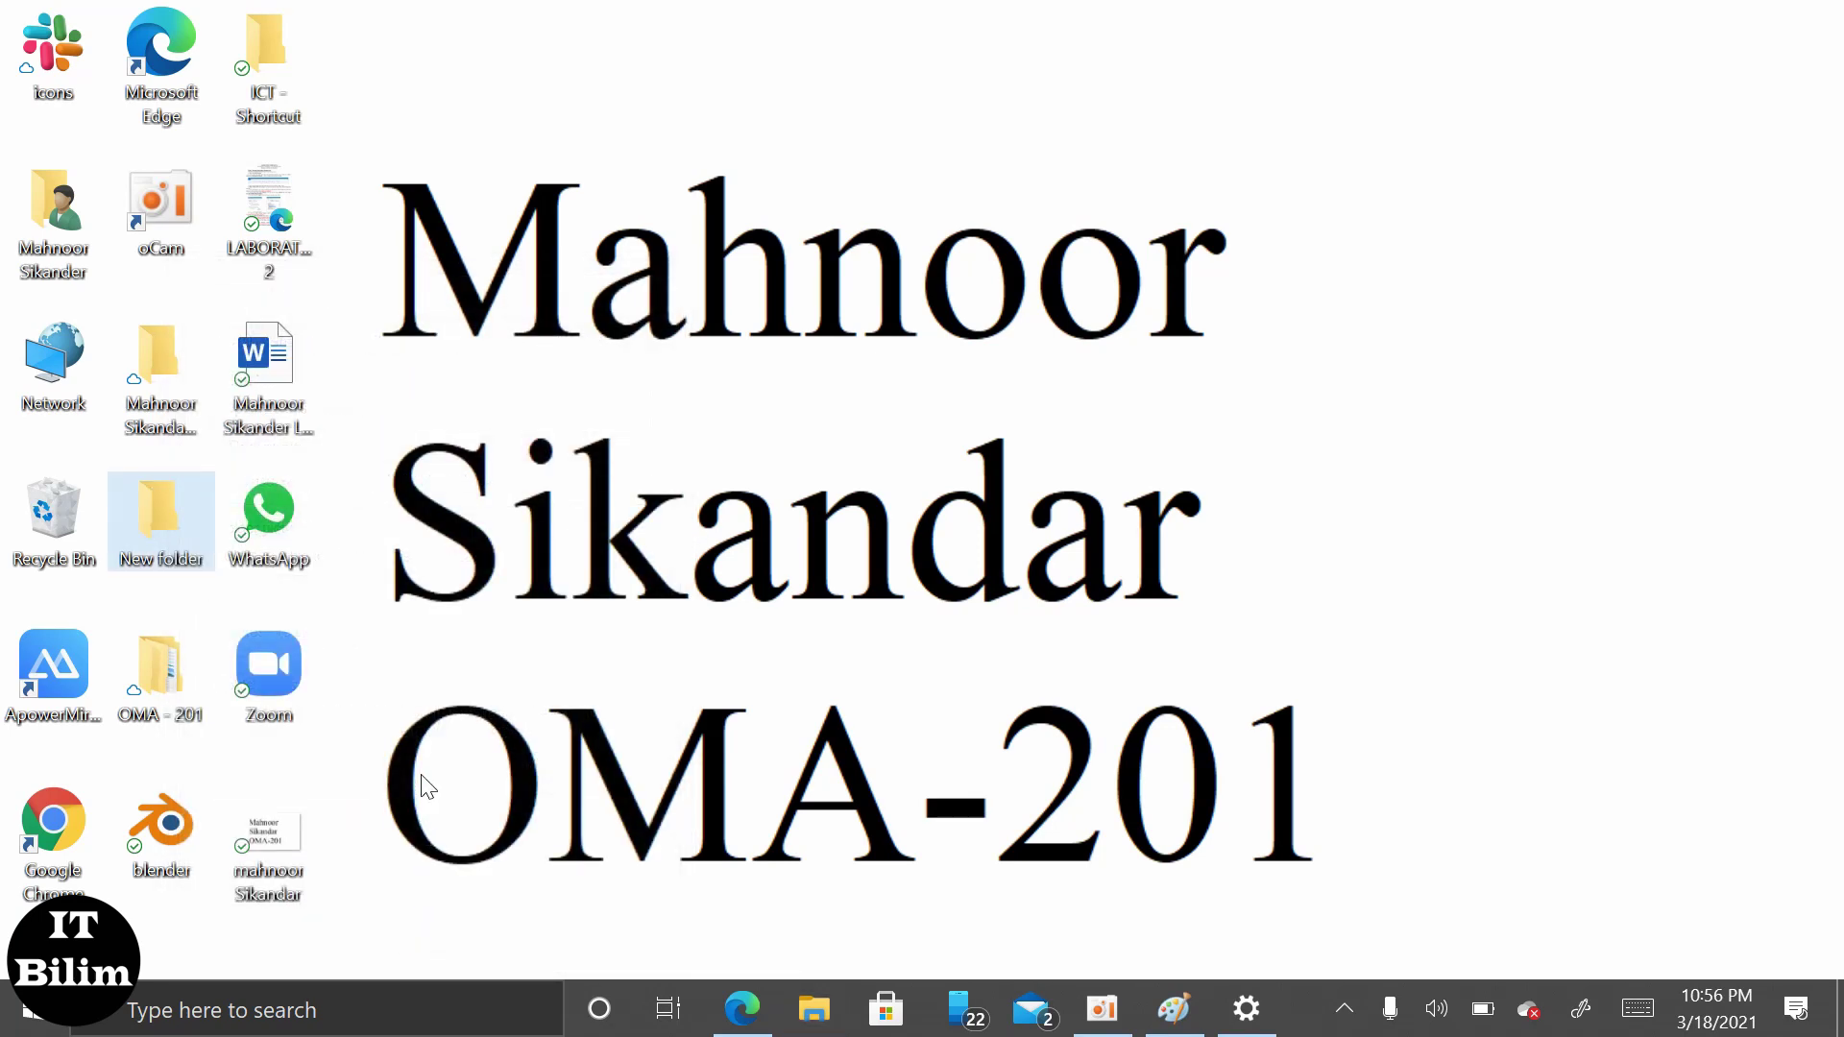
right_click(499, 415)
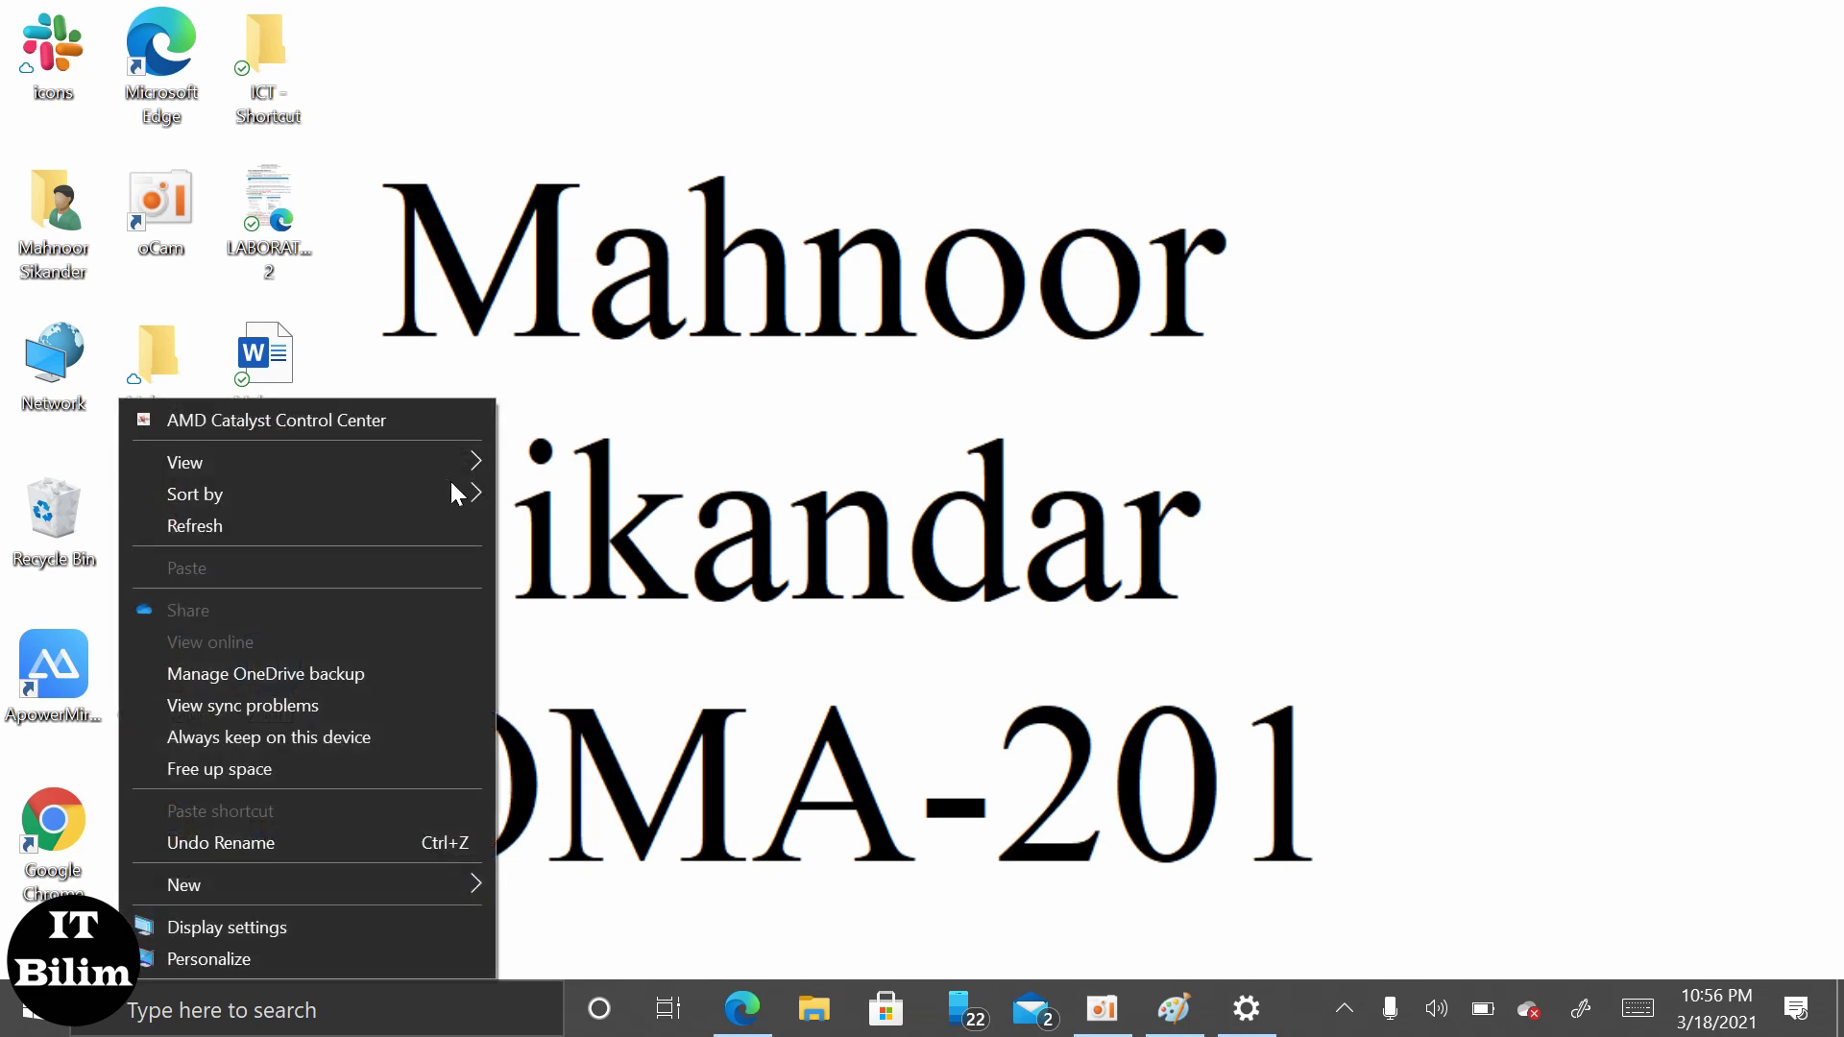
left_click(279, 526)
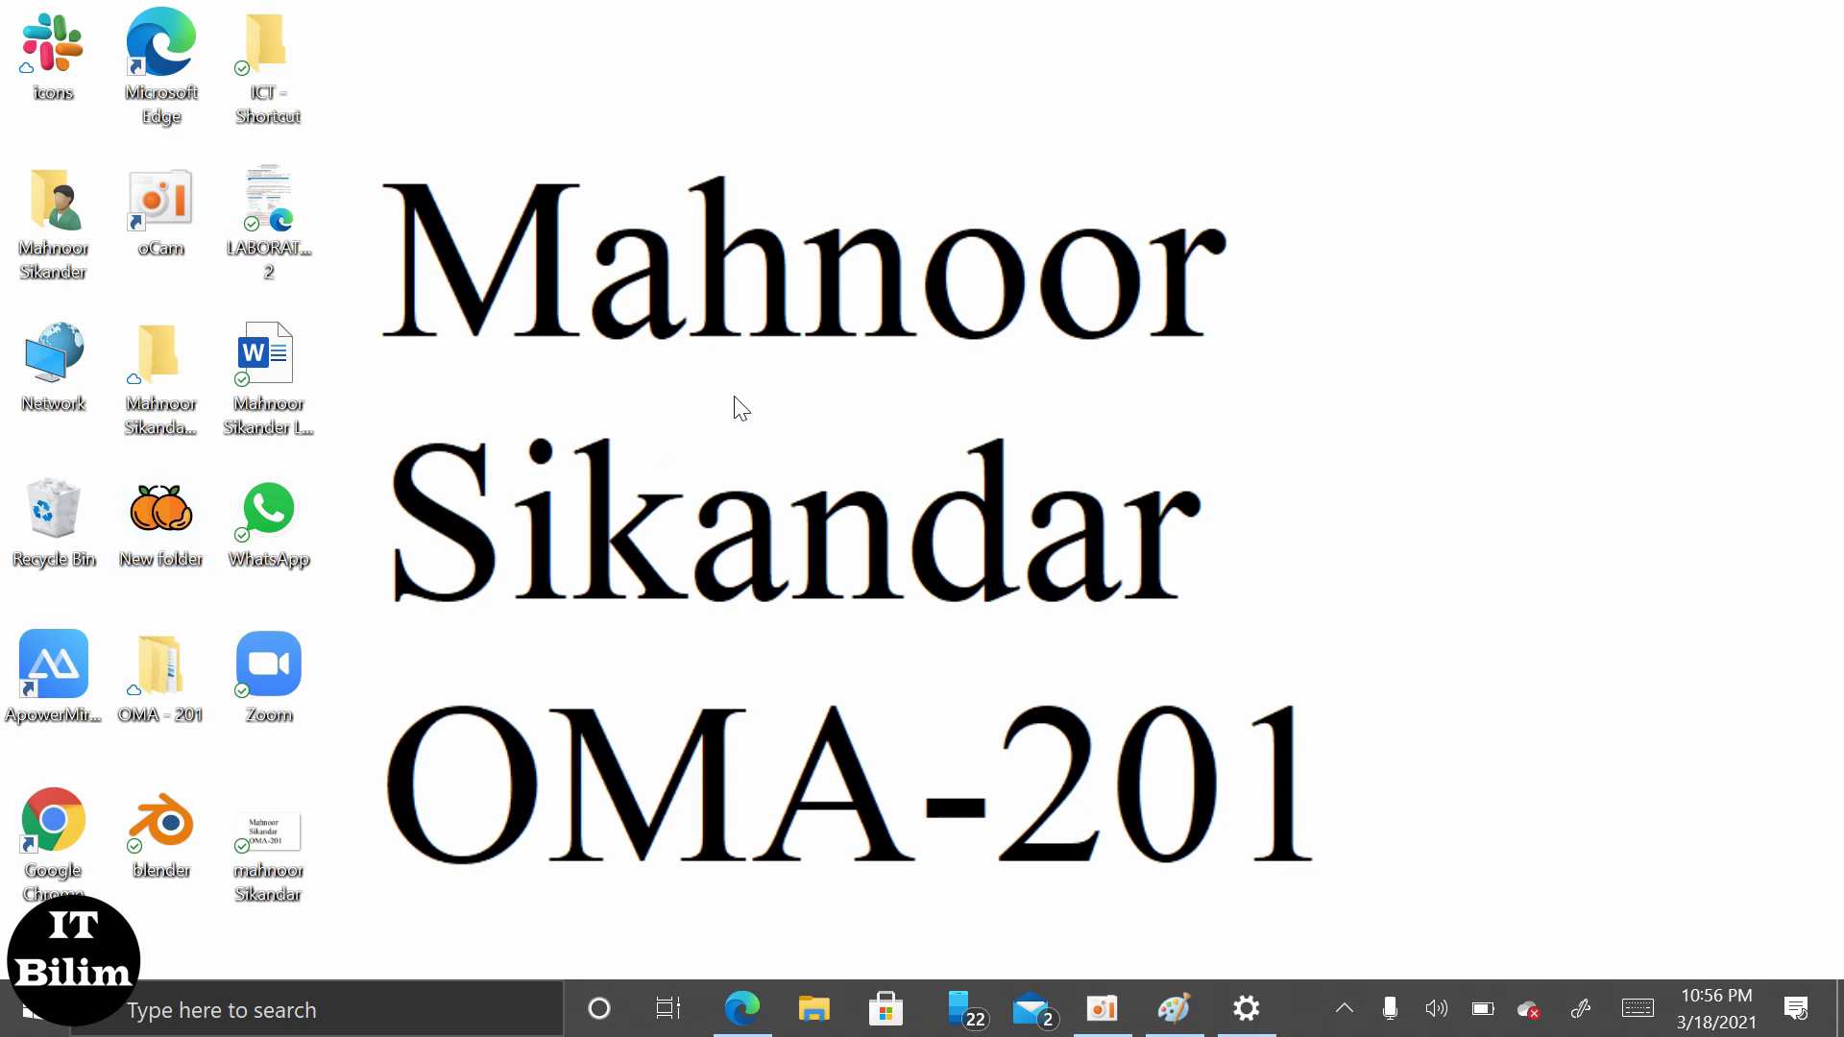
left_click(742, 1008)
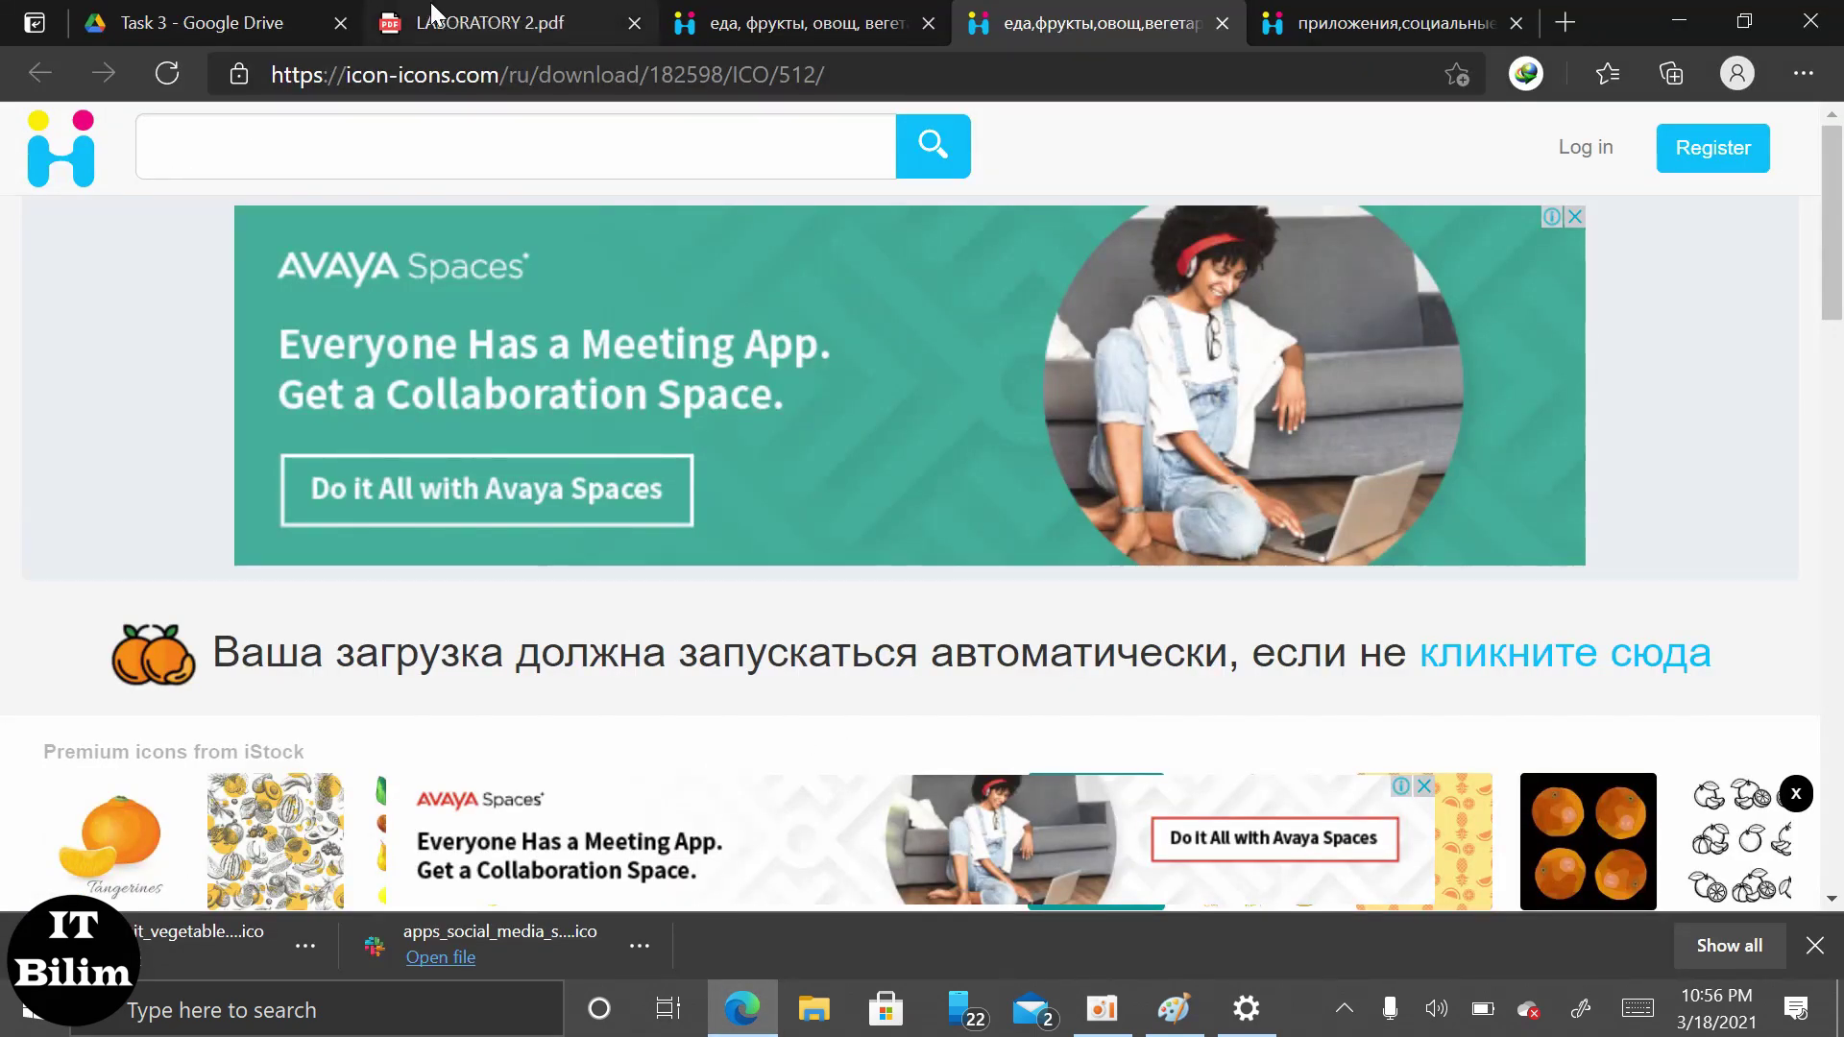
left_click(480, 14)
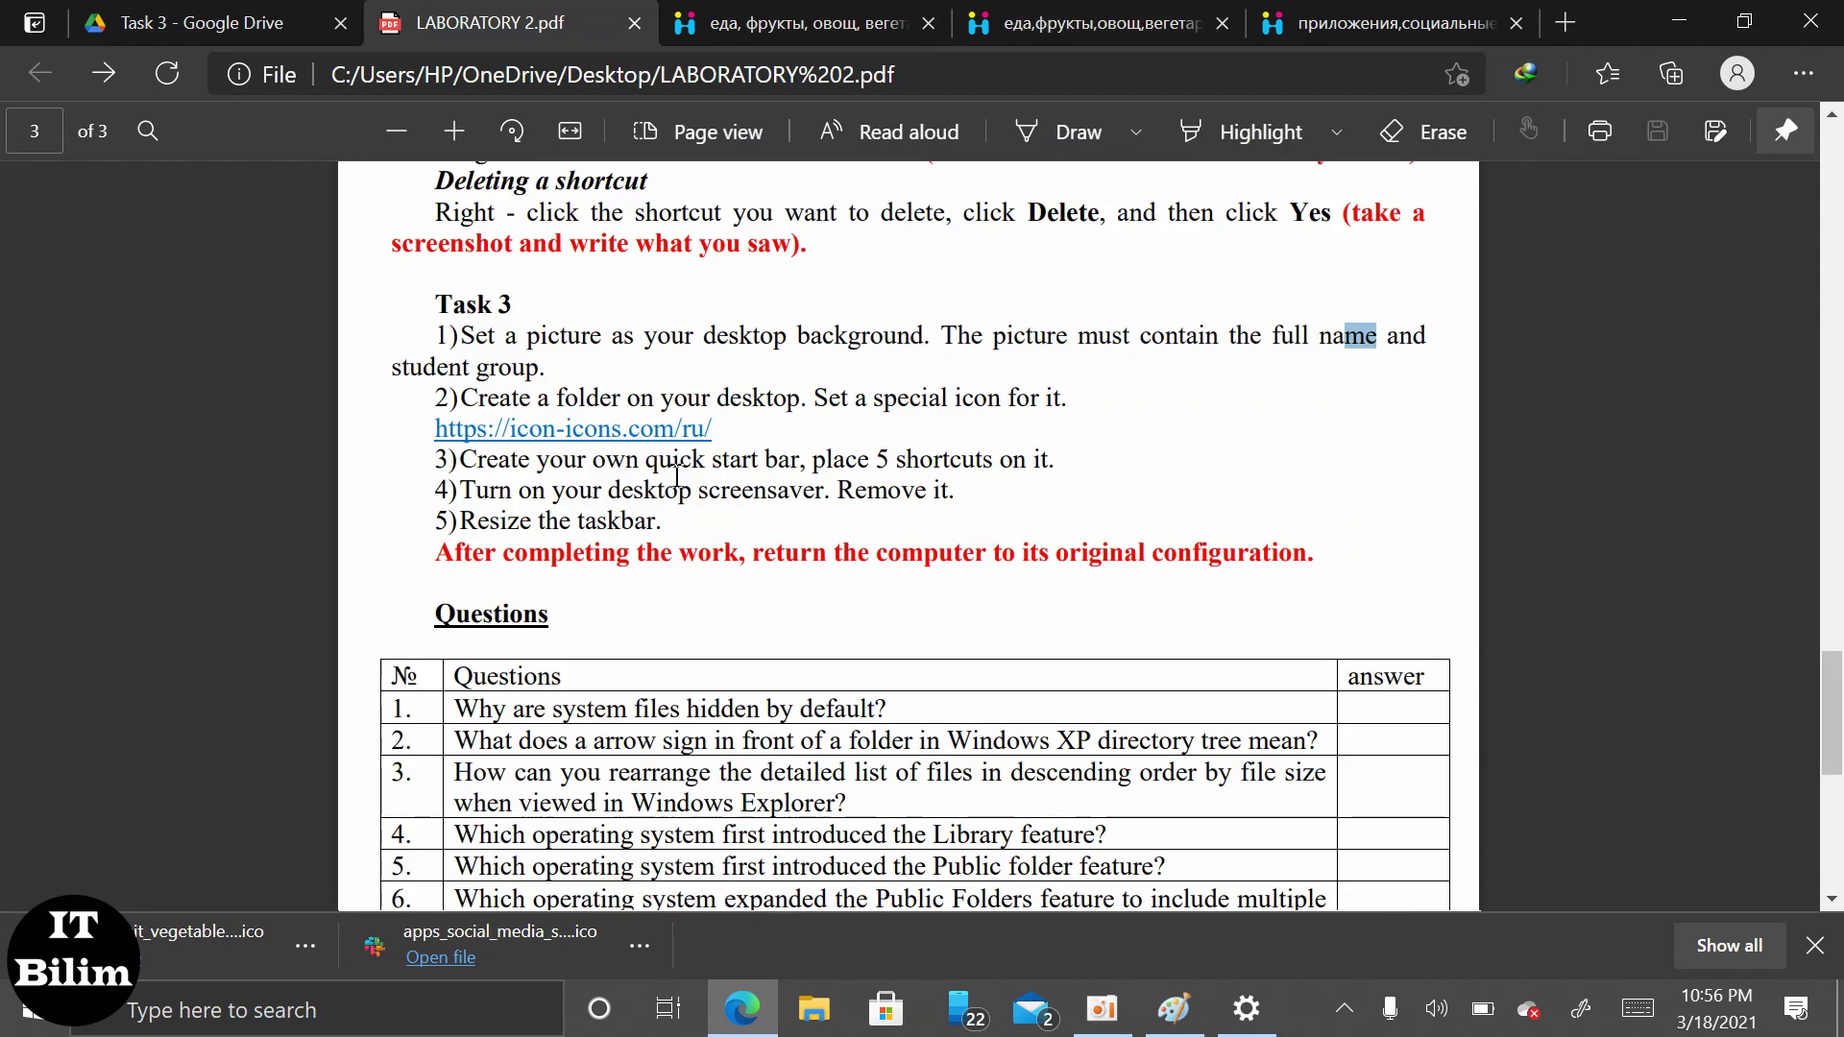
left_click_drag(1055, 459, 455, 465)
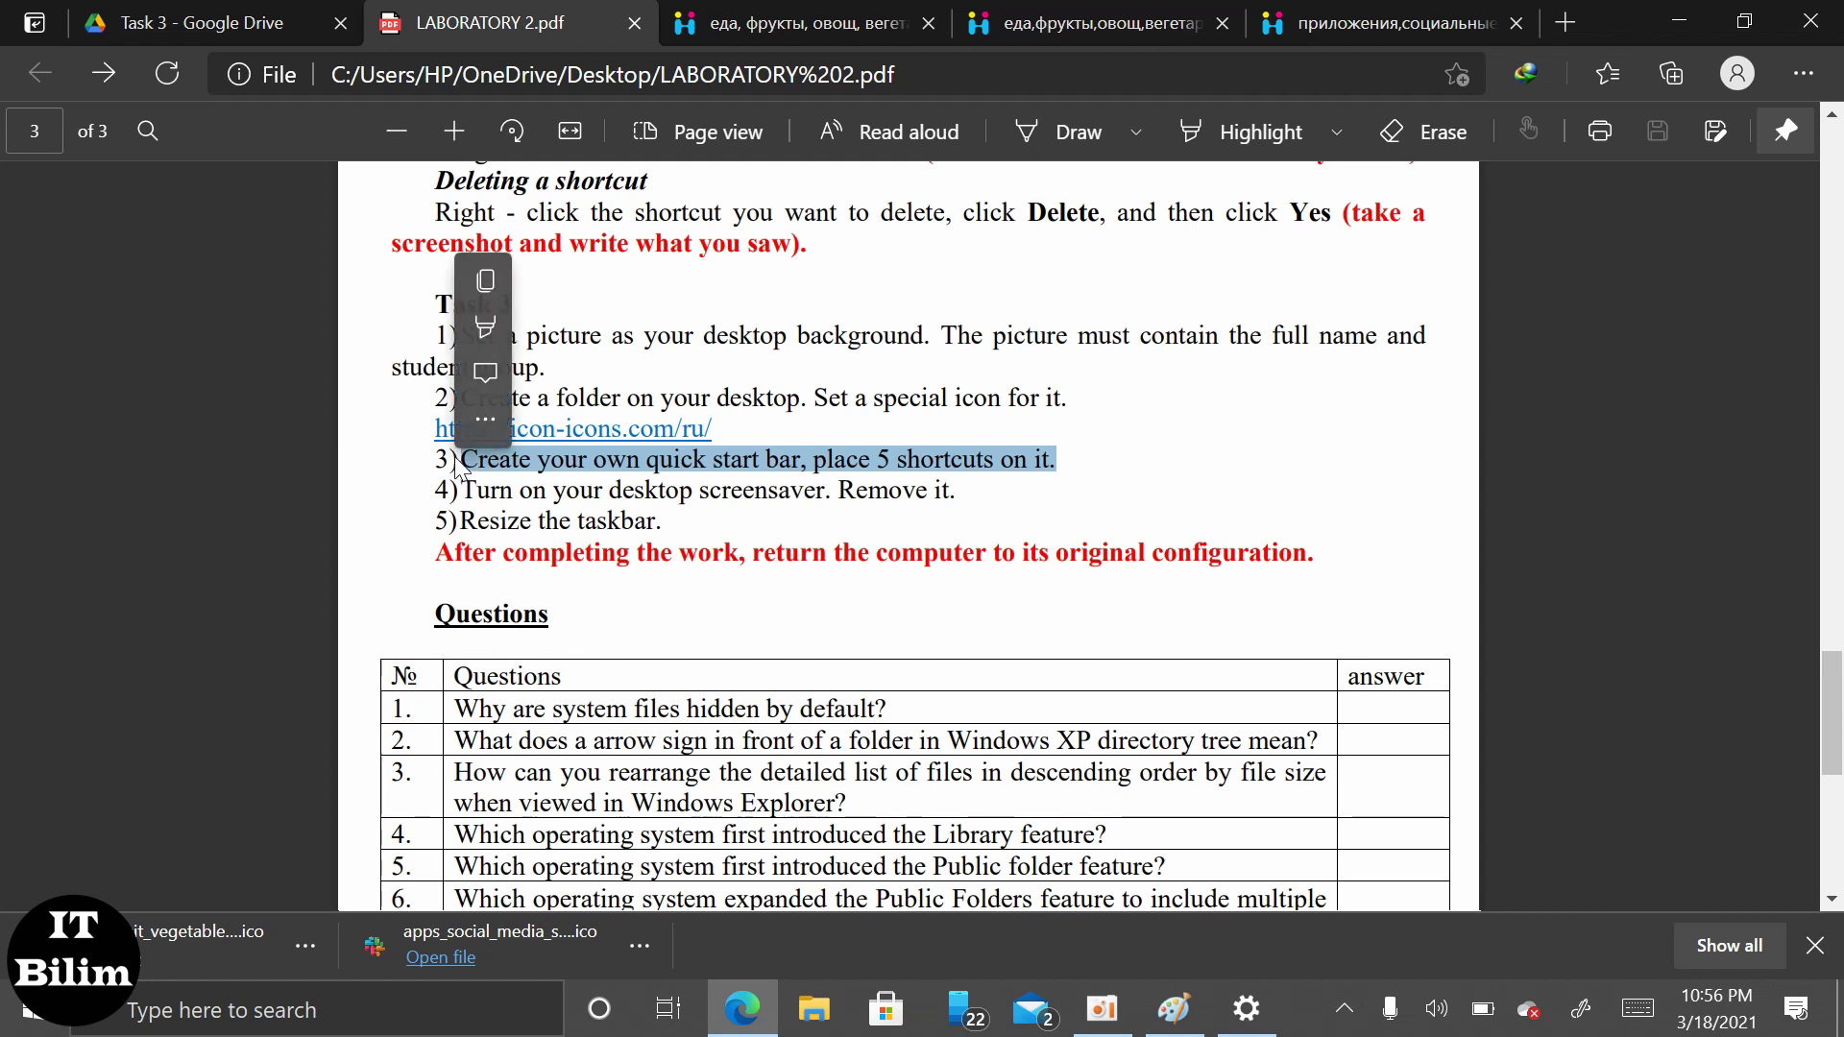
left_click(500, 495)
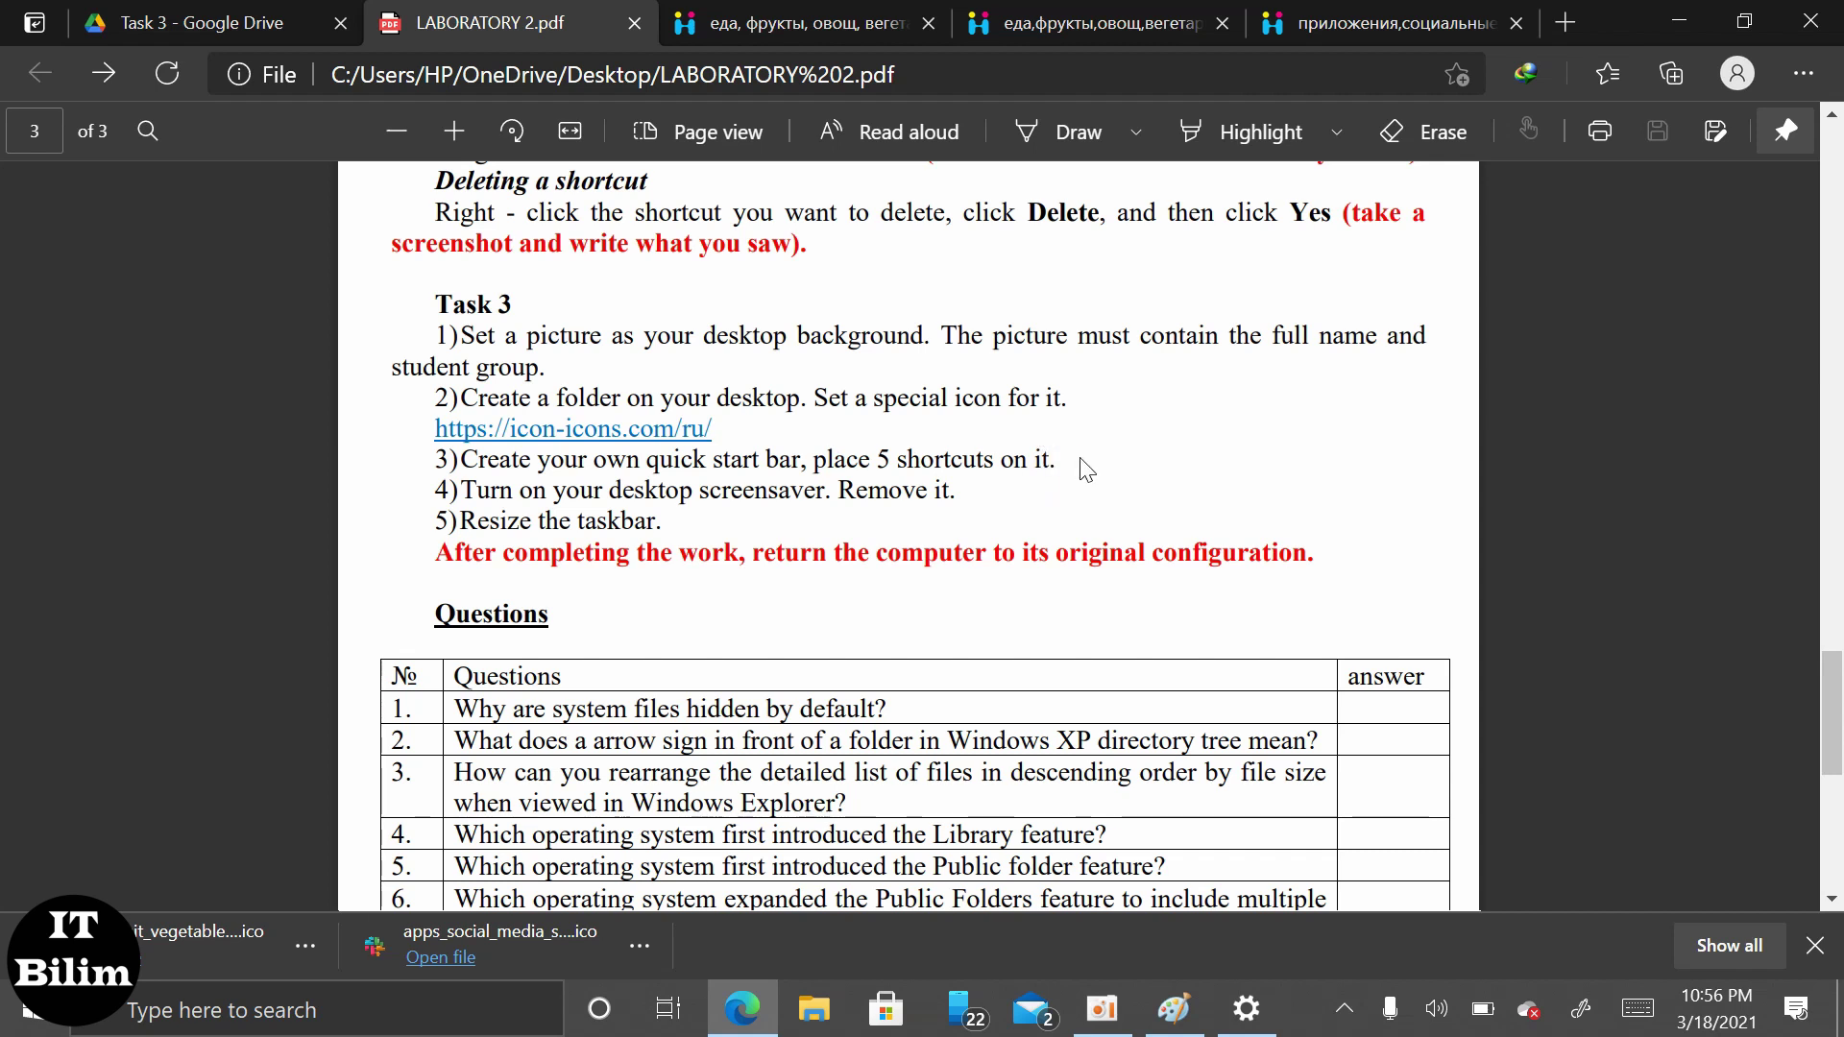
left_click_drag(1058, 461, 427, 479)
left_click(551, 505)
left_click(1671, 23)
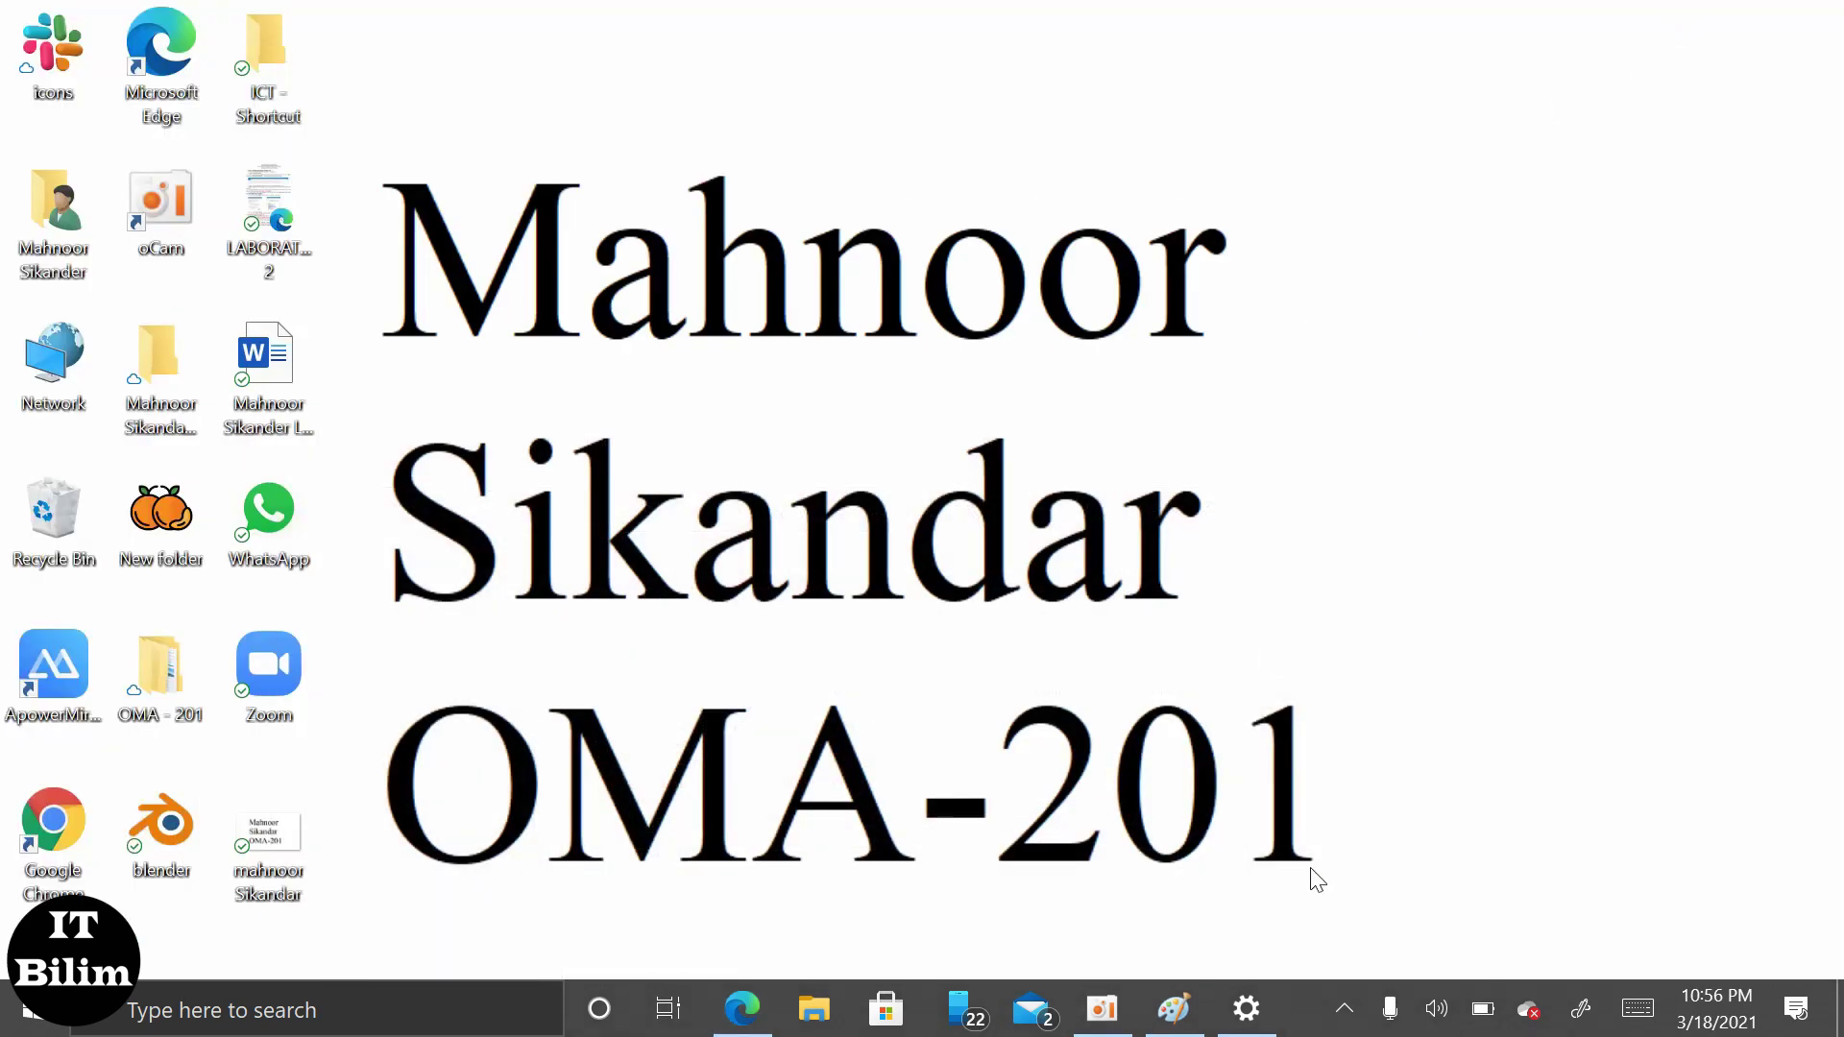
Add a taskbar toolbar for Desktop\OMA - 201 and expand it to list its subject folders
right_click(1316, 1026)
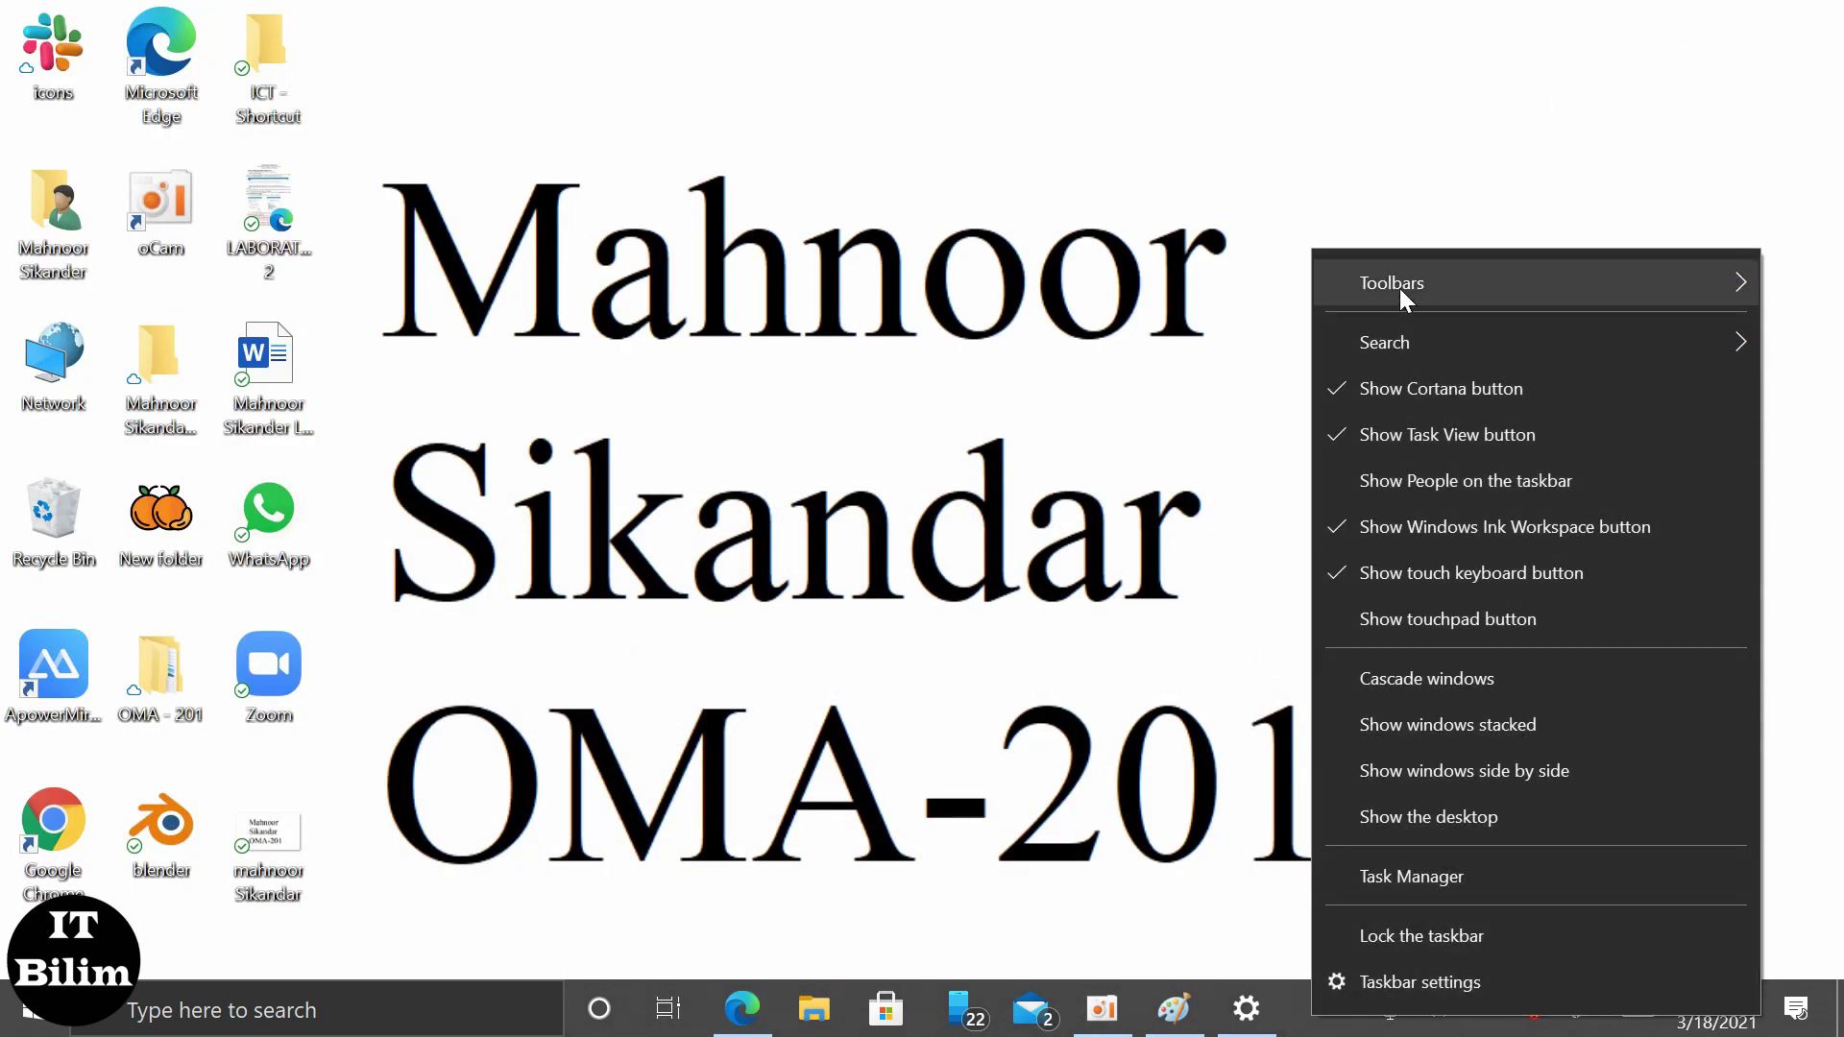
mouse_move(1401, 283)
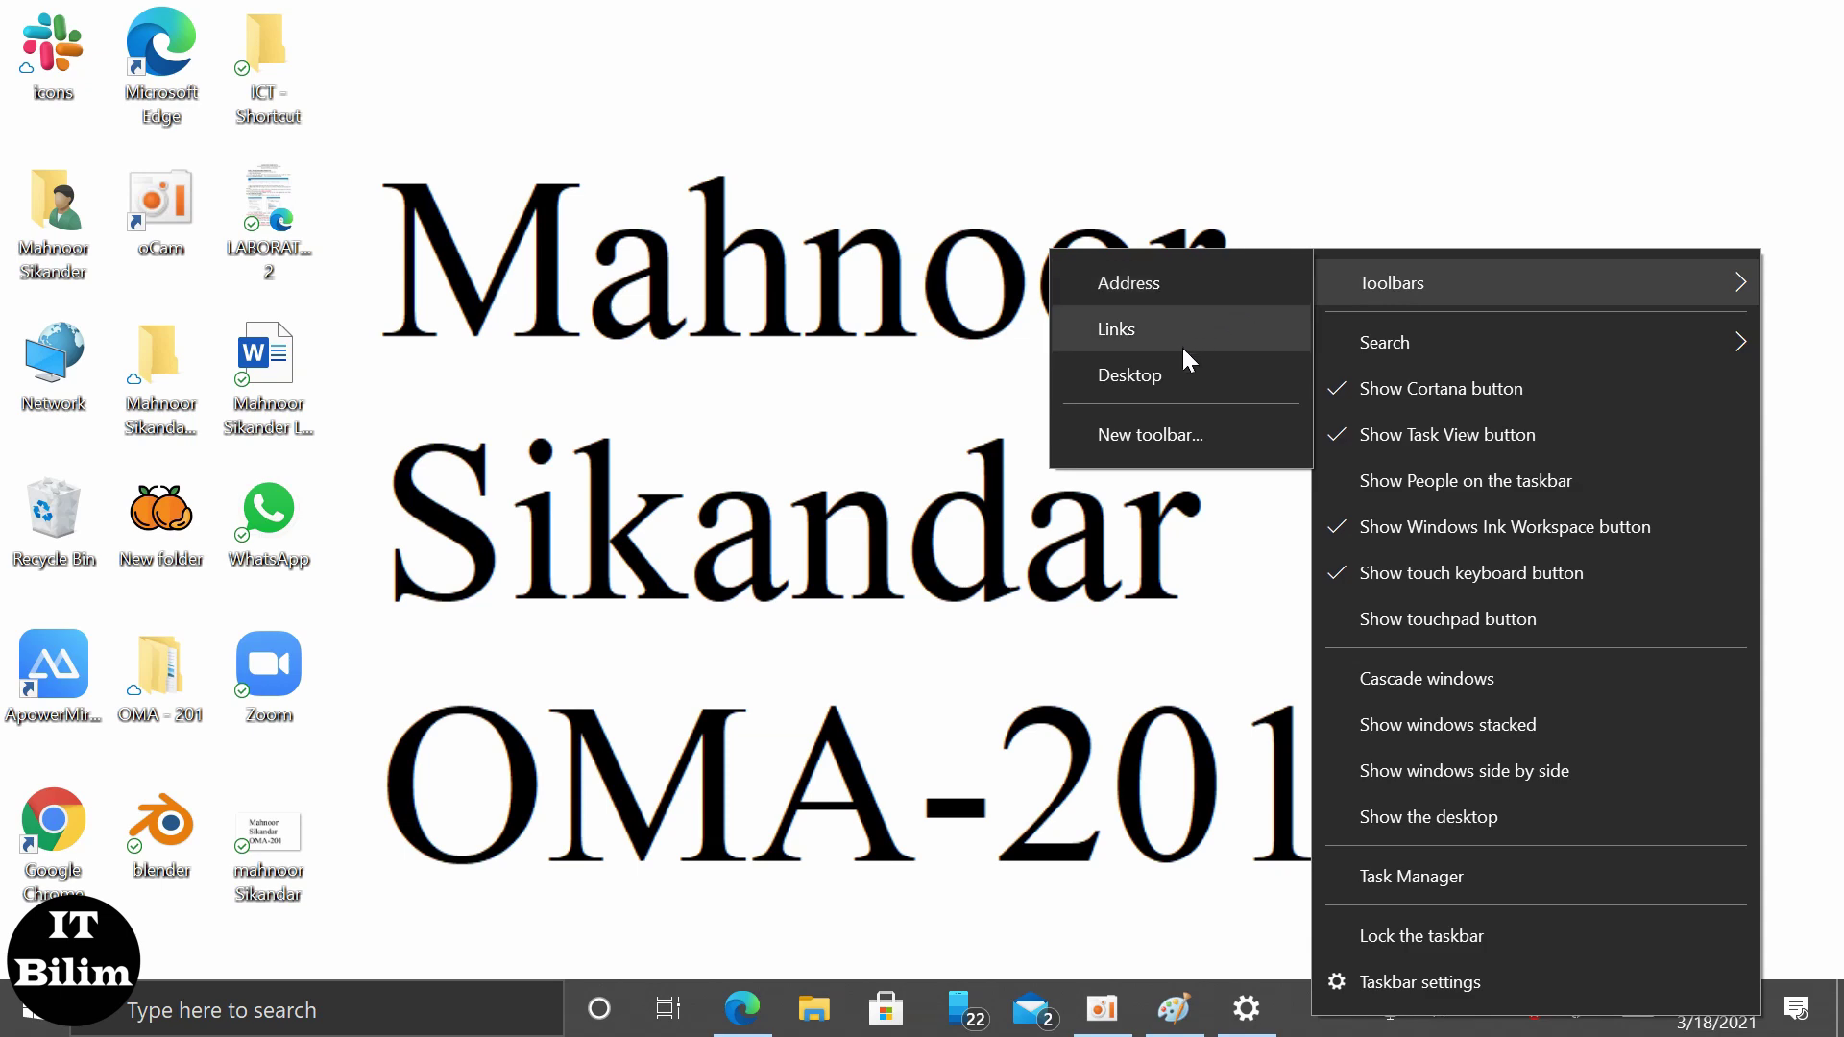
left_click(1170, 423)
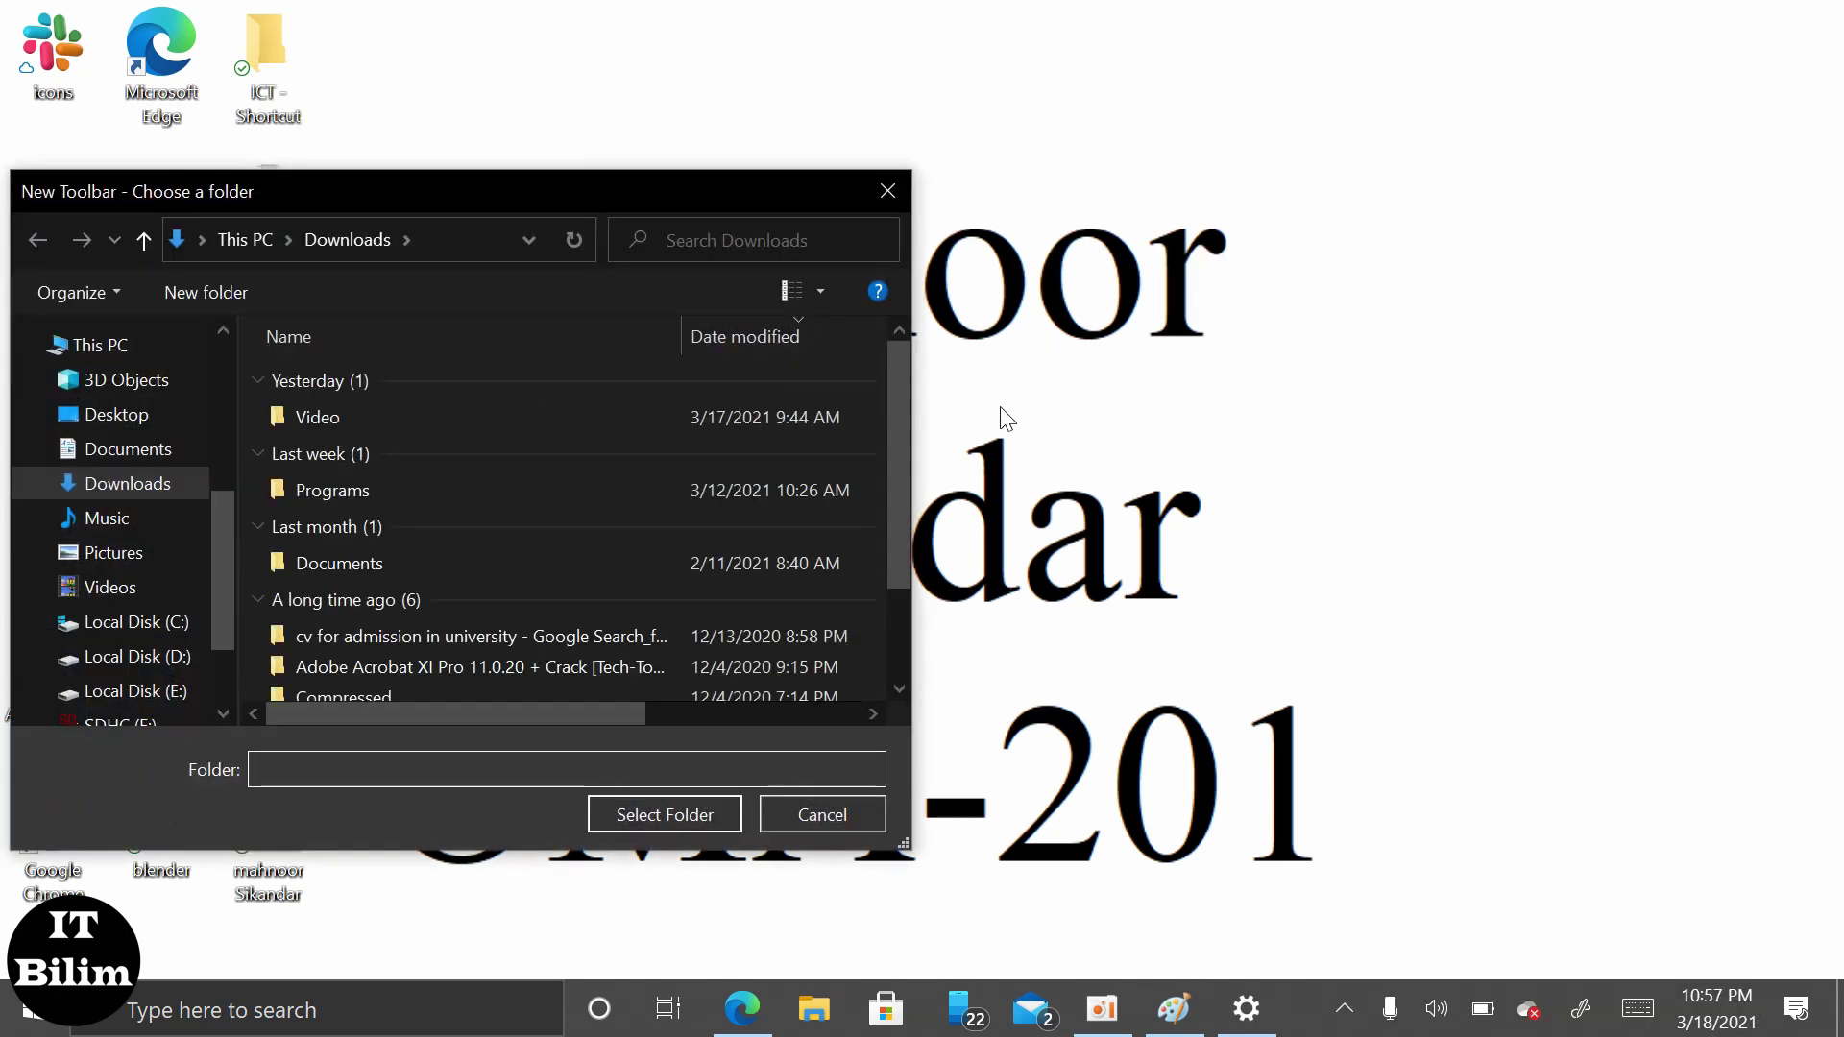
left_click(153, 404)
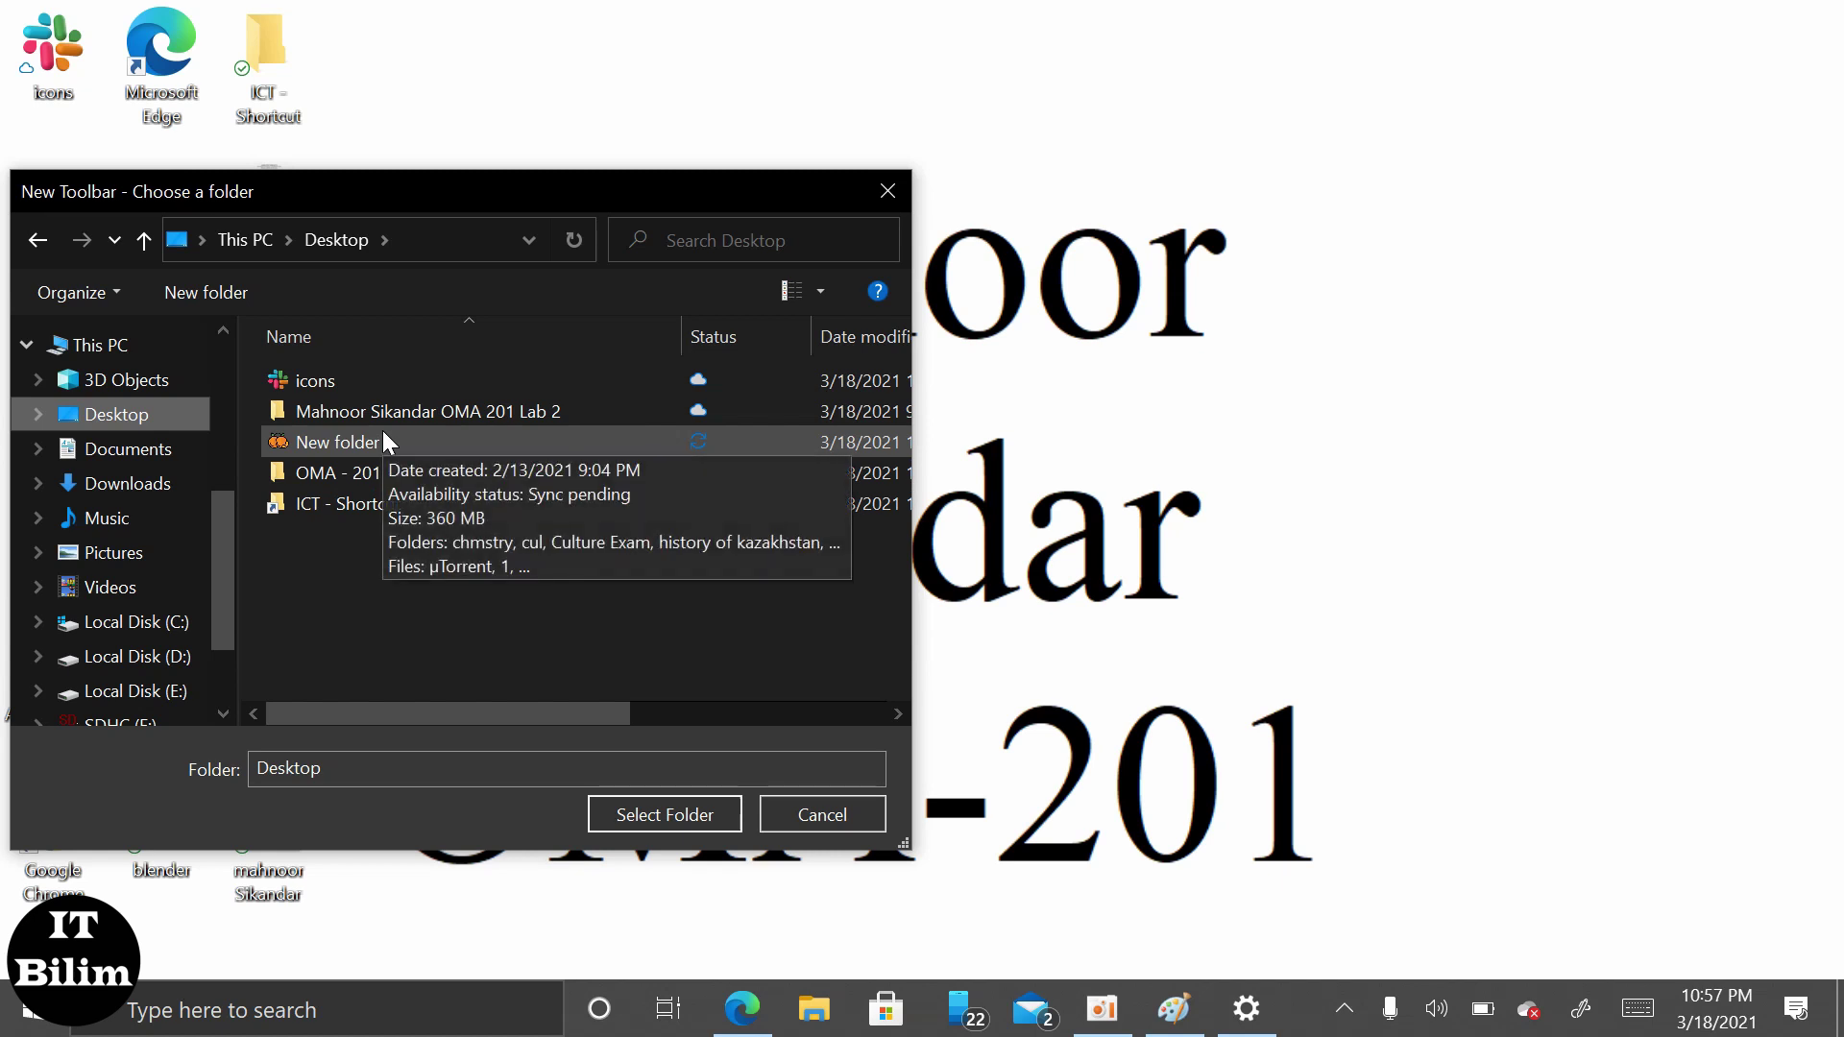
double_click(379, 485)
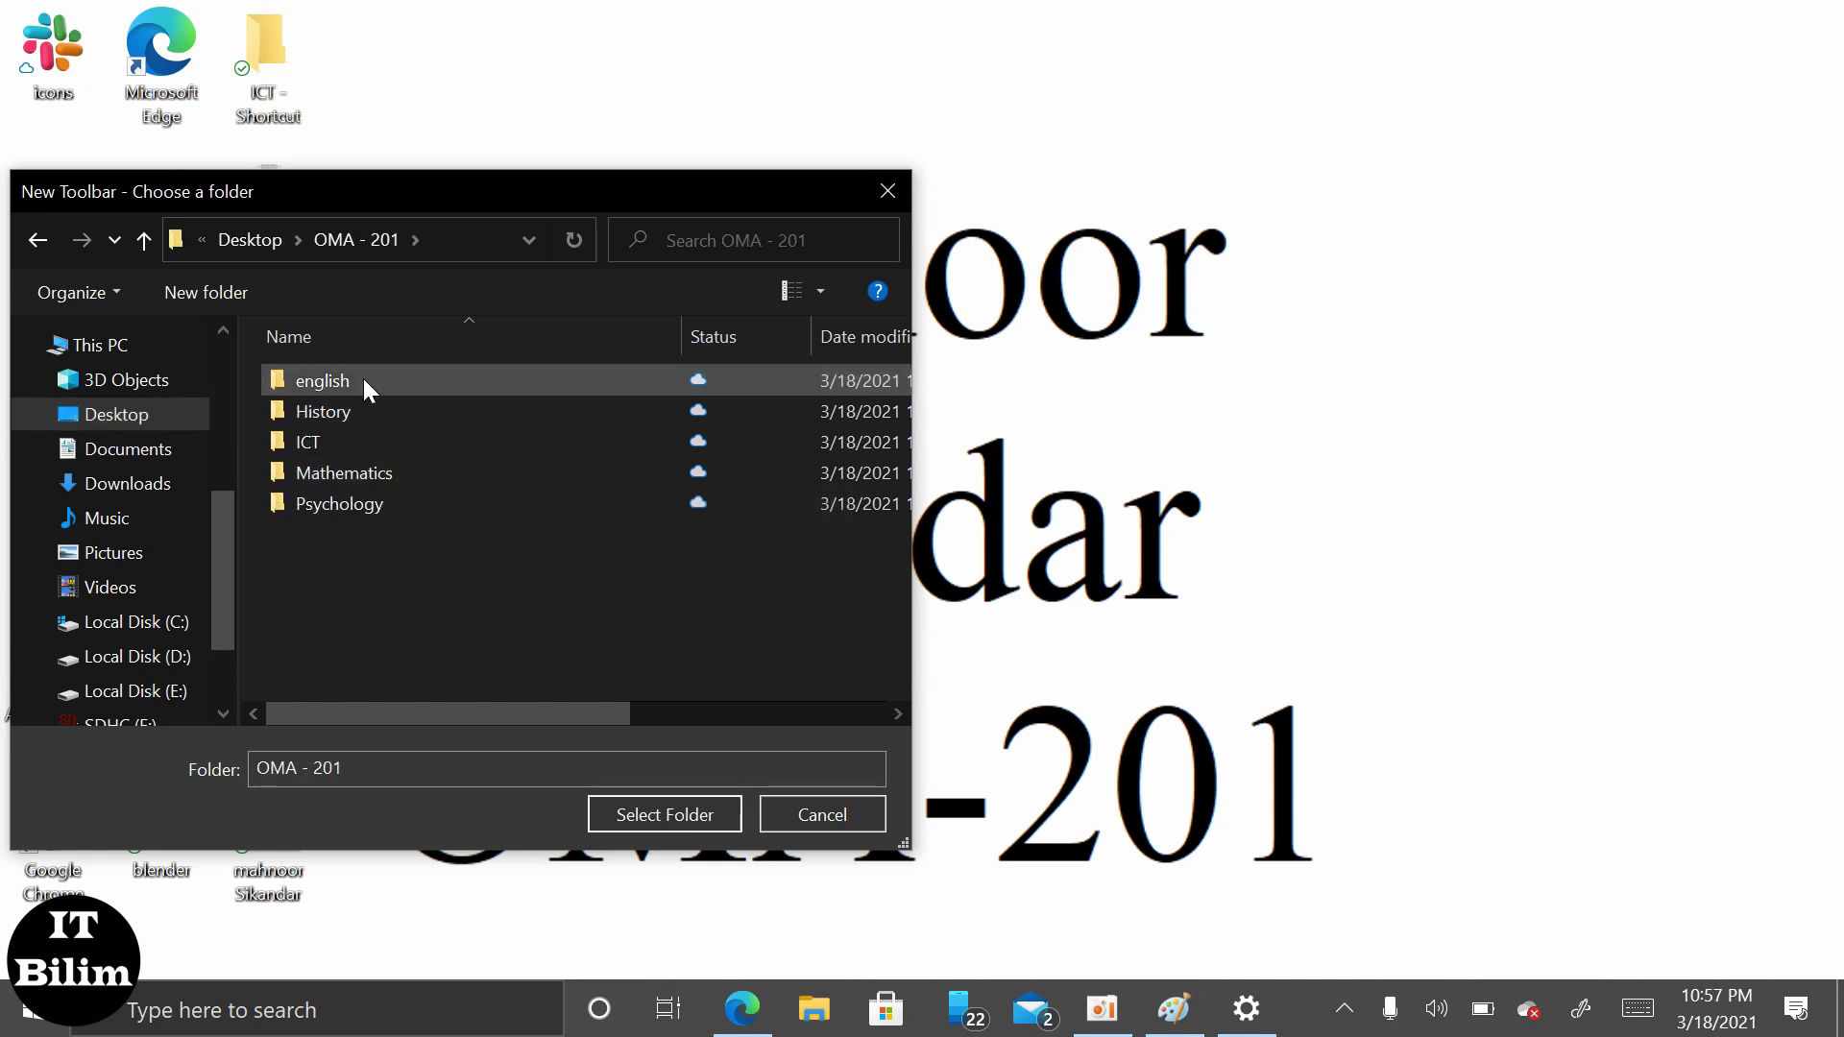
left_click(52, 248)
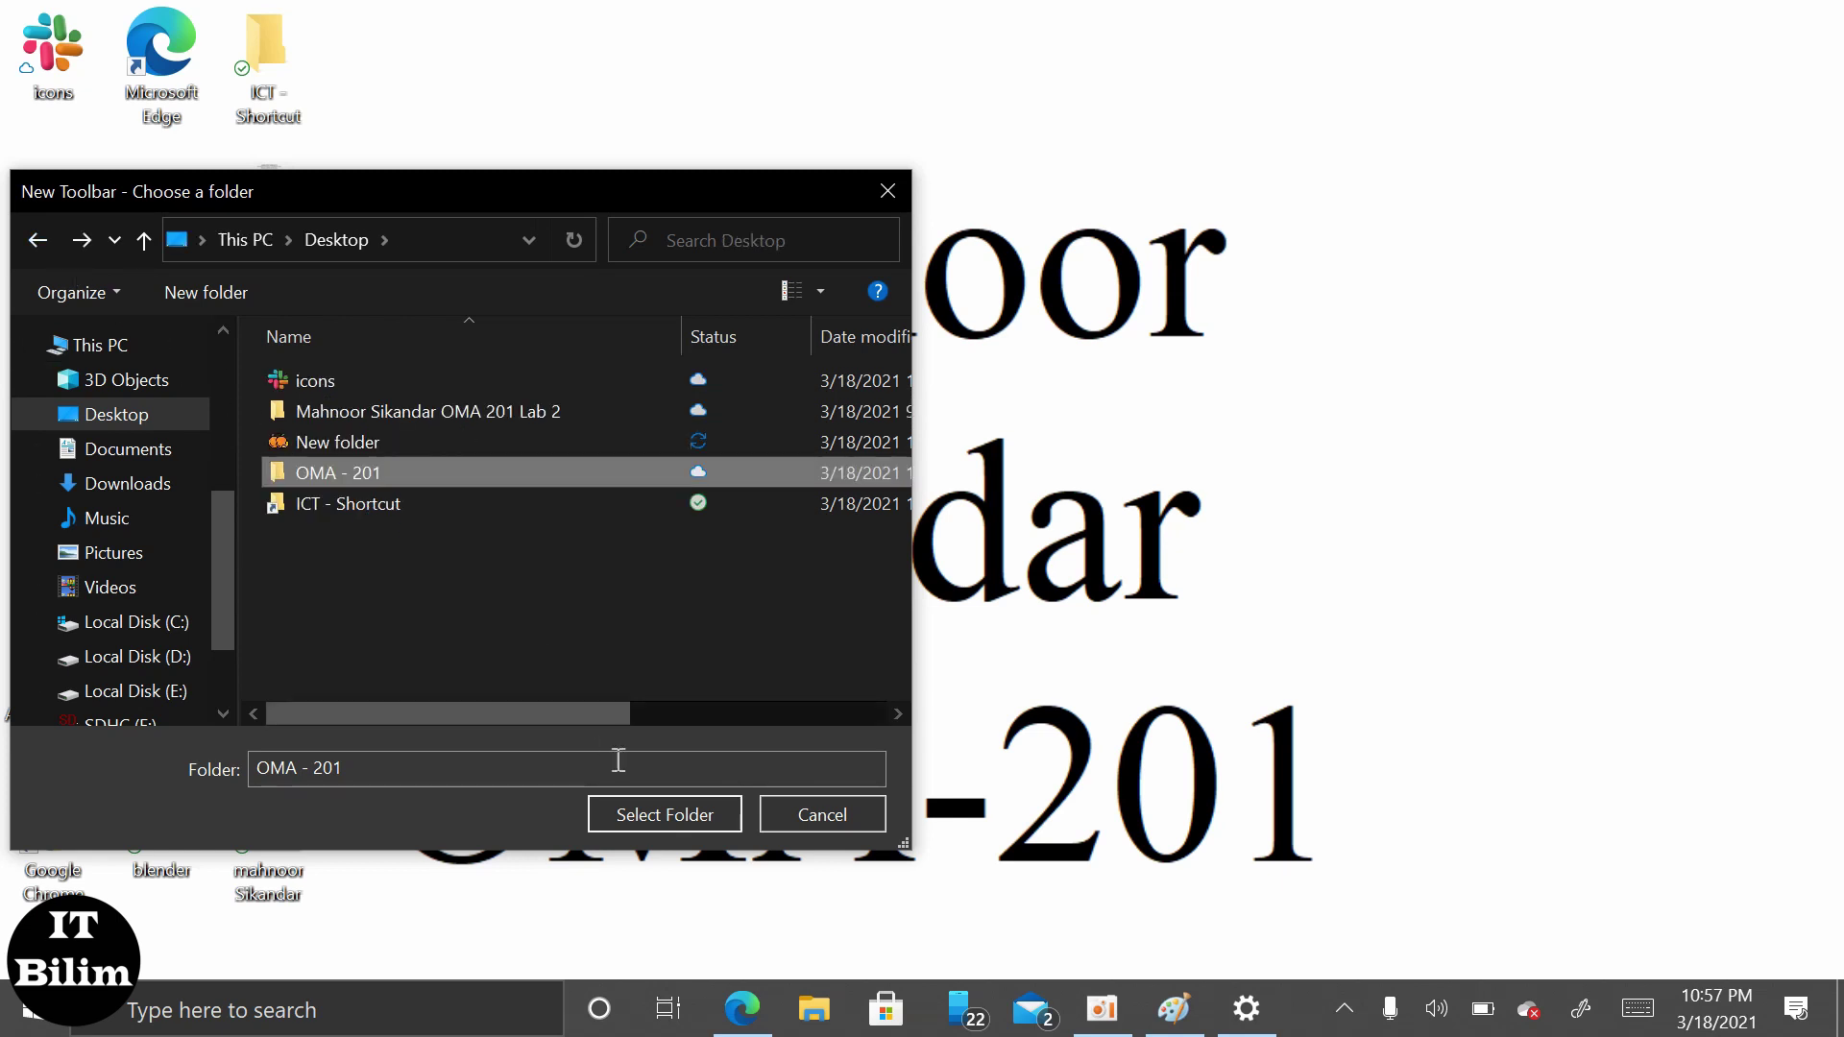
left_click(655, 815)
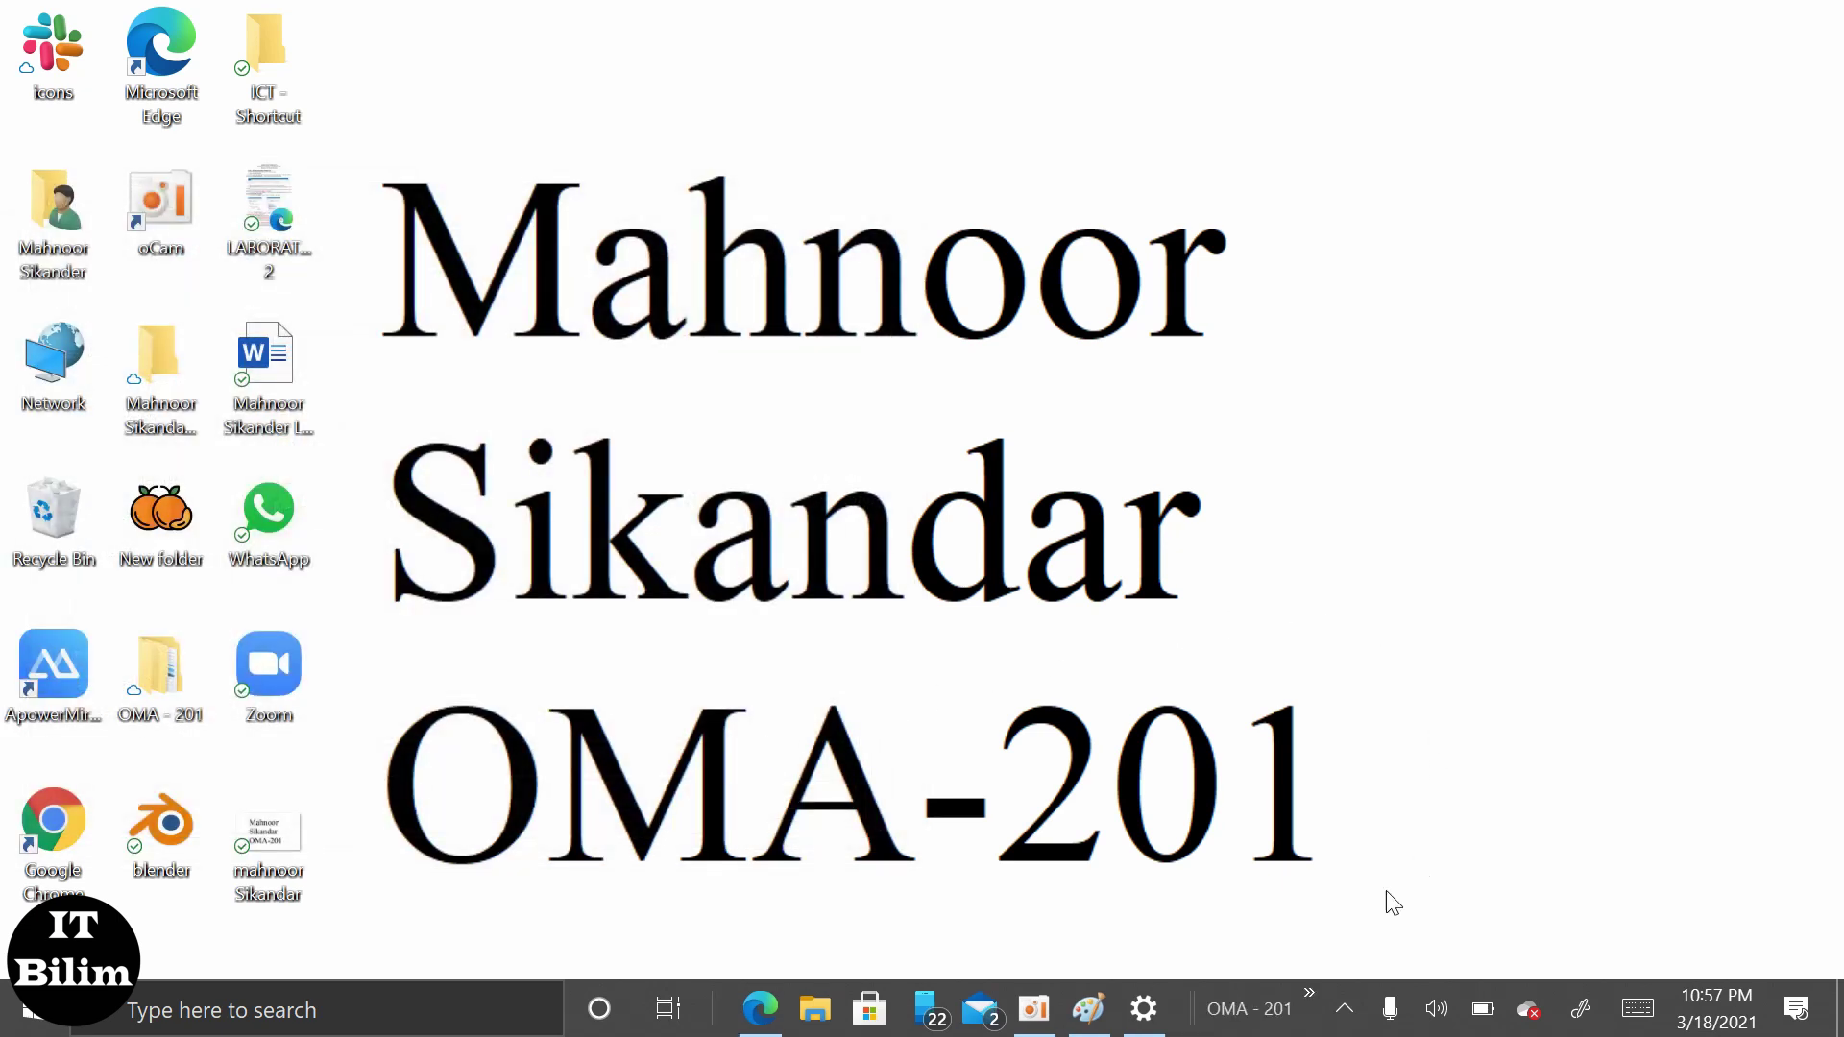
left_click(1308, 999)
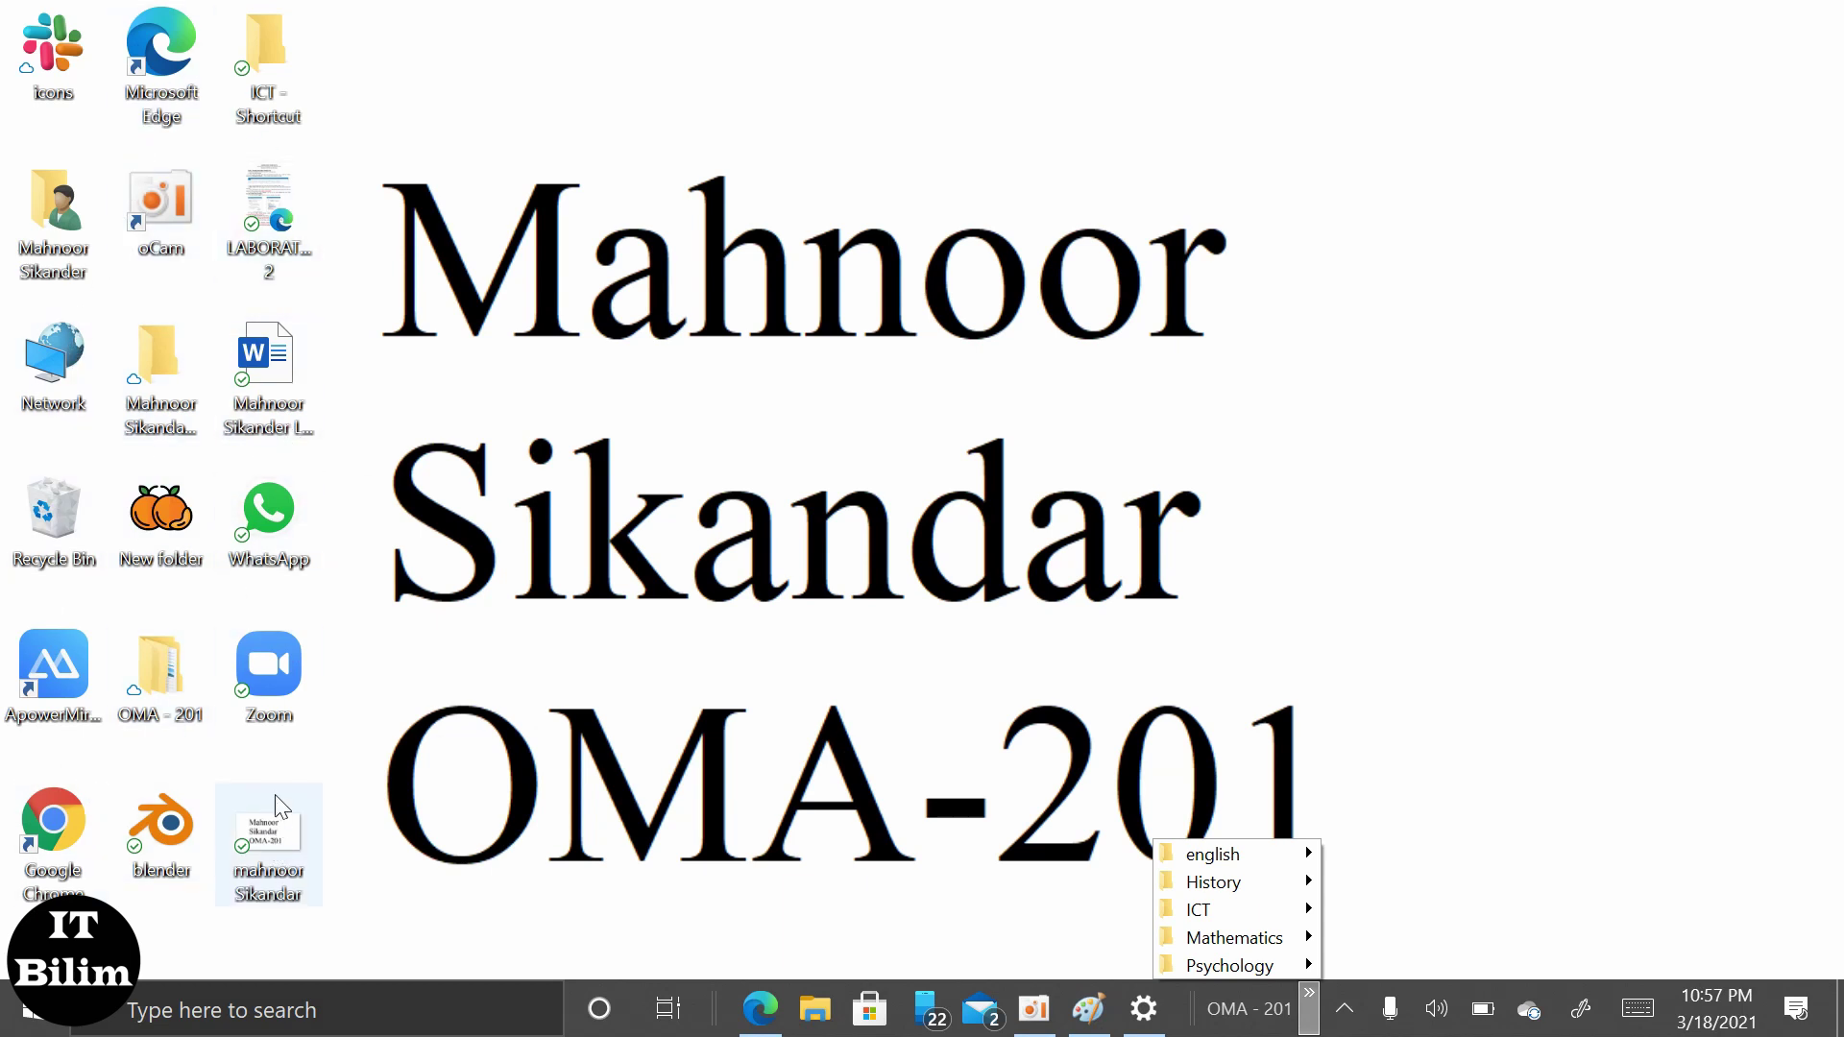
Open the Lab 2 Task 1 Word document from the desktop
double_click(260, 379)
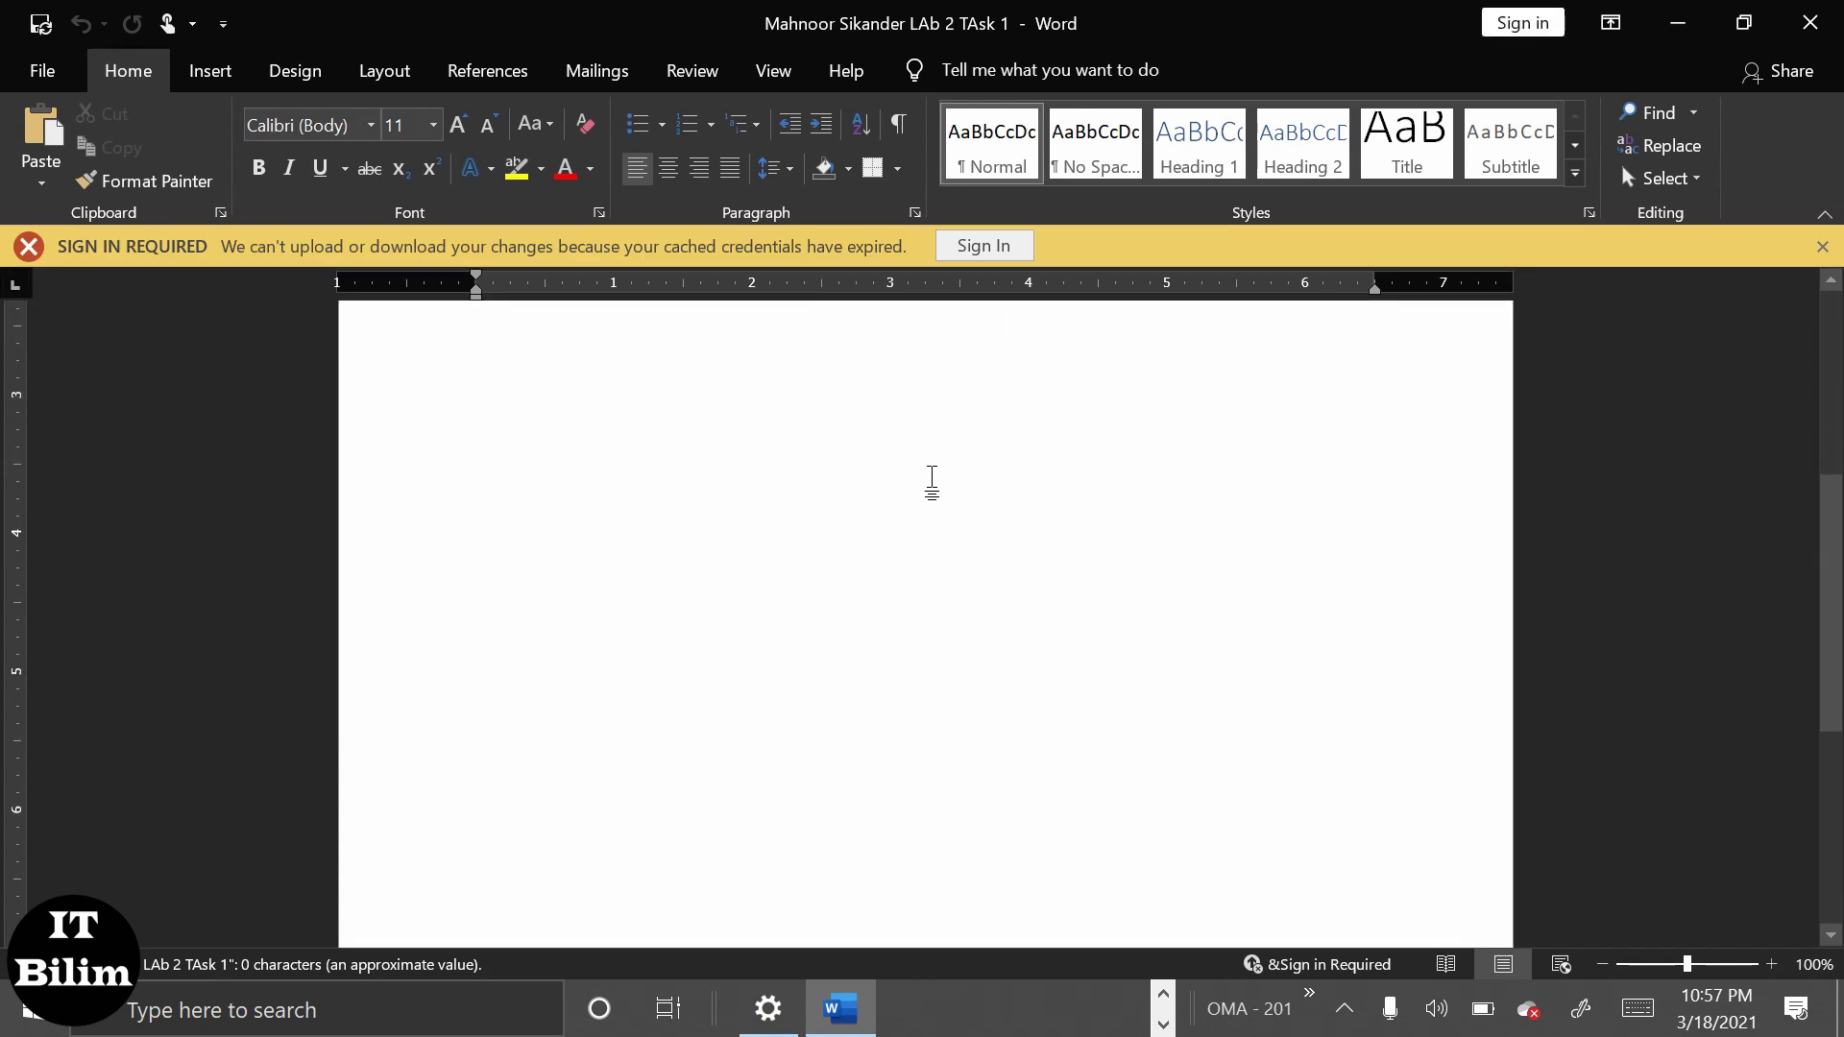
Insert Screenshot (147) from Pictures\Screenshots into the document
left_click(212, 78)
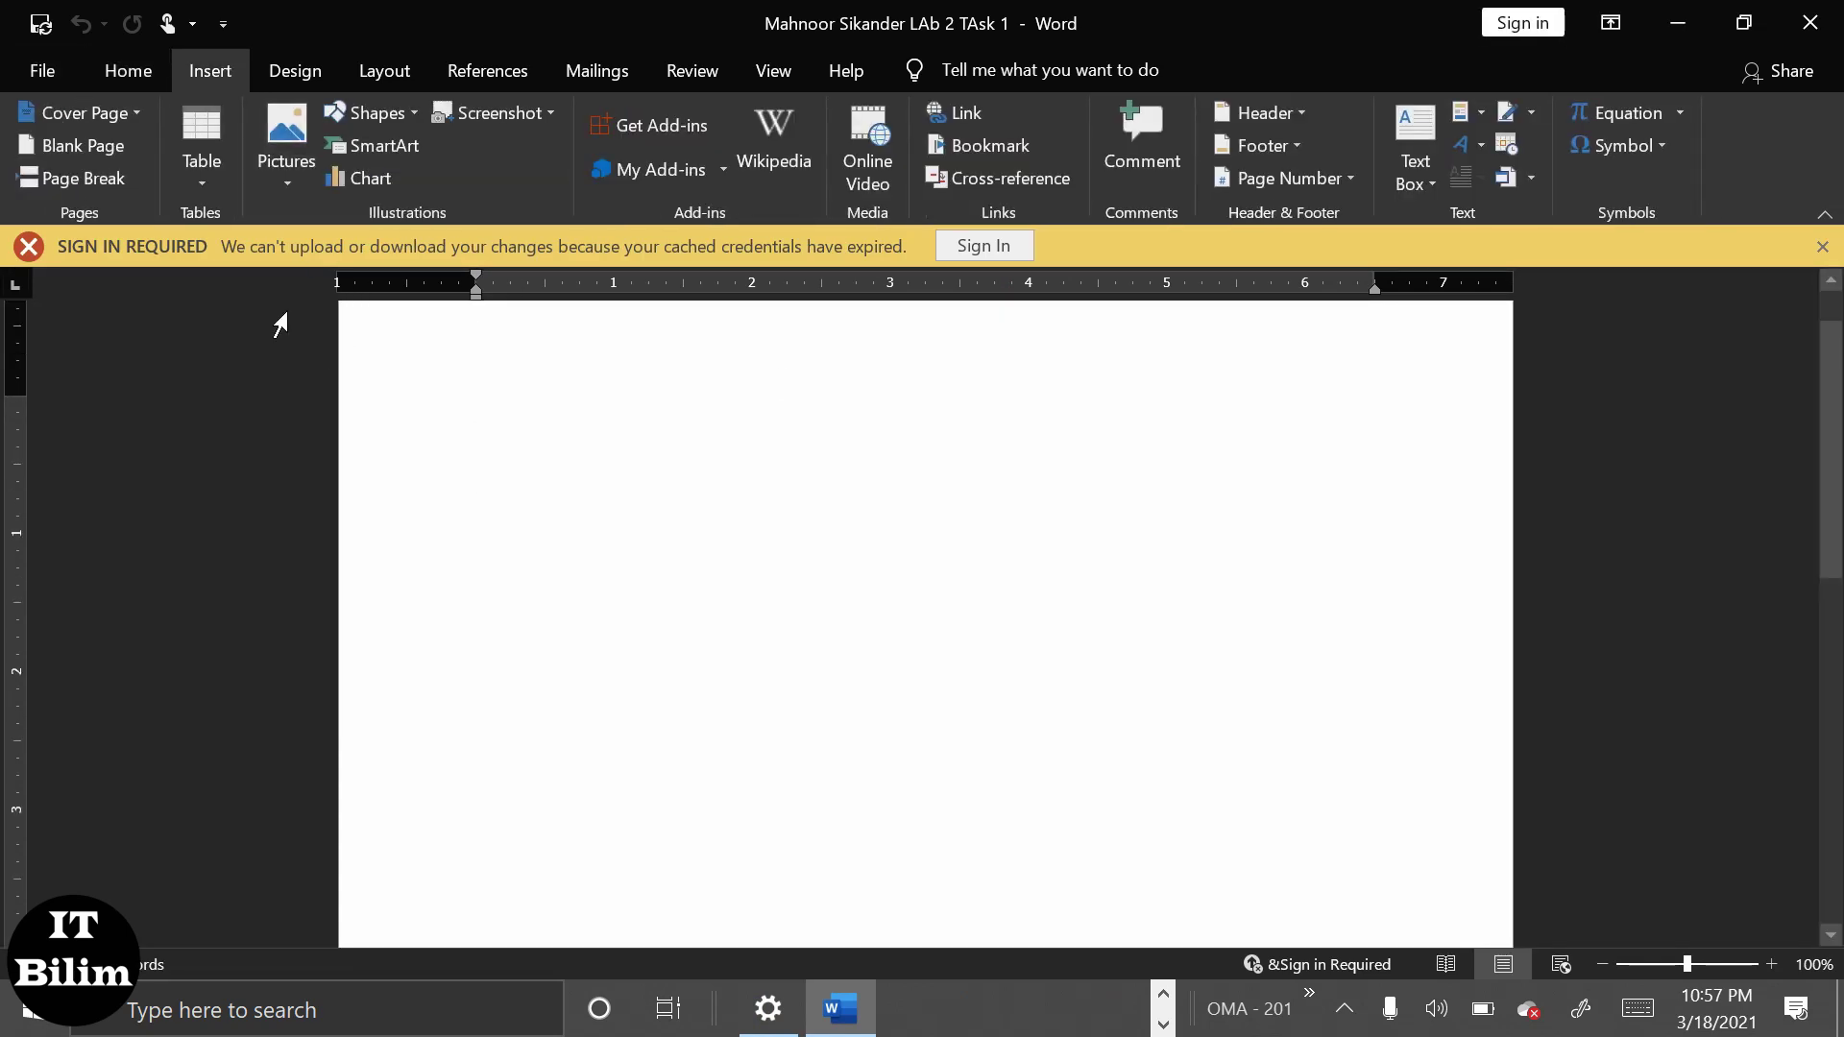
left_click(286, 153)
left_click(355, 257)
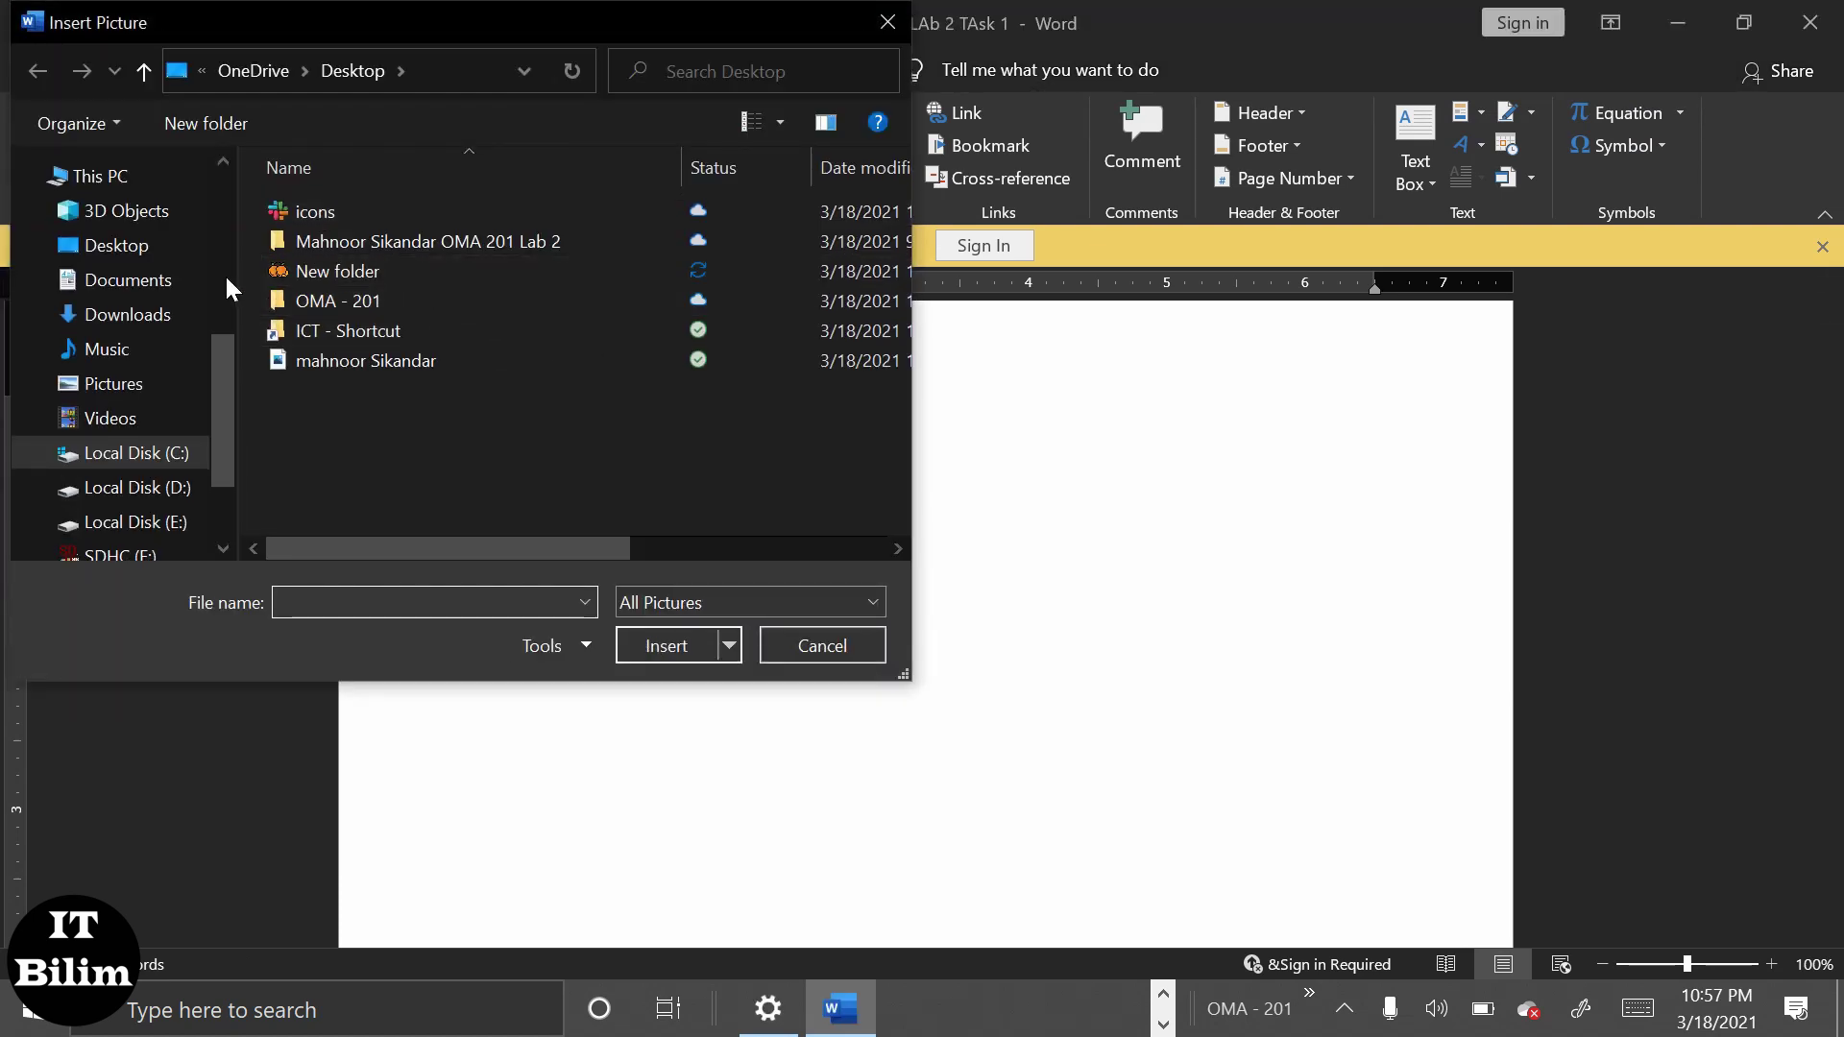
left_click(148, 383)
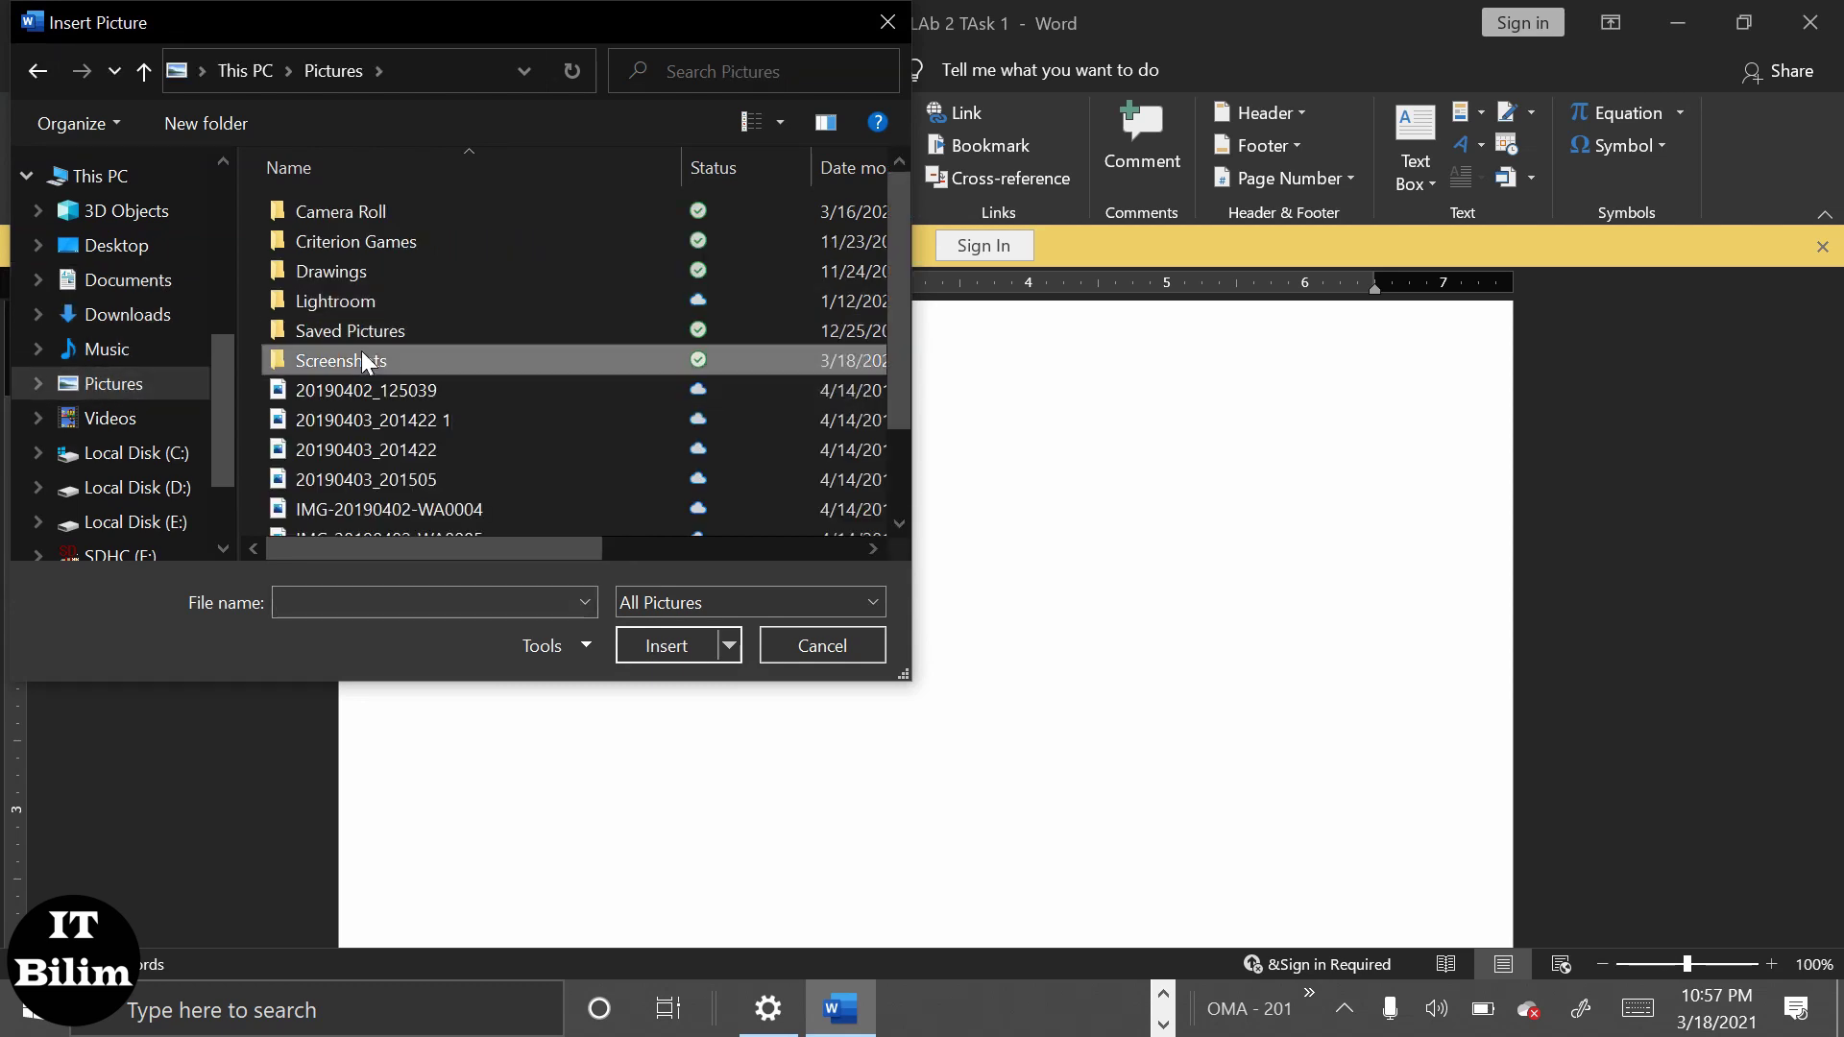
double_click(361, 356)
left_click(351, 389)
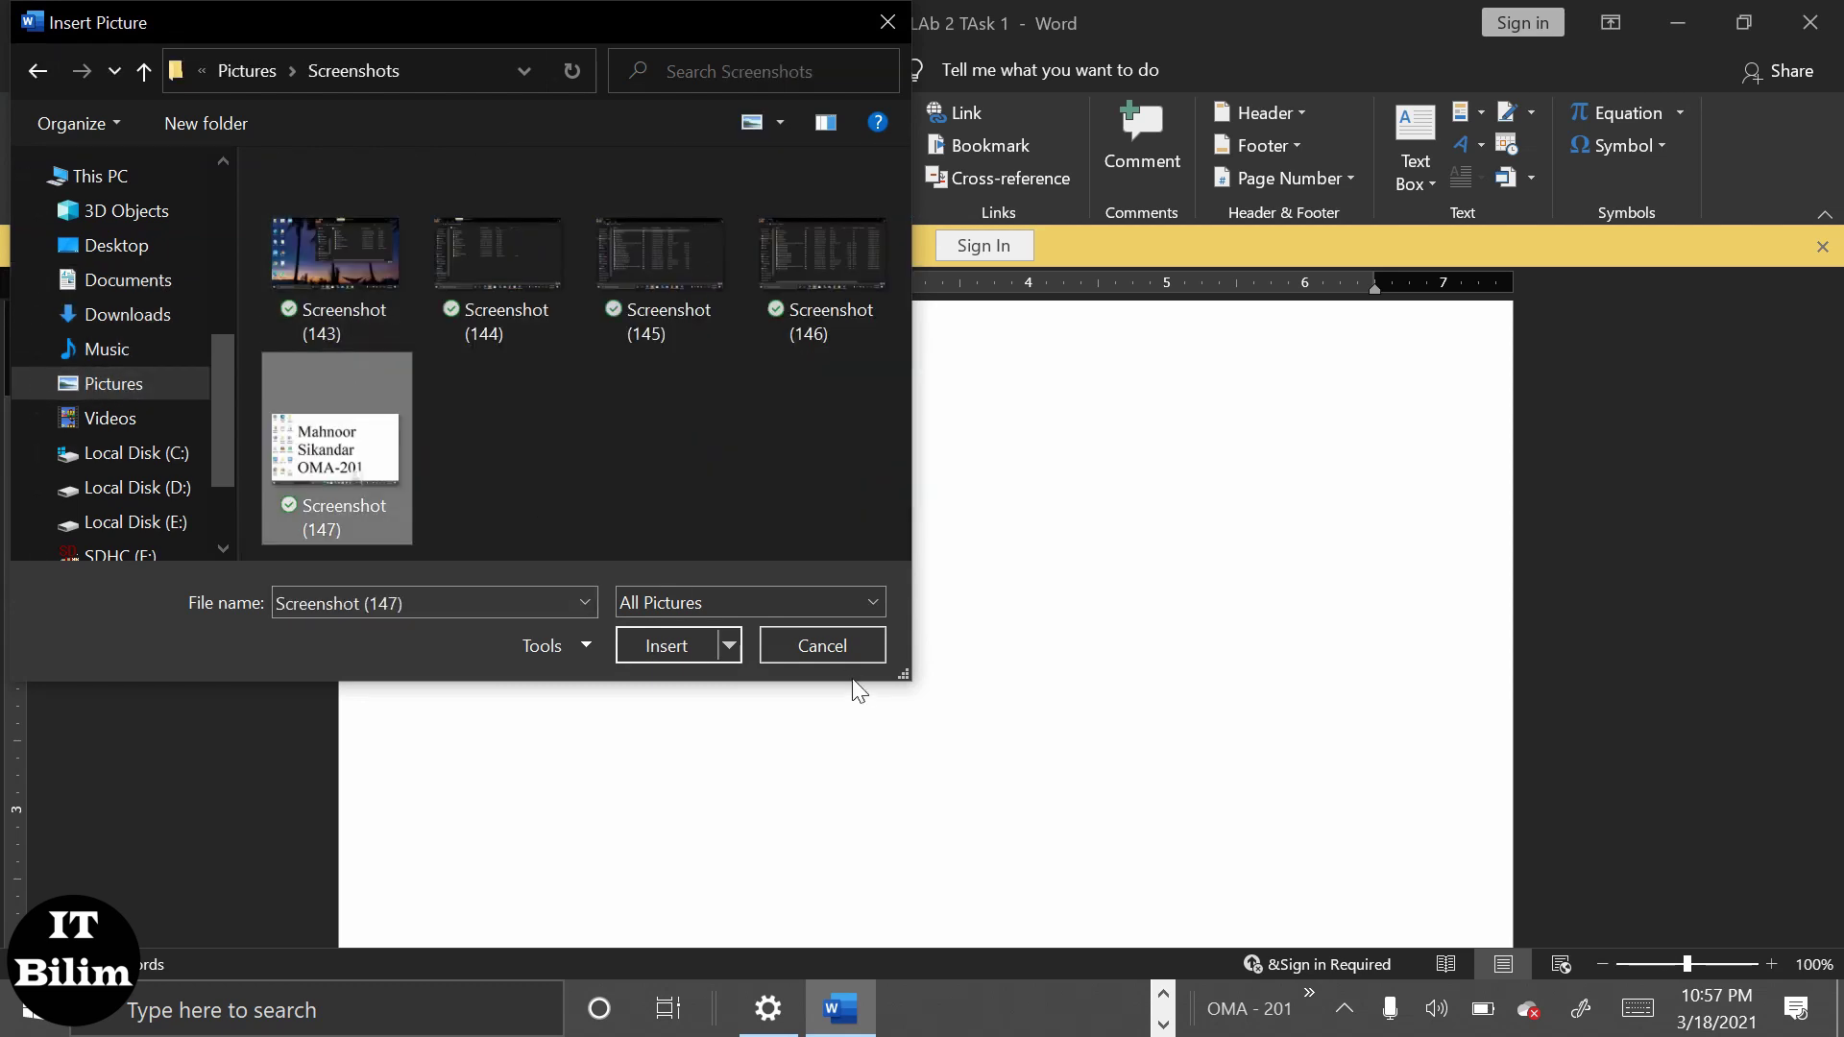
left_click(671, 648)
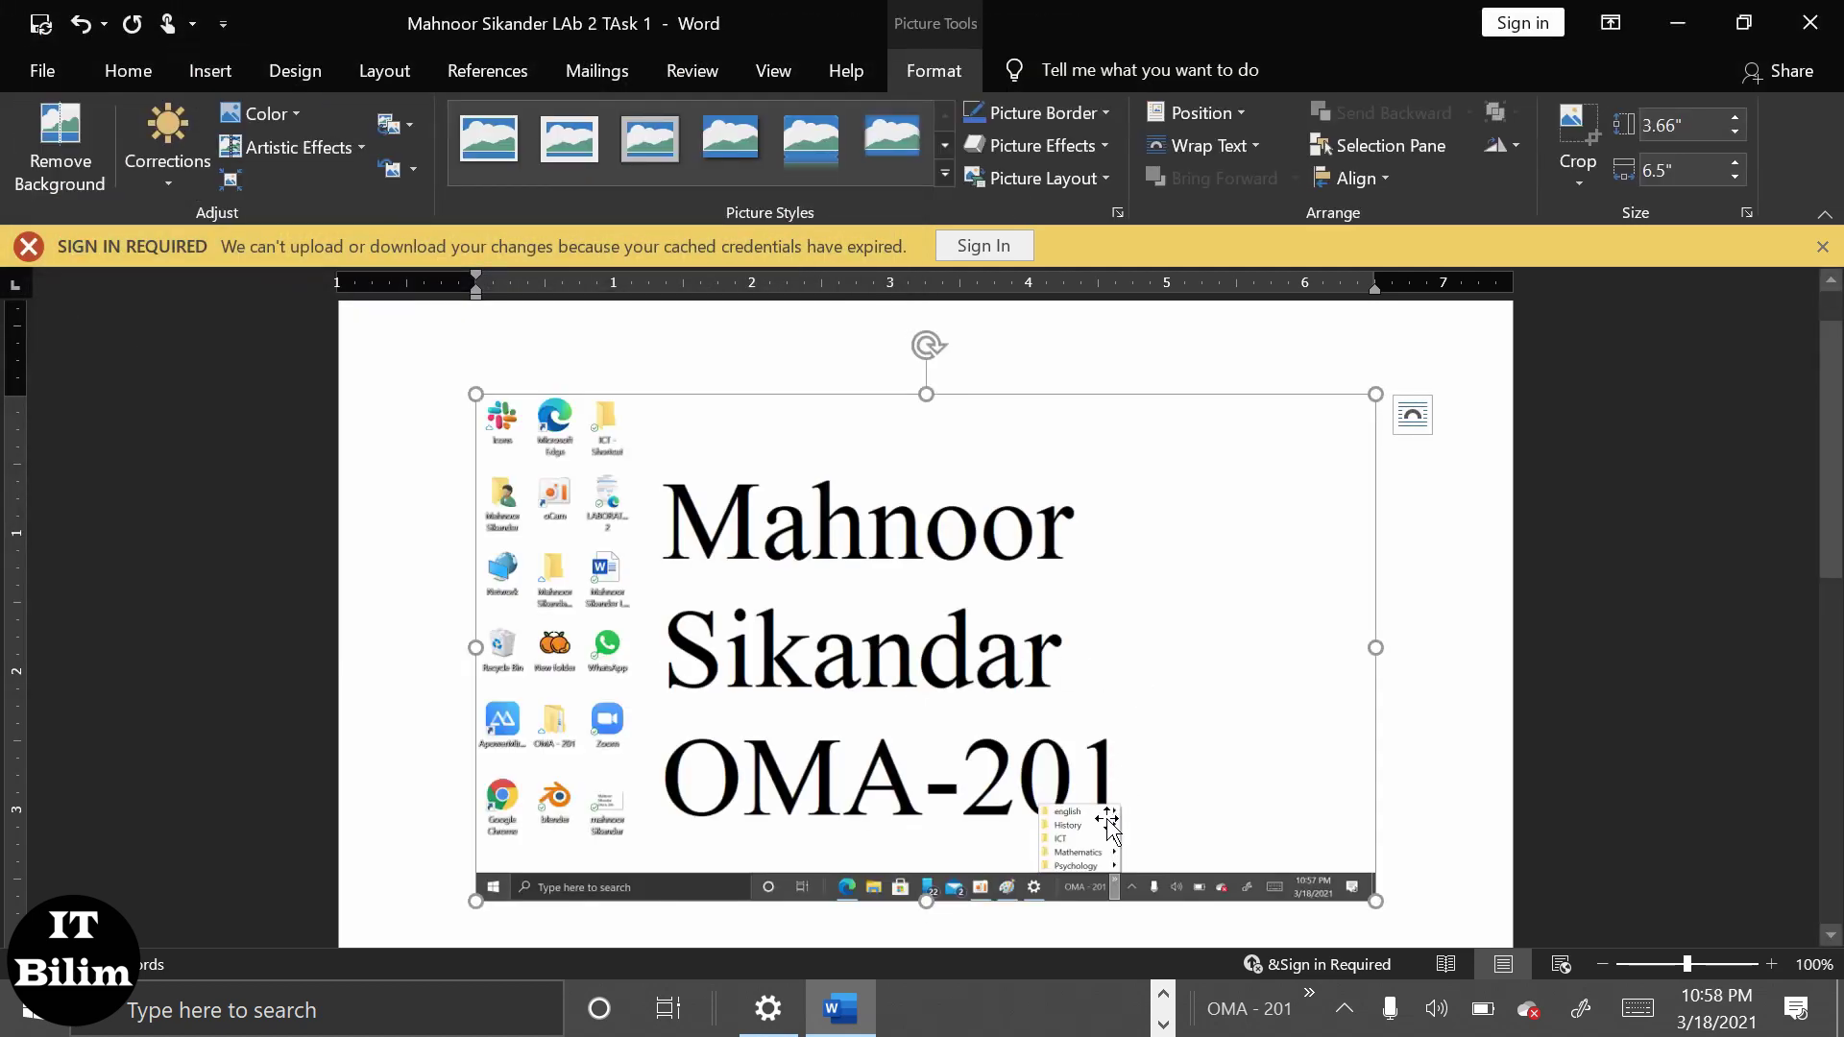
Crop the screenshot to a 0.68-inch taskbar strip, then minimize Word
left_click(1595, 133)
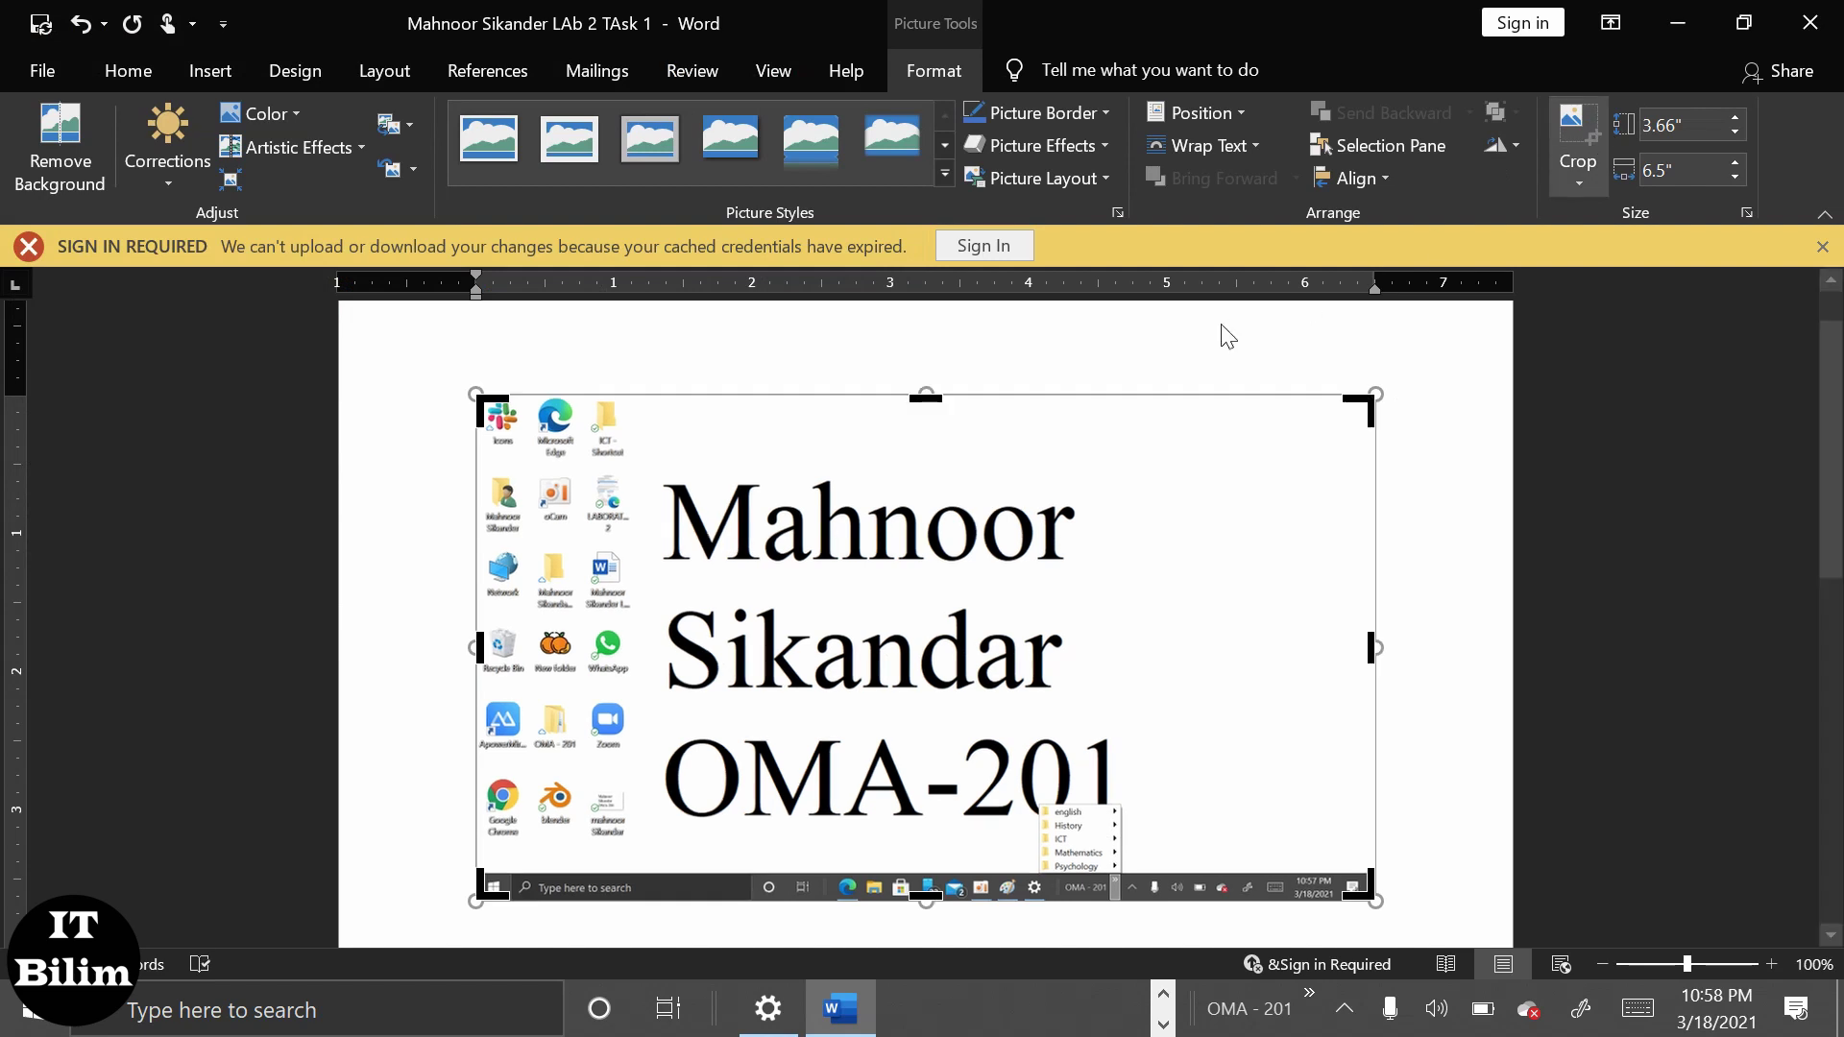
left_click_drag(925, 394, 925, 807)
left_click(1083, 807)
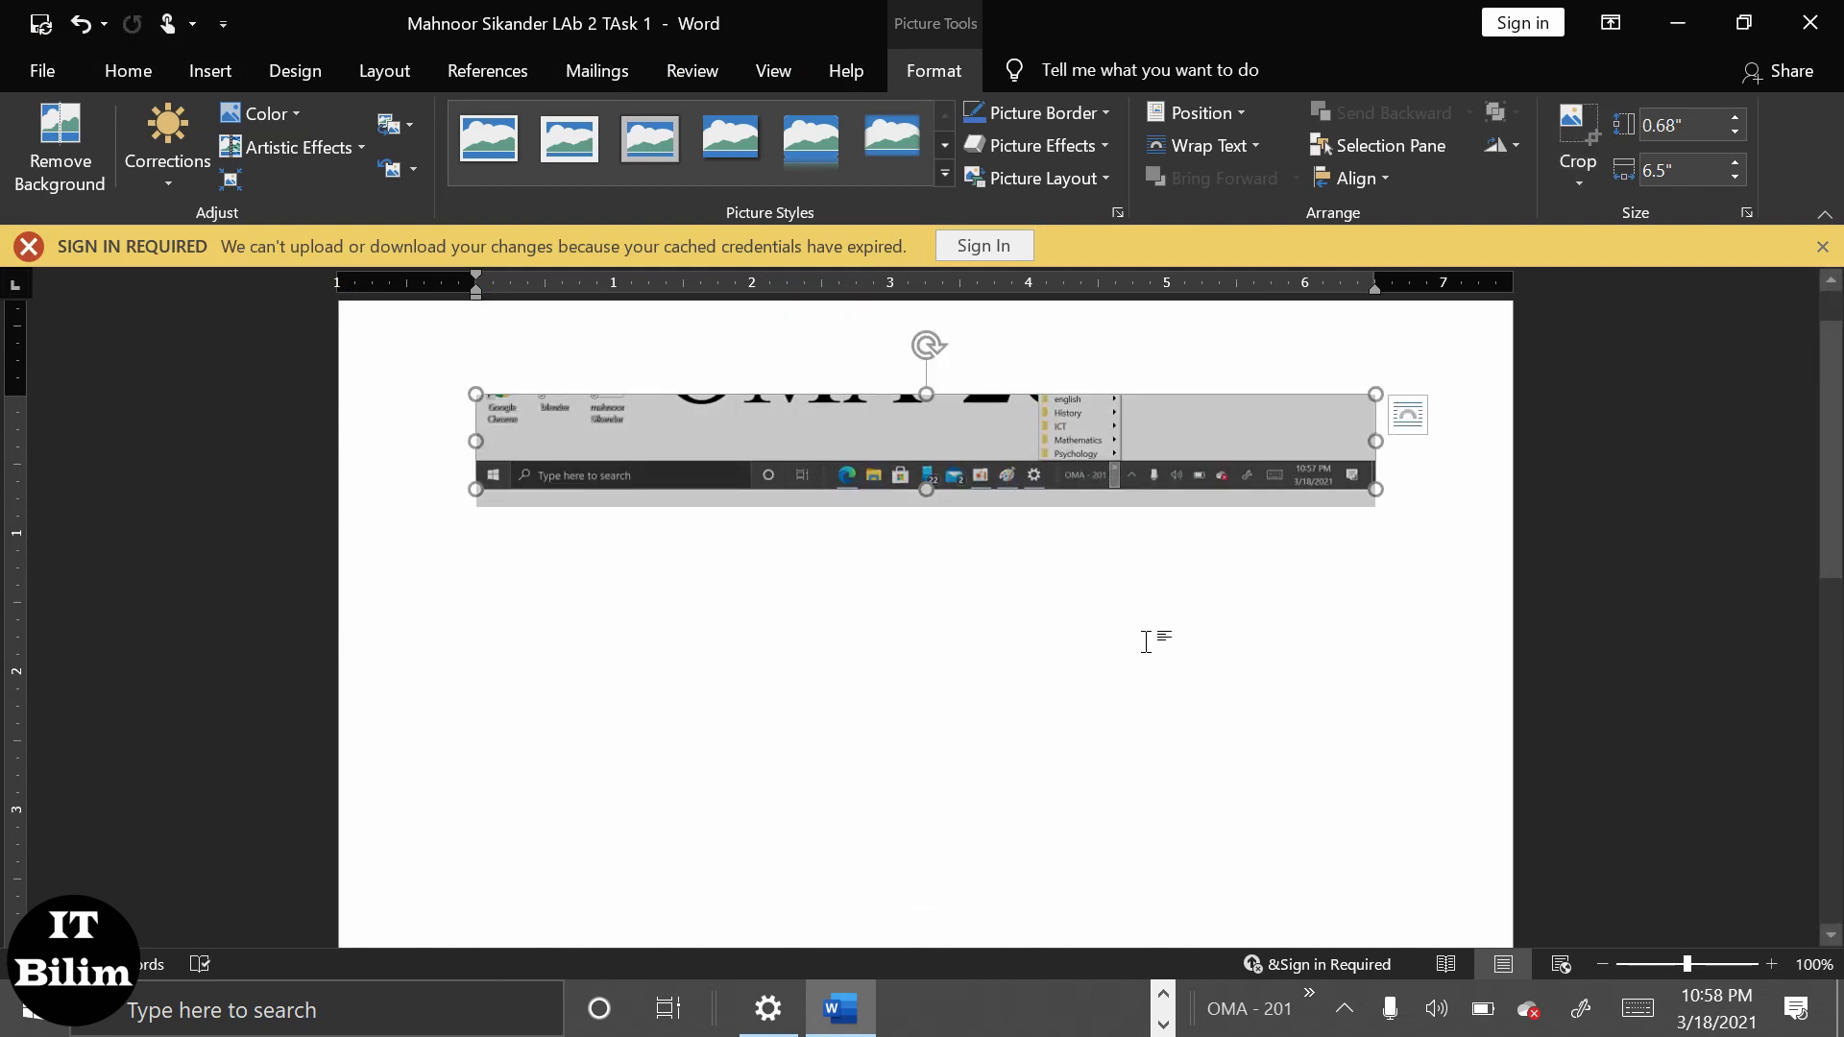
left_click(1398, 535)
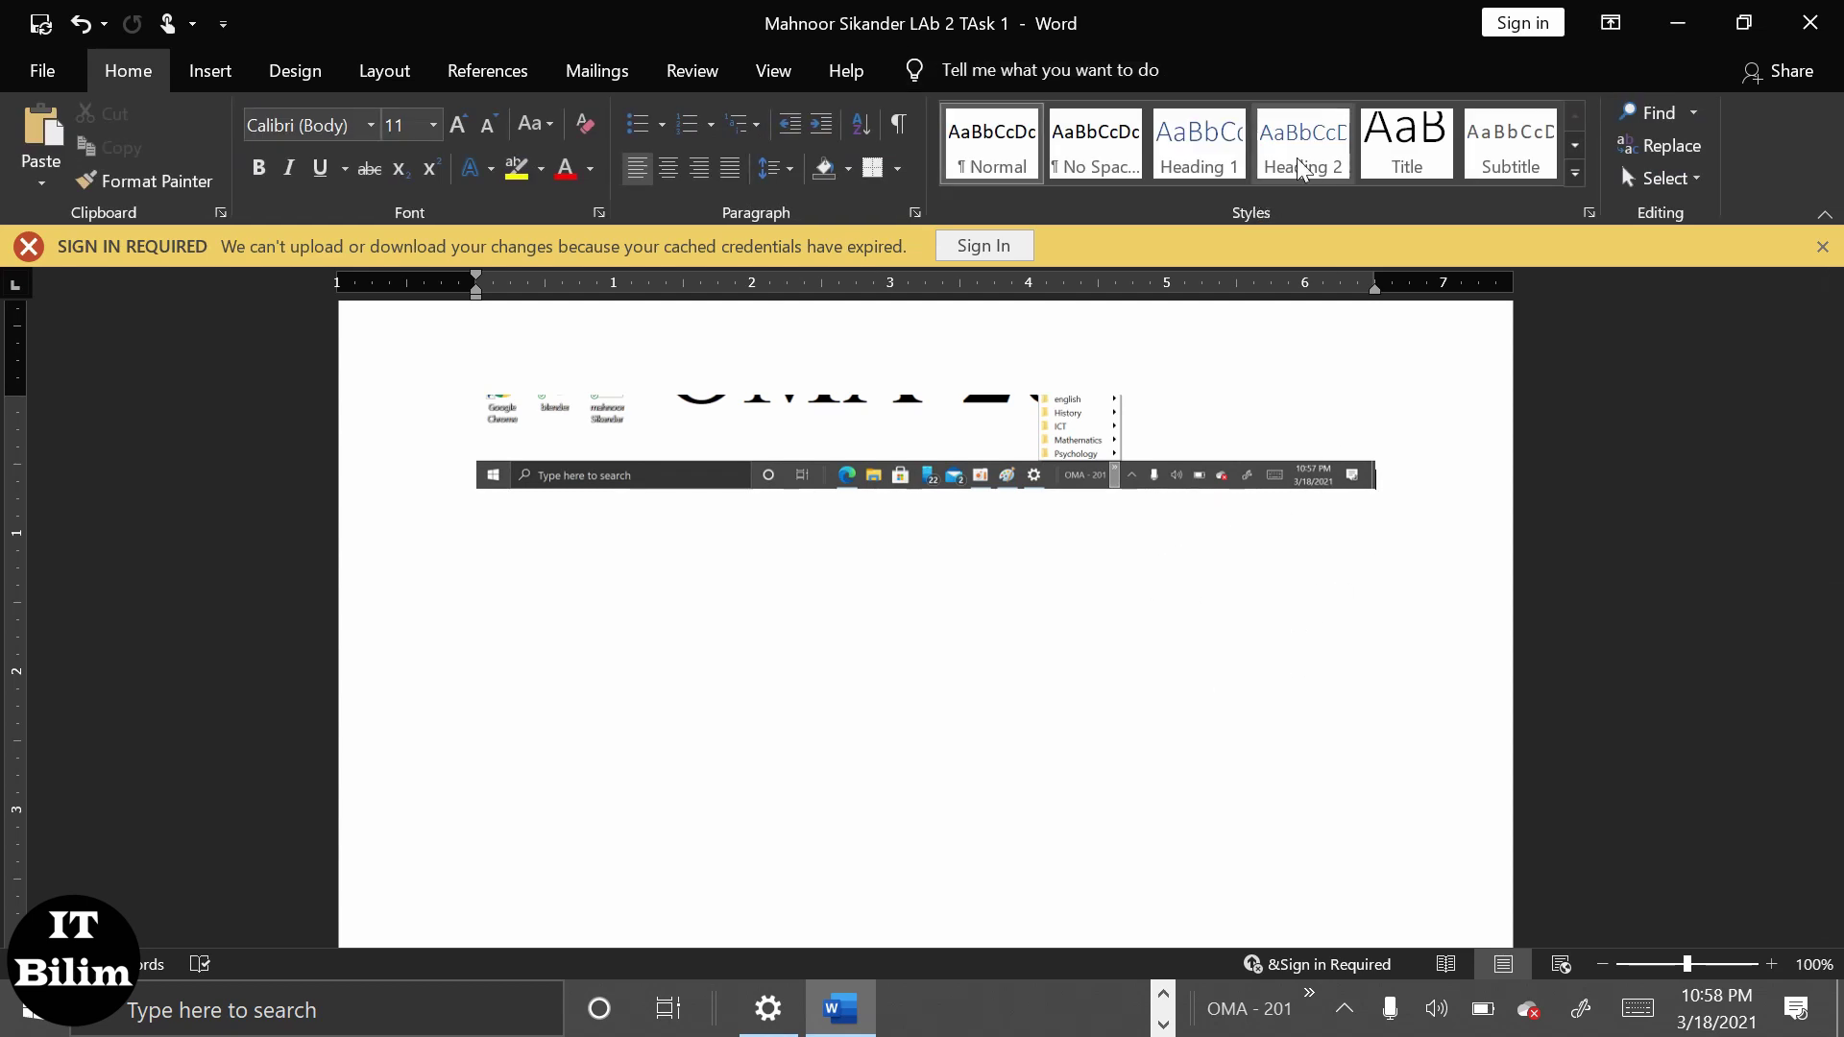
left_click(1678, 23)
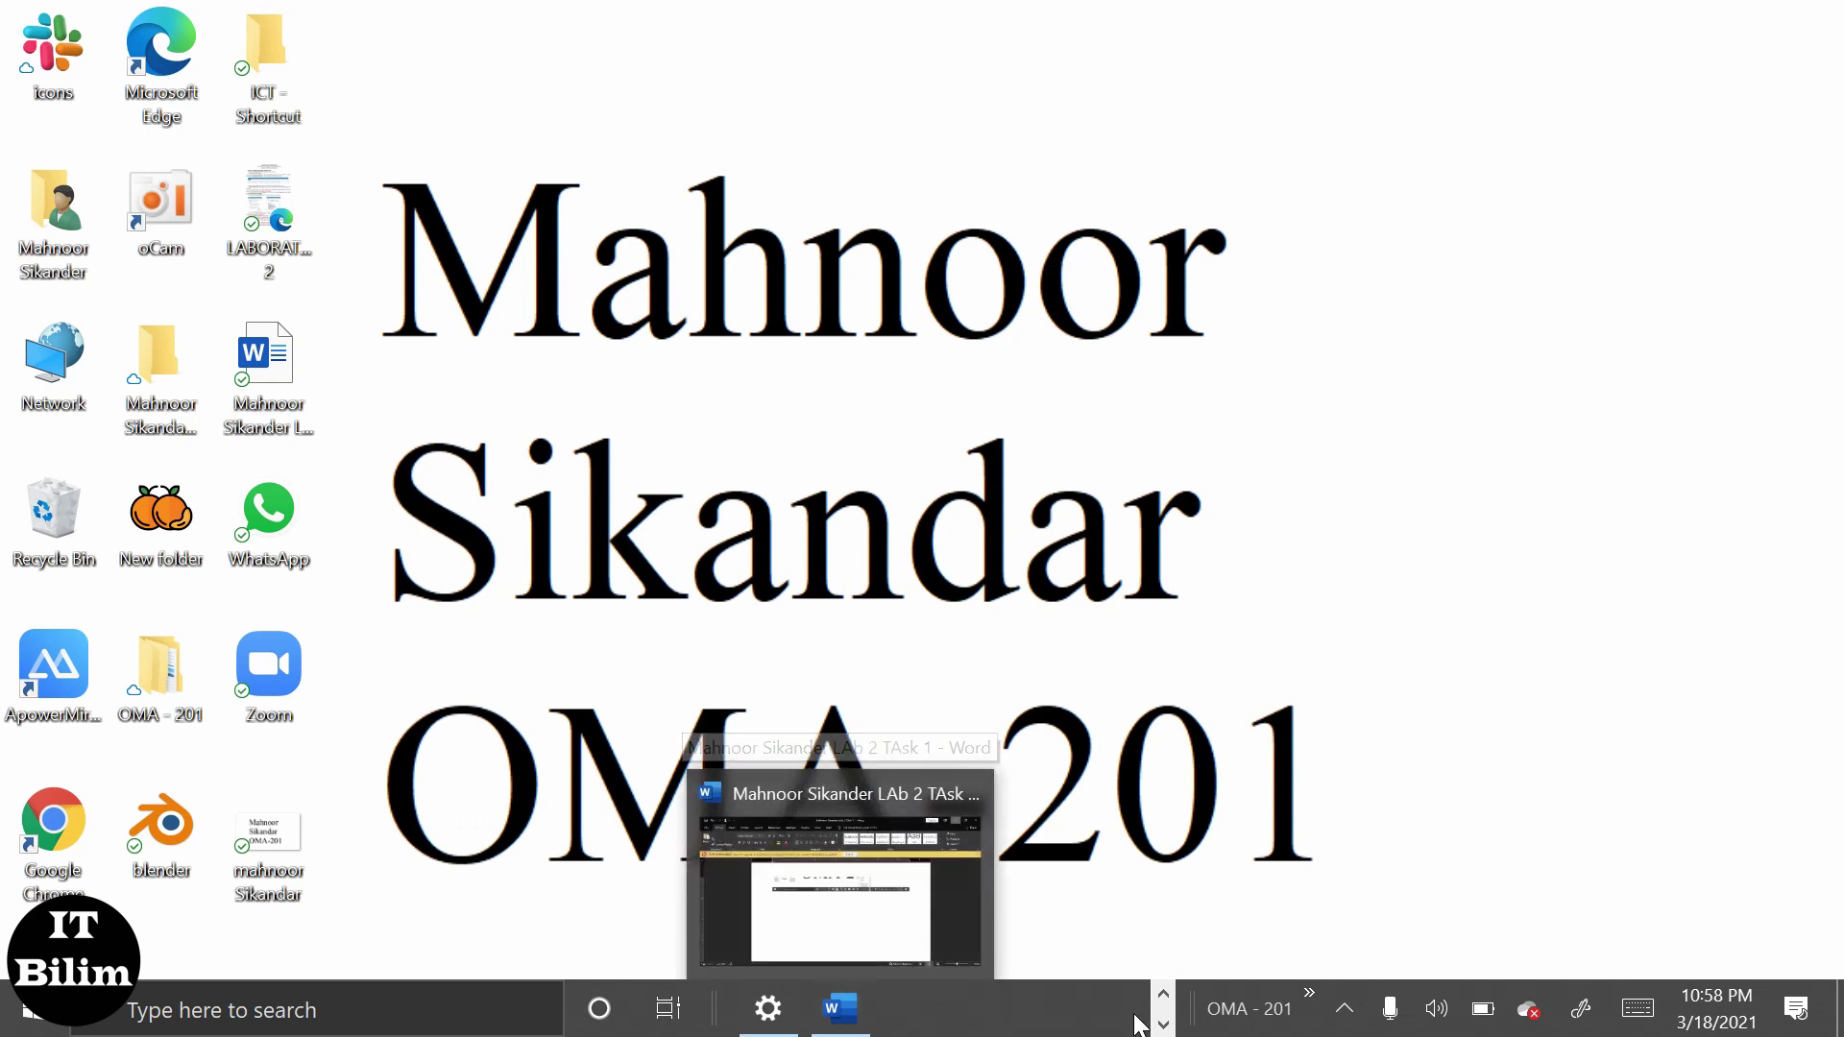
Check the OMA-201 toolbar list, then return to the LABORATORY 2.pdf Task 3 sheet in Edge
left_click(1308, 999)
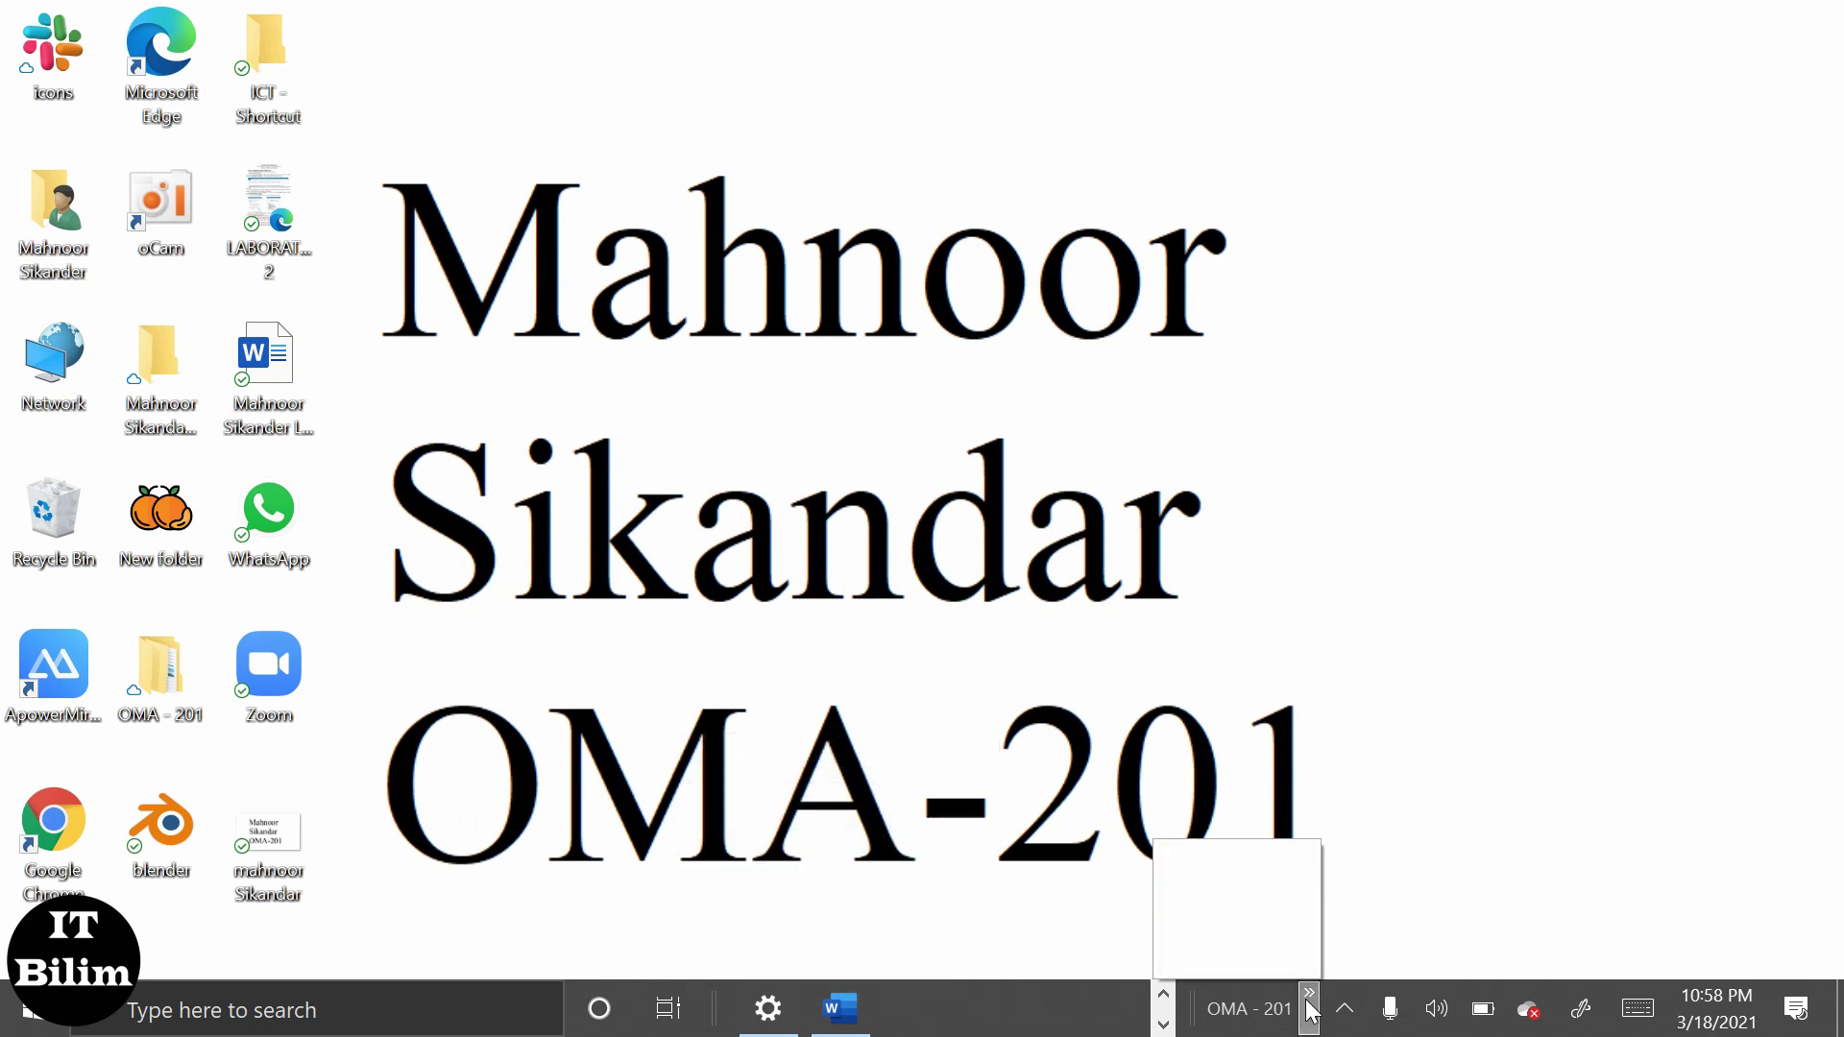
left_click(1434, 791)
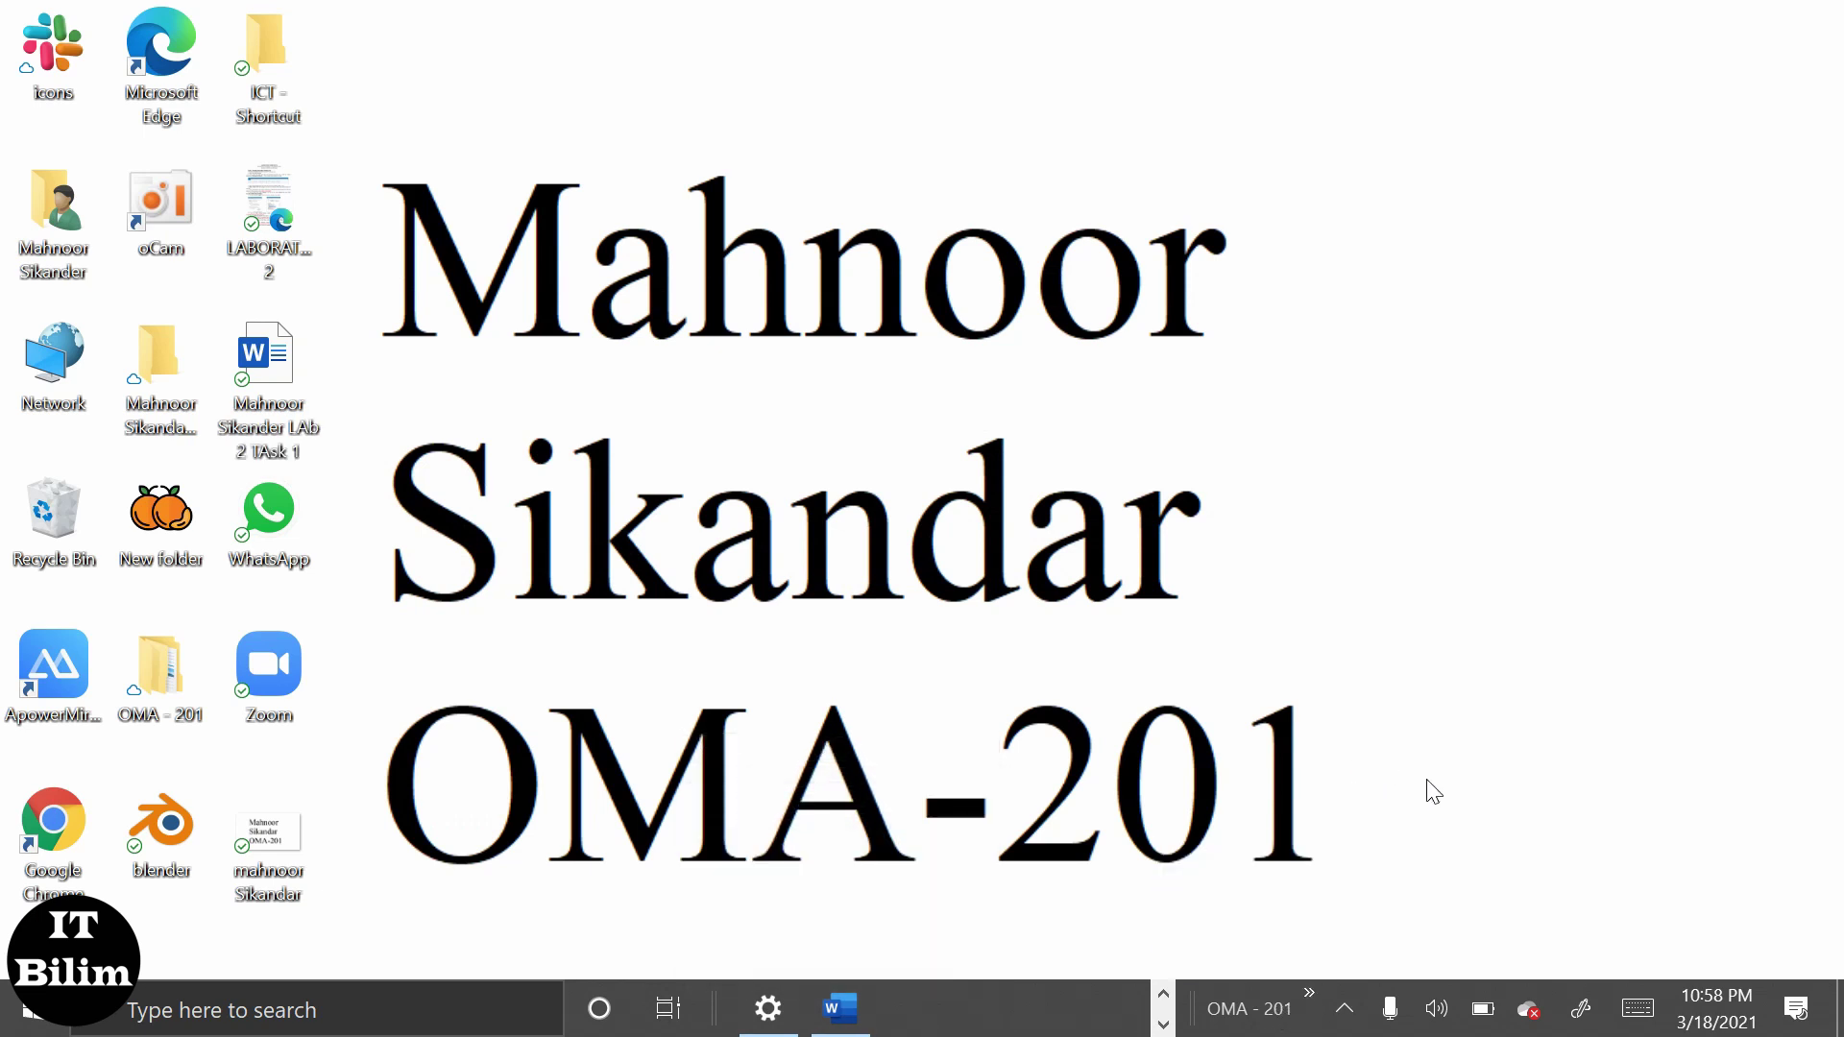
left_click(1164, 997)
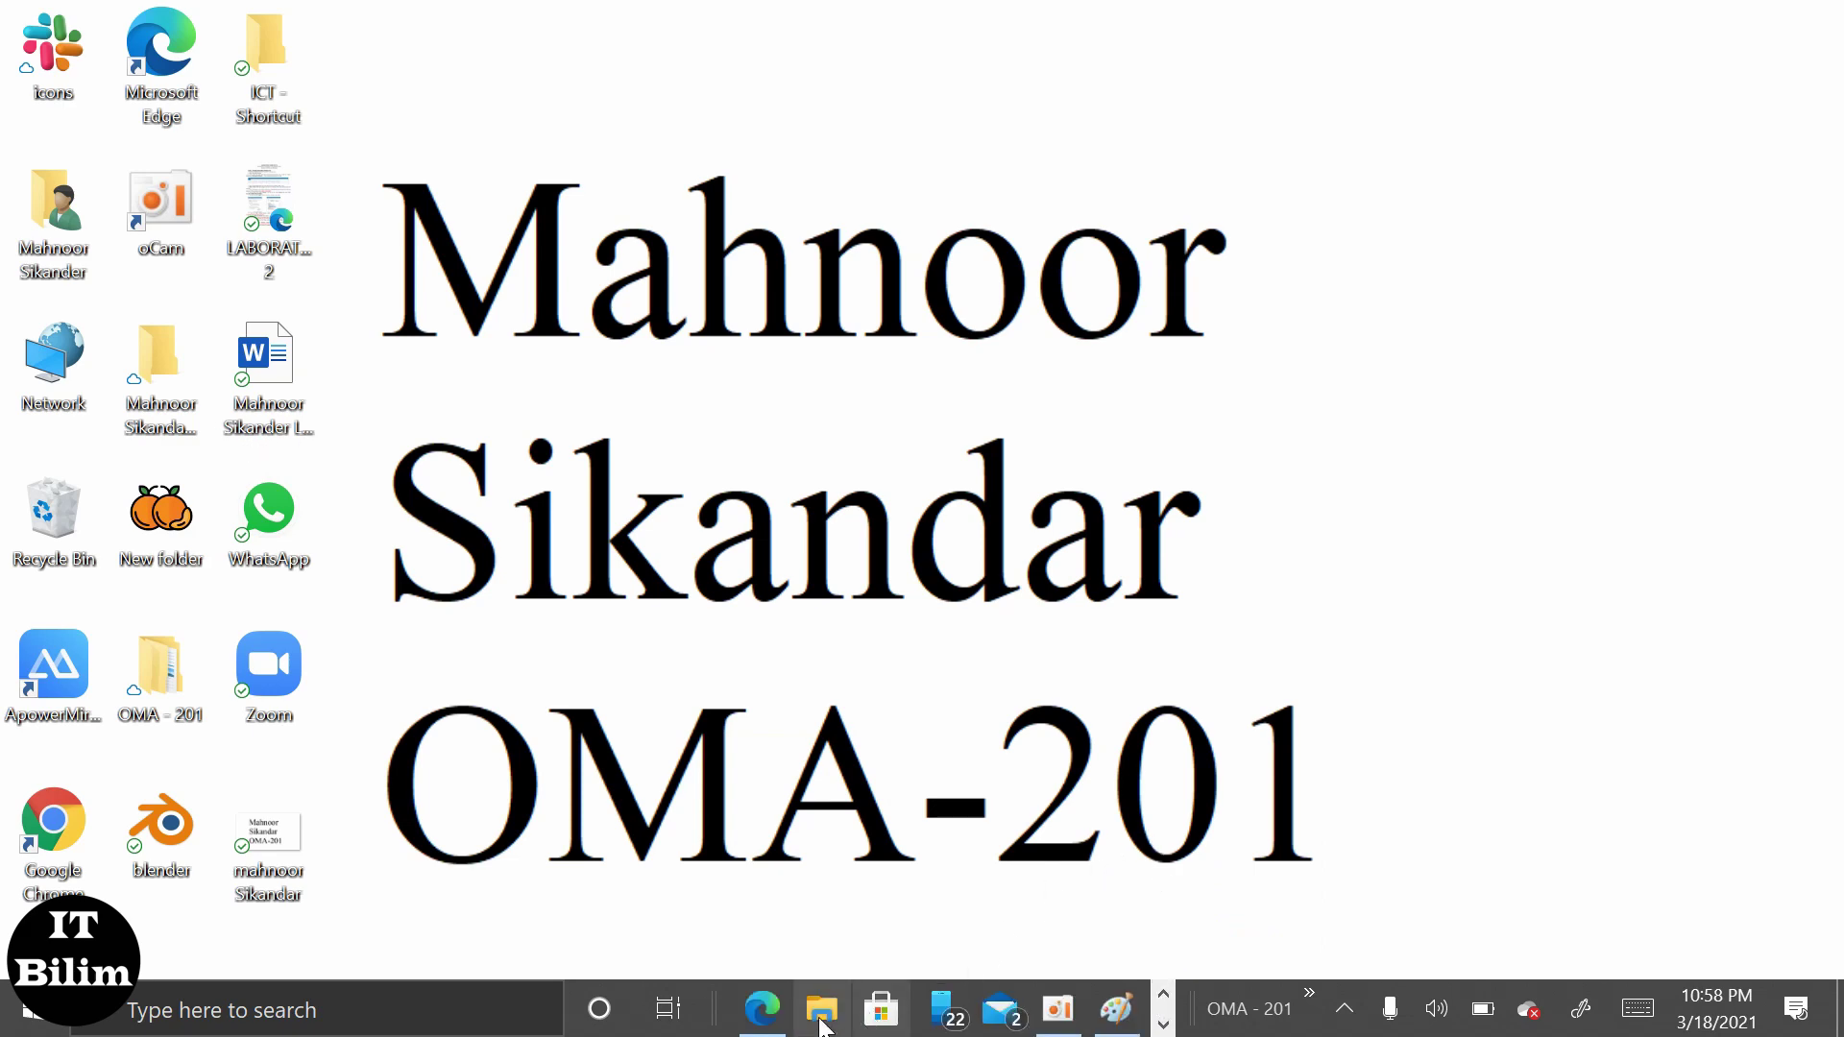
left_click(763, 1007)
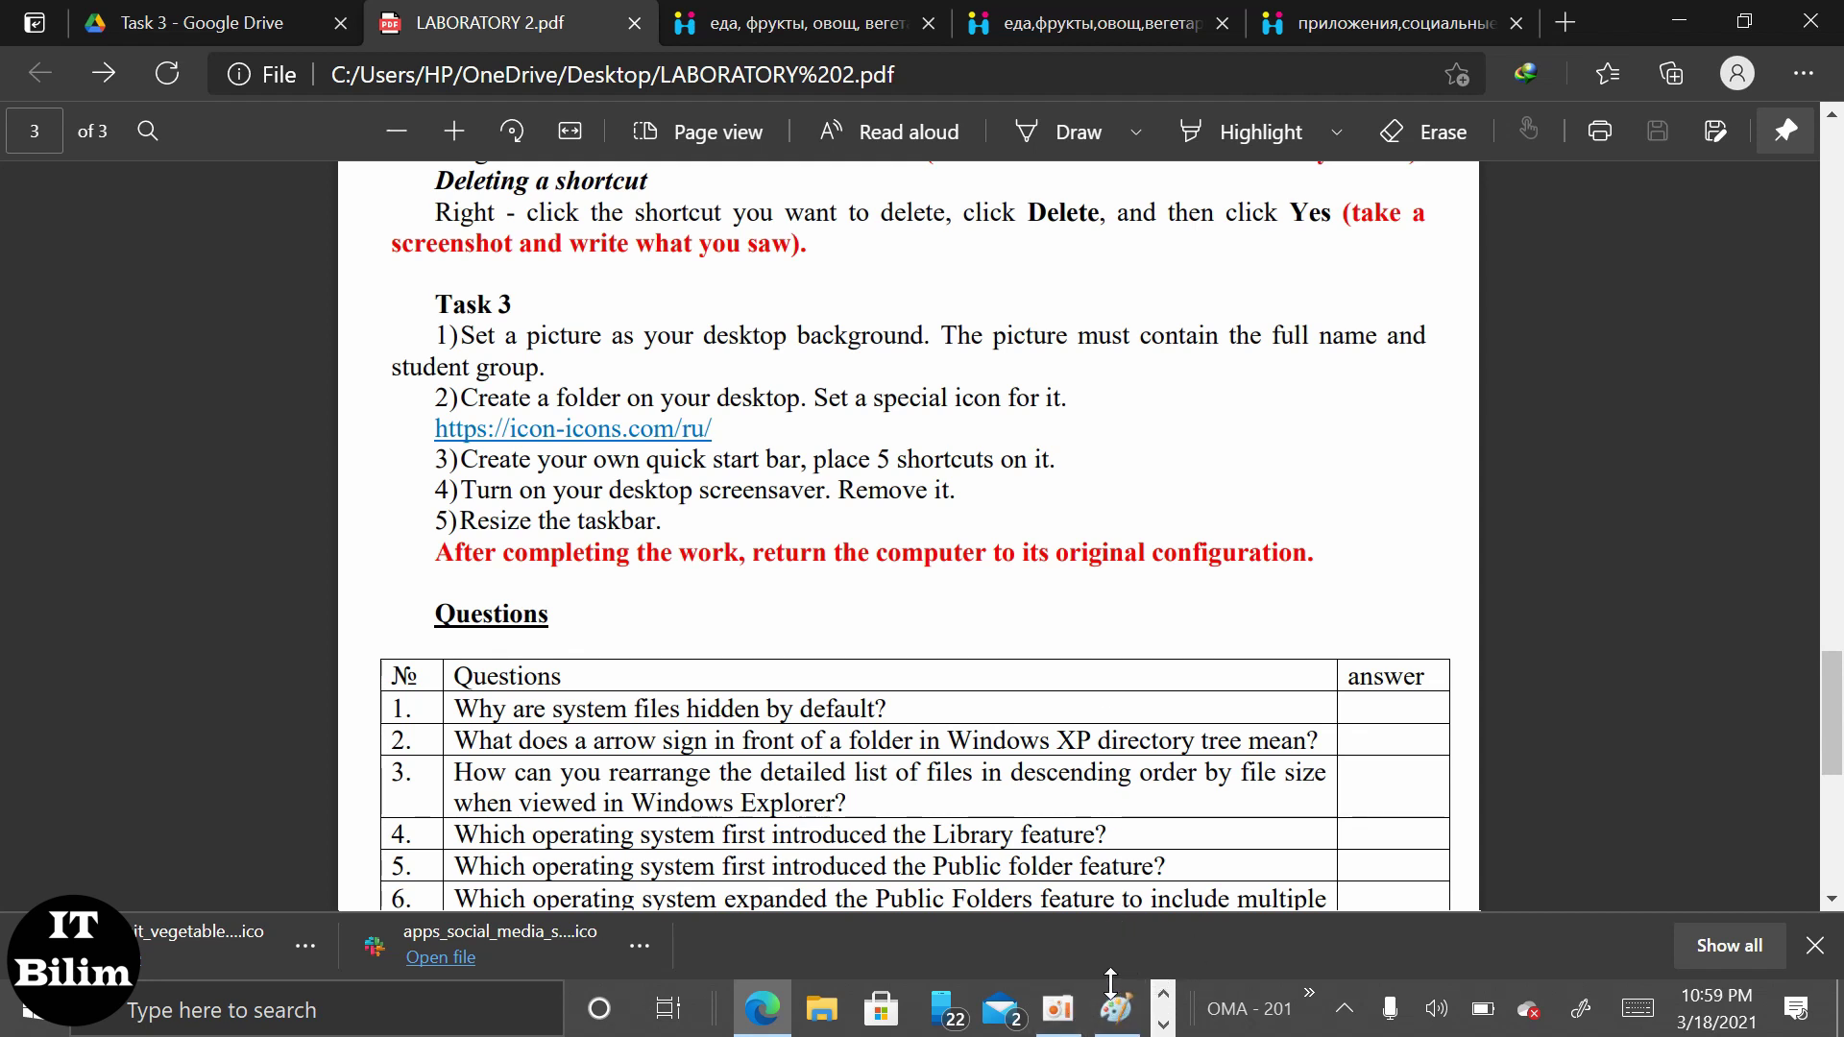
right_click(1359, 994)
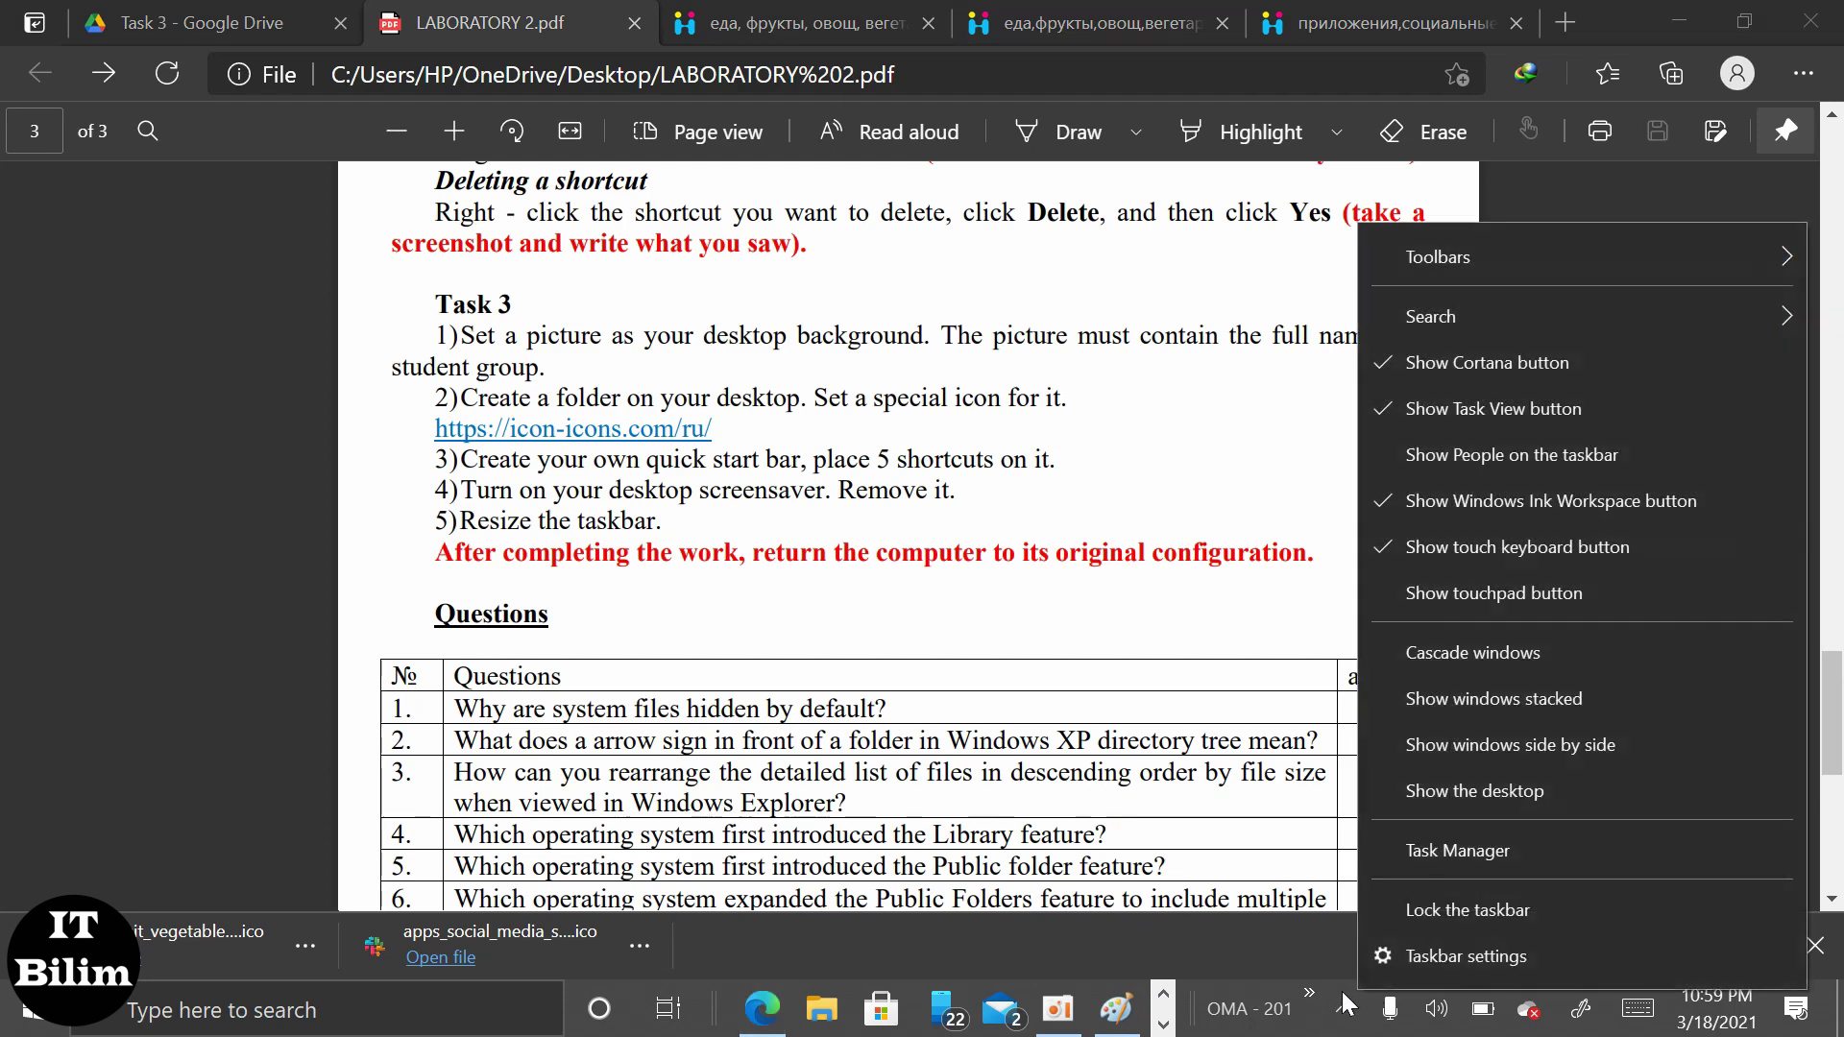
left_click(1529, 908)
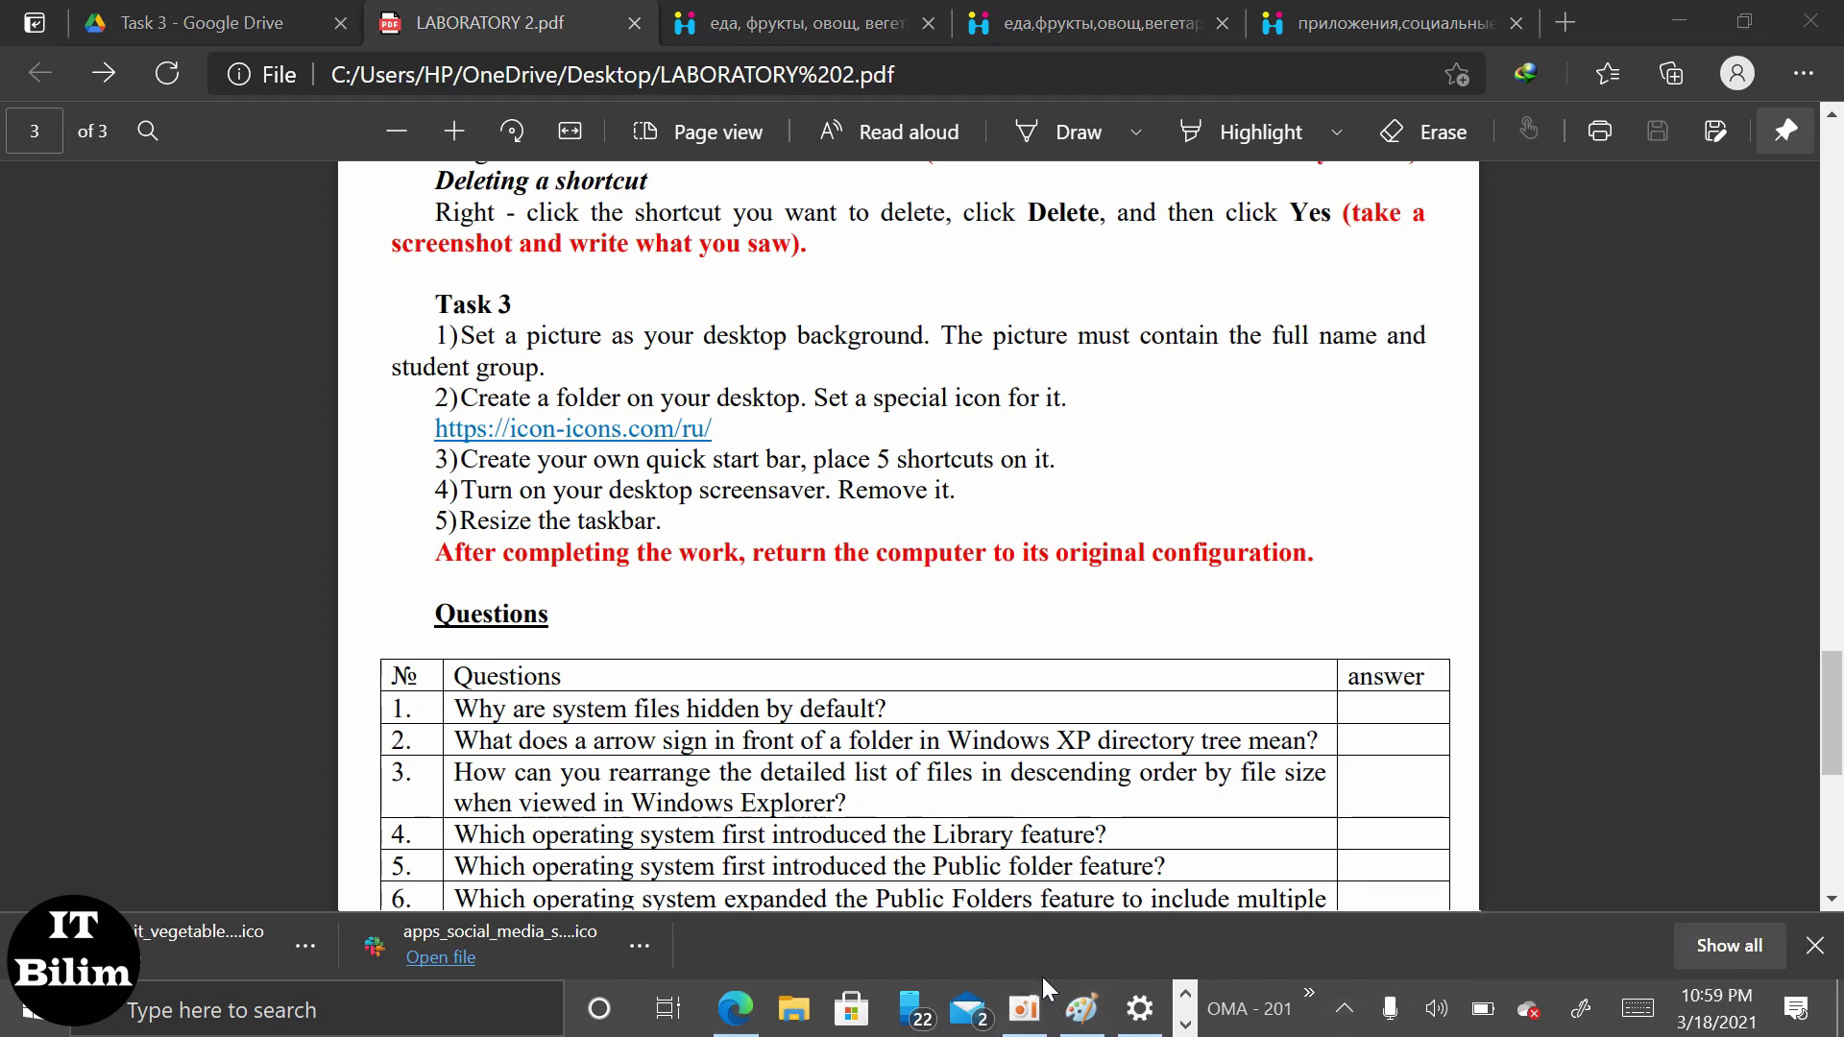
left_click(836, 976)
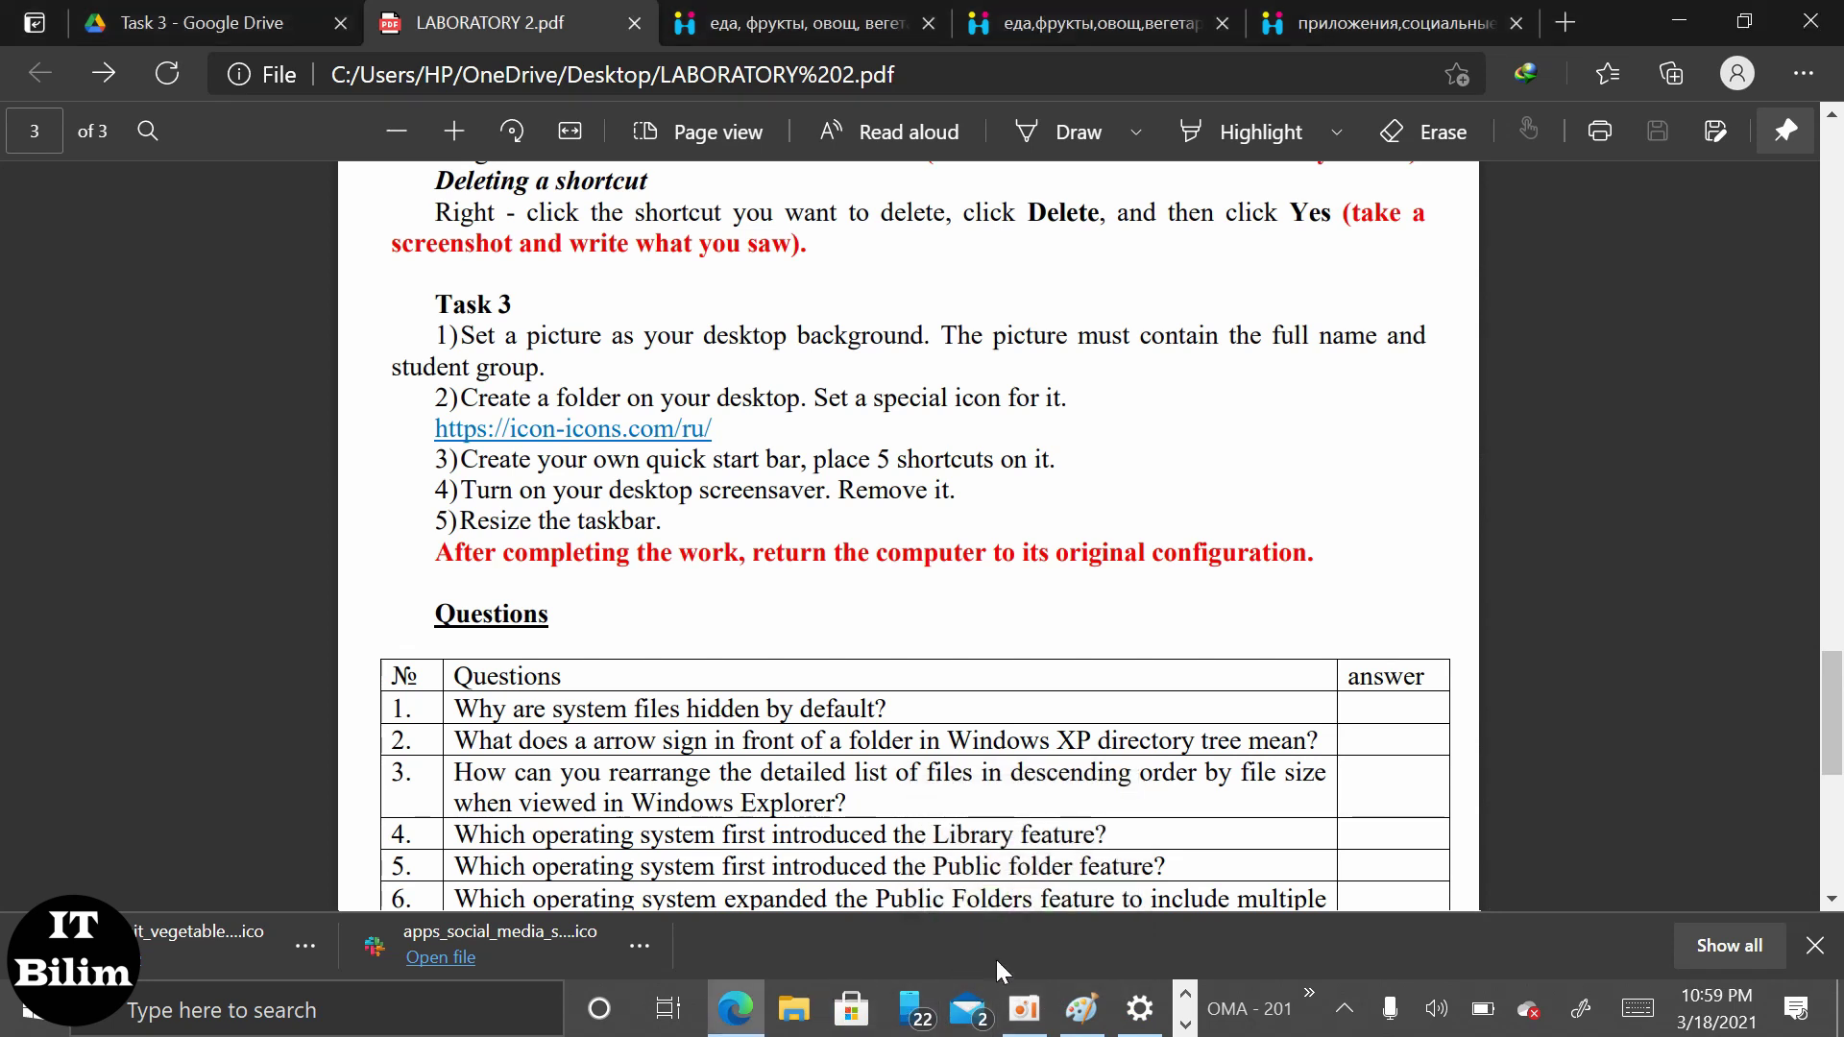
right_click(1338, 992)
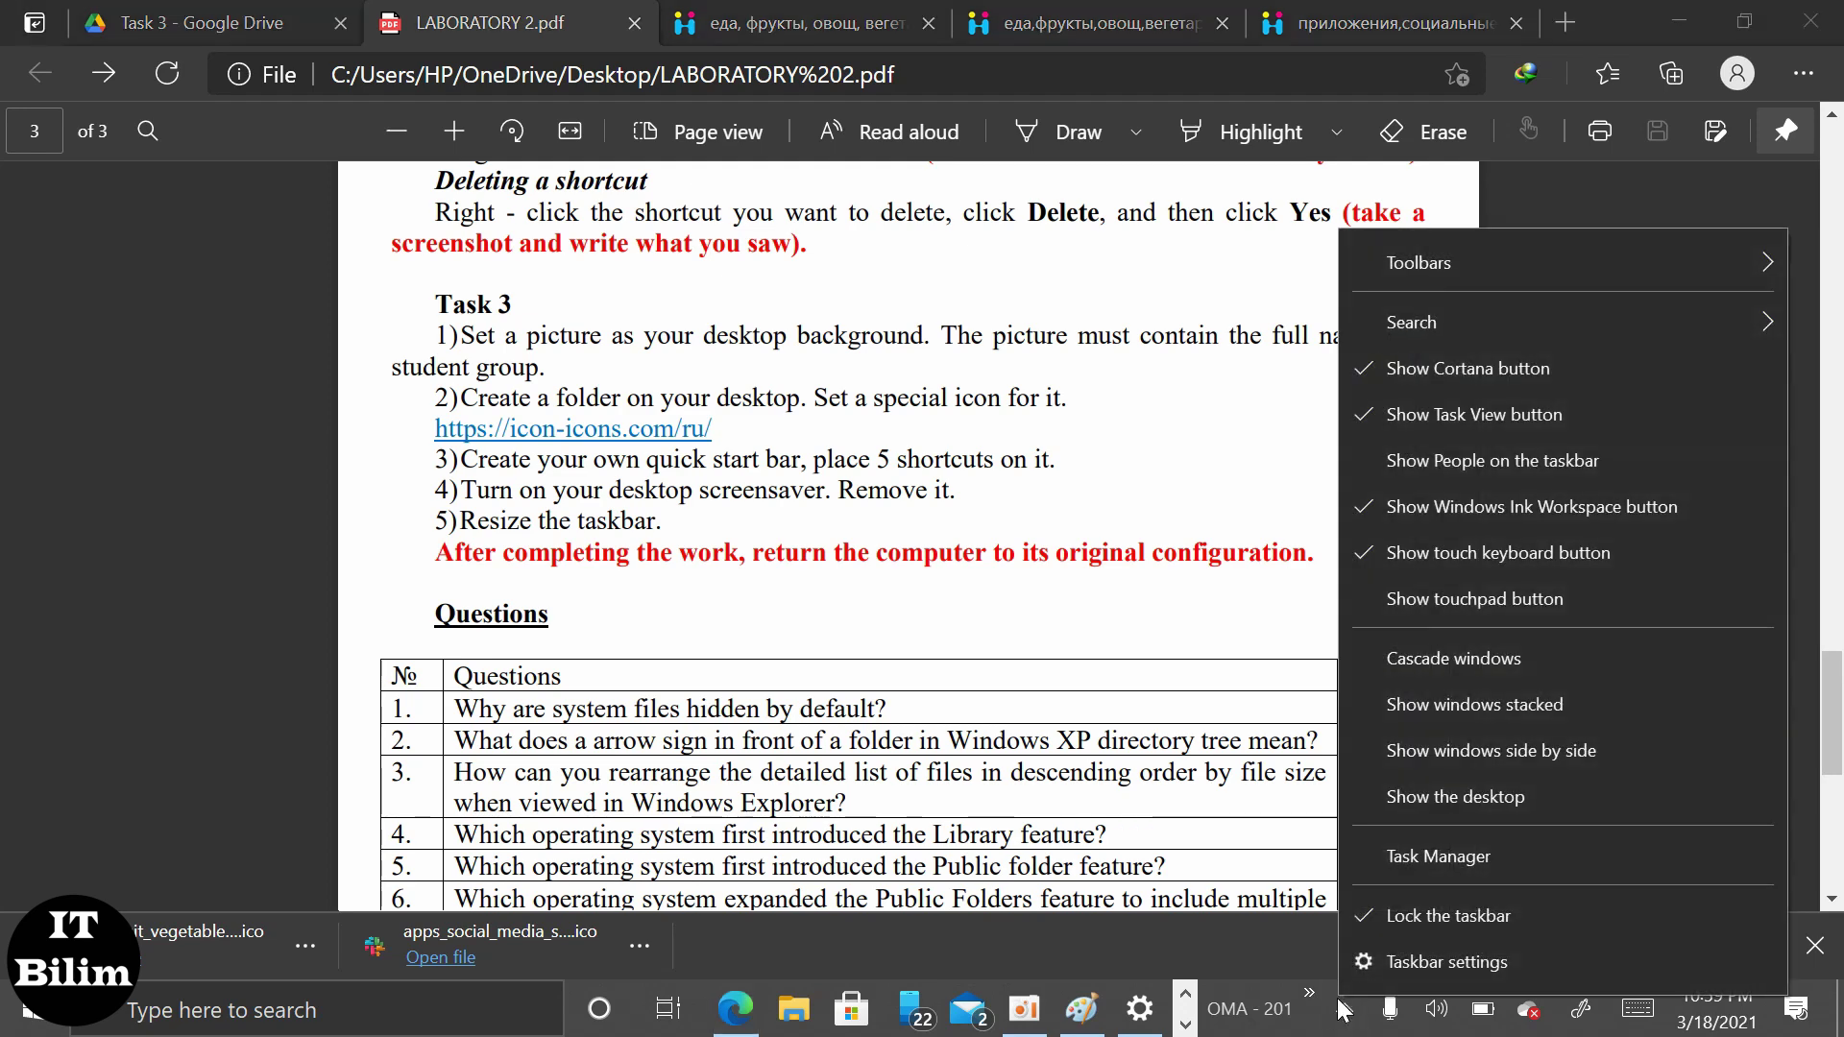
left_click(1363, 934)
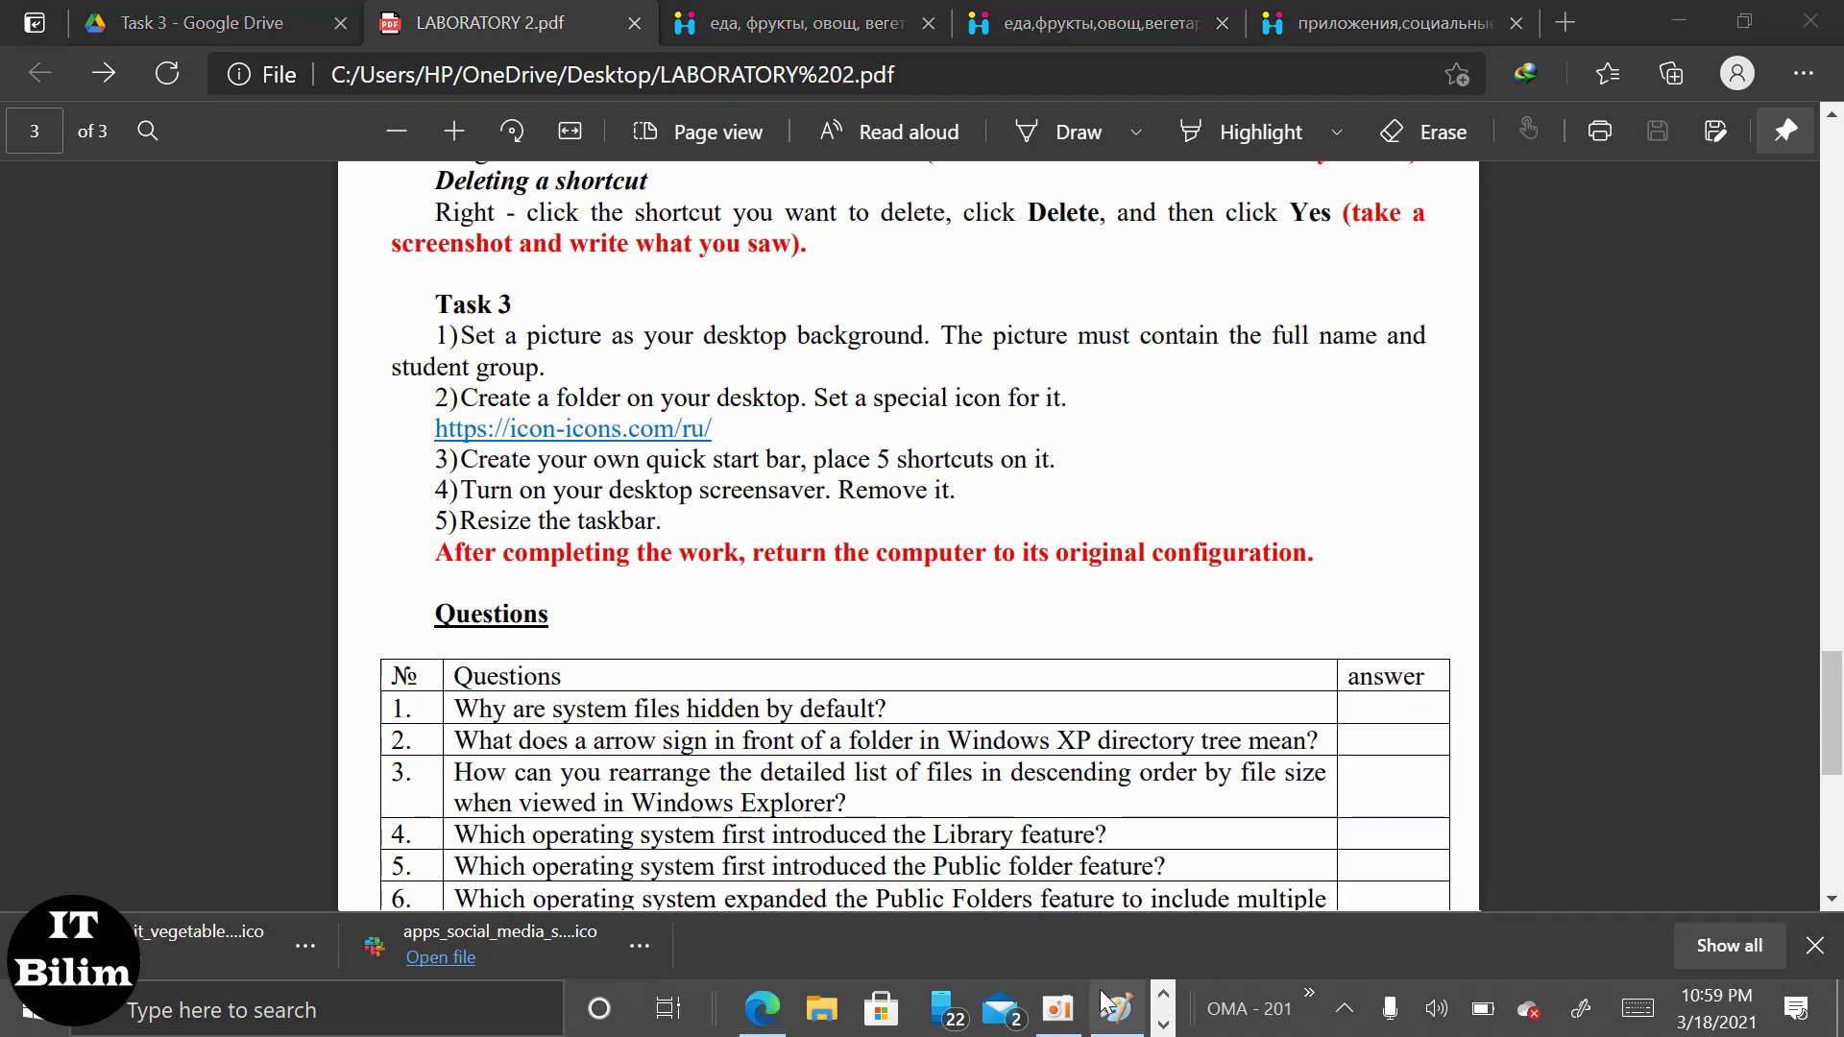
Drag the taskbar taller so pinned apps wrap into two rows, and check the OMA-201 toolbar
mouse_move(1115, 1004)
left_click_drag(1105, 971, 1095, 660)
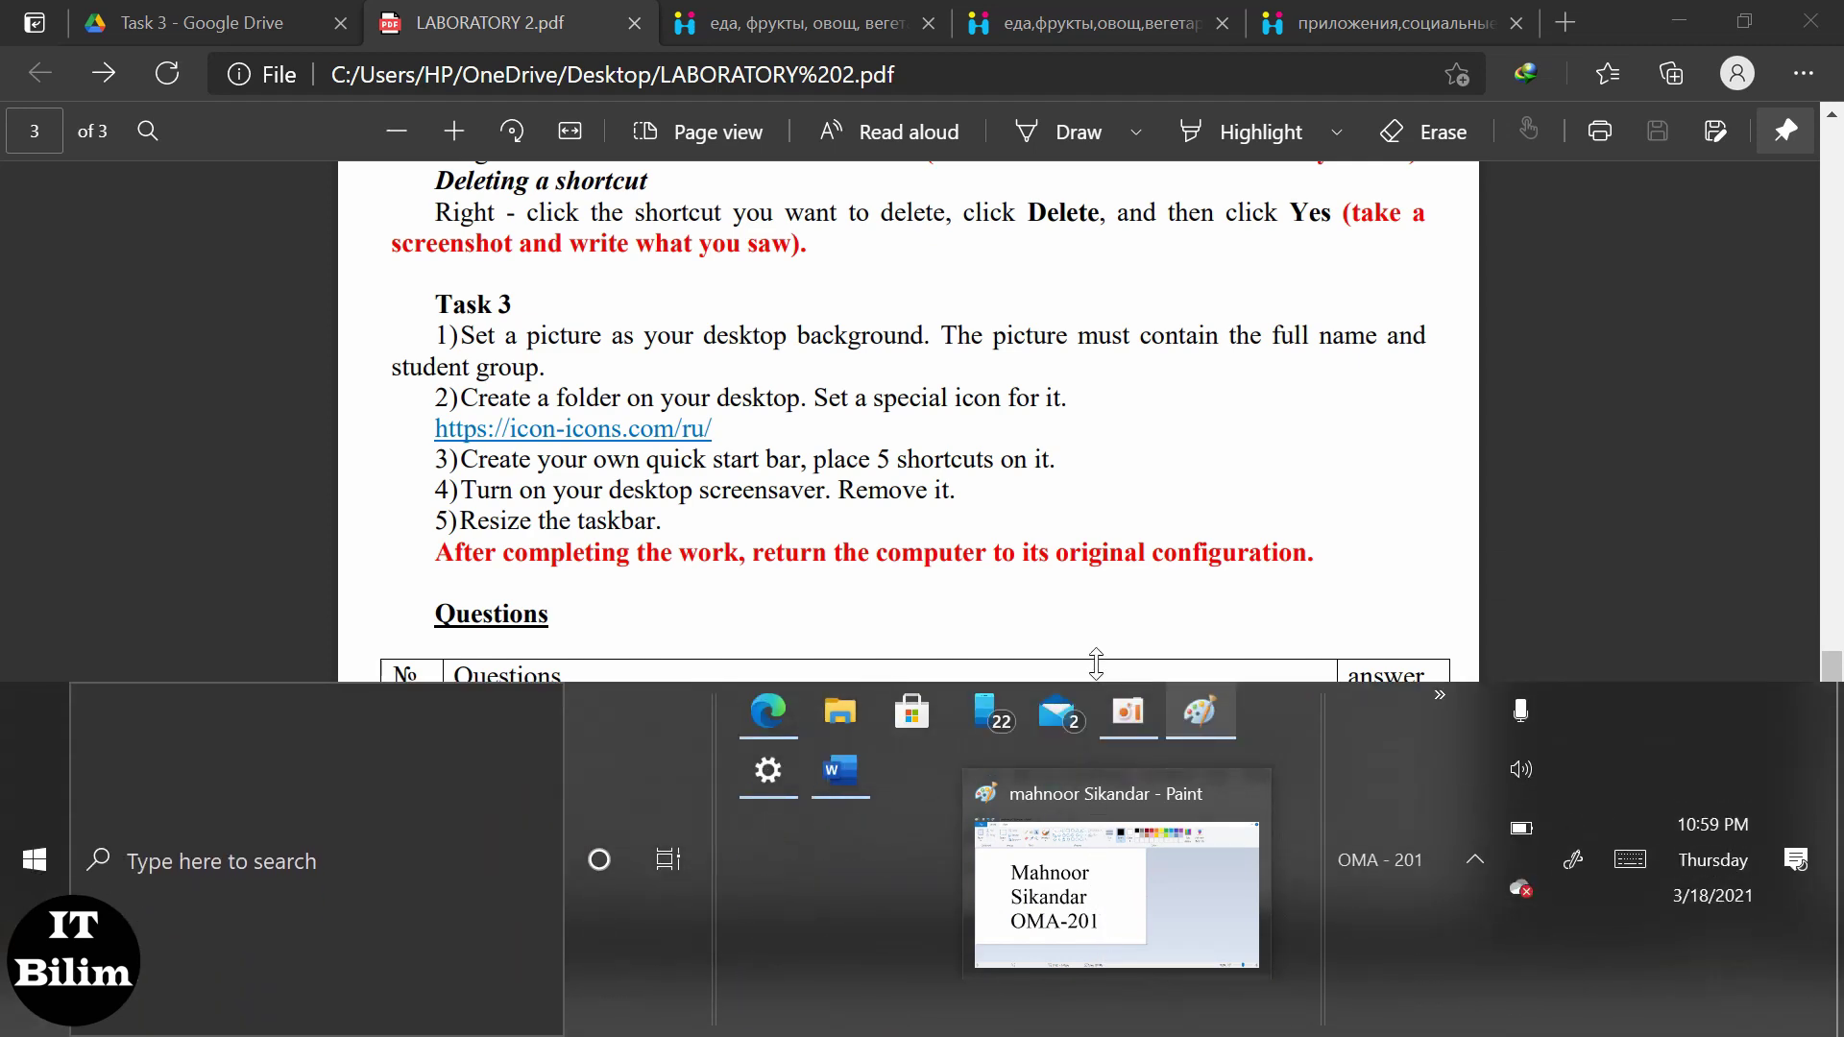
left_click(1438, 699)
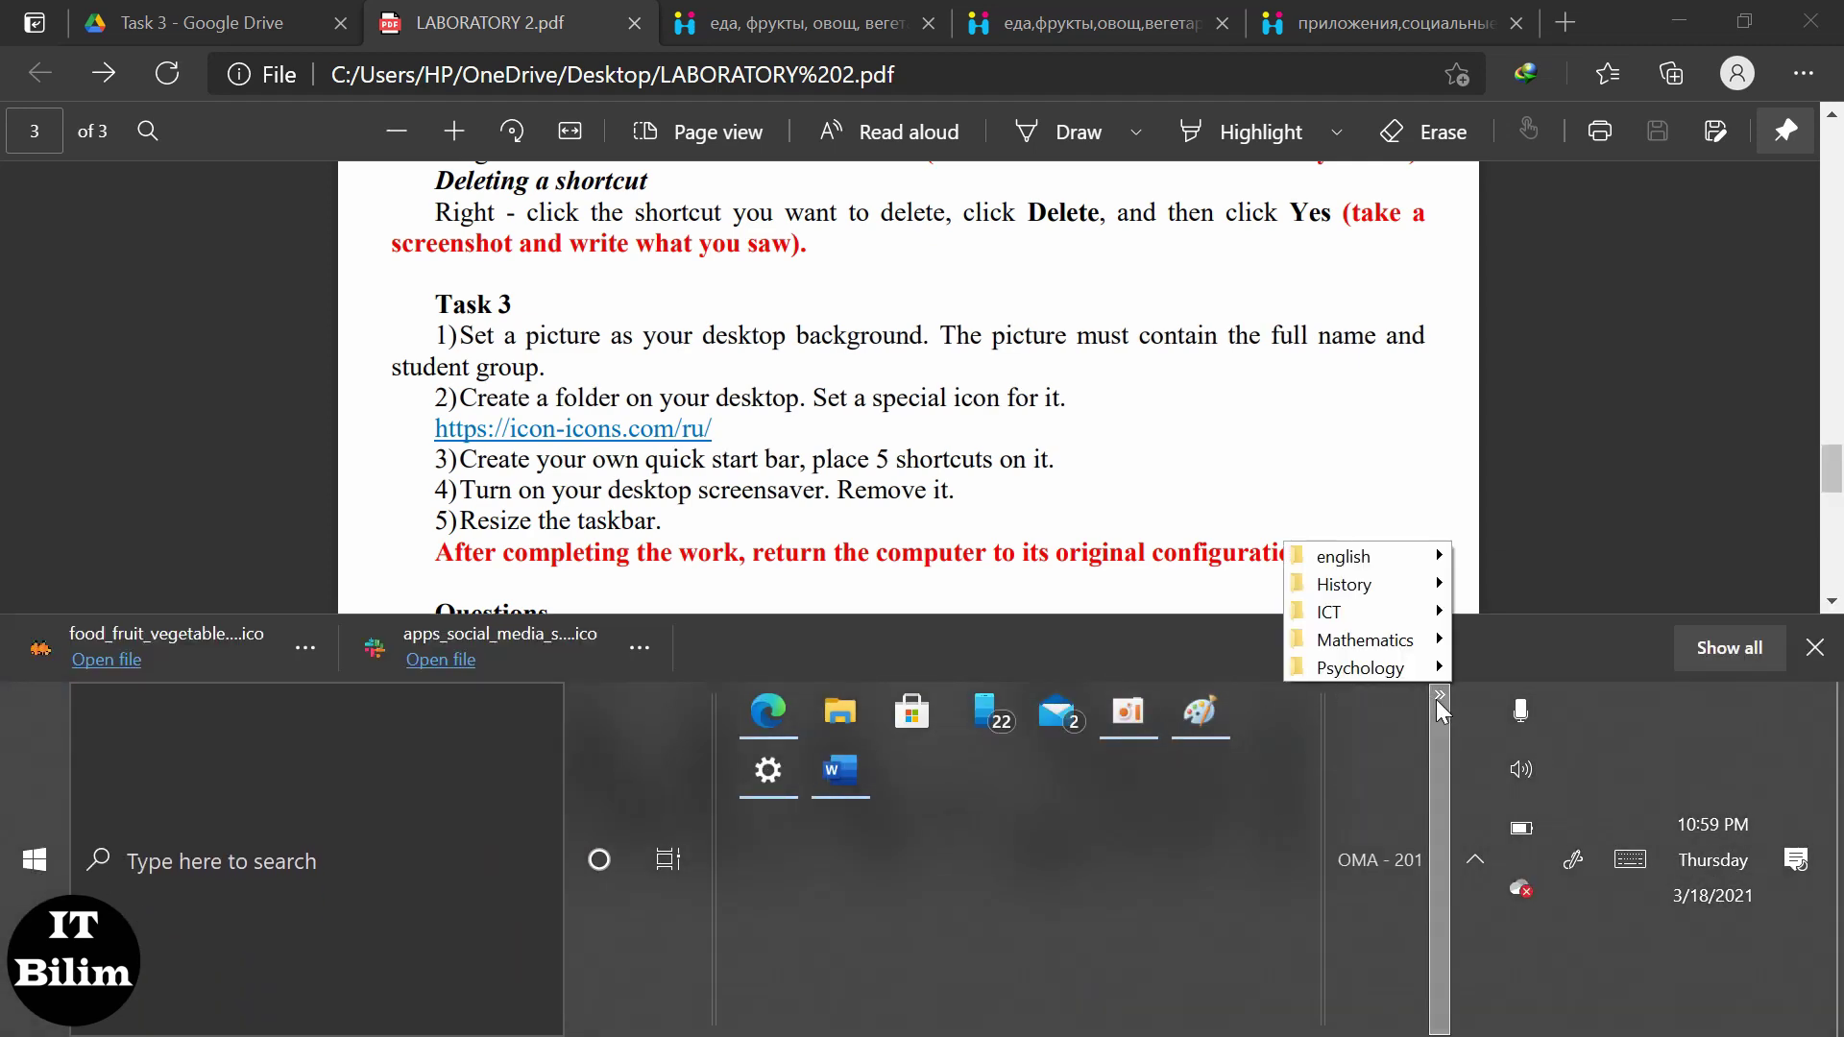
left_click(1311, 955)
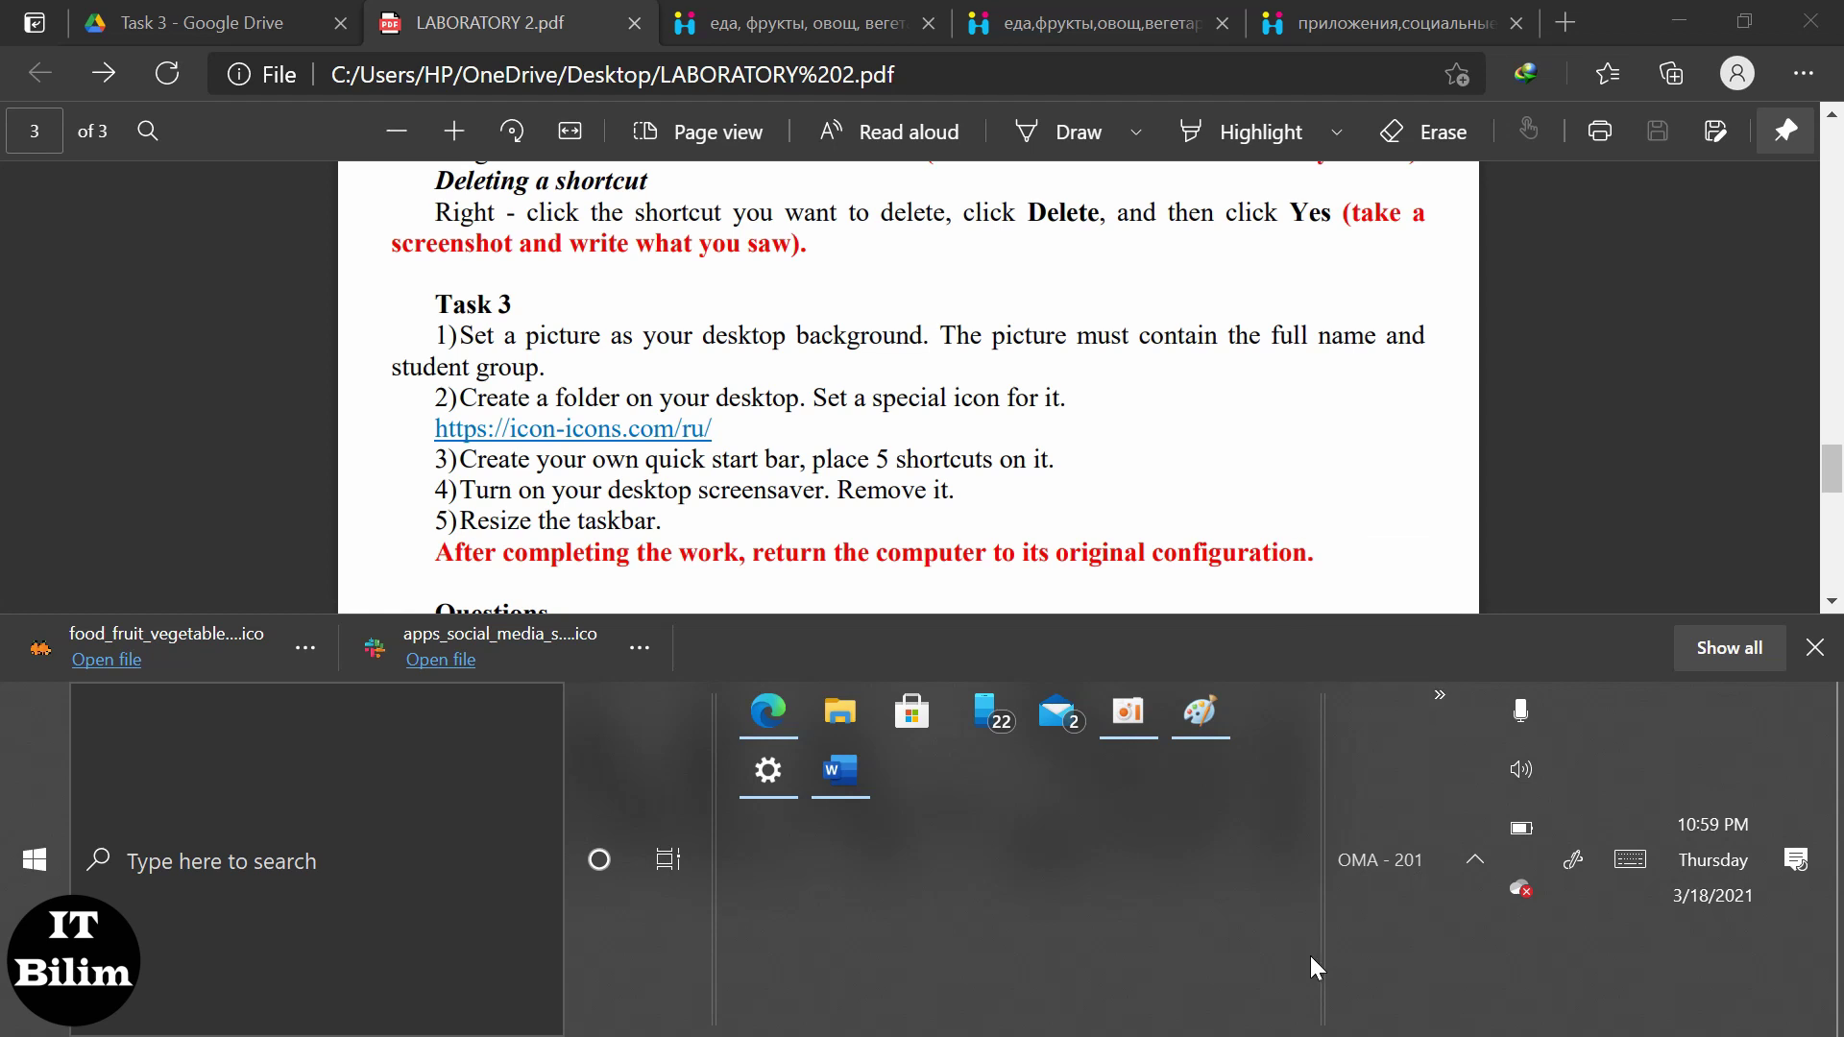
Highlight Task 4's screensaver instruction in Edge, then minimize Edge to show the desktop
scroll(584, 427, "down", 1)
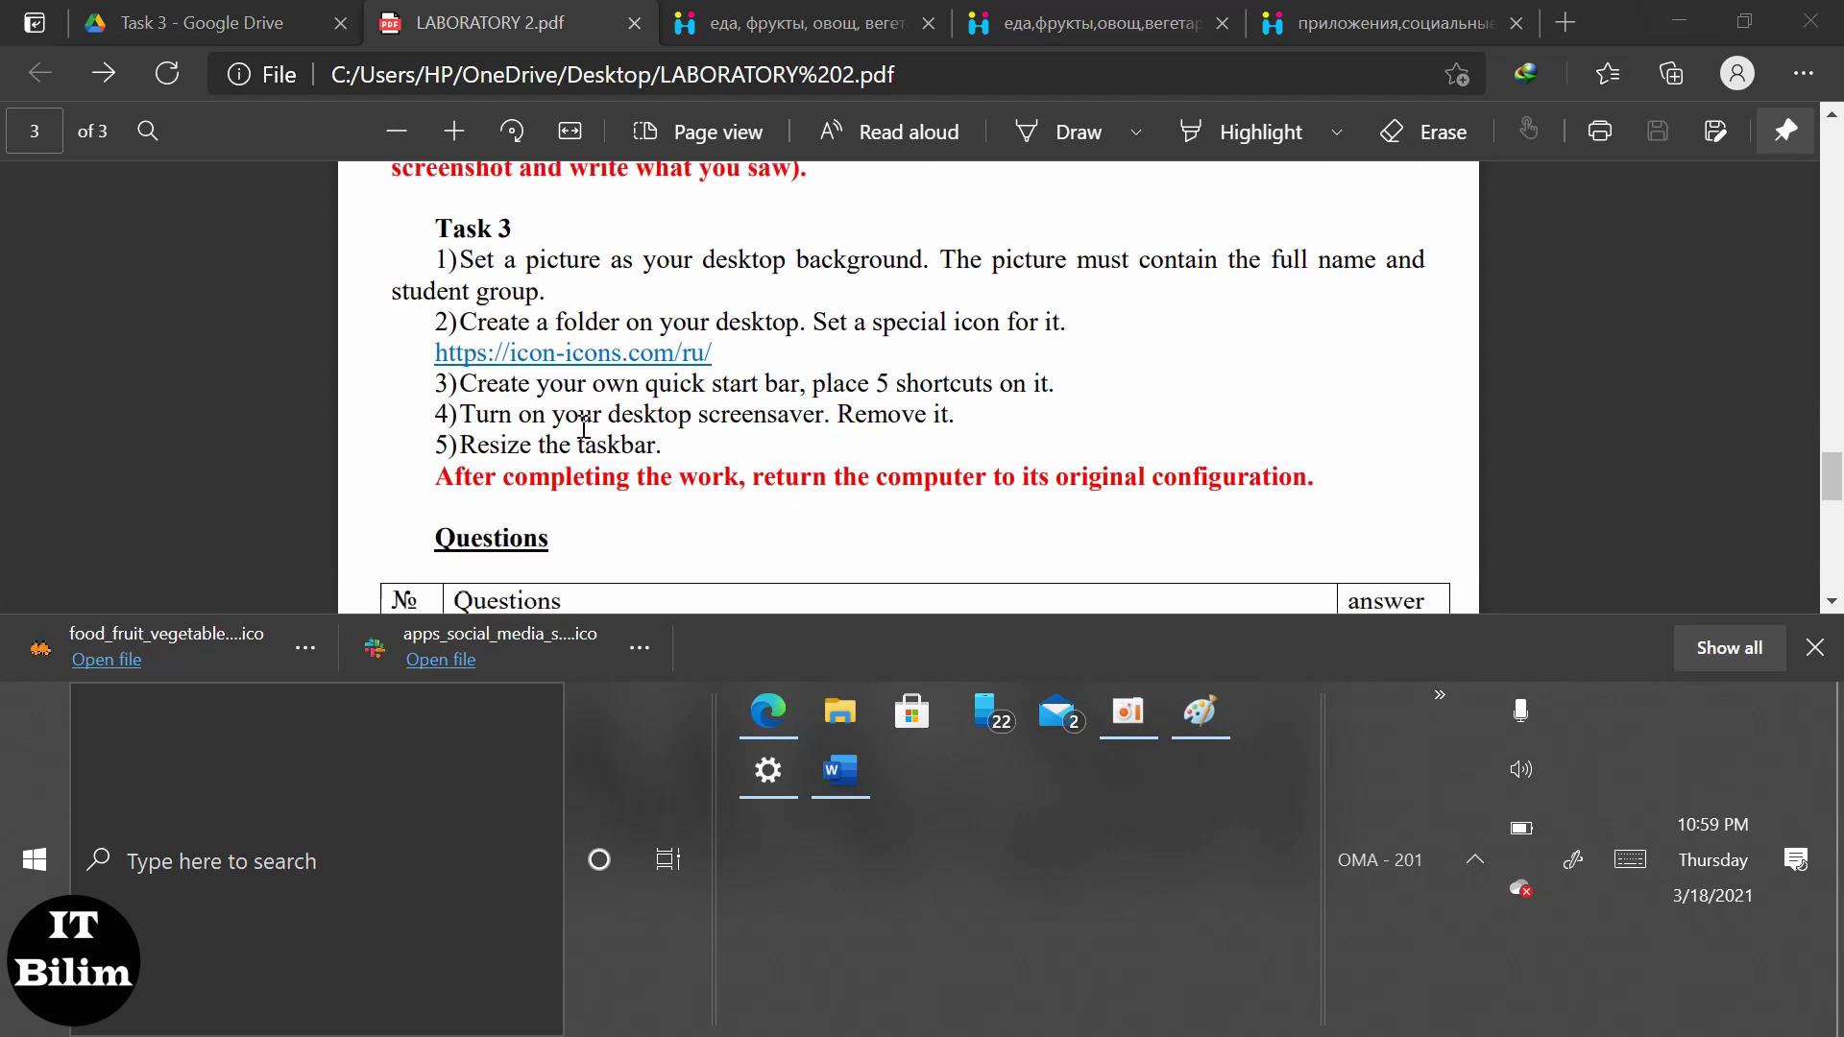
left_click(805, 415)
left_click_drag(823, 415, 461, 415)
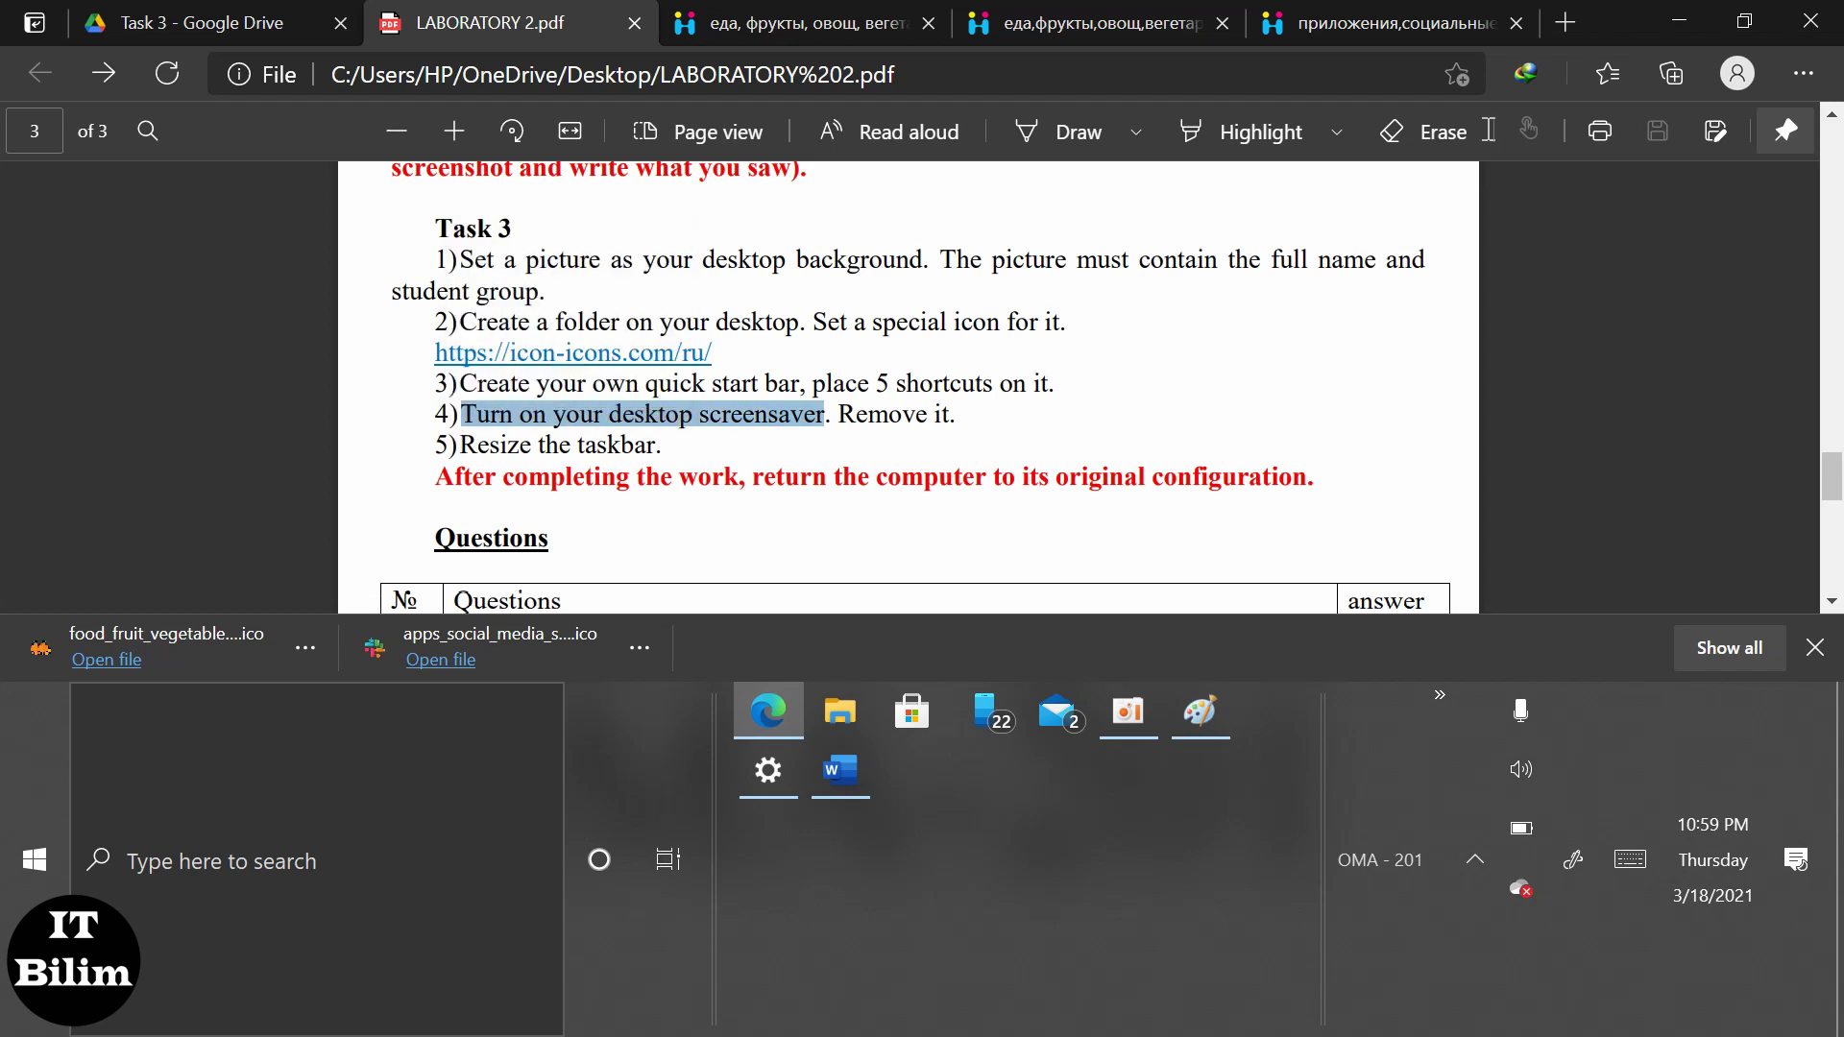
left_click(1680, 21)
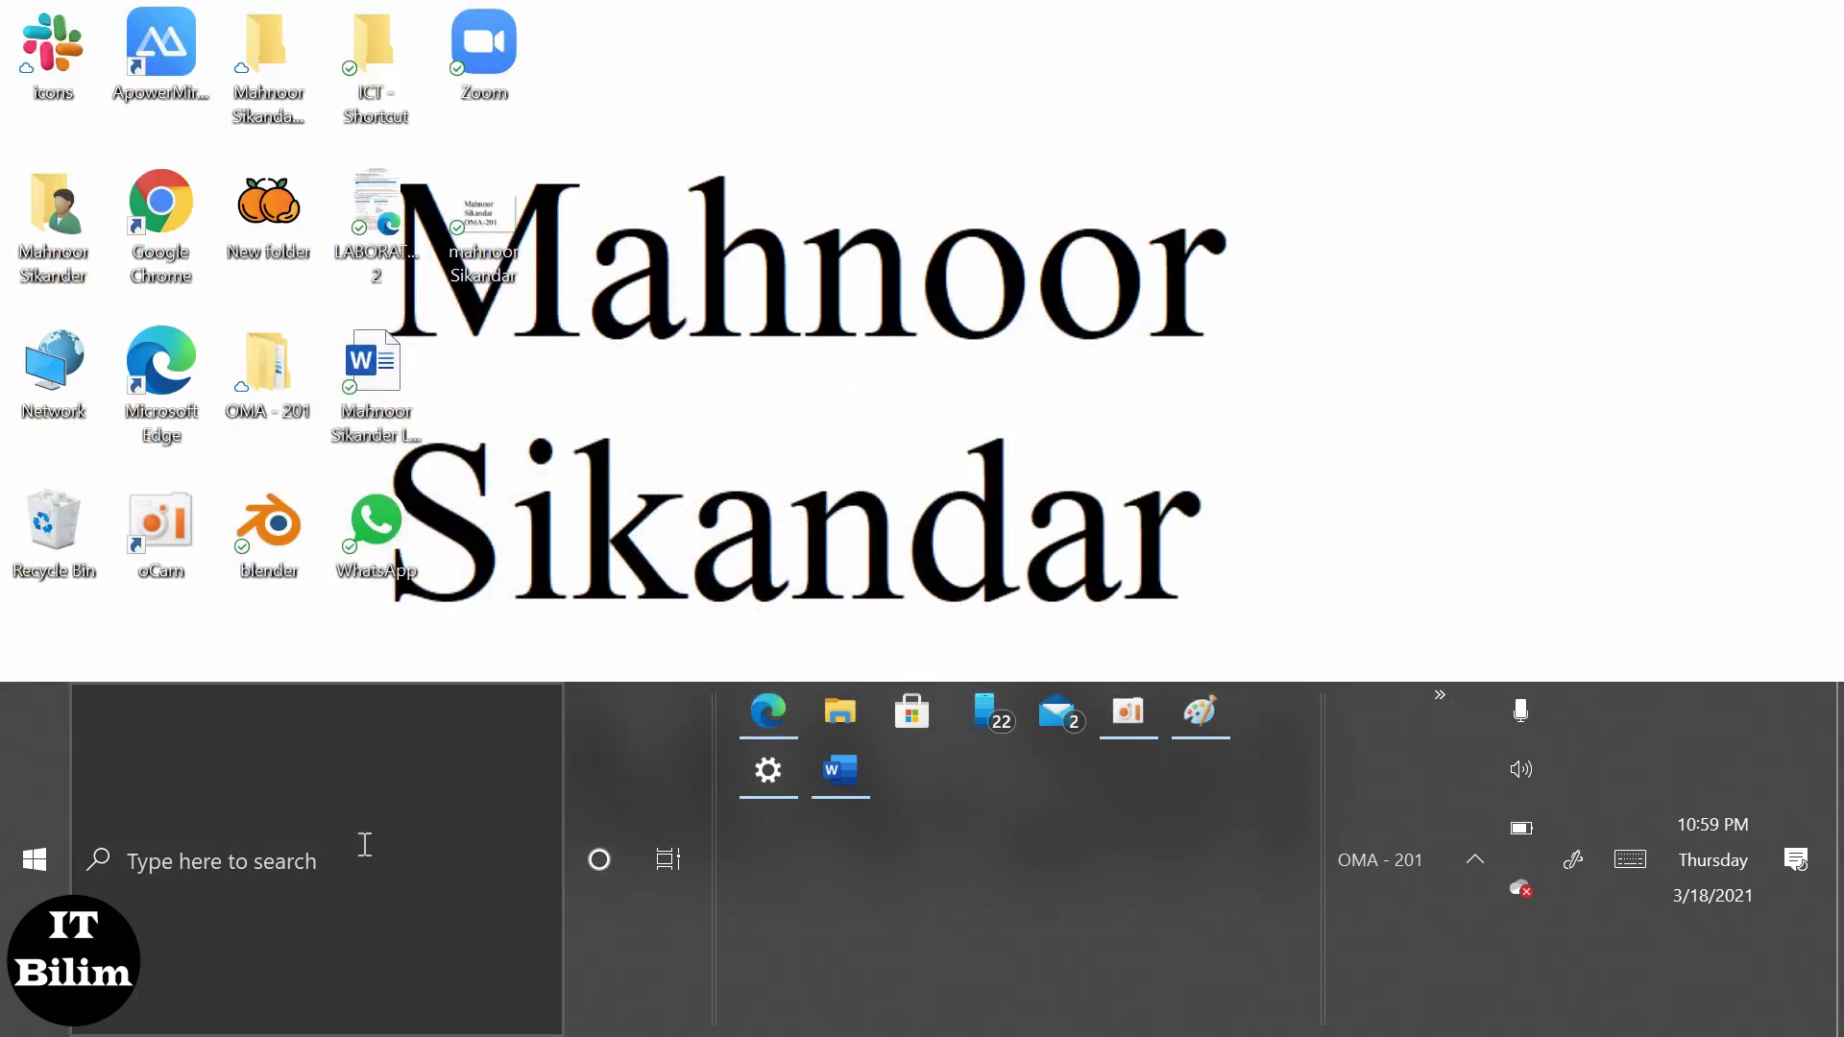
left_click(366, 841)
left_click(1393, 186)
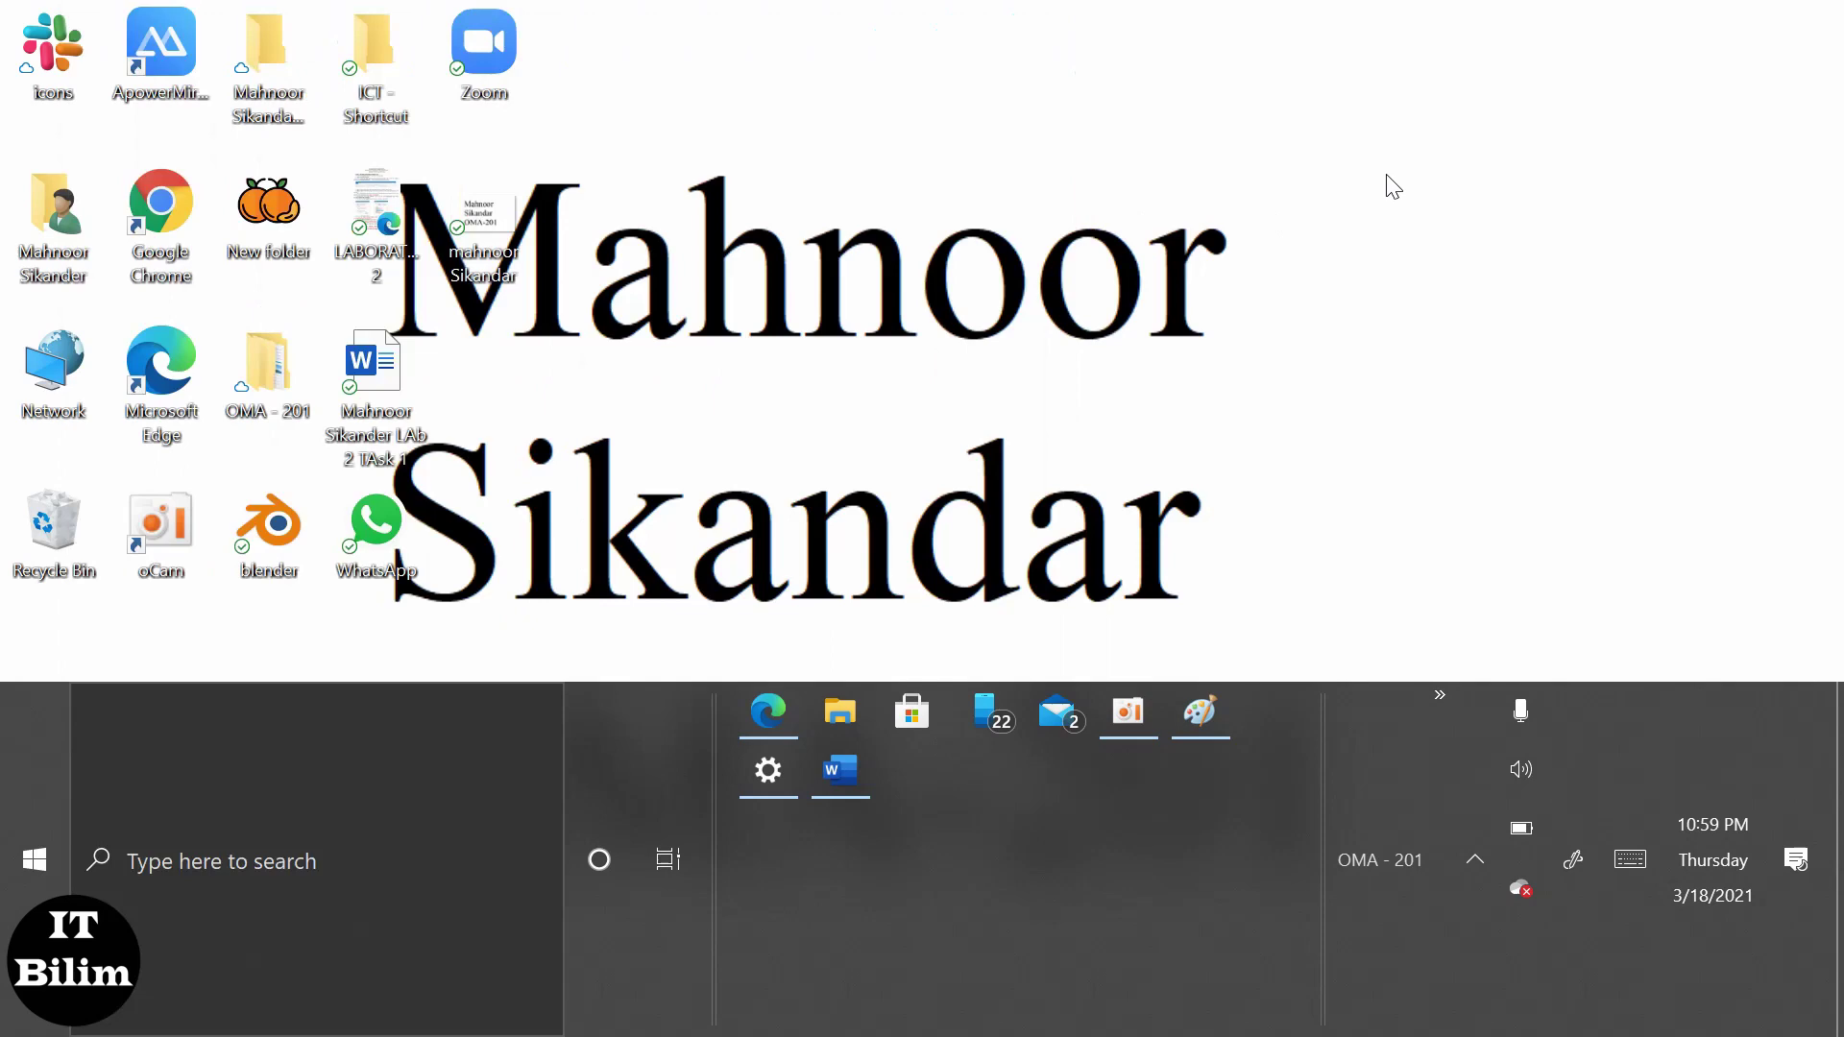
right_click(1148, 197)
left_click(936, 657)
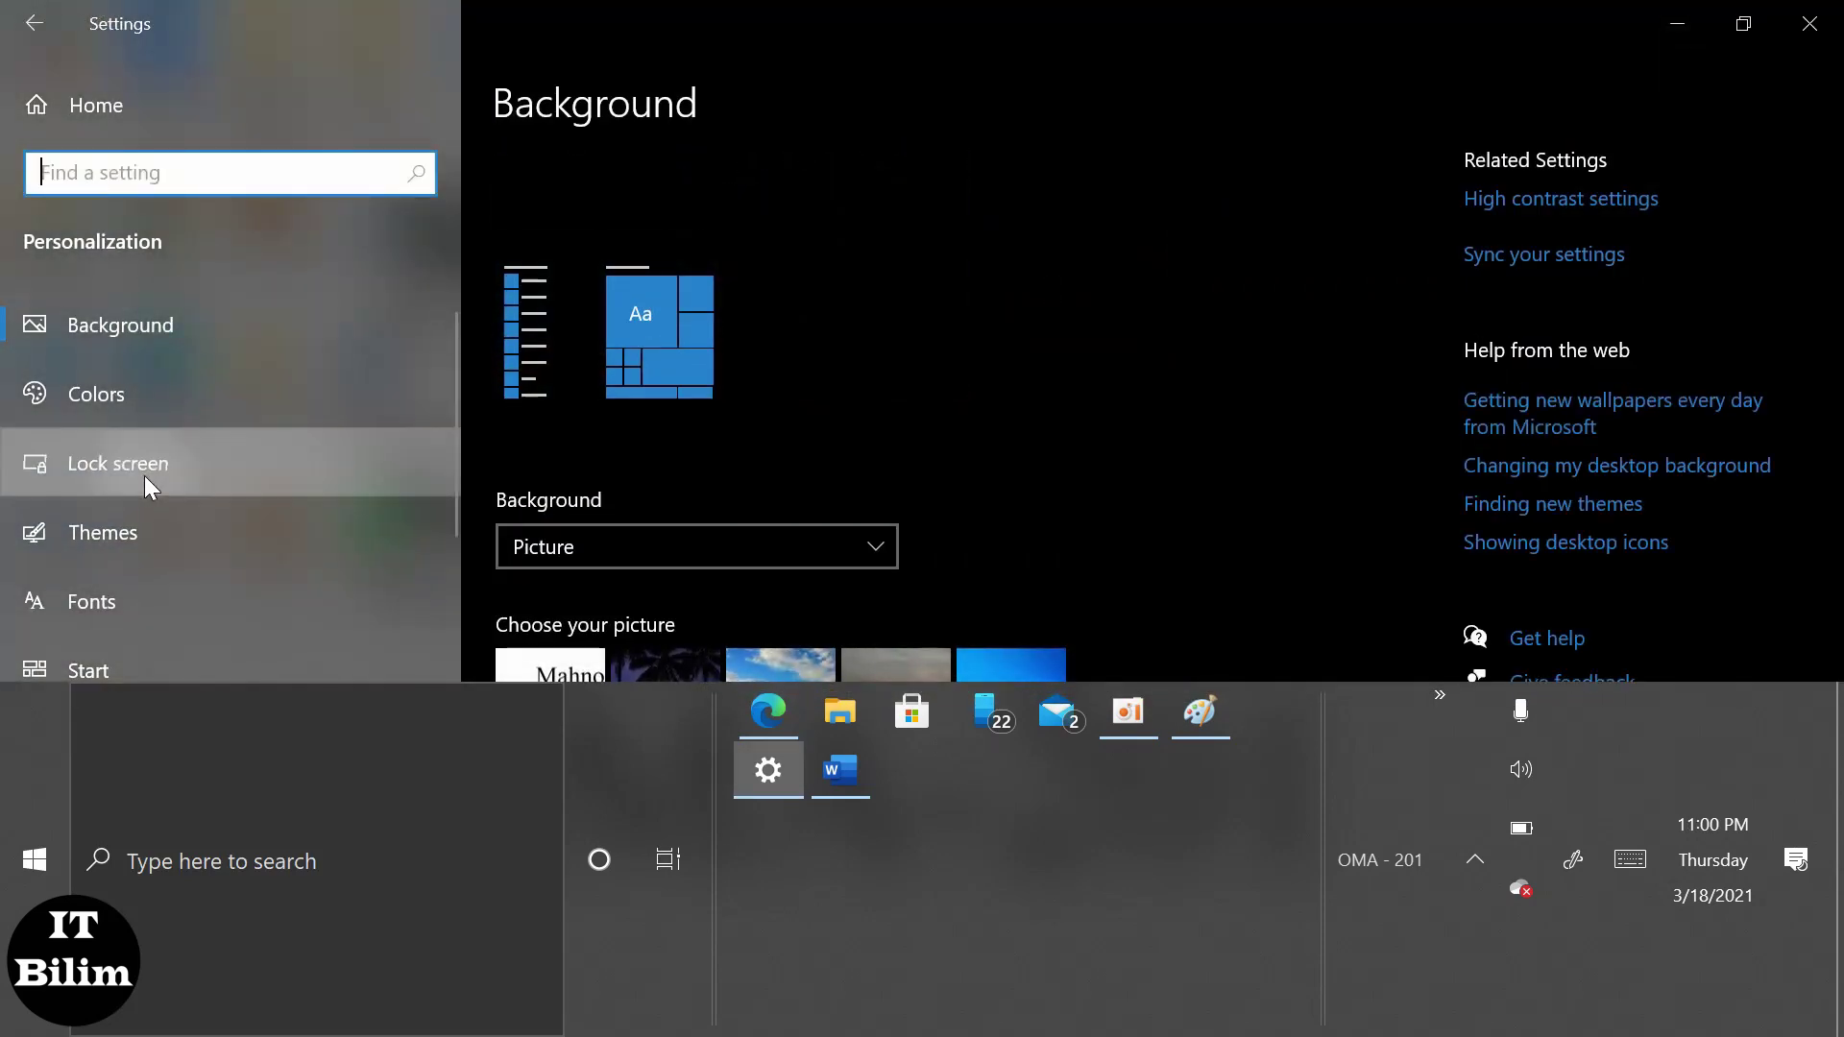
left_click(144, 475)
scroll(699, 399, "down", 5)
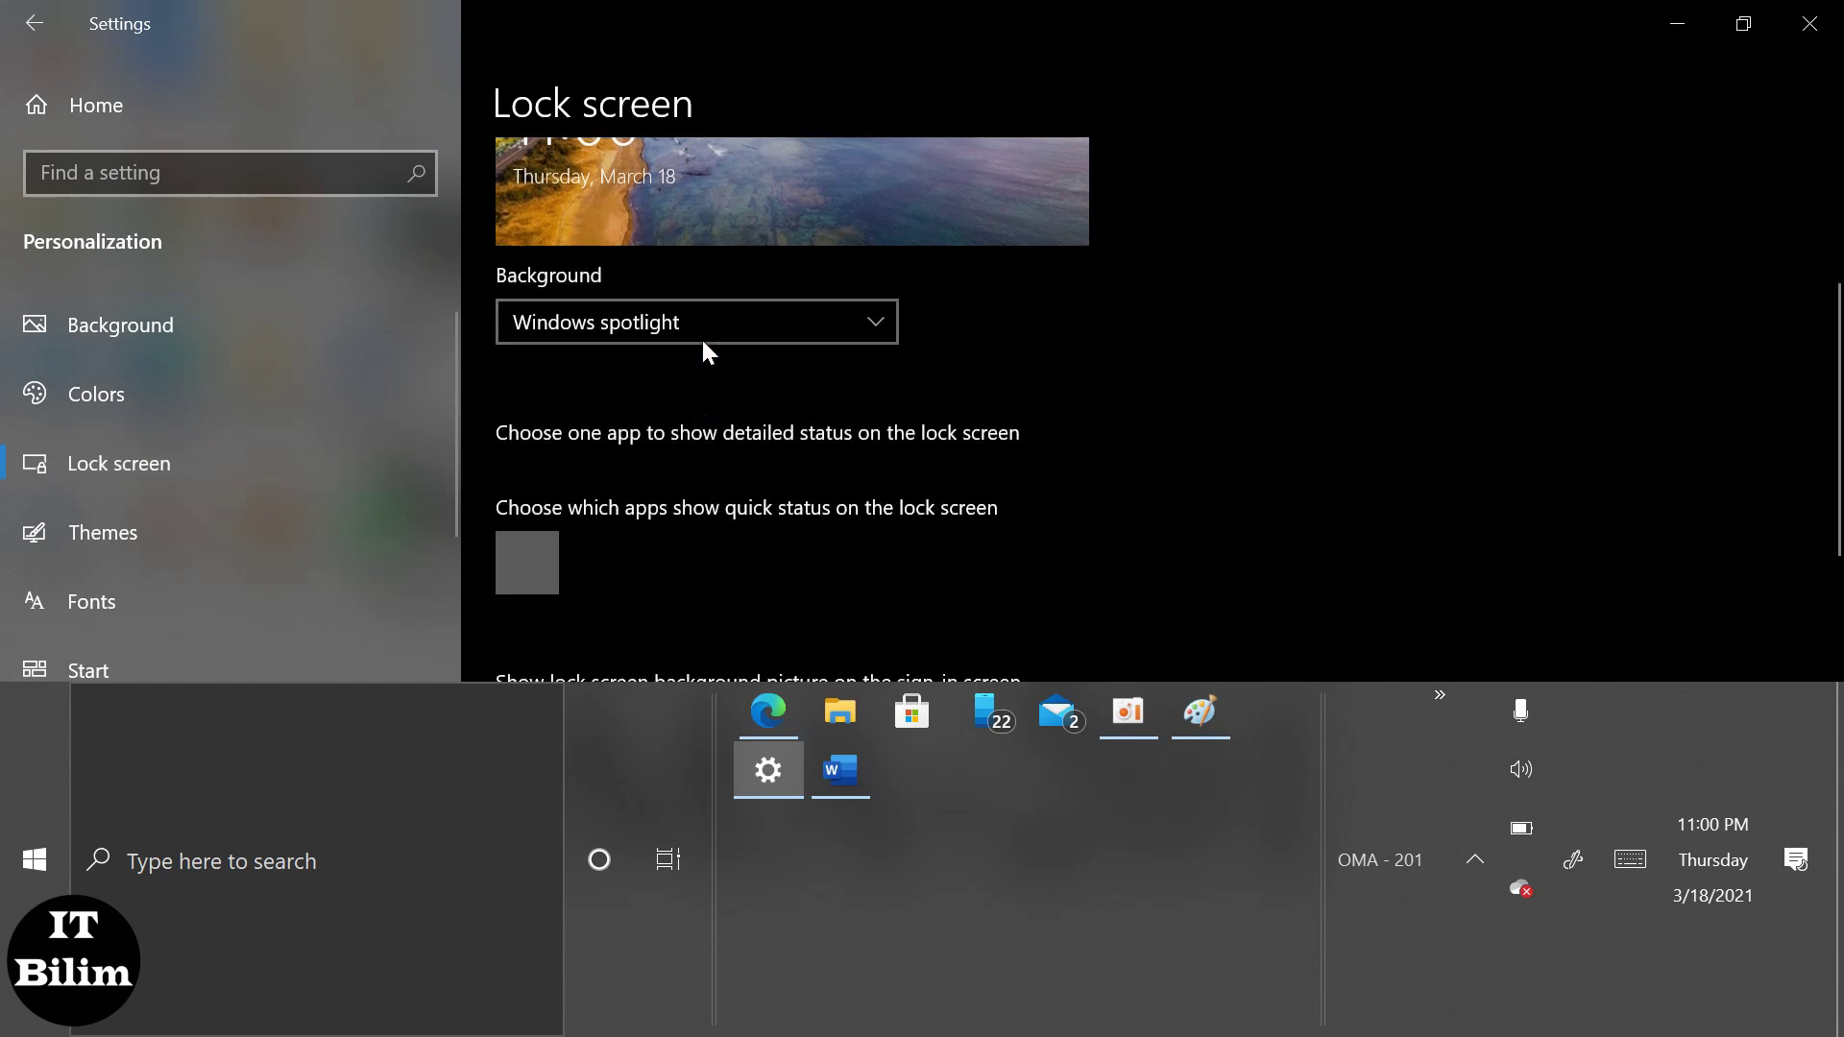
scroll(706, 336, "up", 5)
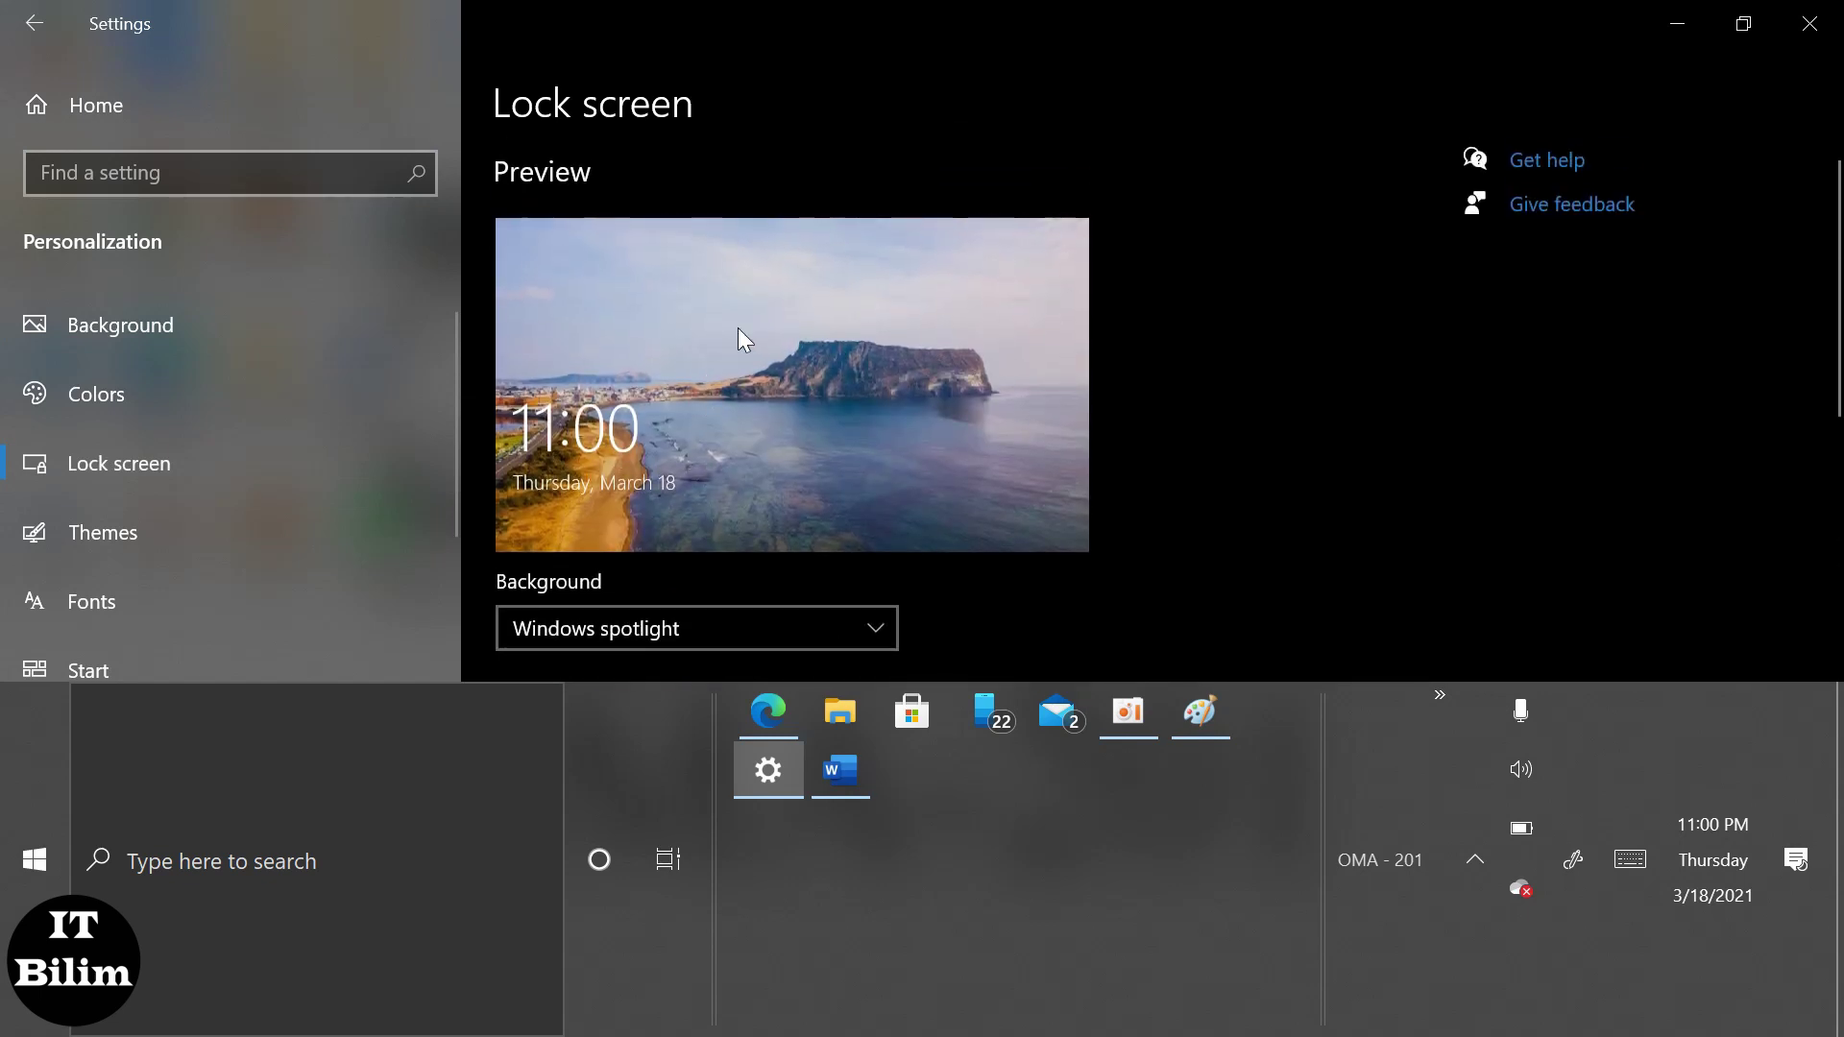
left_click(1680, 21)
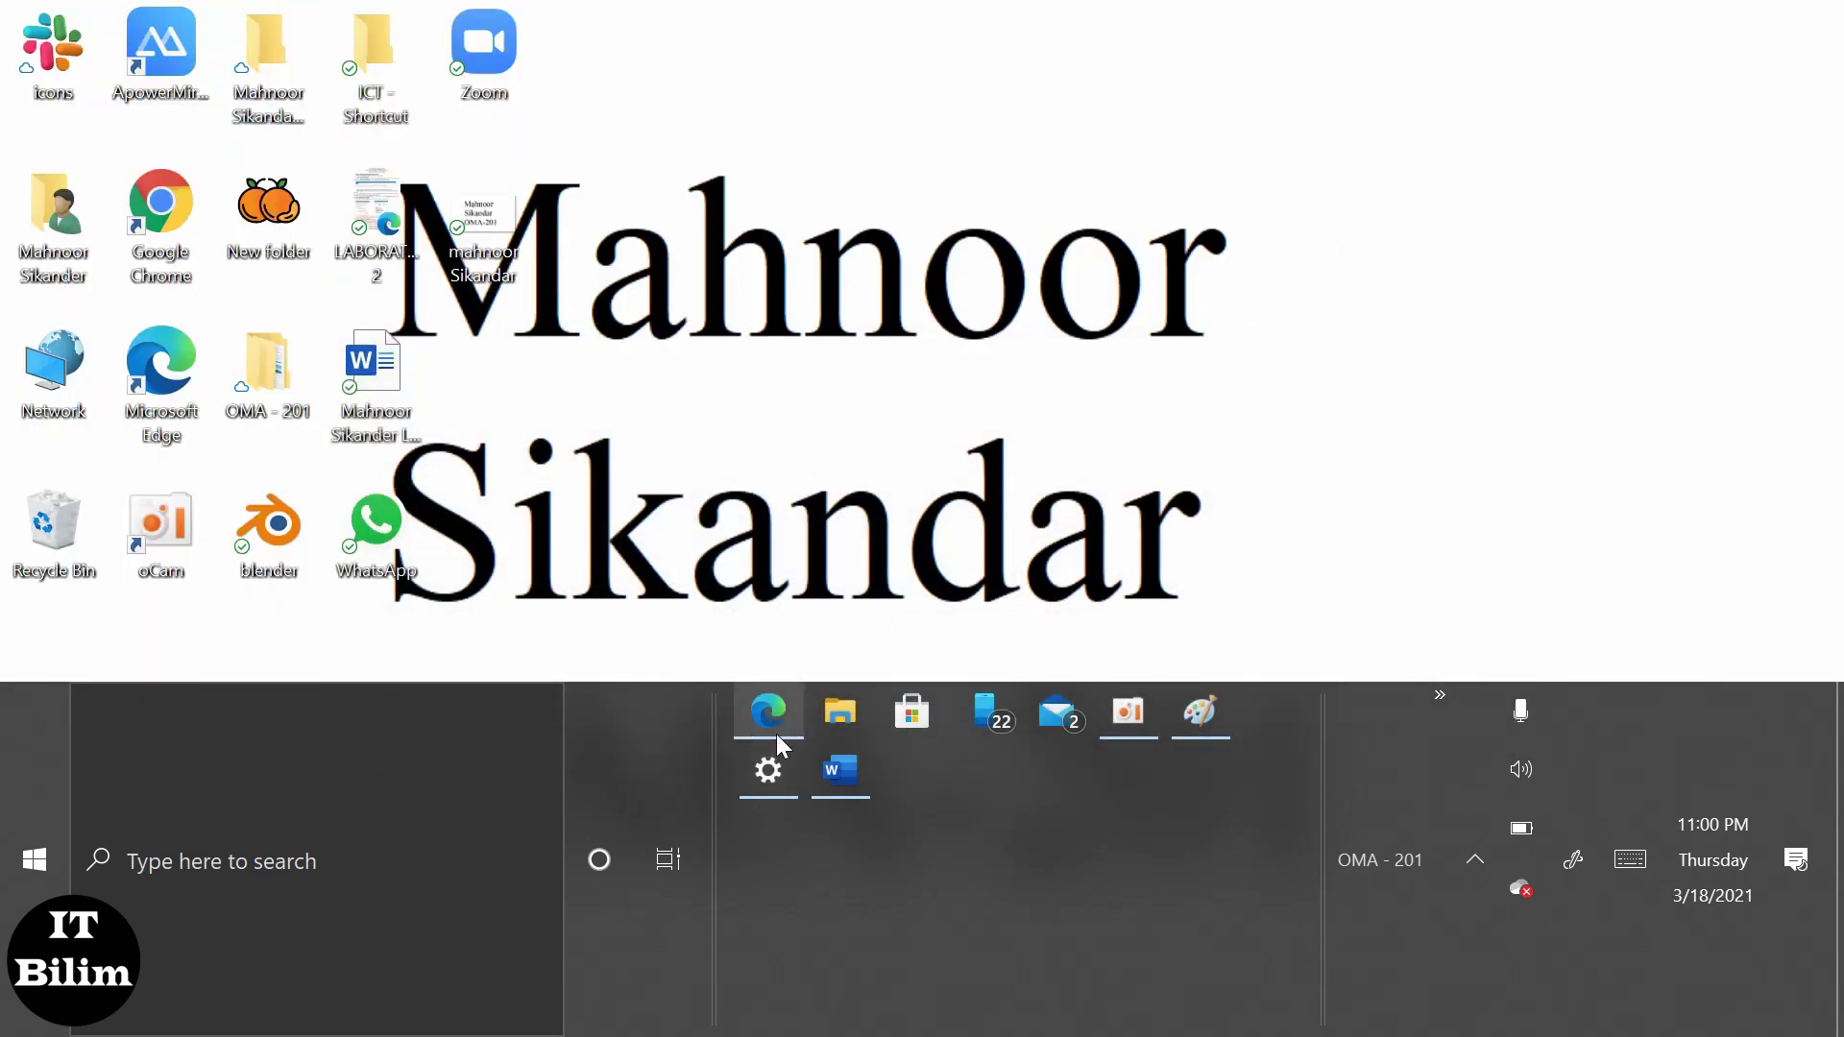
Bring Edge back to LABORATORY 2.pdf and highlight Task 3's step 5, Resize the taskbar
left_click(775, 730)
scroll(538, 384, "down", 1)
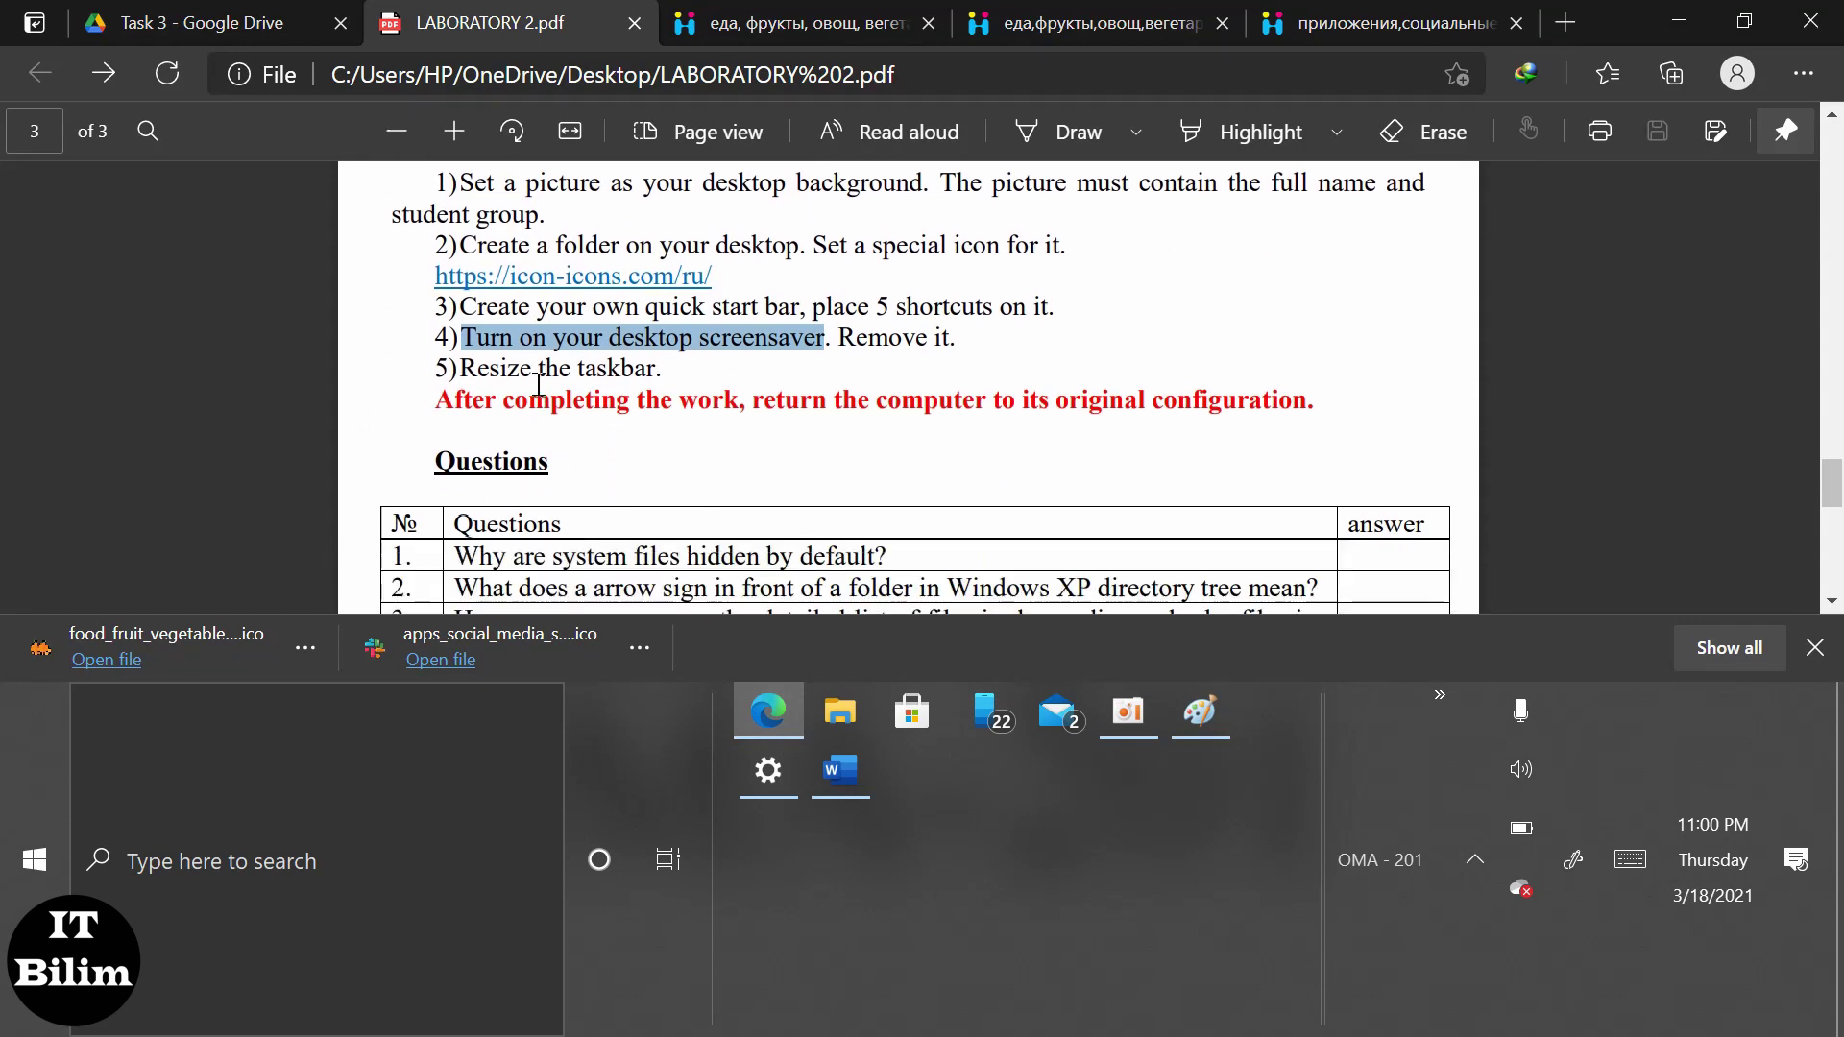
left_click(556, 372)
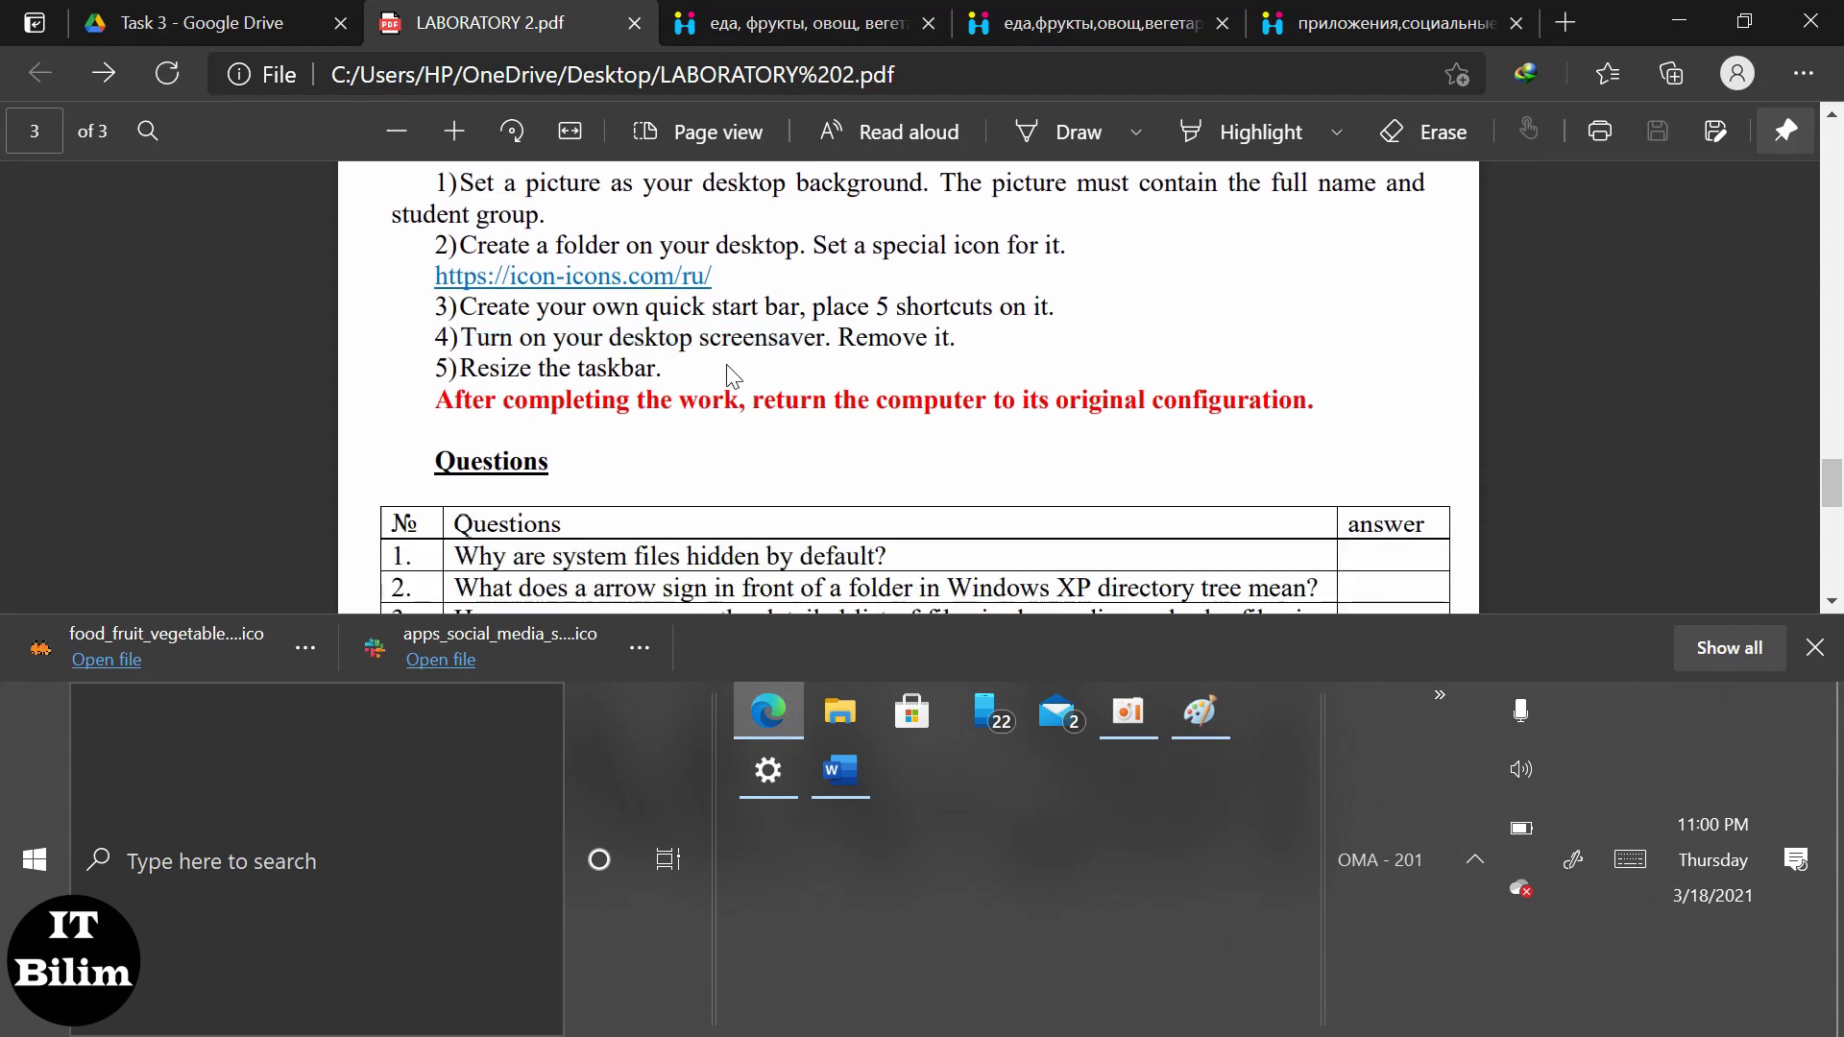
left_click_drag(769, 338, 533, 370)
left_click(628, 363)
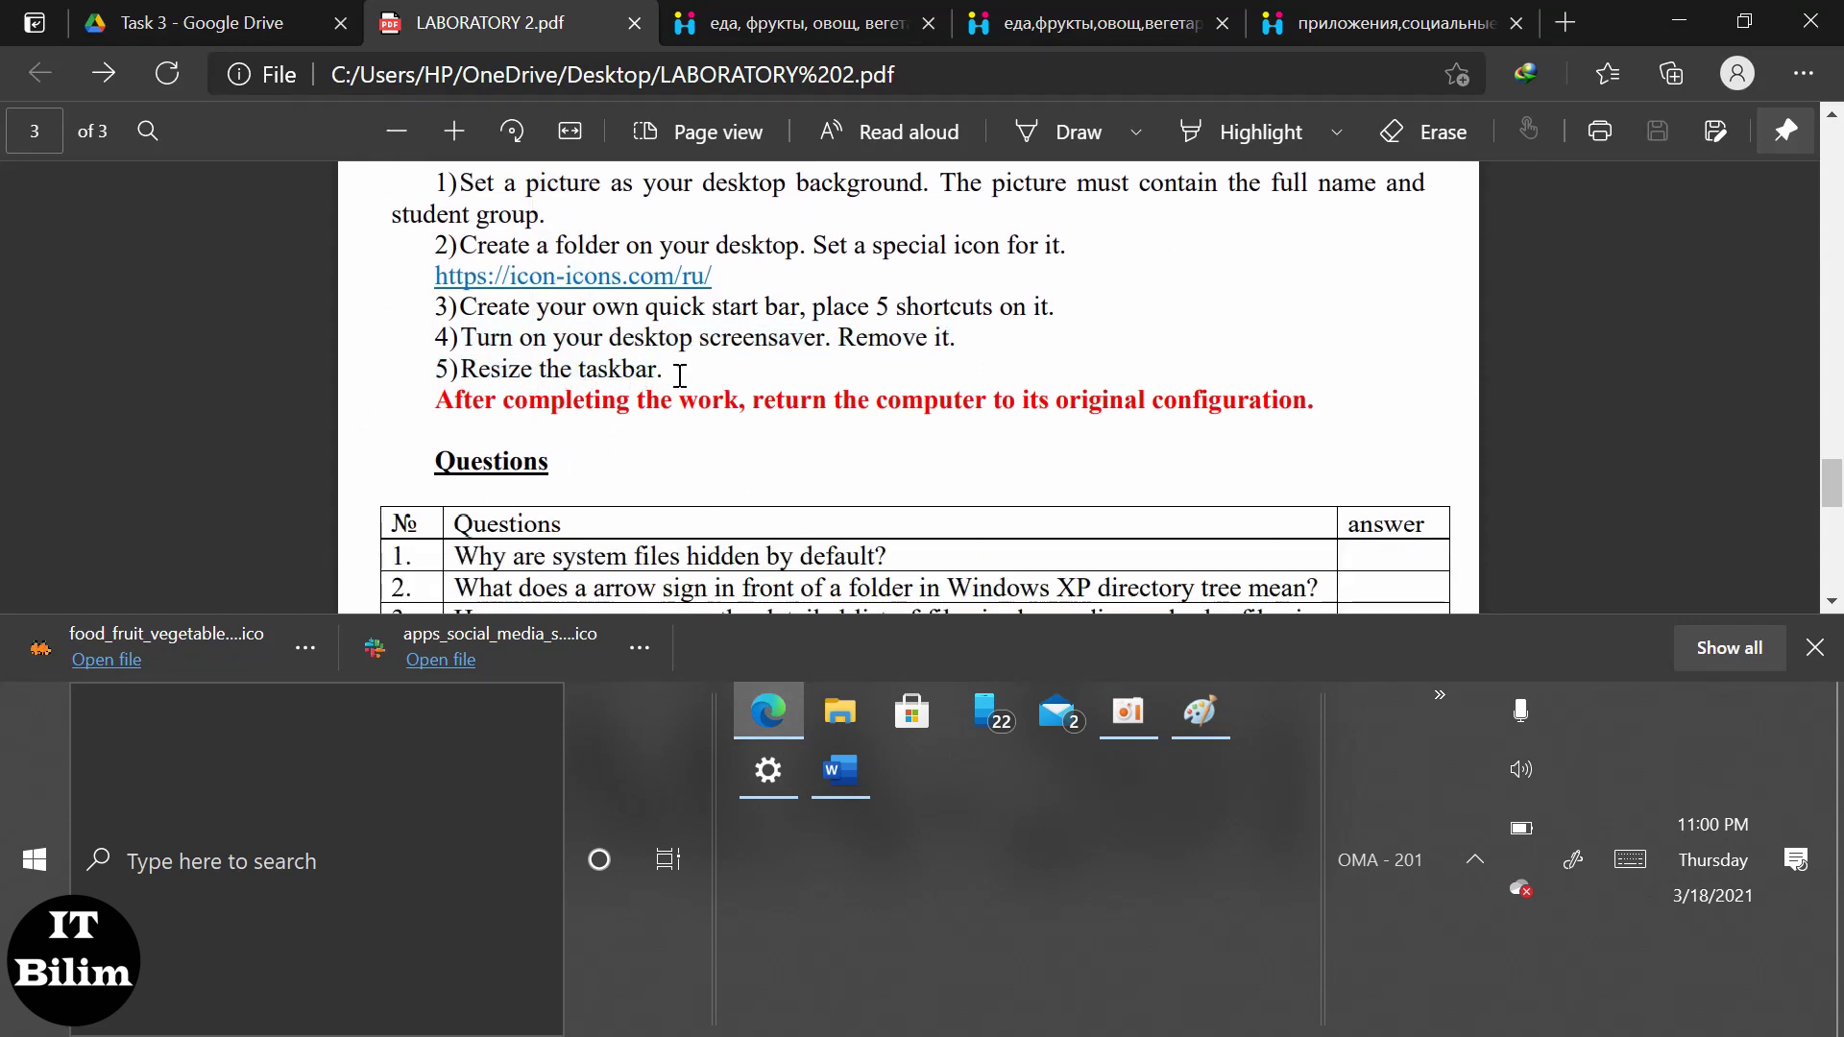
left_click_drag(662, 372, 449, 375)
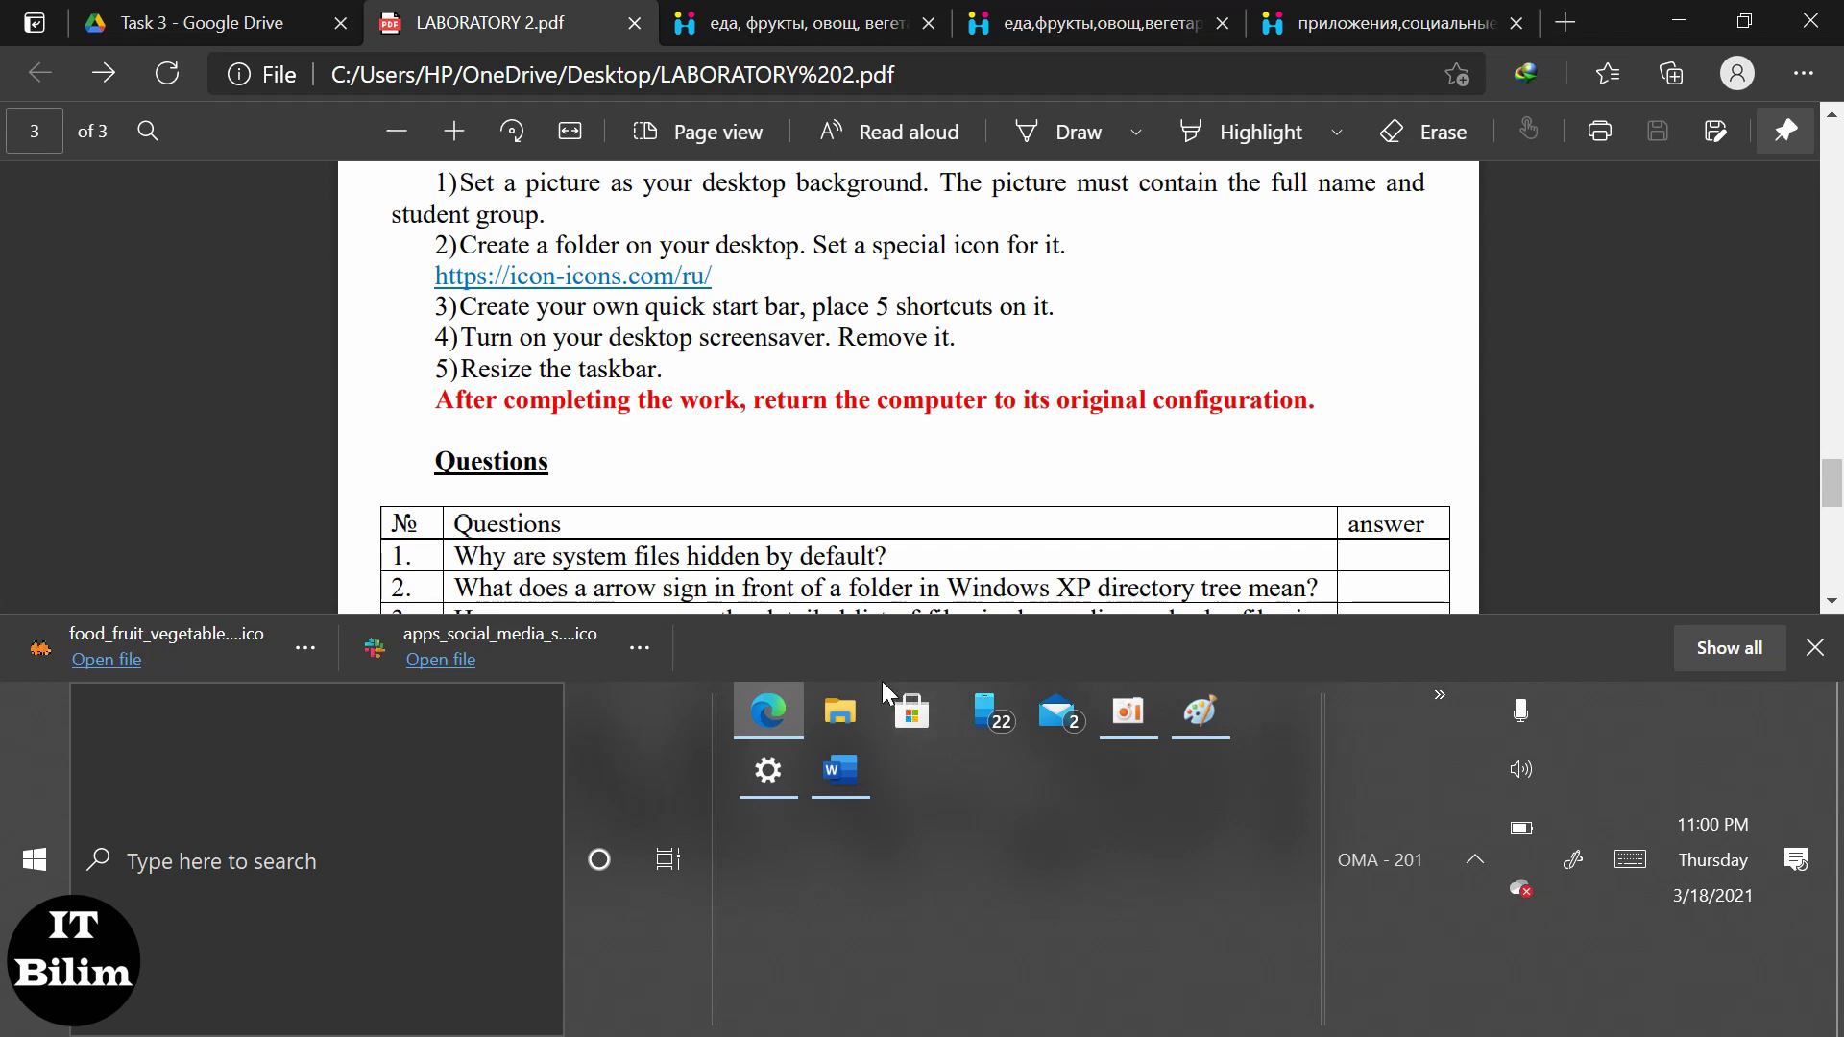
Drag the taskbar down to one row, then highlight the red restore-original-configuration reminder
right_click(1300, 713)
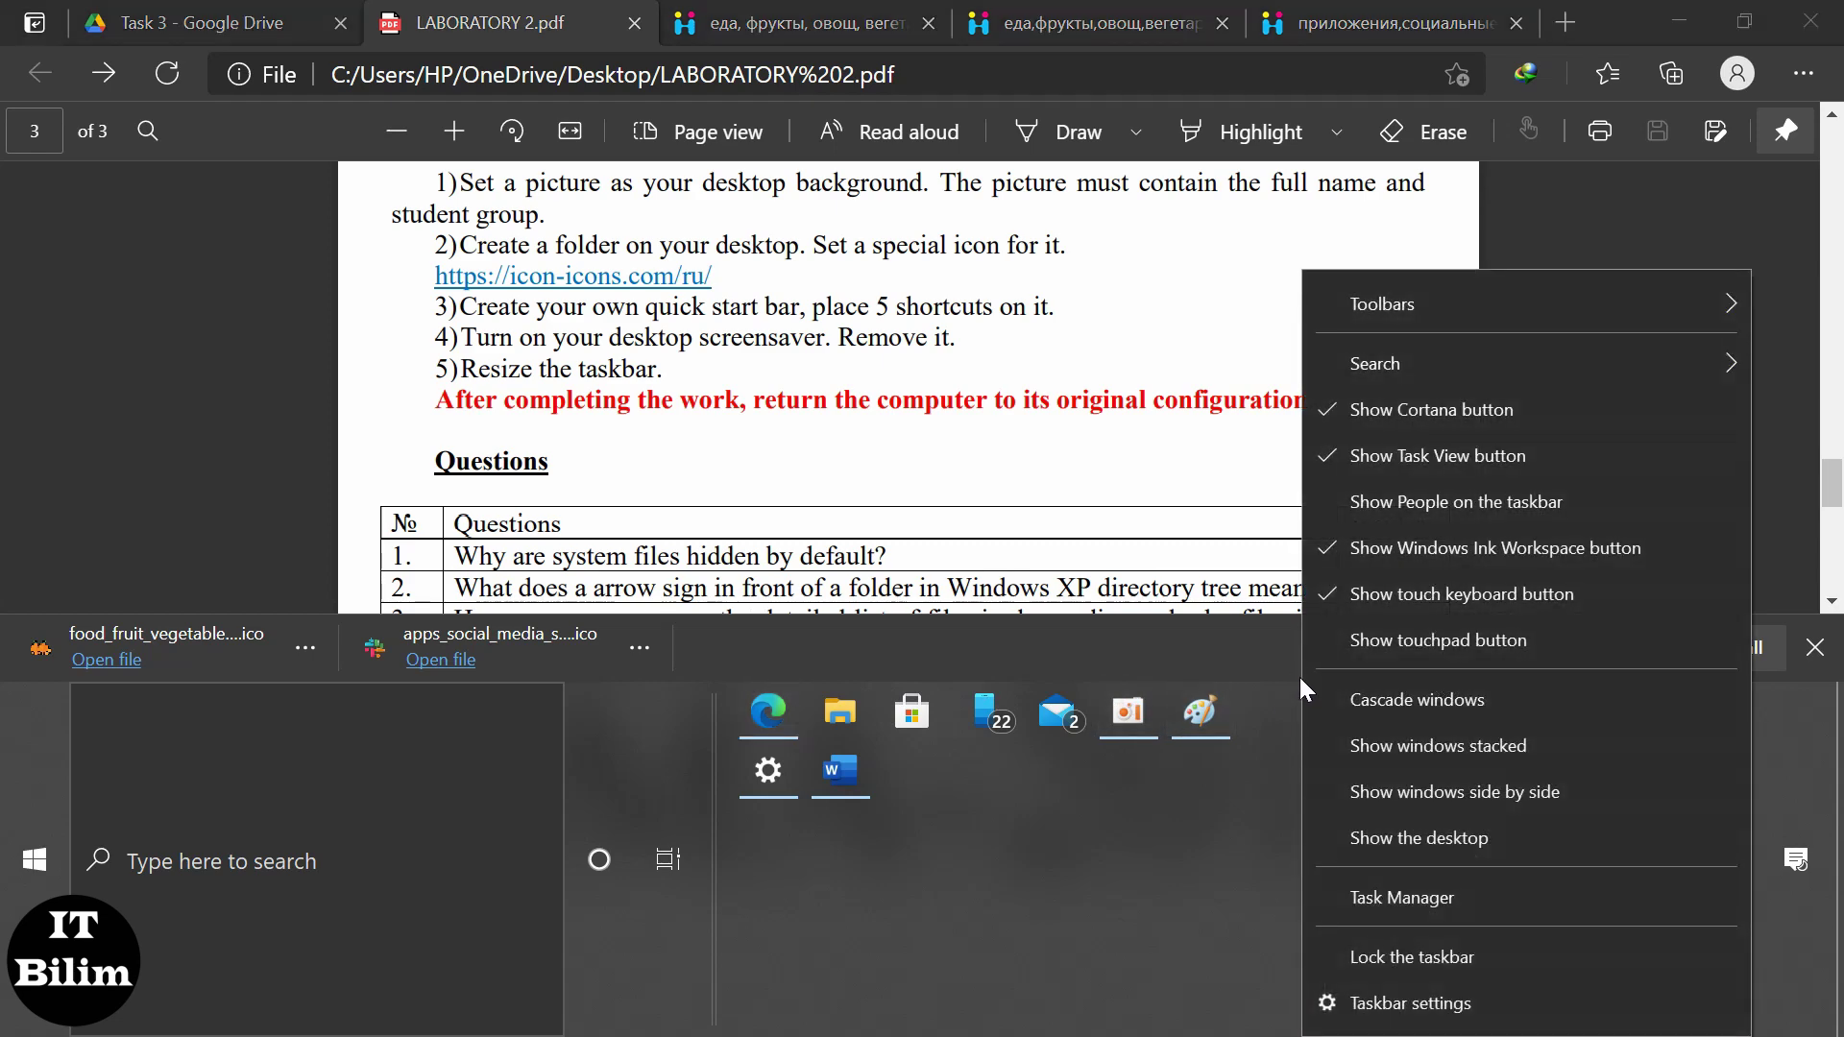
left_click(1063, 923)
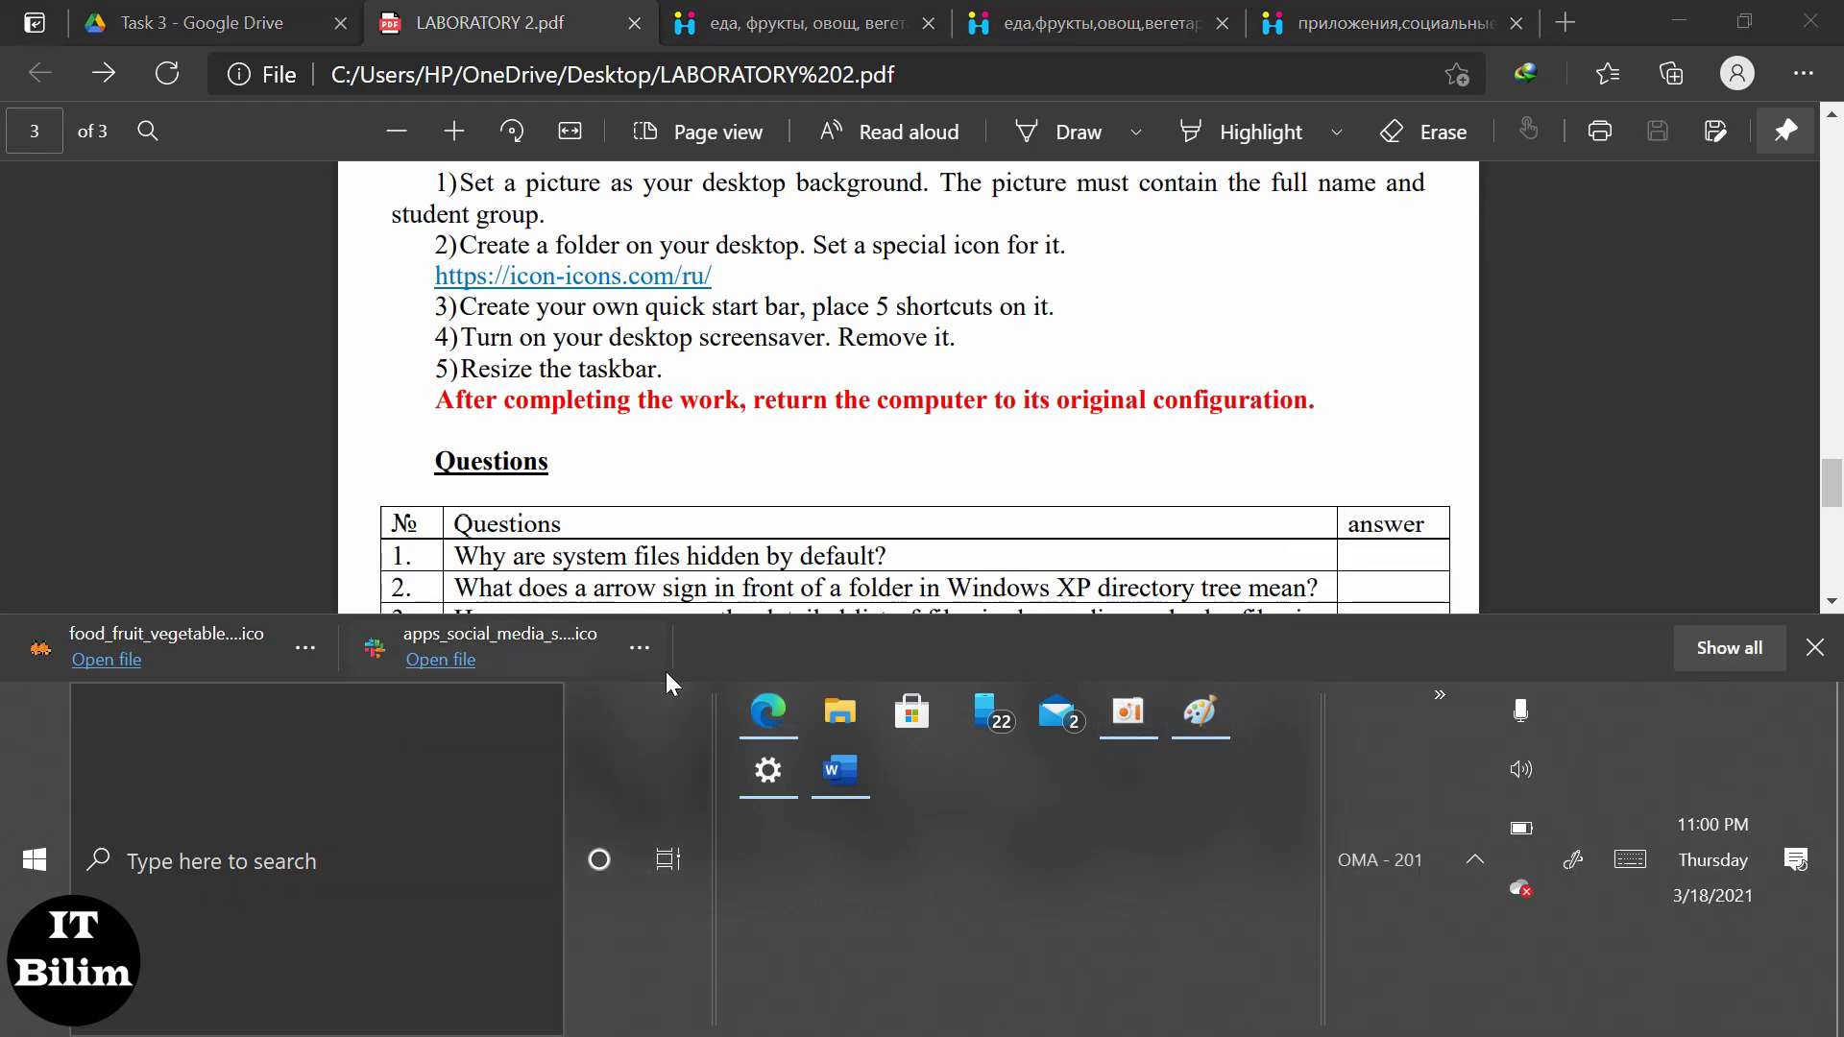
left_click_drag(666, 672, 690, 972)
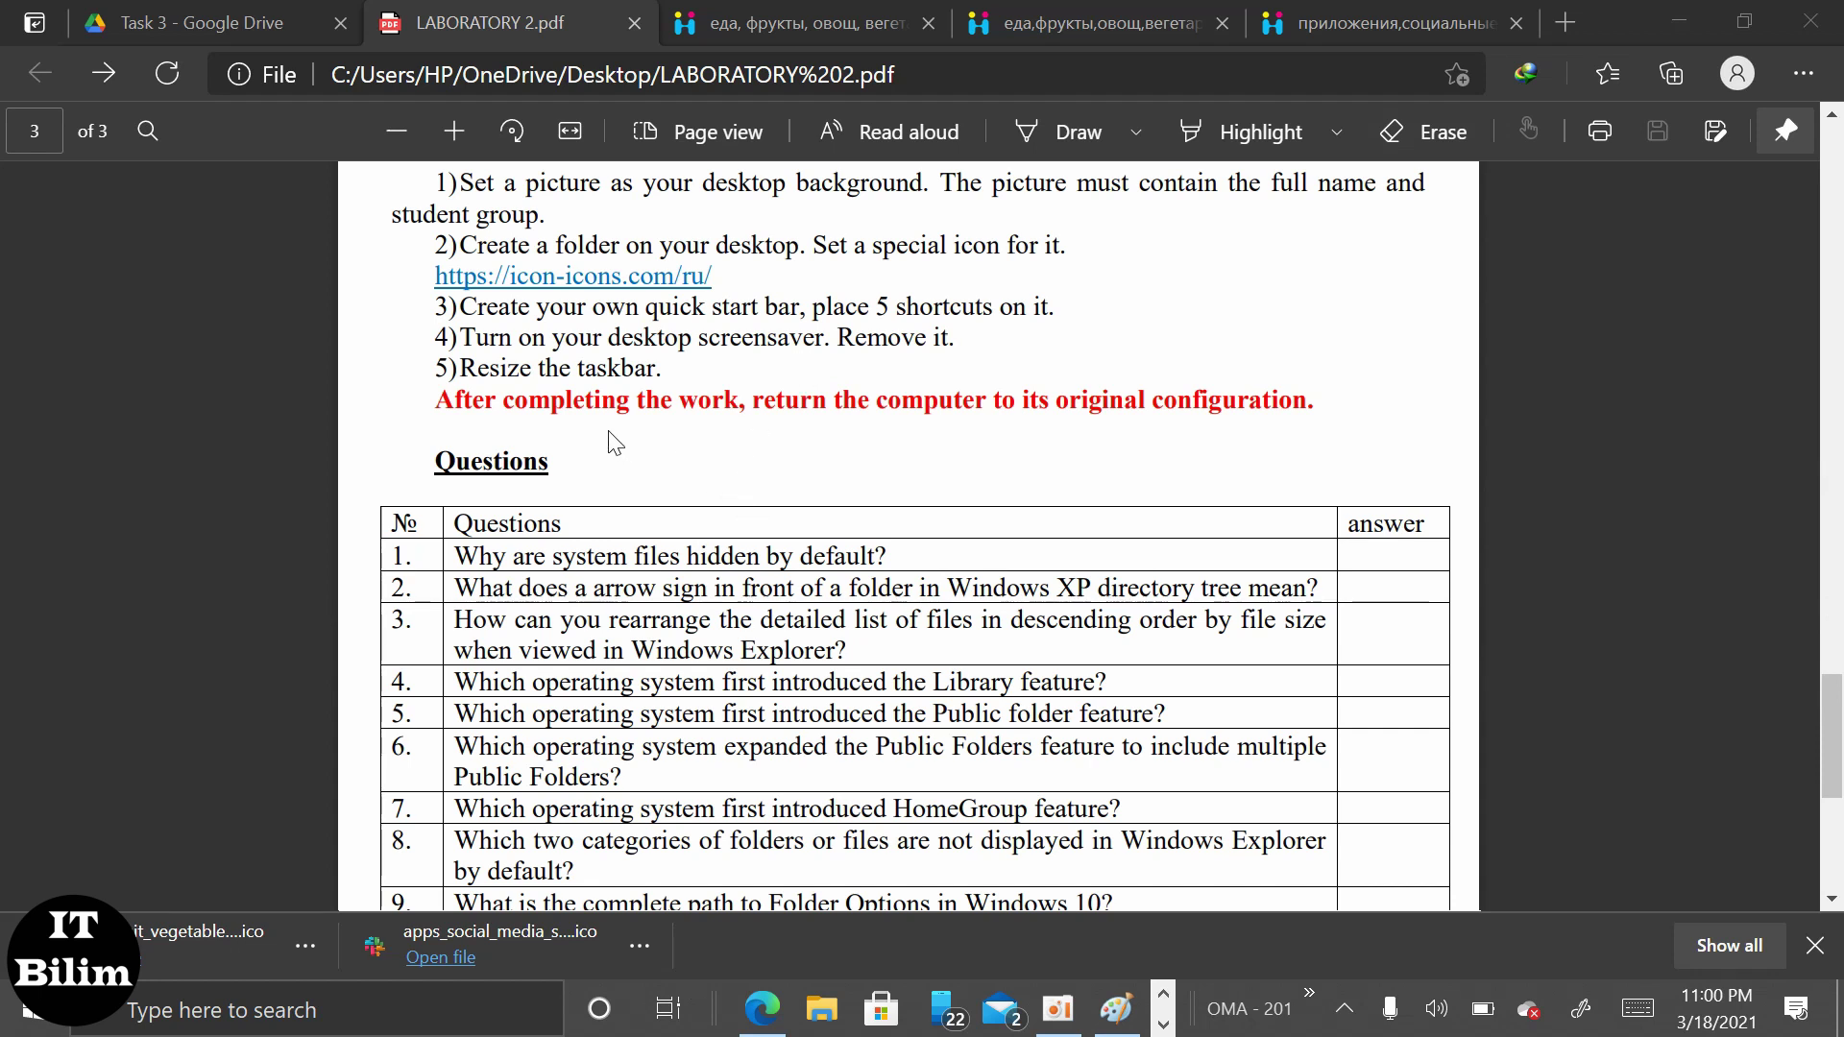
left_click_drag(413, 408, 1316, 400)
left_click(1168, 503)
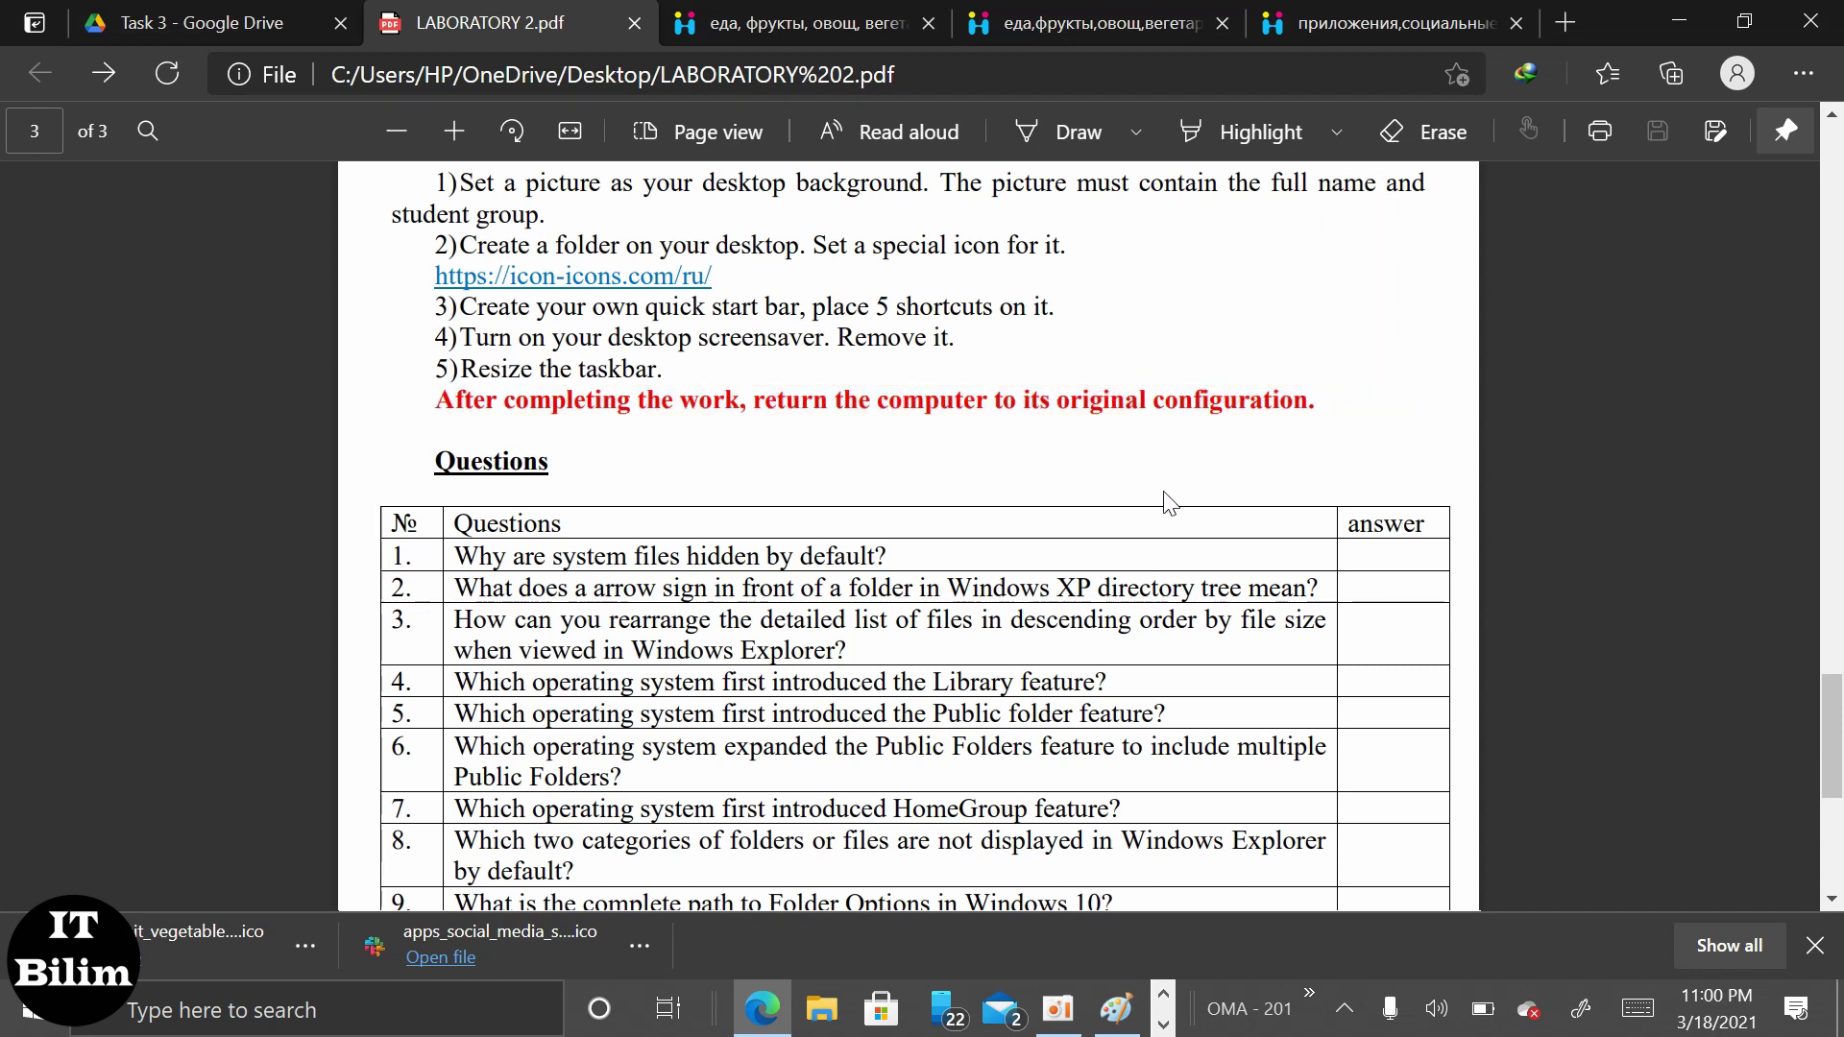